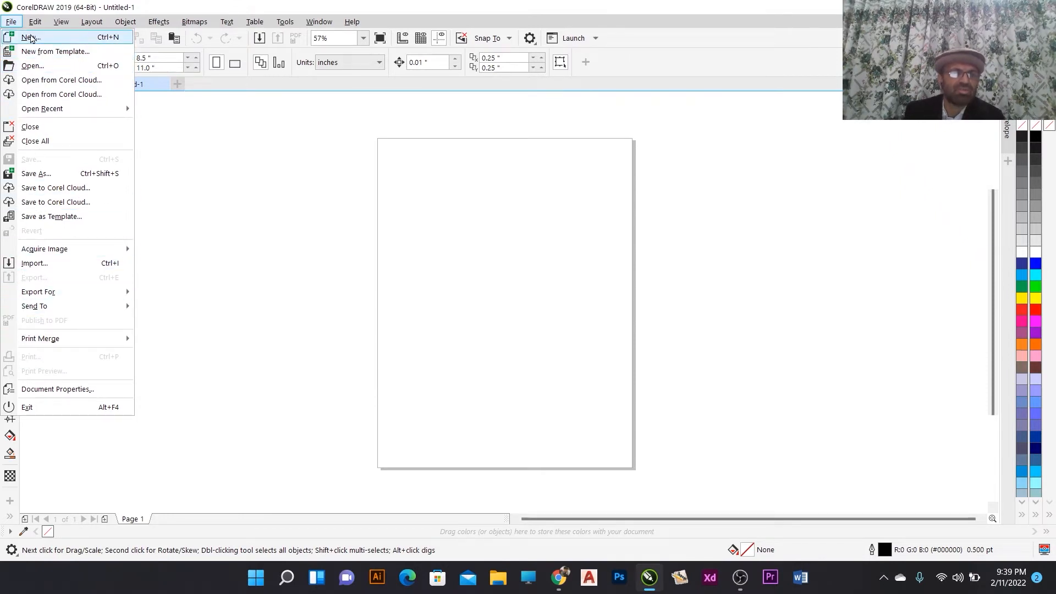
# - Examine the contents of the File, View, Layout and Object menus
pyautogui.moveTo(36, 22)
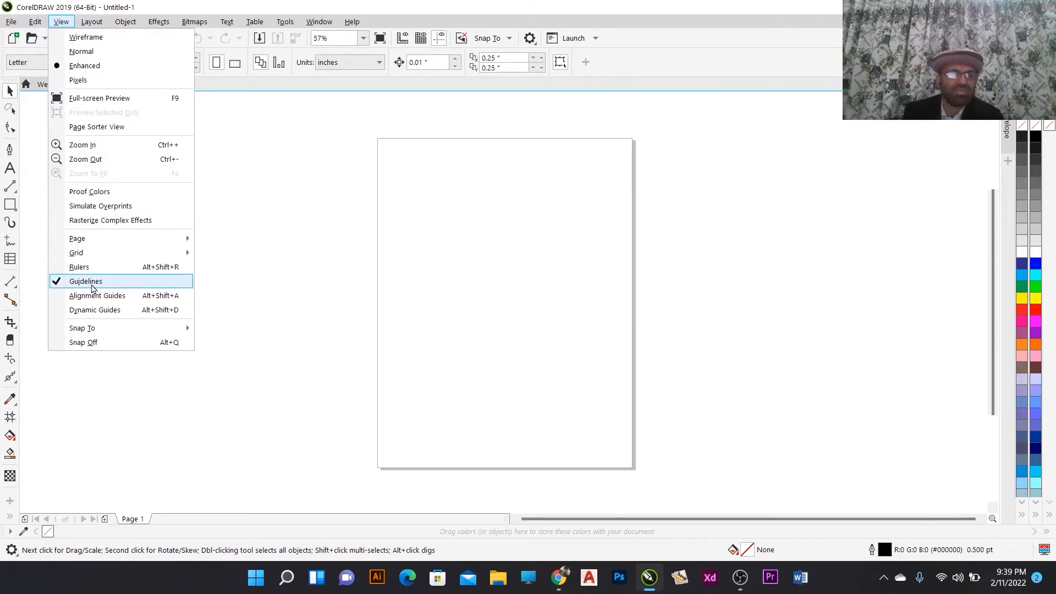
pyautogui.moveTo(83, 252)
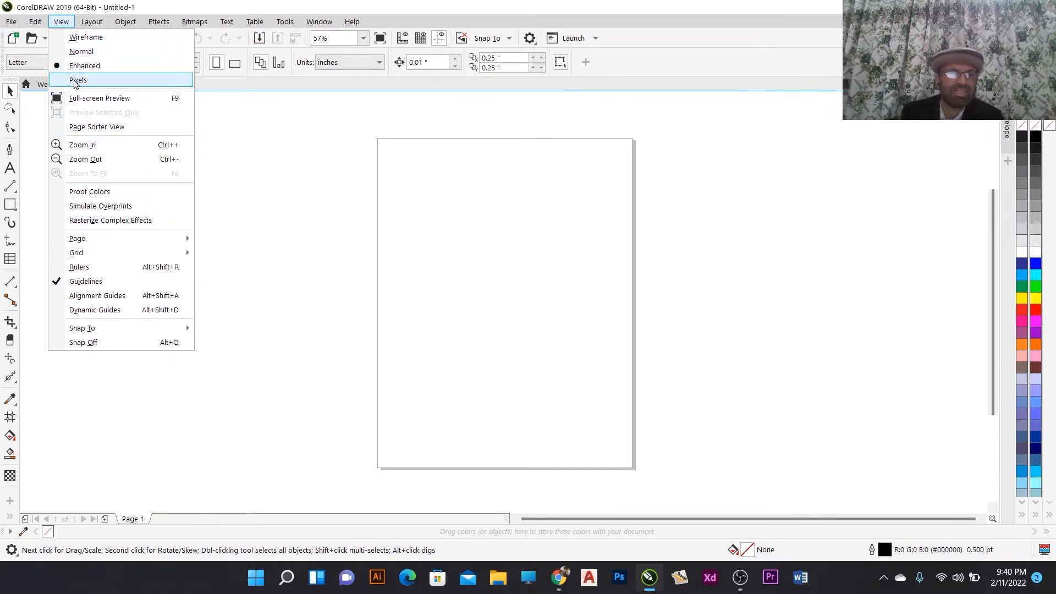
pyautogui.click(82, 52)
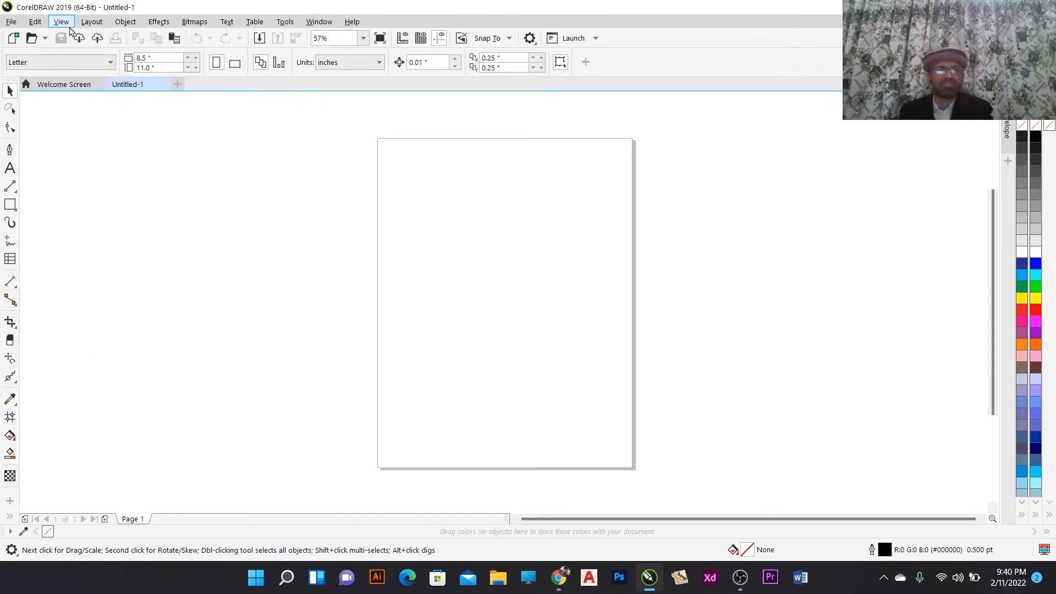
pyautogui.click(91, 21)
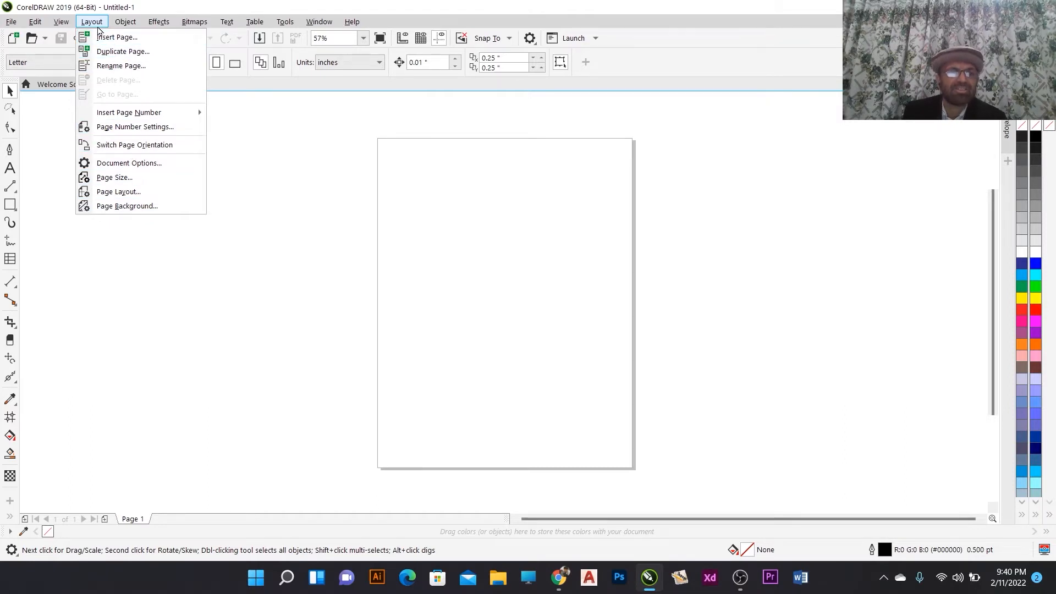
pyautogui.moveTo(123, 23)
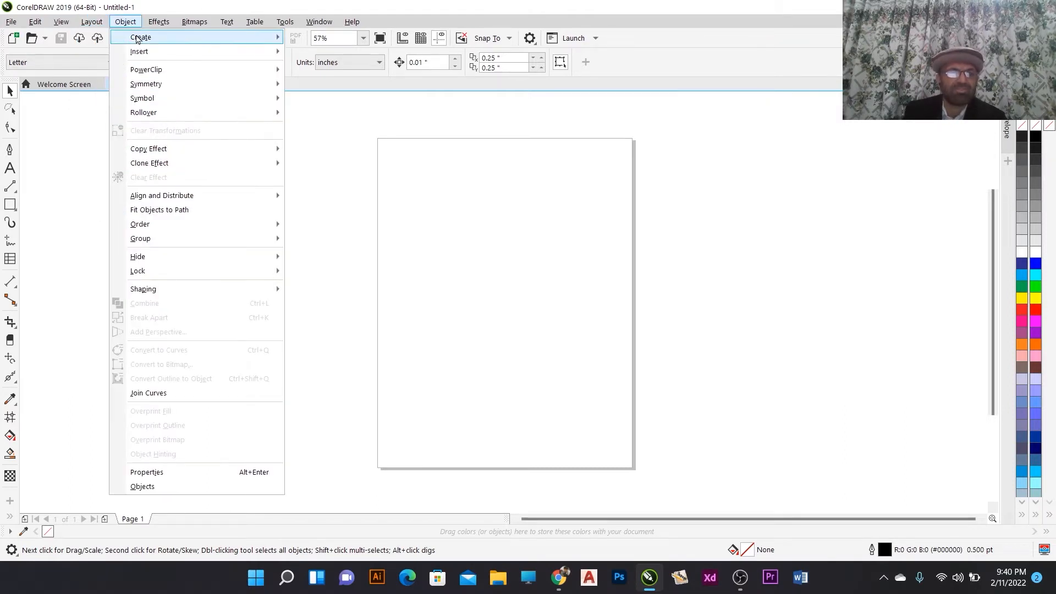
pyautogui.moveTo(137, 40)
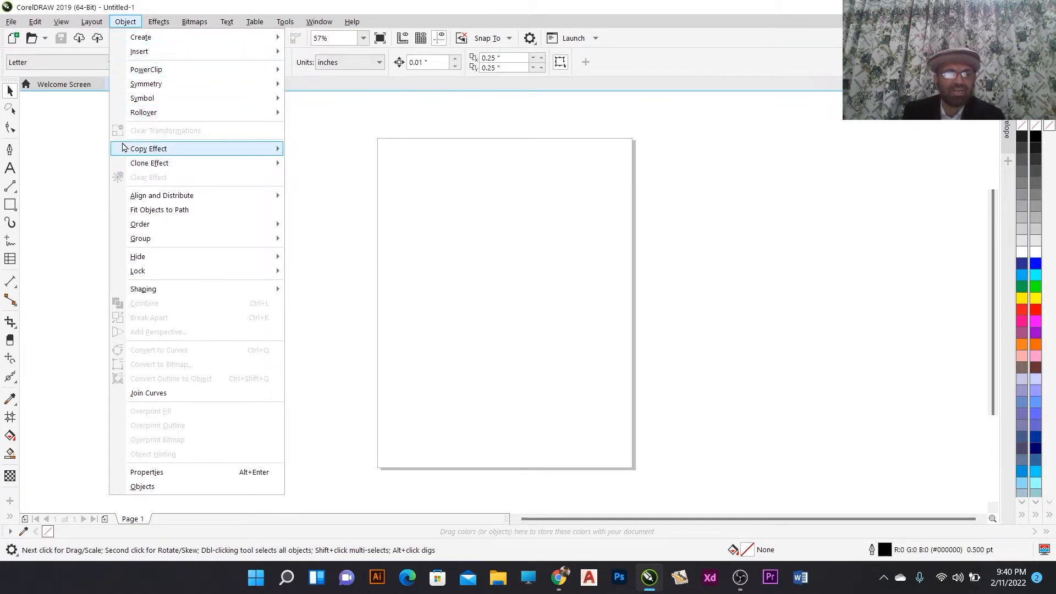
pyautogui.moveTo(273, 168)
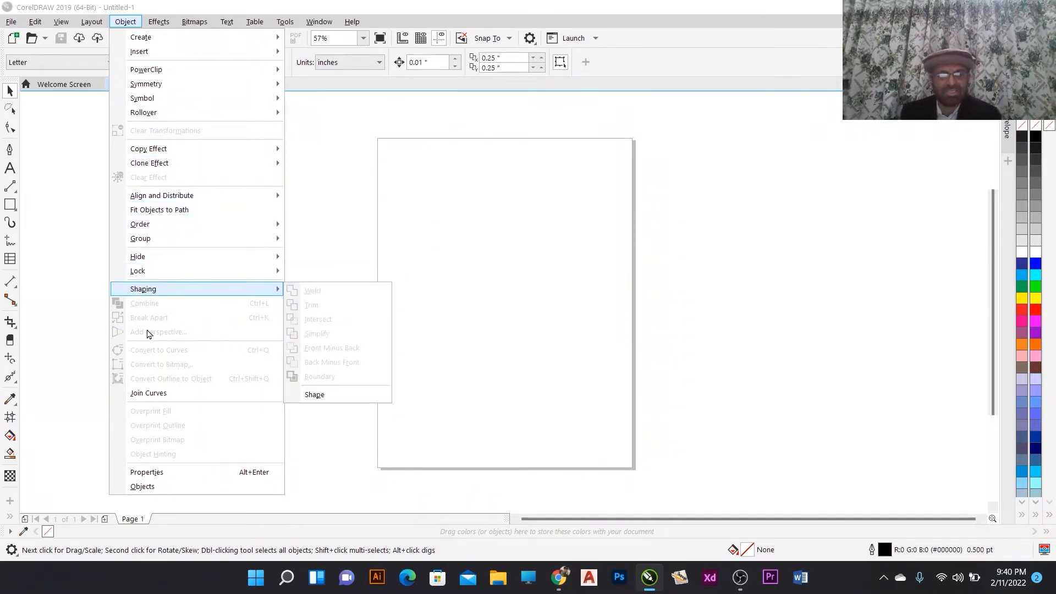
pyautogui.moveTo(264, 149)
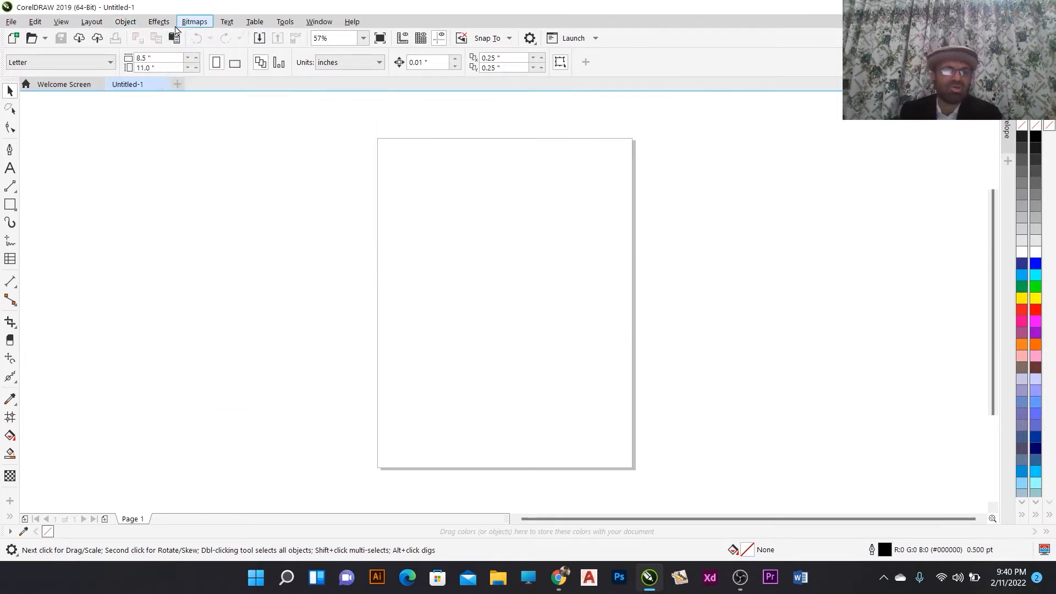
# - Examine the contents of the Effects, Bitmaps, Text and Table menus
pyautogui.click(171, 23)
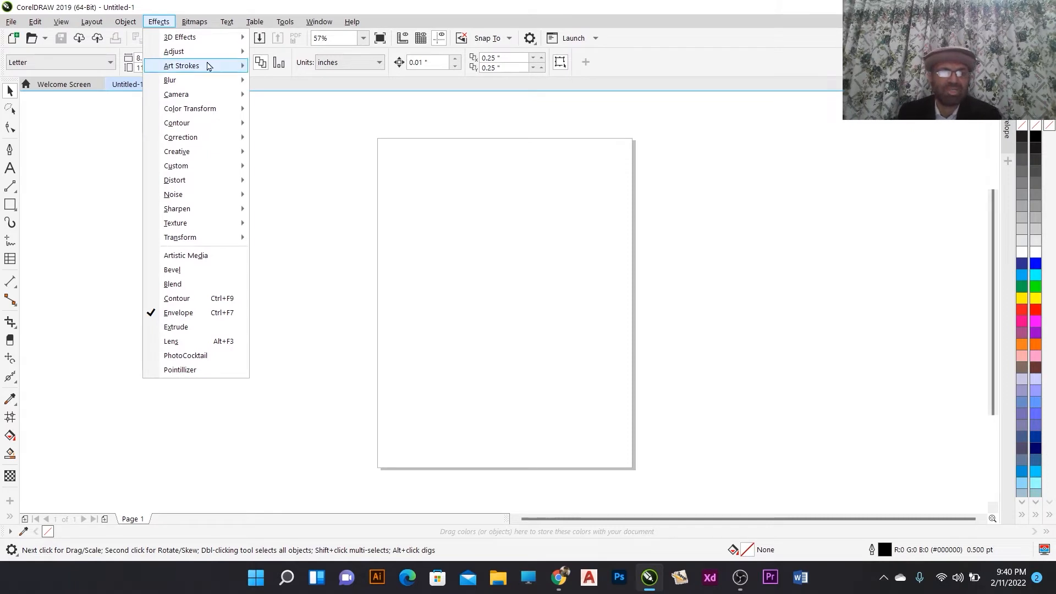
pyautogui.moveTo(169, 32)
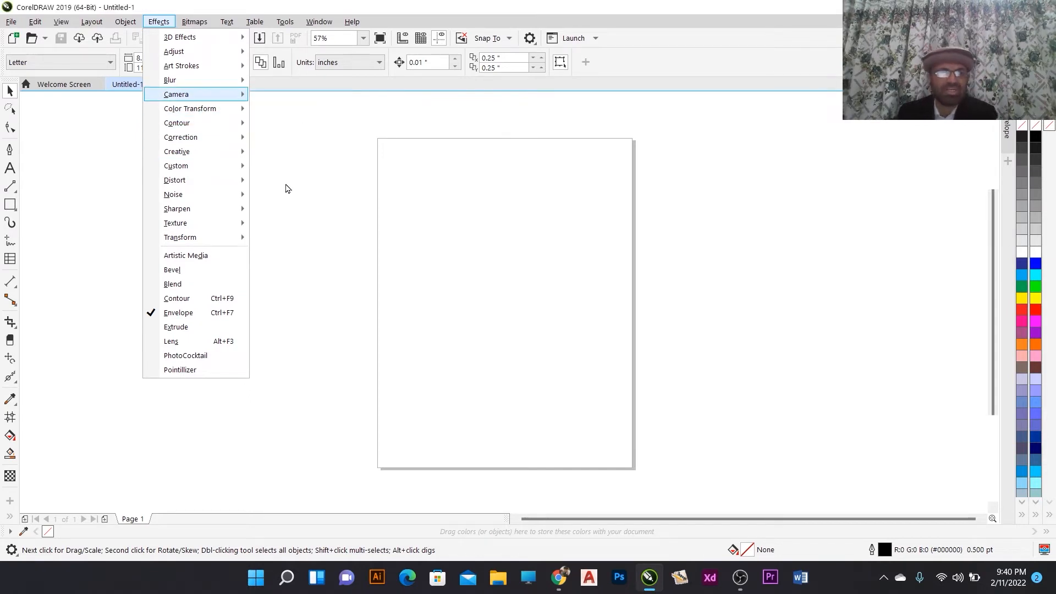
pyautogui.moveTo(201, 27)
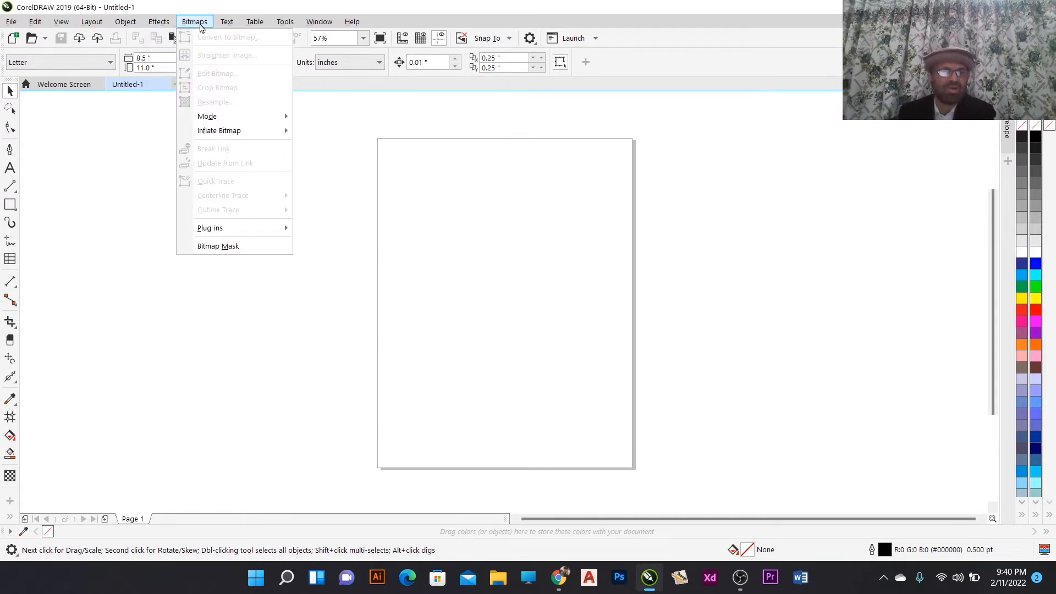
pyautogui.moveTo(220, 116)
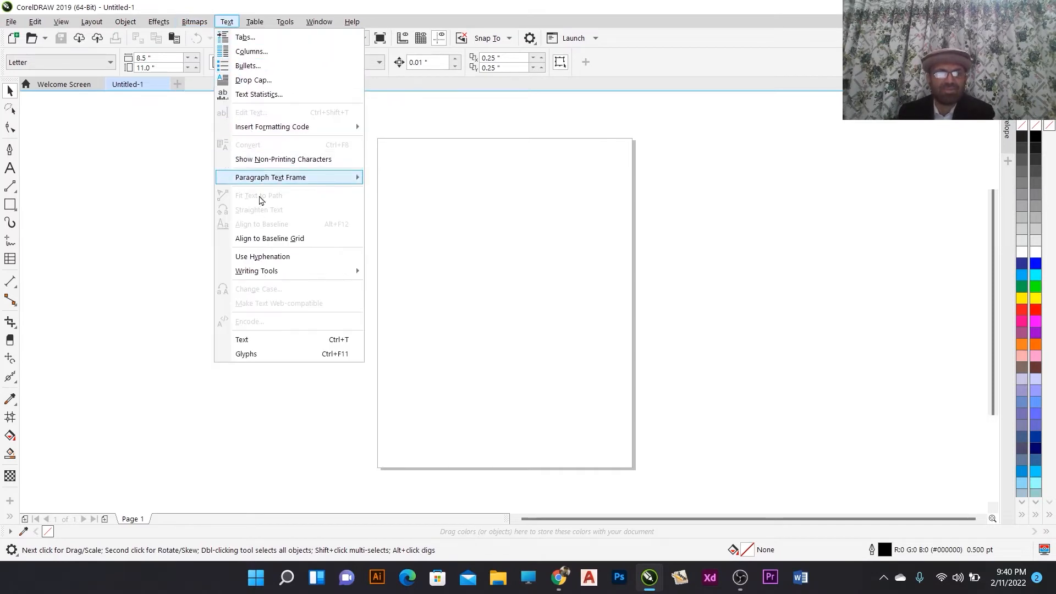
pyautogui.moveTo(261, 26)
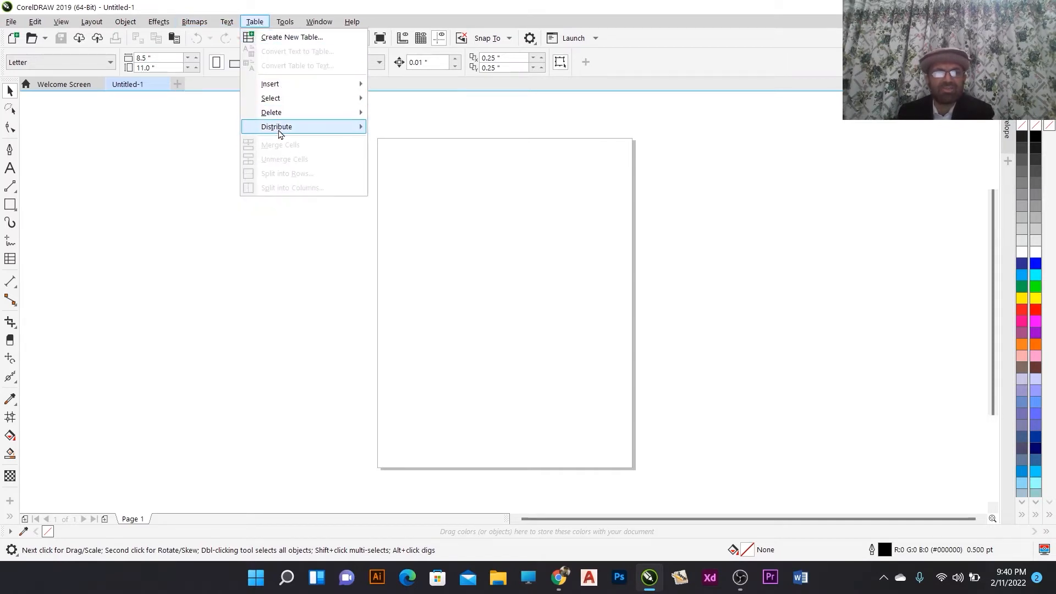
pyautogui.moveTo(296, 84)
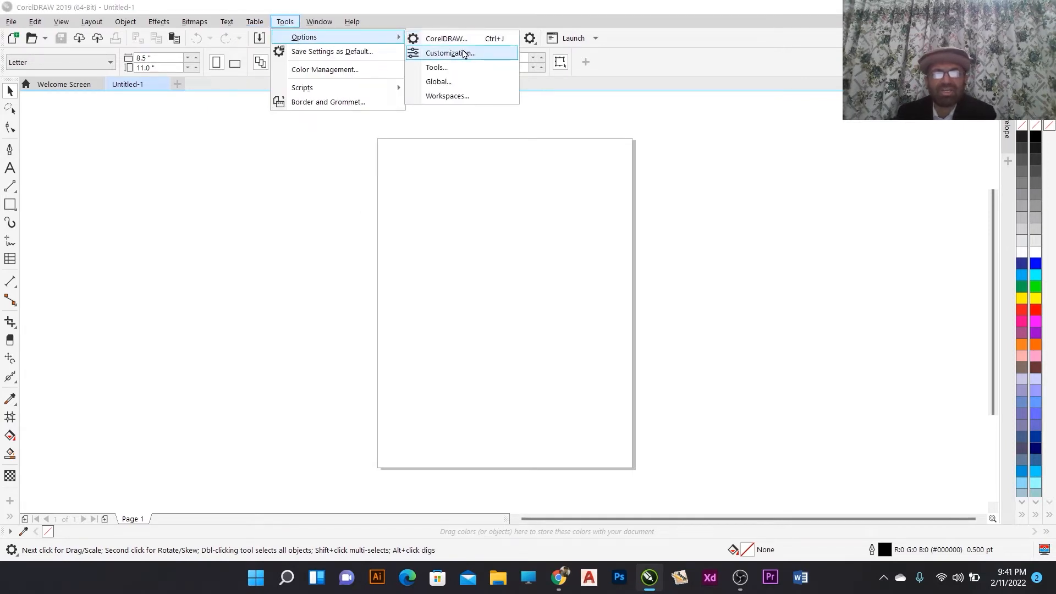
# - Open the Customization options and set the interface theme to Black
pyautogui.click(432, 55)
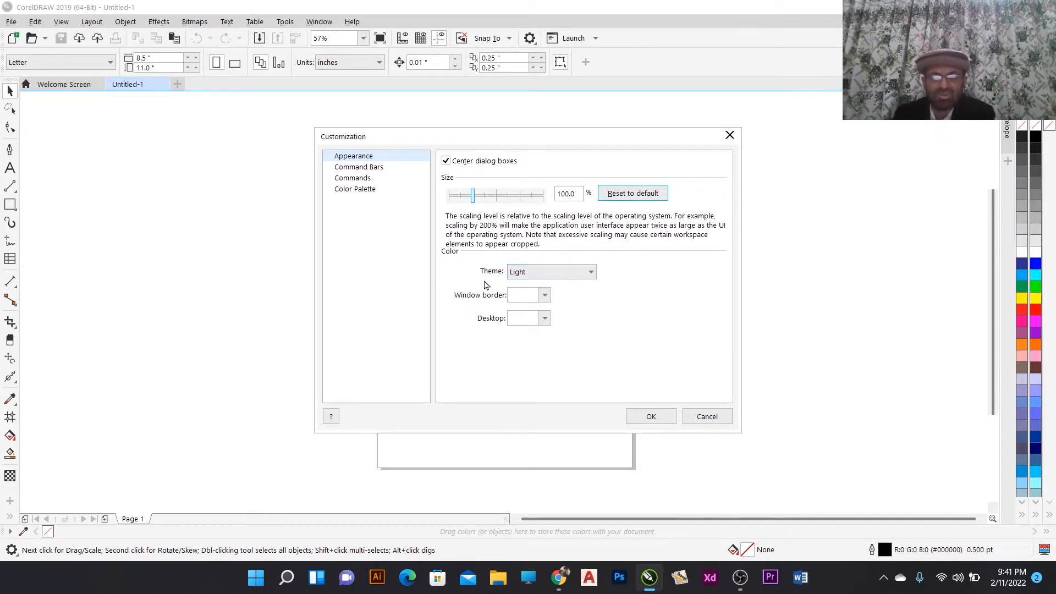
pyautogui.click(577, 277)
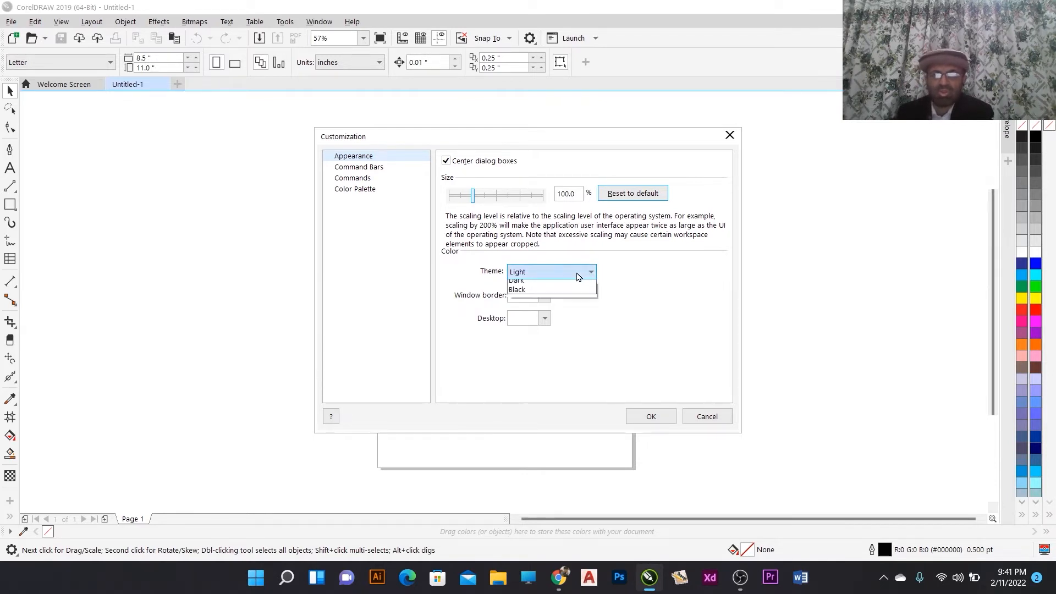
pyautogui.click(544, 296)
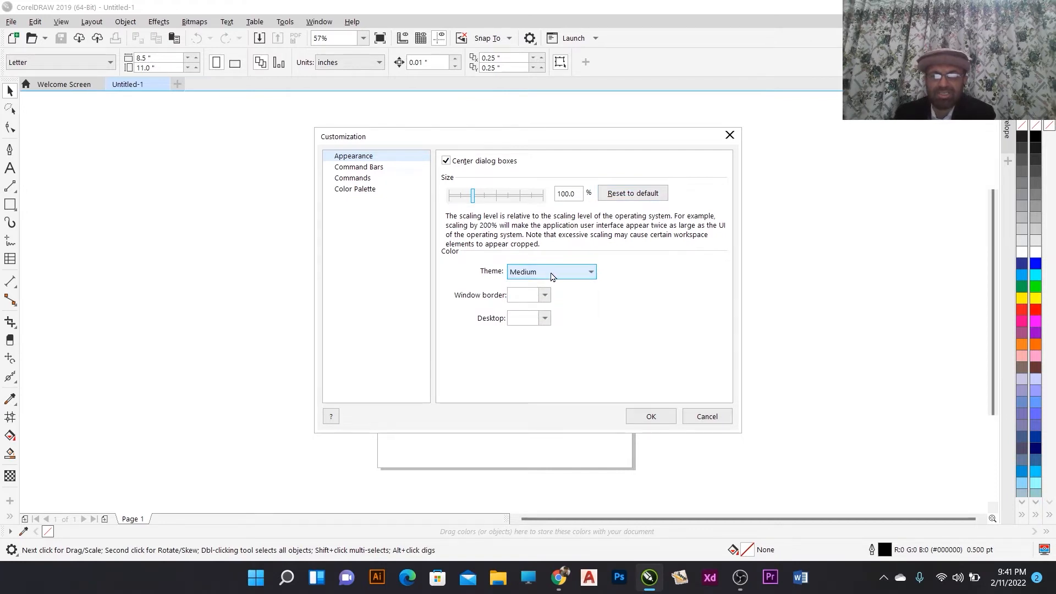
pyautogui.click(582, 273)
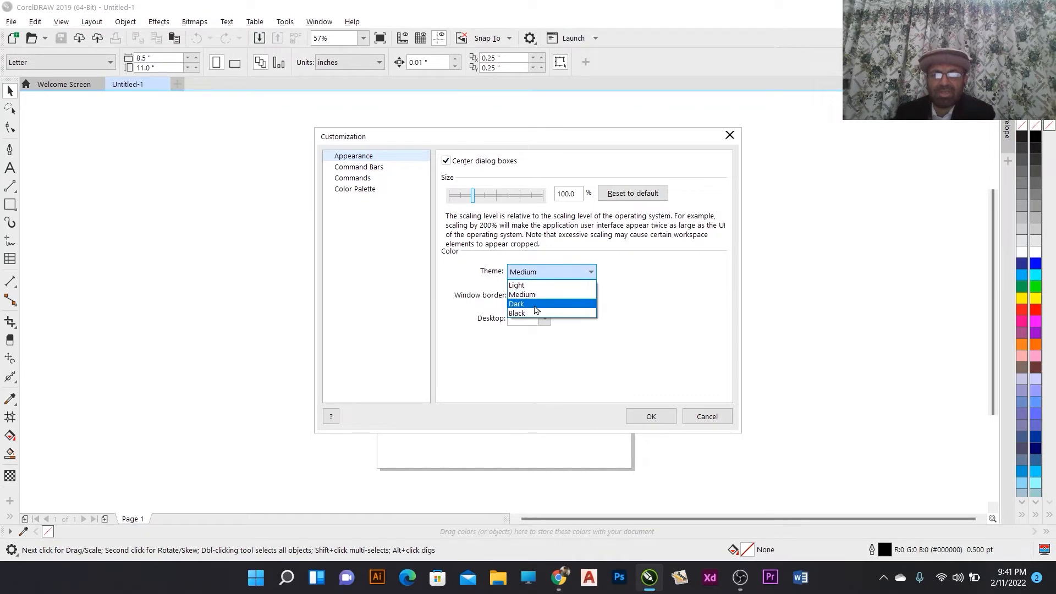
pyautogui.click(533, 304)
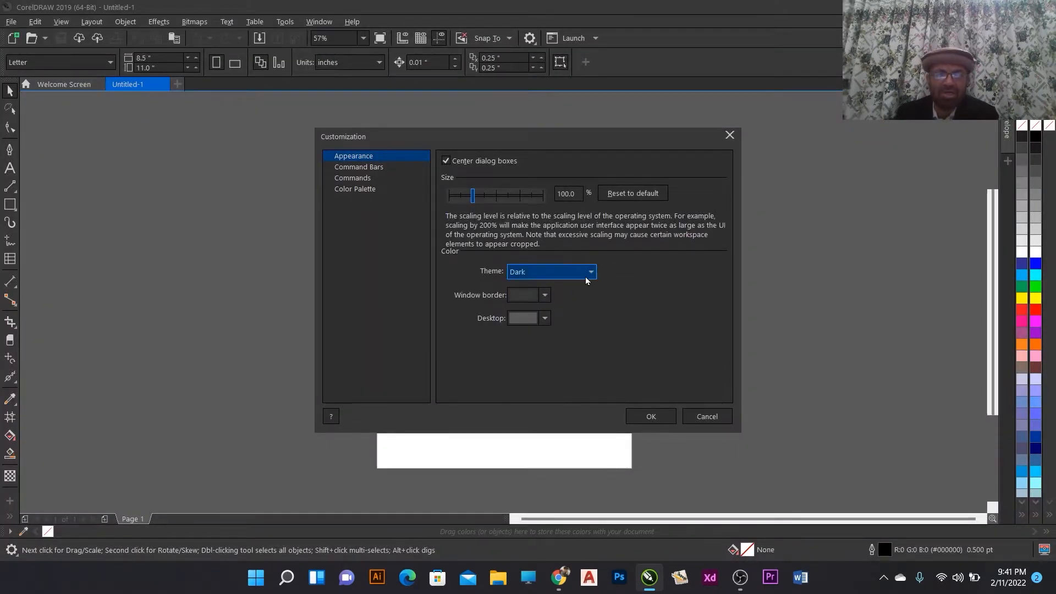
pyautogui.click(580, 273)
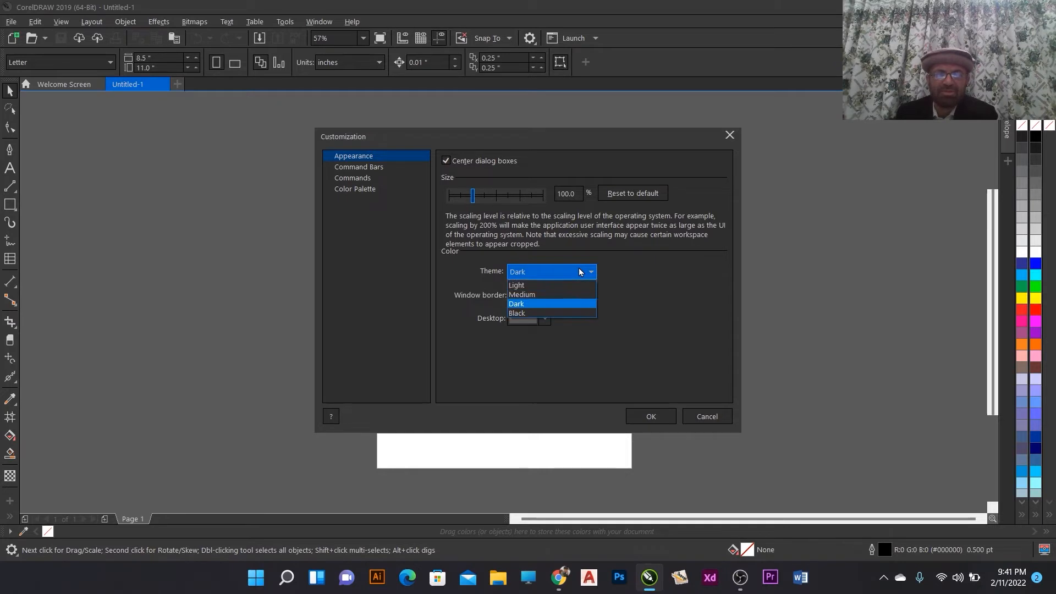
pyautogui.click(528, 314)
pyautogui.click(545, 318)
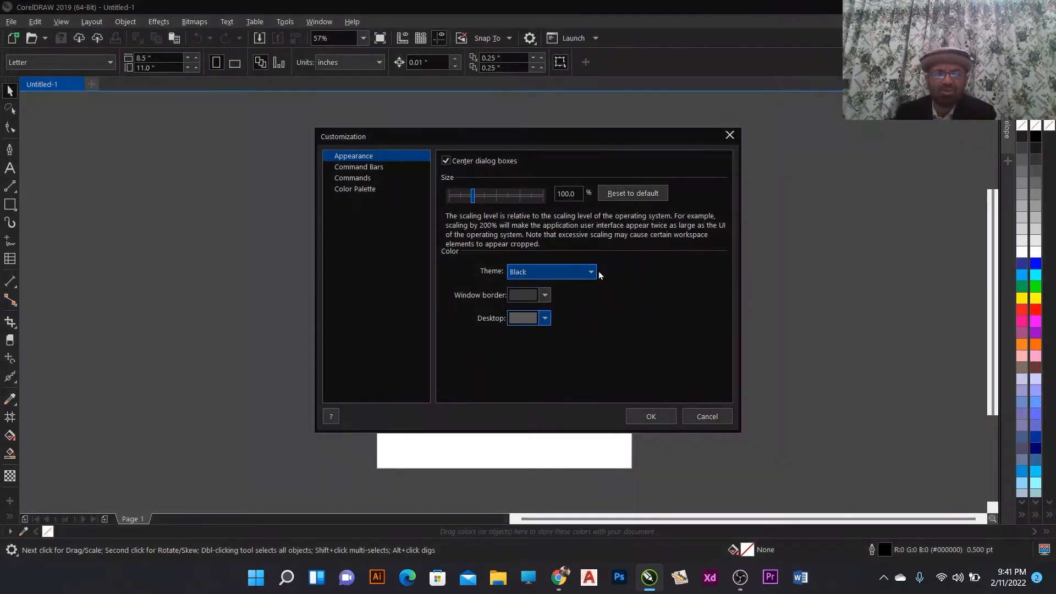
pyautogui.click(658, 290)
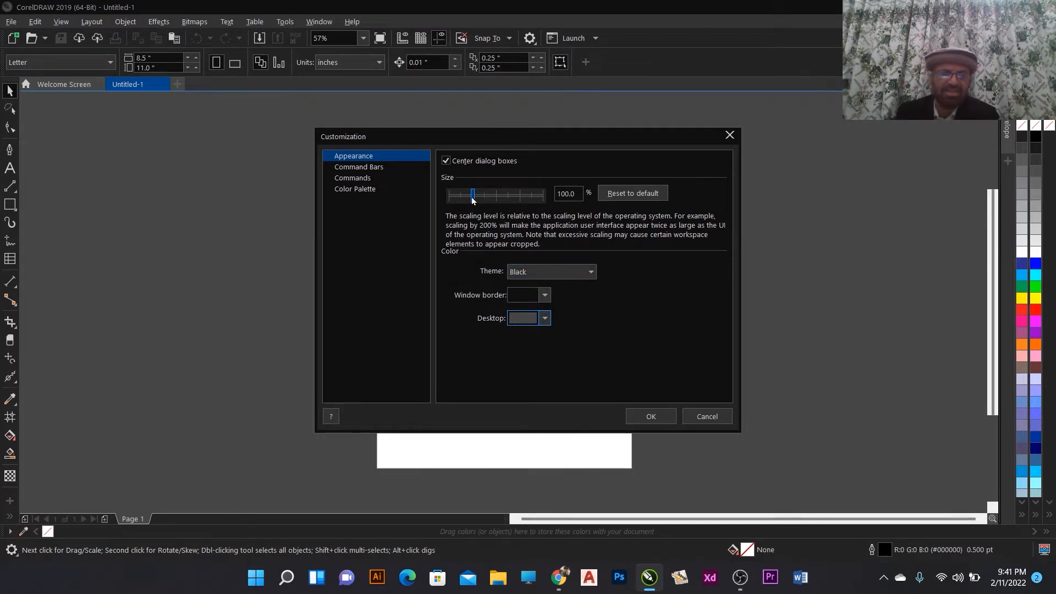
# - Scale the interface to 150% and set it back to 100%
pyautogui.moveTo(473, 200); pyautogui.dragTo(494, 197)
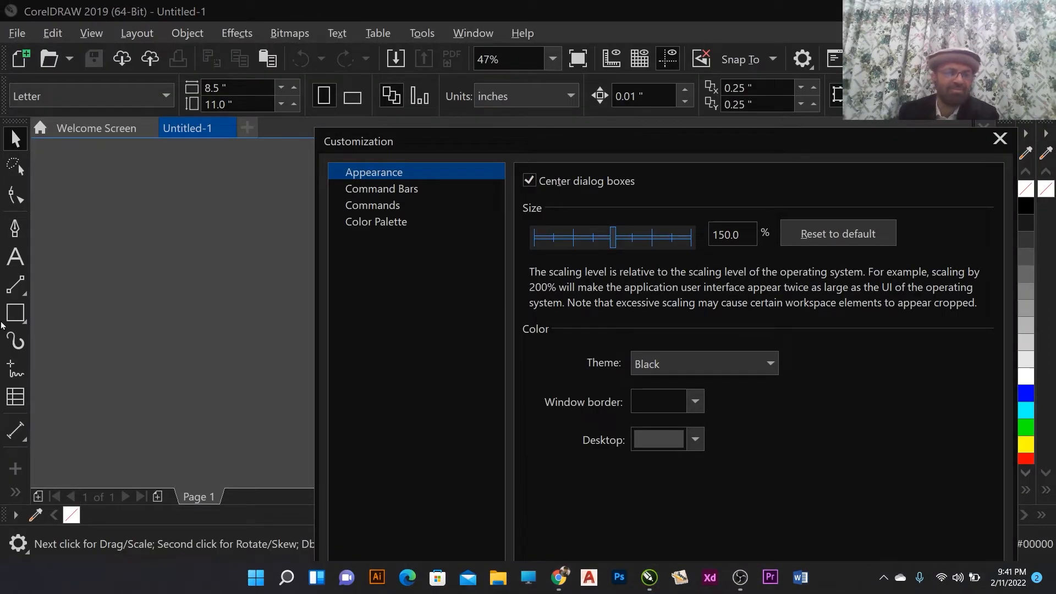
pyautogui.click(585, 237)
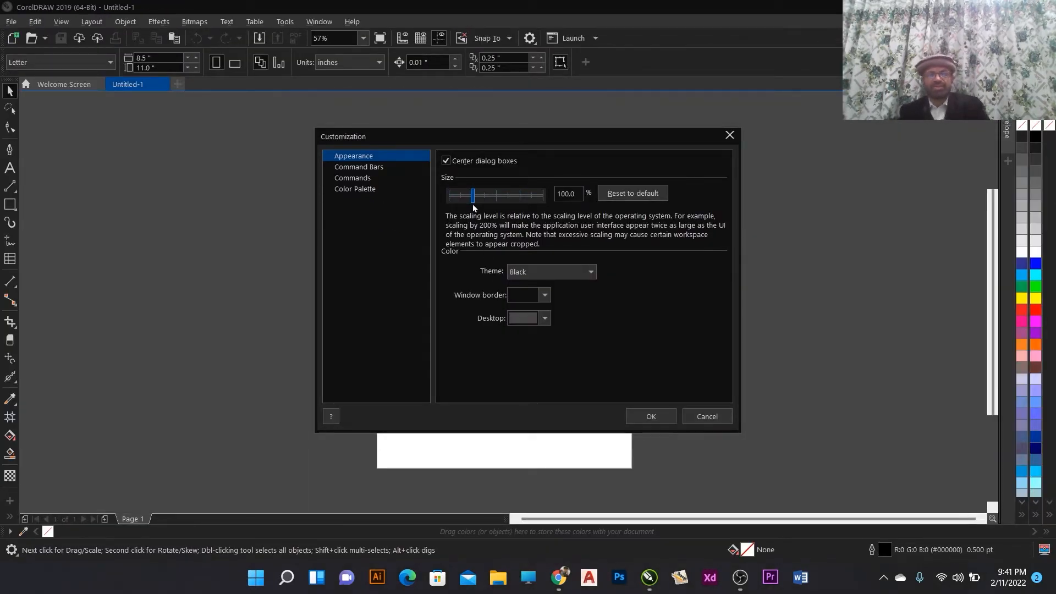
pyautogui.click(517, 196)
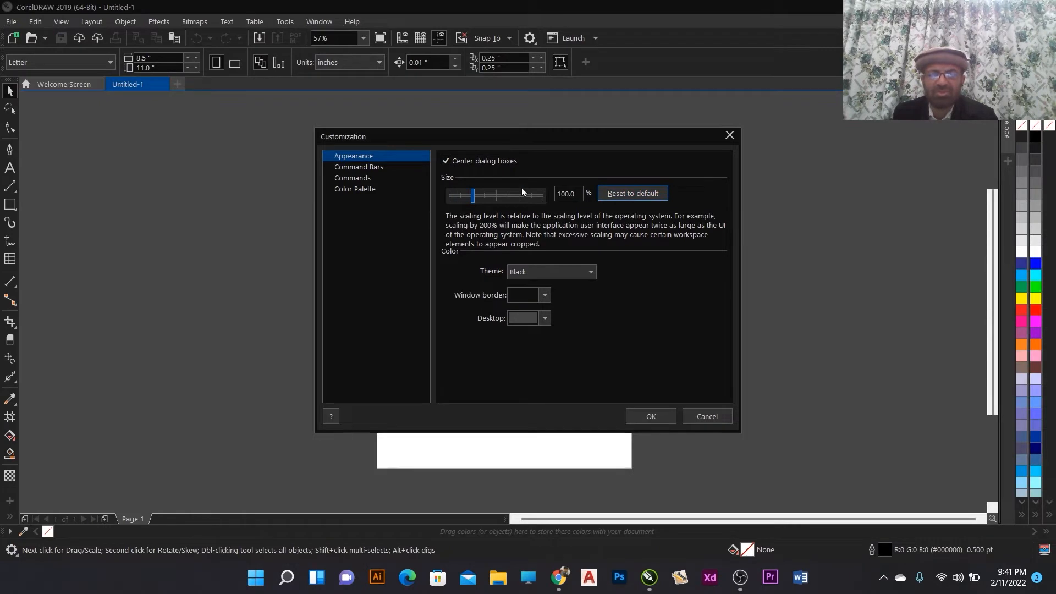
# - Set the window border colour to #C72020 and the desktop colour to #260202
pyautogui.click(544, 296)
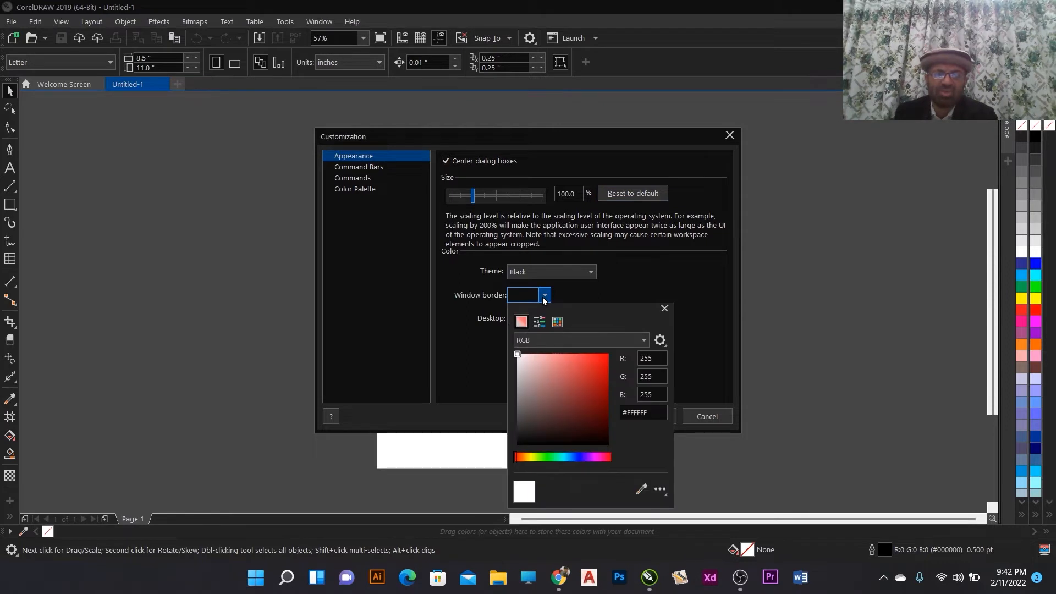
pyautogui.click(594, 375)
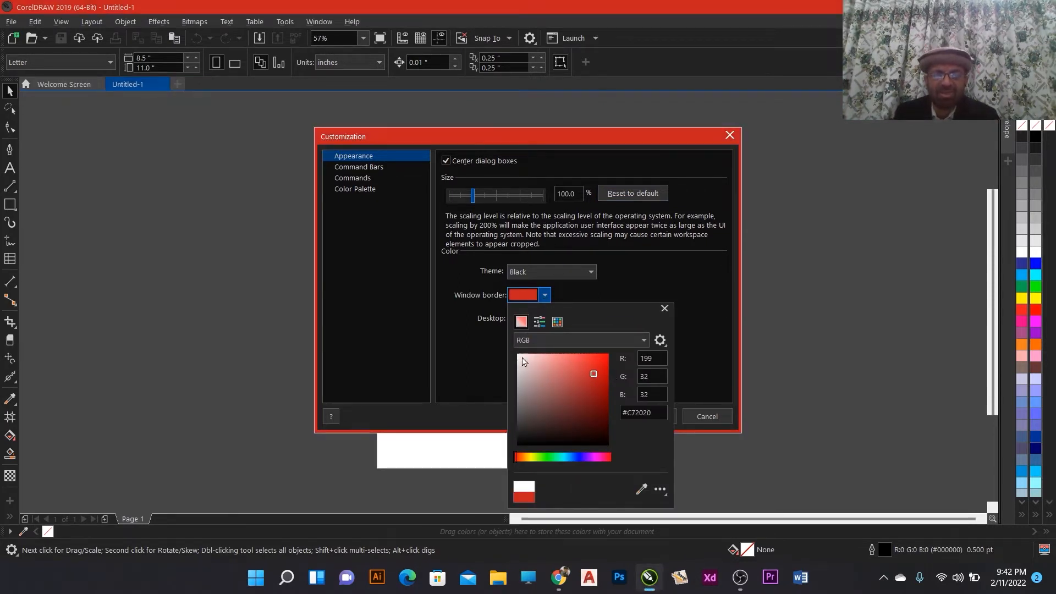
pyautogui.click(613, 286)
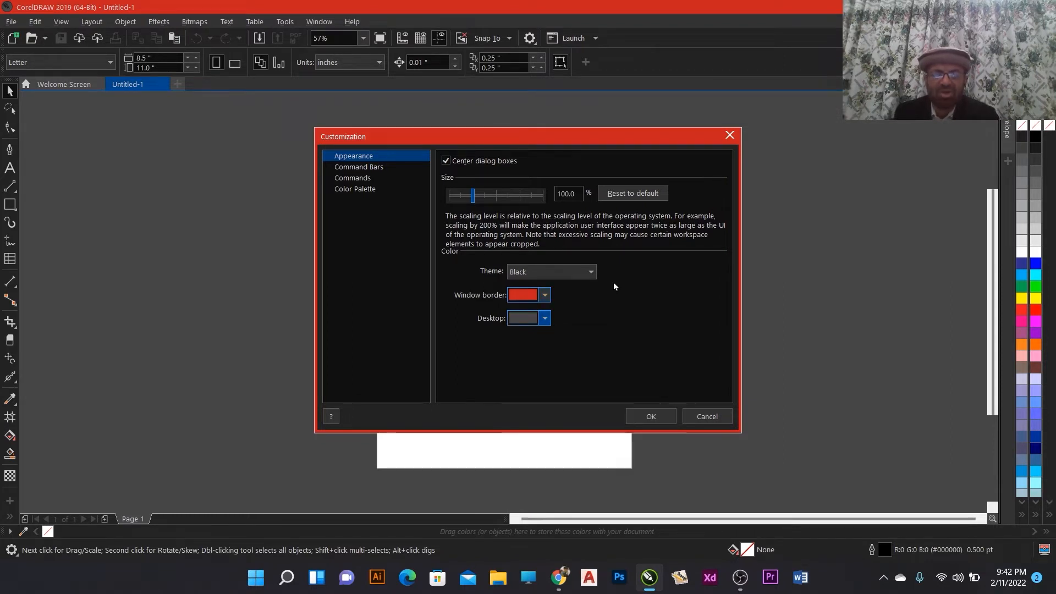
pyautogui.click(545, 319)
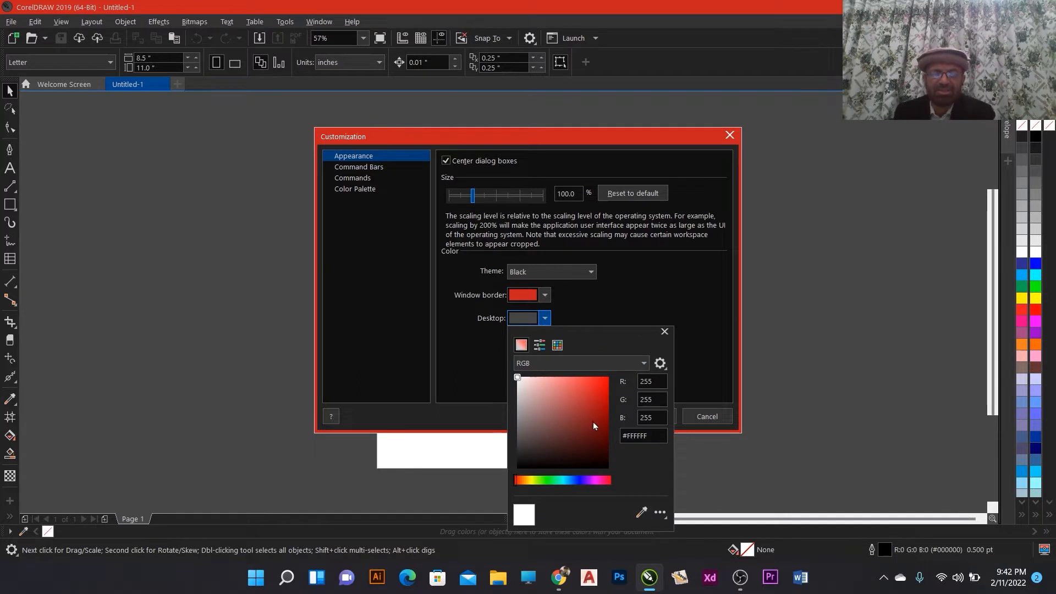
pyautogui.click(604, 456)
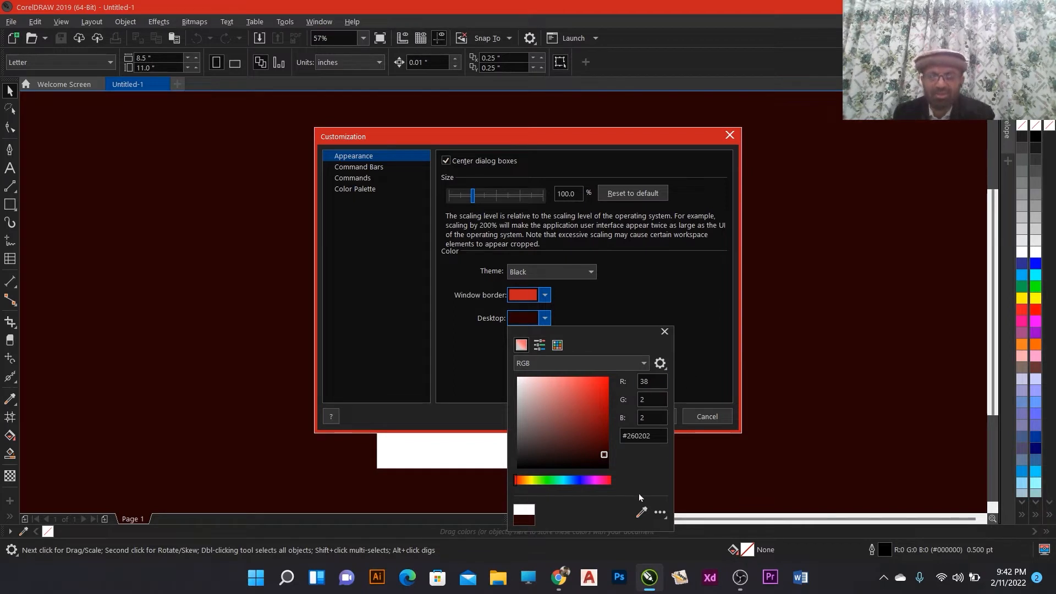
pyautogui.click(664, 331)
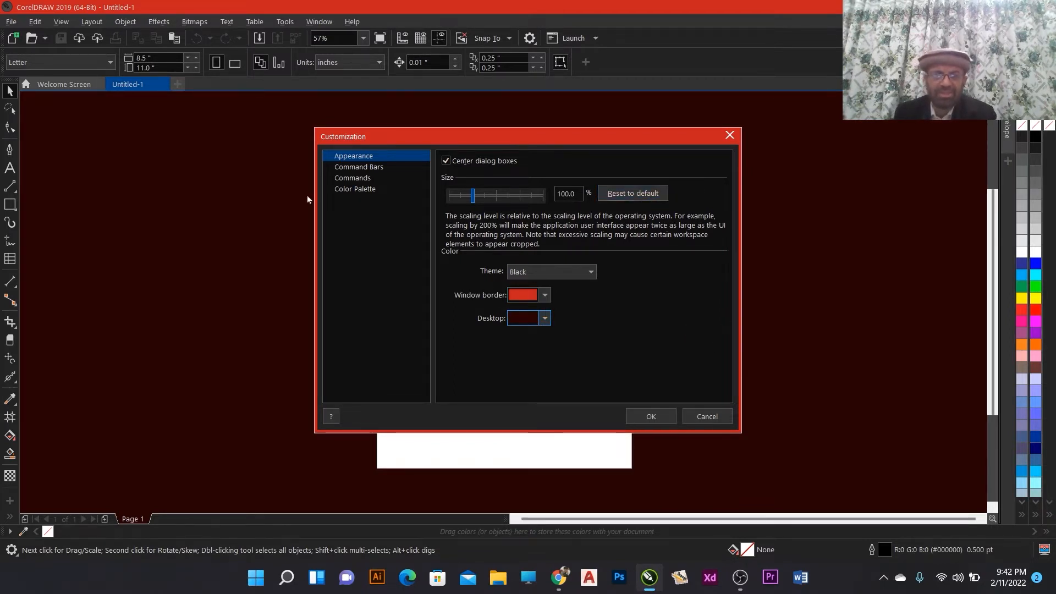
# - Review the Command Bars and Commands pages, then cancel the Customization dialog
pyautogui.click(344, 167)
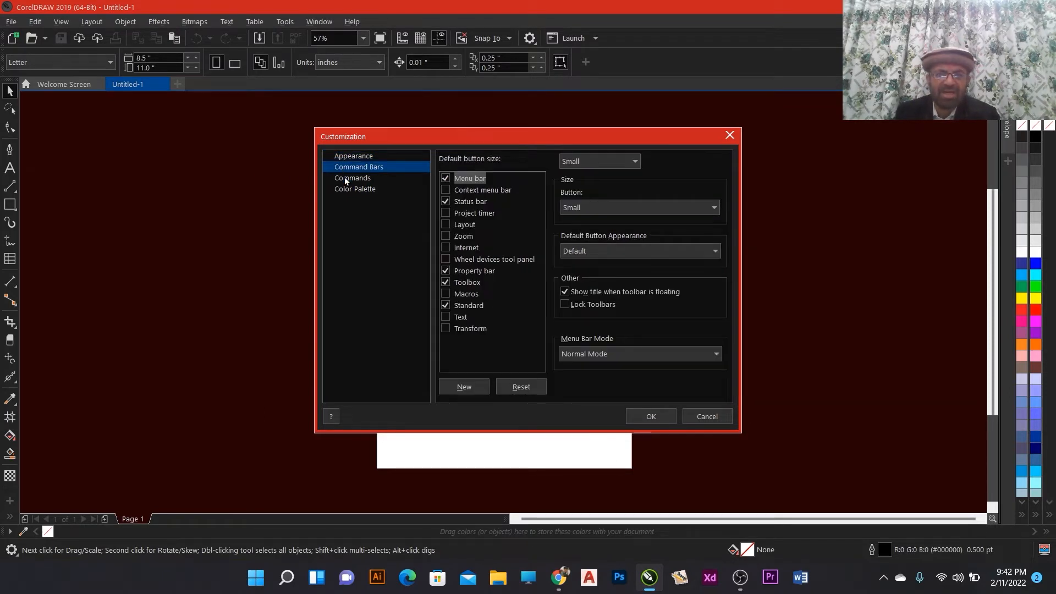
pyautogui.click(345, 179)
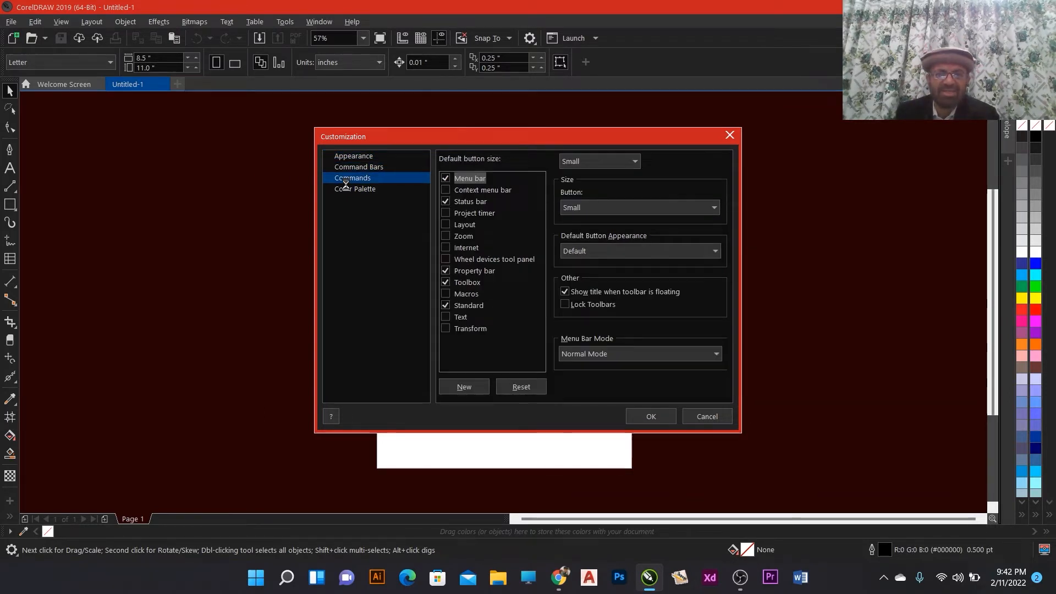
pyautogui.click(713, 418)
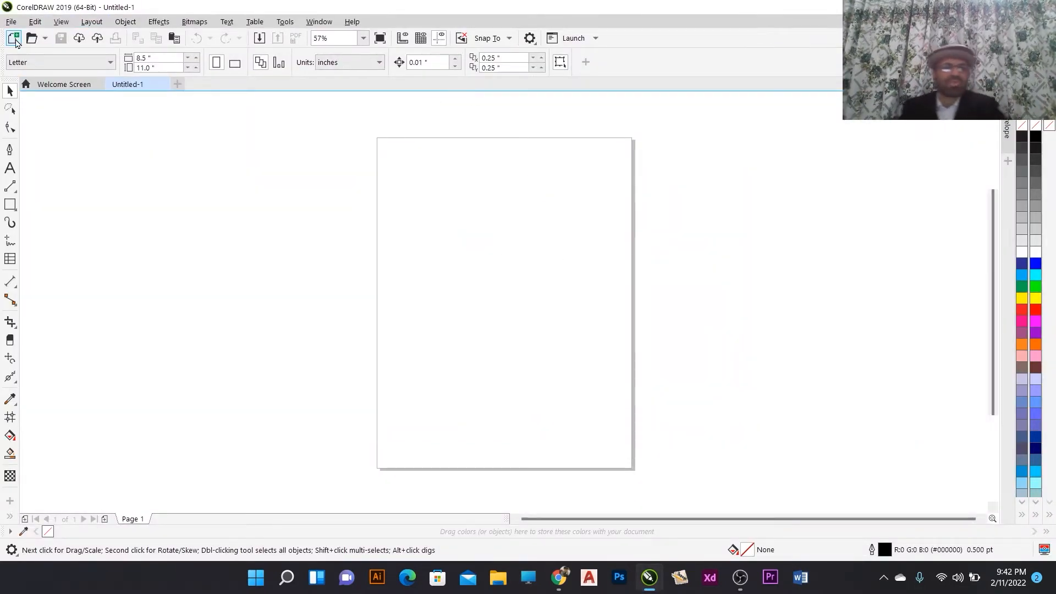
# - Browse the Window menu's Dockers, Toolbars and Color Palettes submenus and the Help menu
pyautogui.click(321, 22)
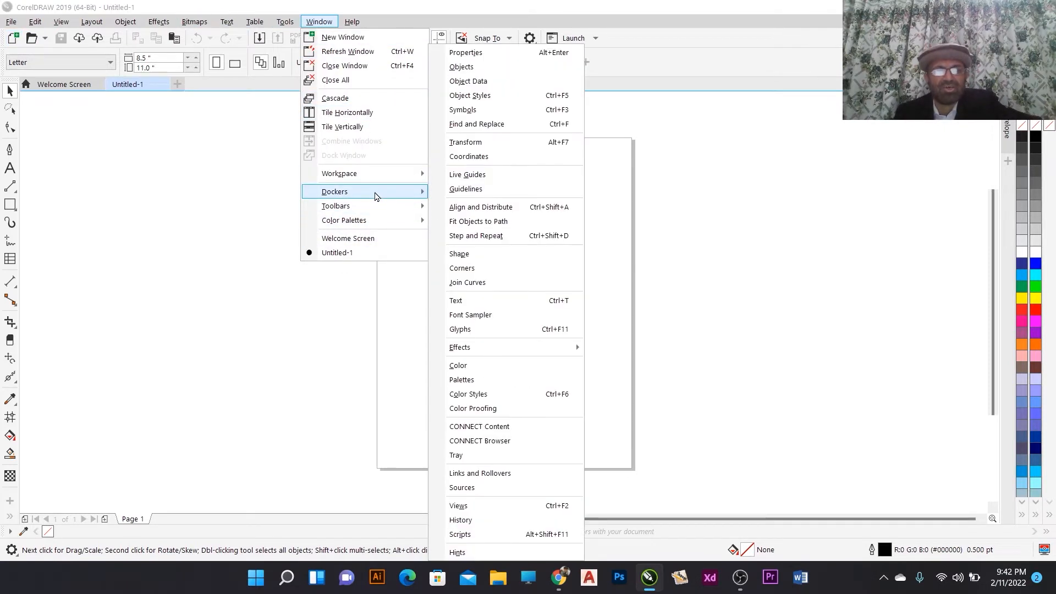
pyautogui.moveTo(396, 208)
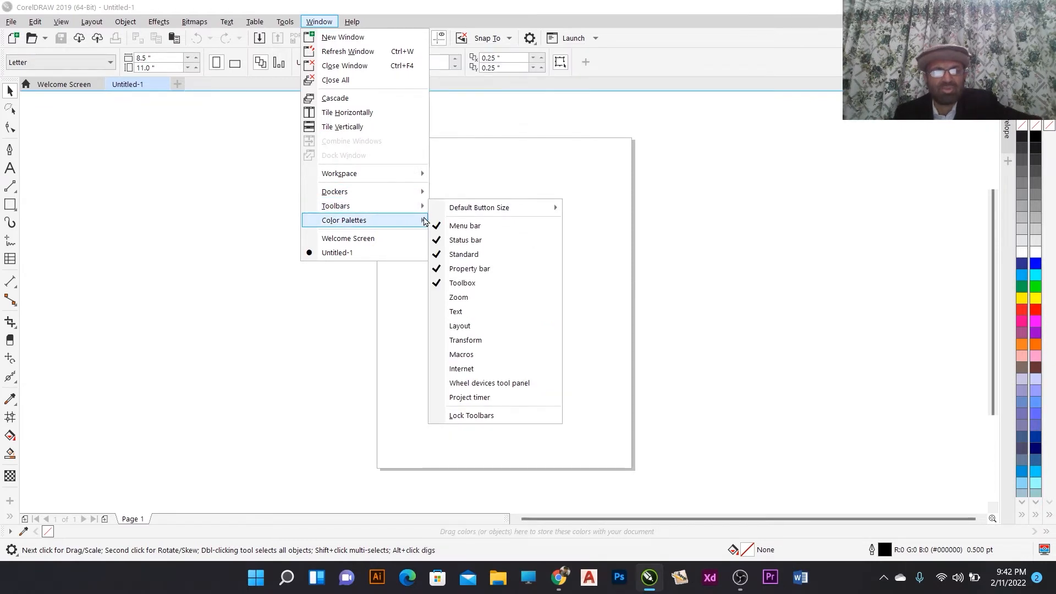
pyautogui.moveTo(424, 222)
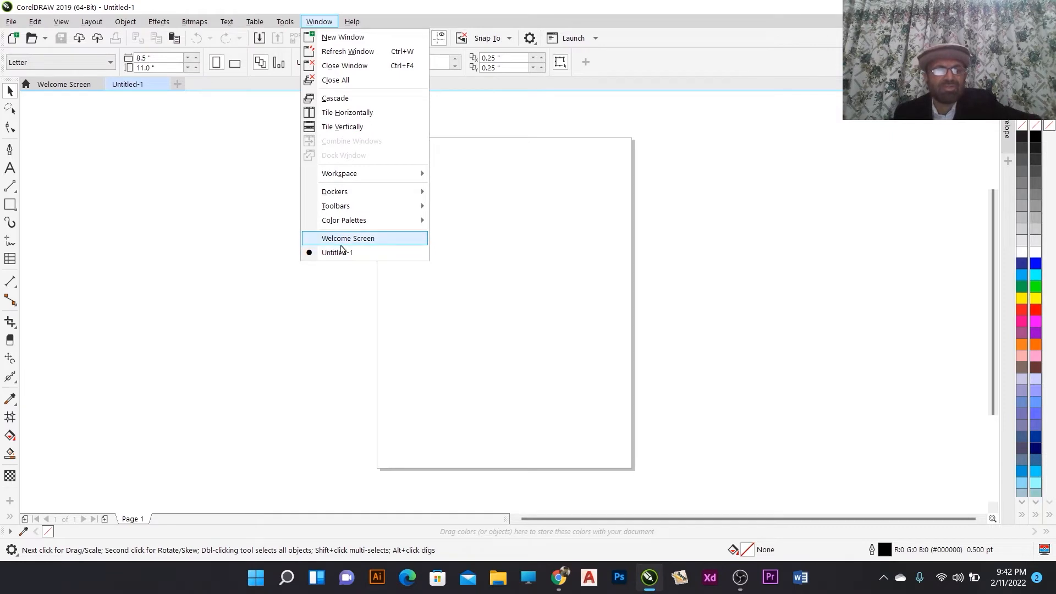
pyautogui.moveTo(352, 220)
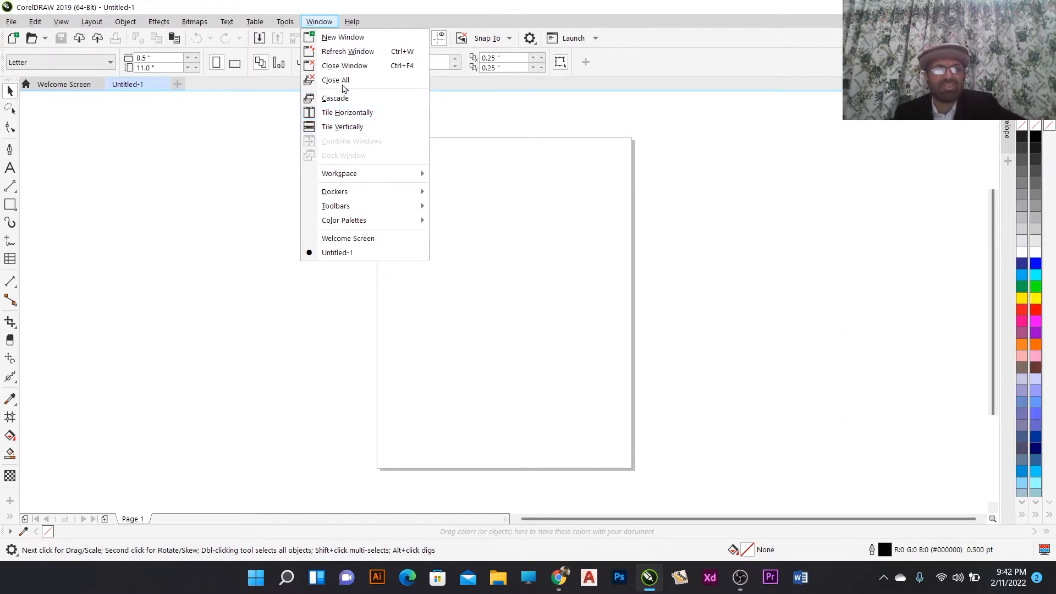
pyautogui.moveTo(351, 22)
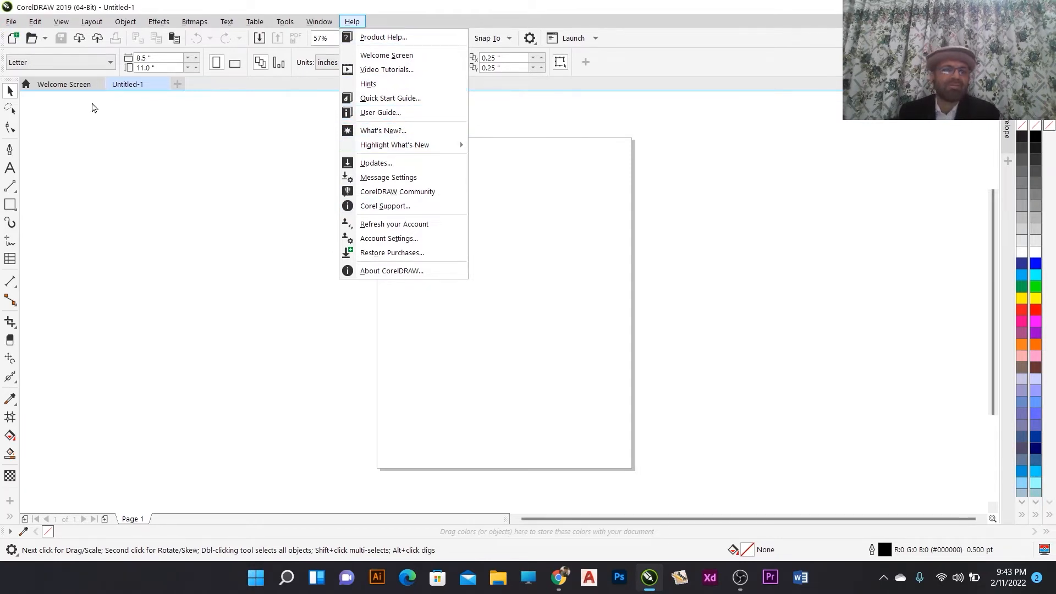
pyautogui.click(193, 199)
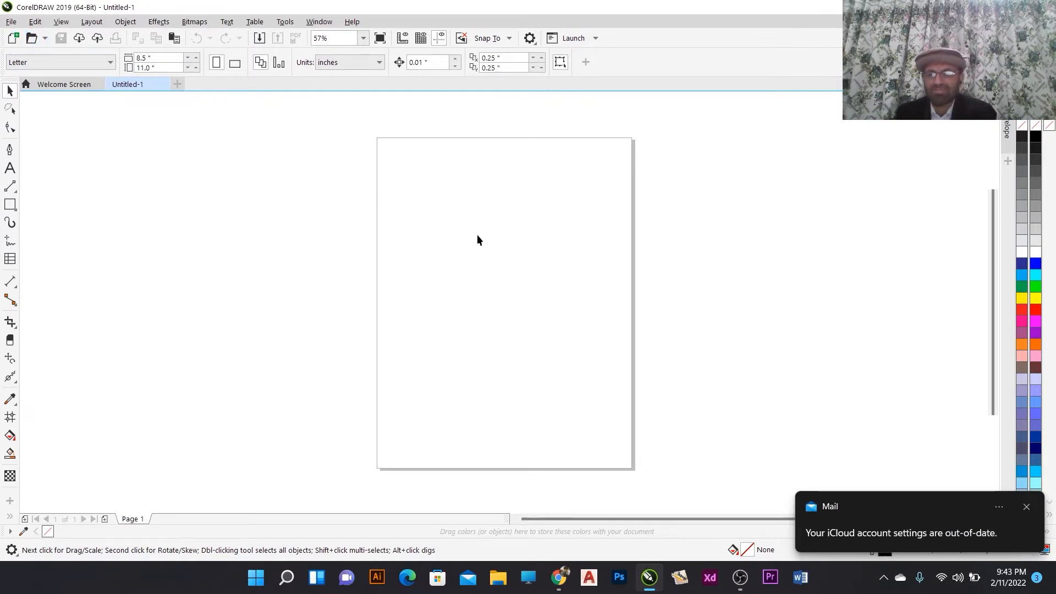
# - Browse the File menu's commands and the Text menu's commands
pyautogui.click(1027, 507)
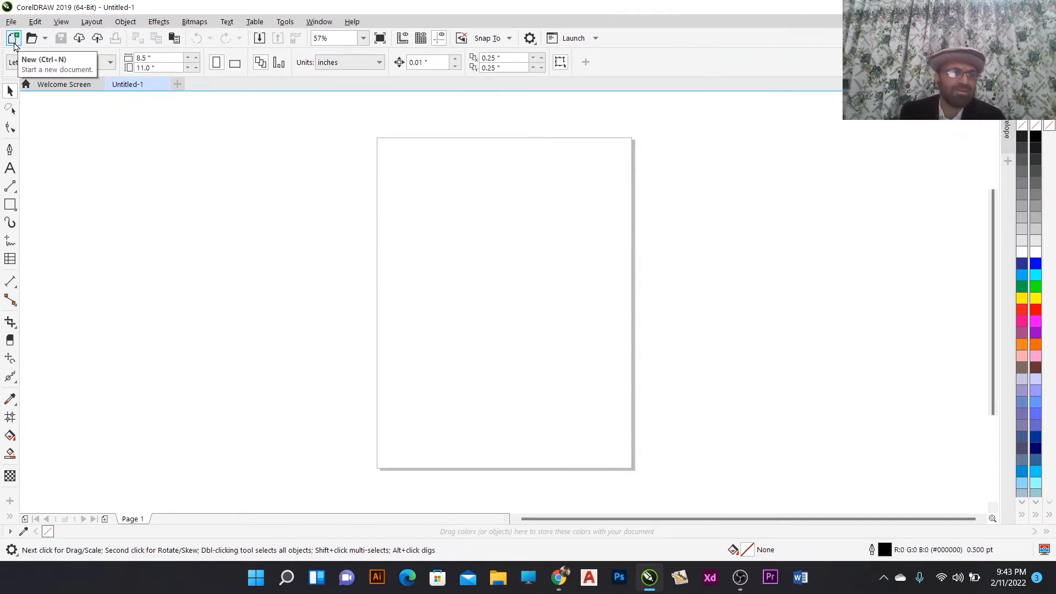
pyautogui.click(46, 40)
pyautogui.click(49, 40)
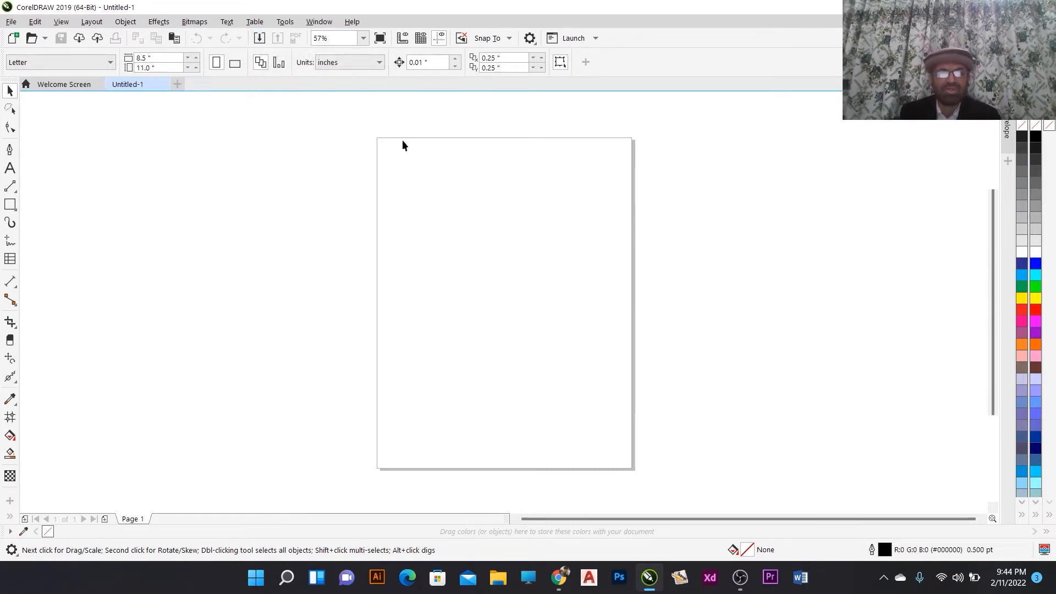
pyautogui.click(13, 22)
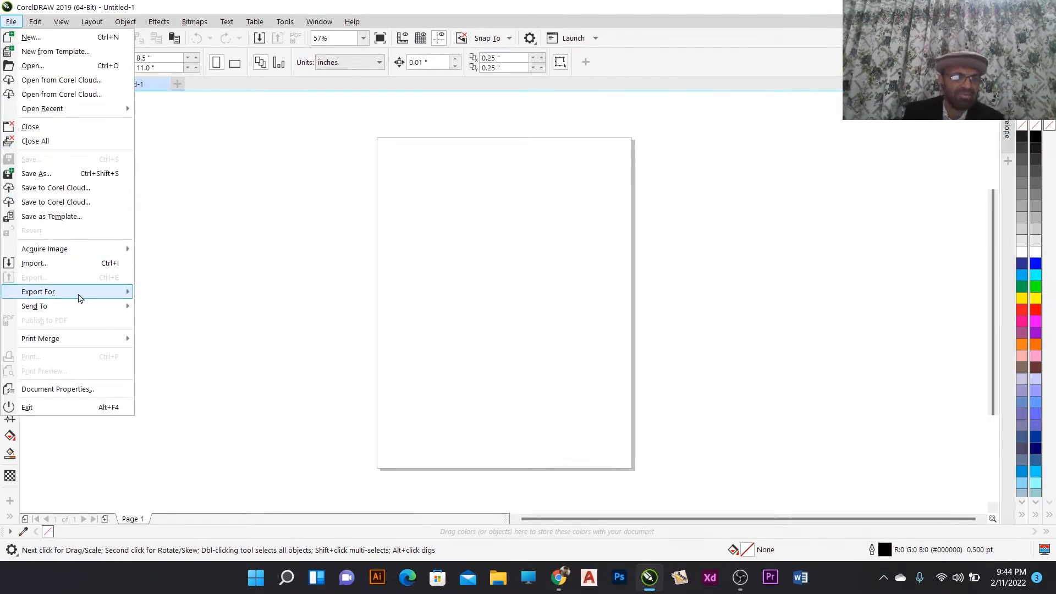
pyautogui.moveTo(78, 297)
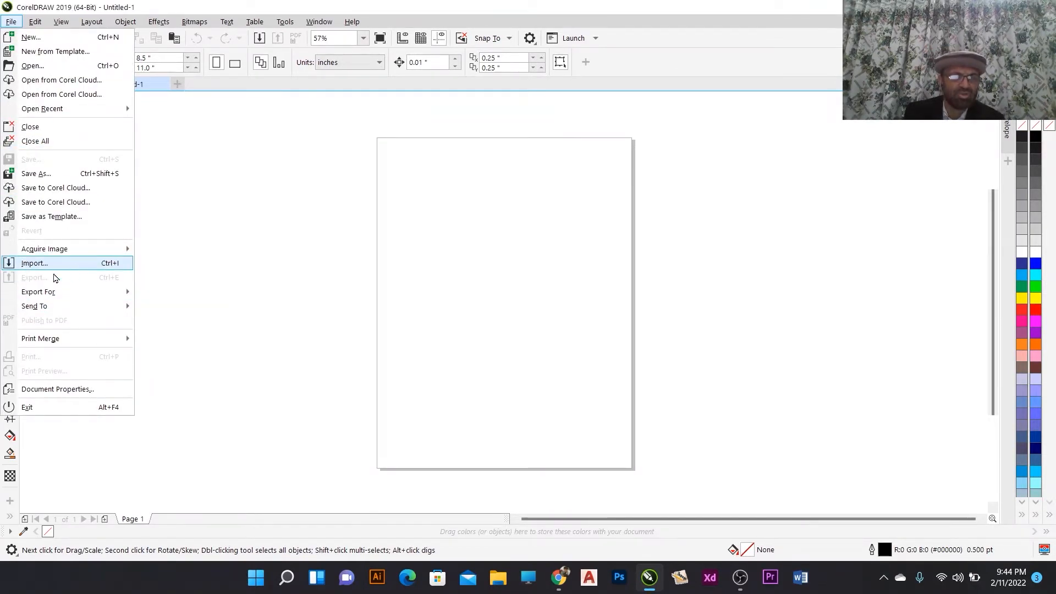
pyautogui.click(227, 22)
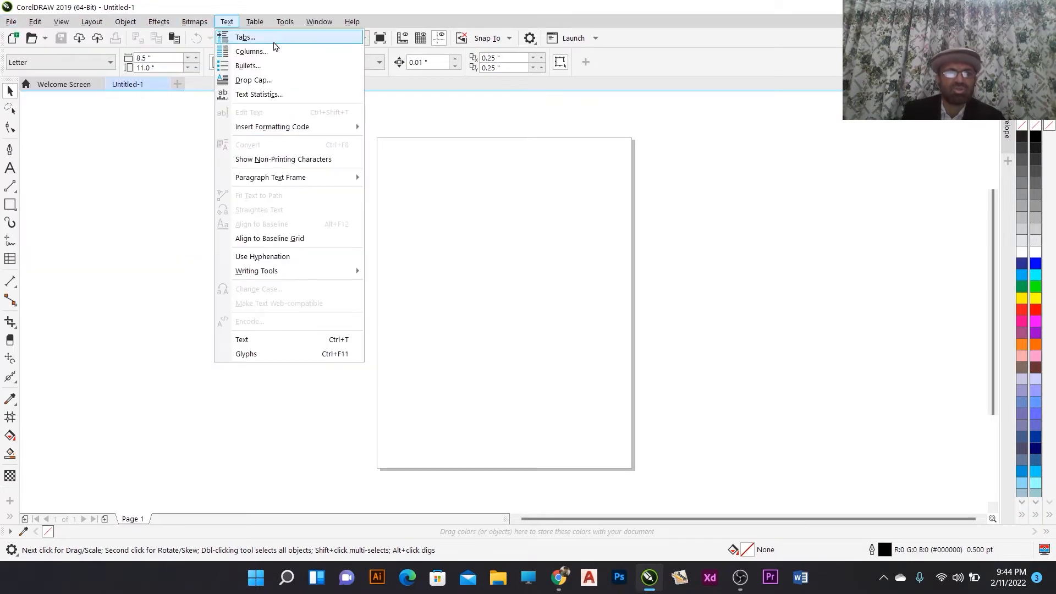
pyautogui.click(156, 112)
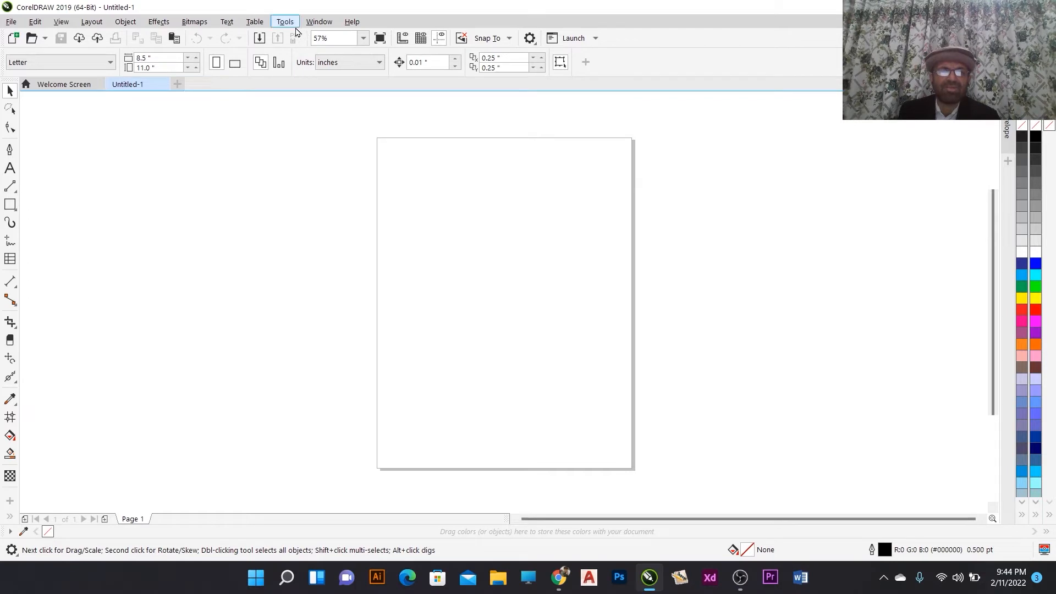
# - Draw a rectangle about 2.8 by 2.8 inches near the top of the page with the Rectangle tool
pyautogui.click(10, 204)
pyautogui.moveTo(457, 196); pyautogui.dragTo(543, 279)
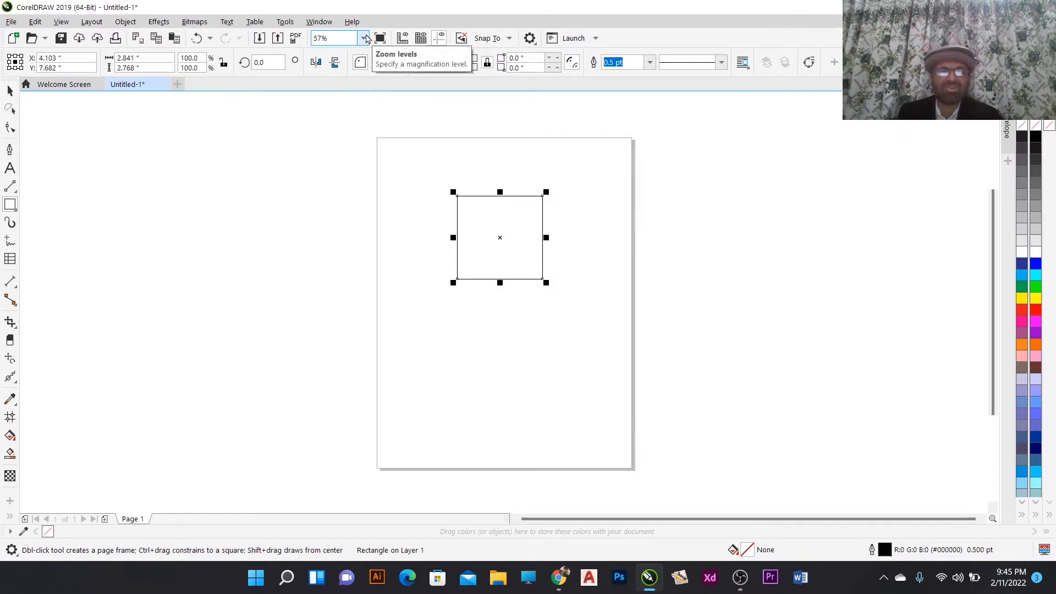
# - Use the zoom levels list to zoom to the selected rectangle, then zoom back to the whole page
pyautogui.click(364, 38)
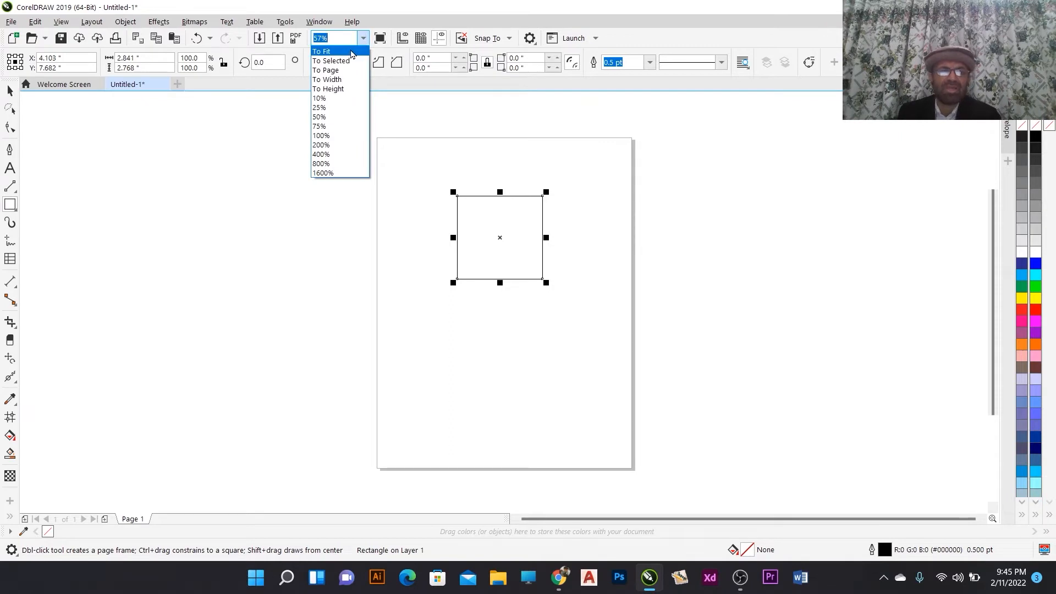
pyautogui.click(352, 52)
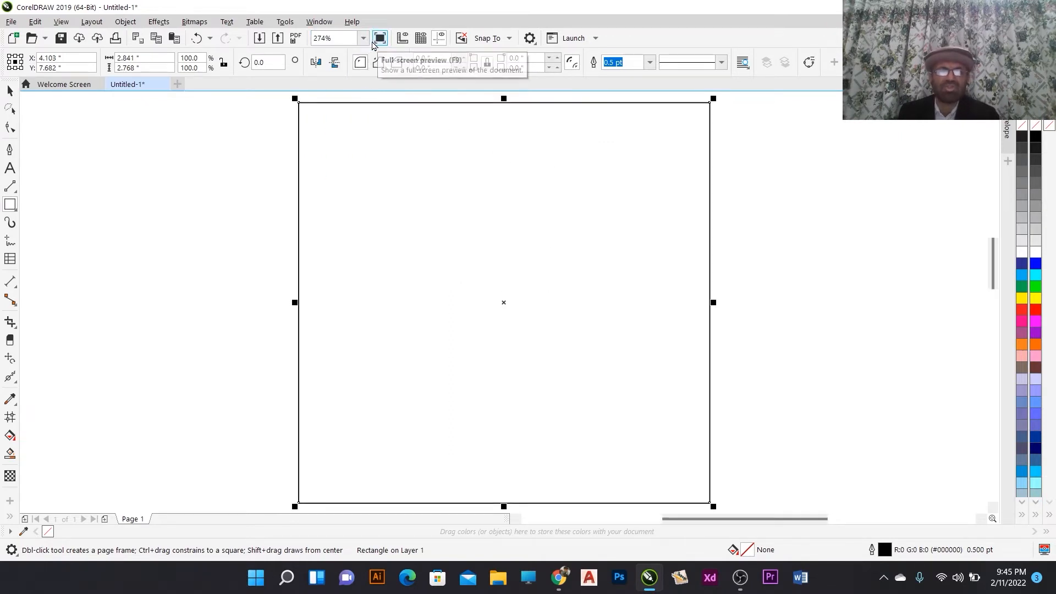
pyautogui.click(365, 39)
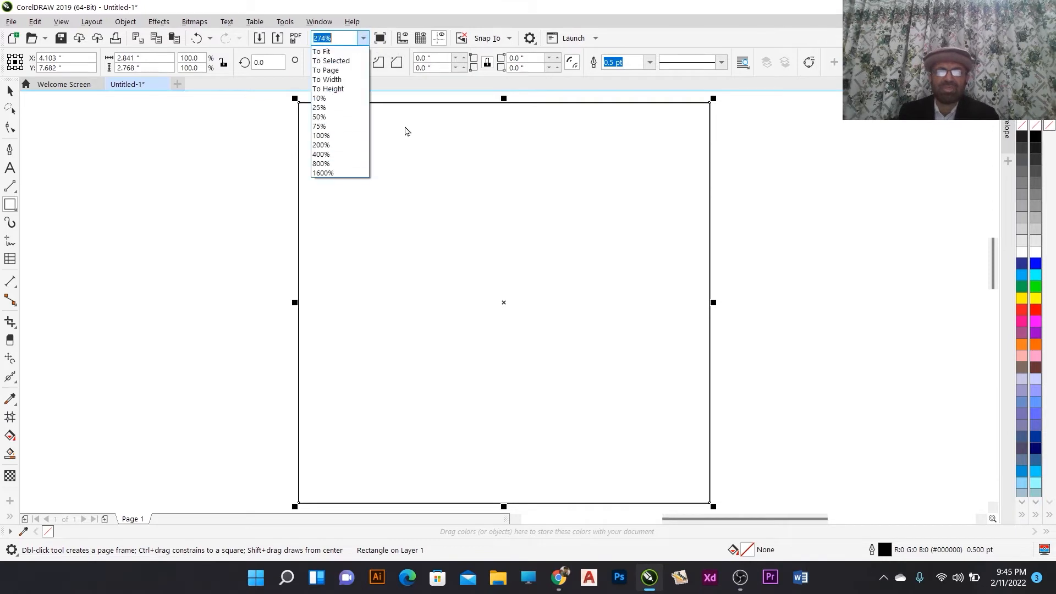
pyautogui.click(419, 179)
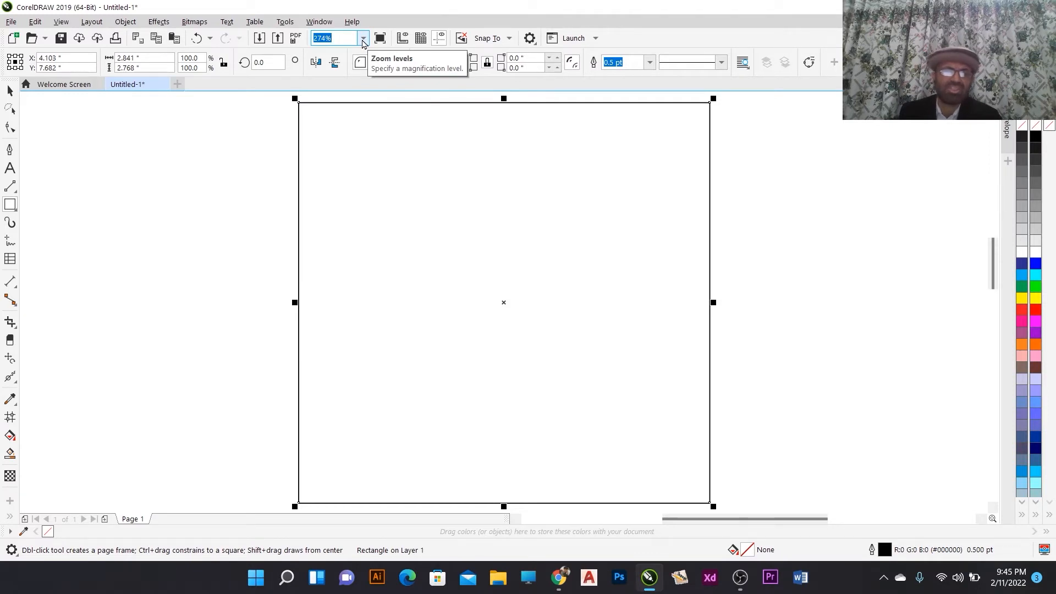
pyautogui.click(364, 39)
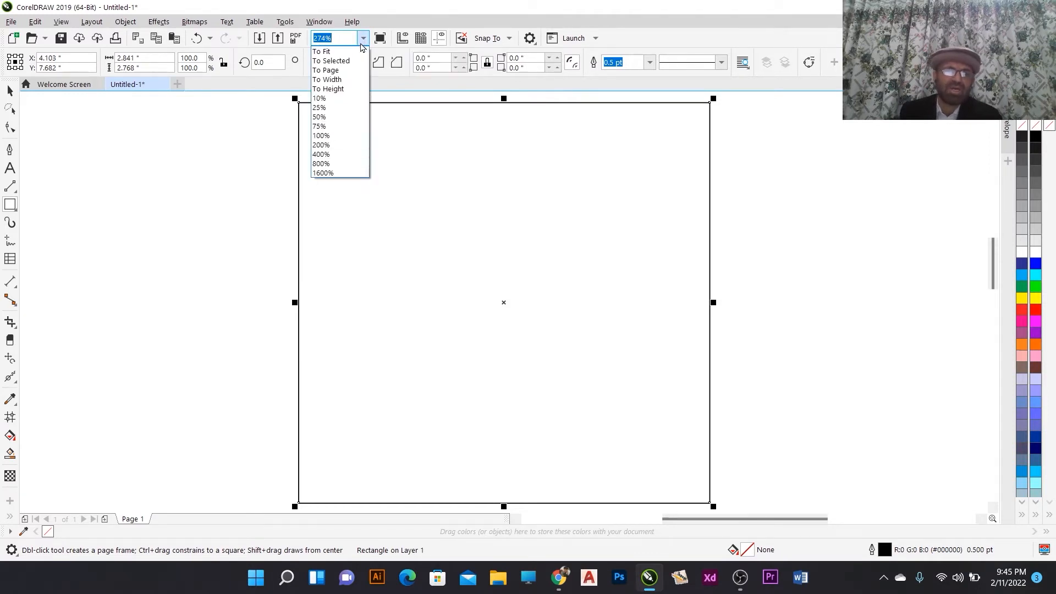
pyautogui.click(363, 39)
pyautogui.click(364, 40)
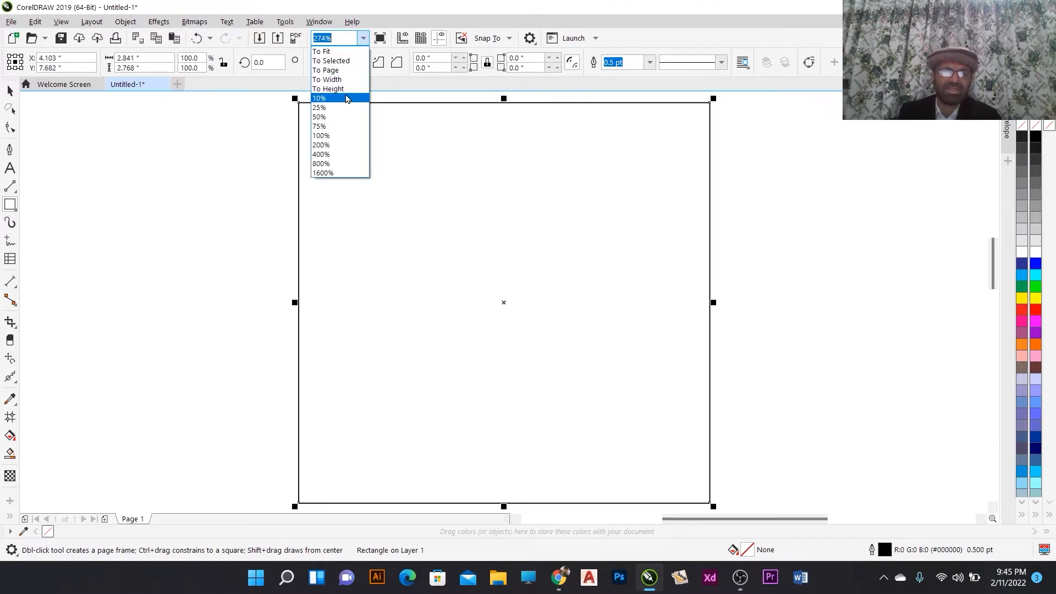
pyautogui.click(345, 71)
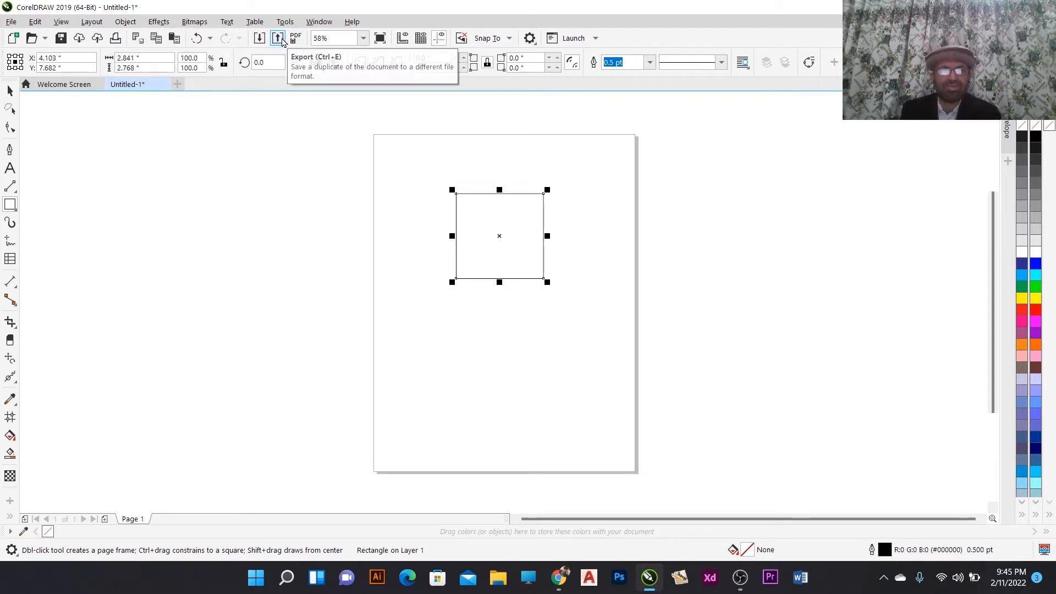
# - Show a full-screen preview of the document and return to the normal view
pyautogui.click(381, 40)
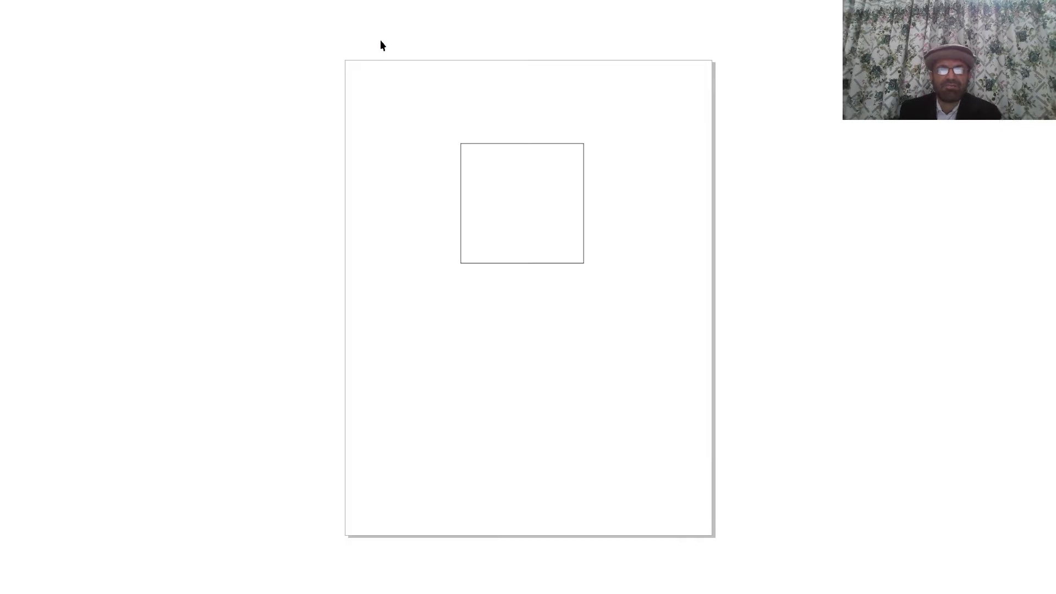
pyautogui.click(550, 230)
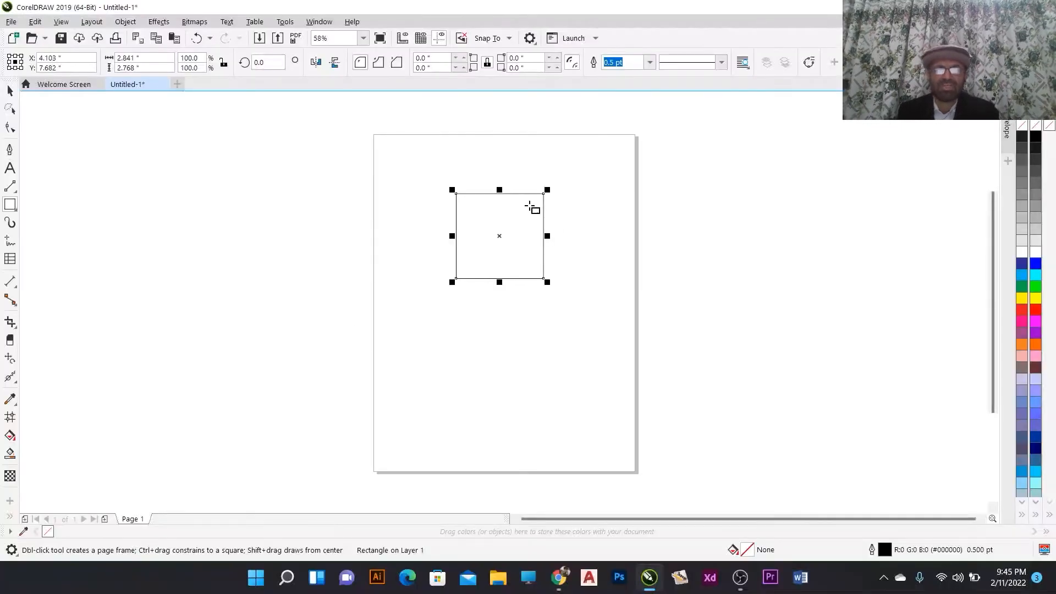
# - Show the rulers and drag out a vertical guideline and a horizontal guideline from them
pyautogui.click(402, 39)
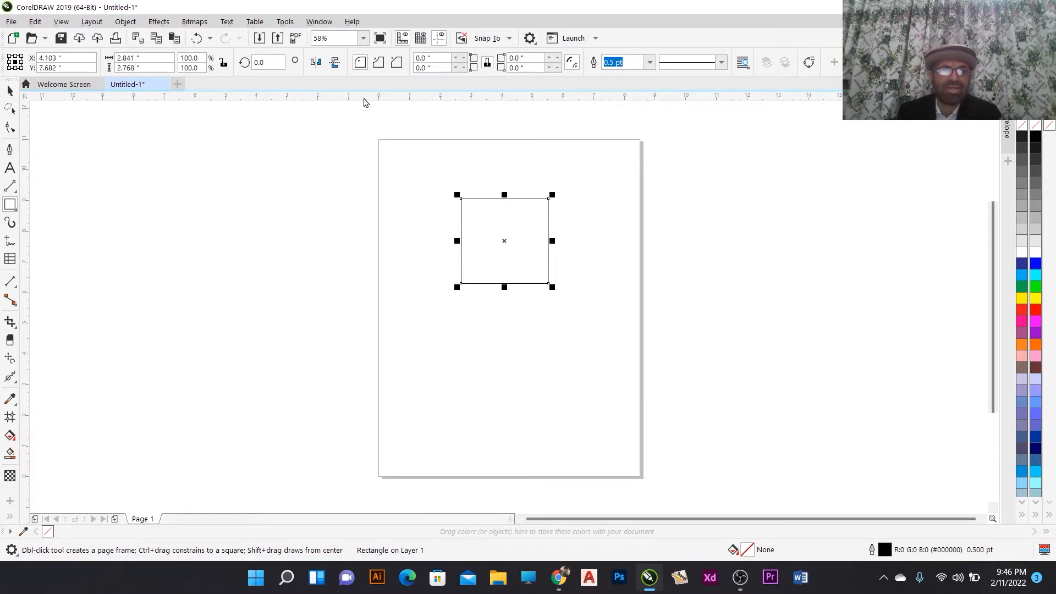
pyautogui.moveTo(25, 196); pyautogui.dragTo(226, 198)
pyautogui.moveTo(280, 97); pyautogui.dragTo(330, 180)
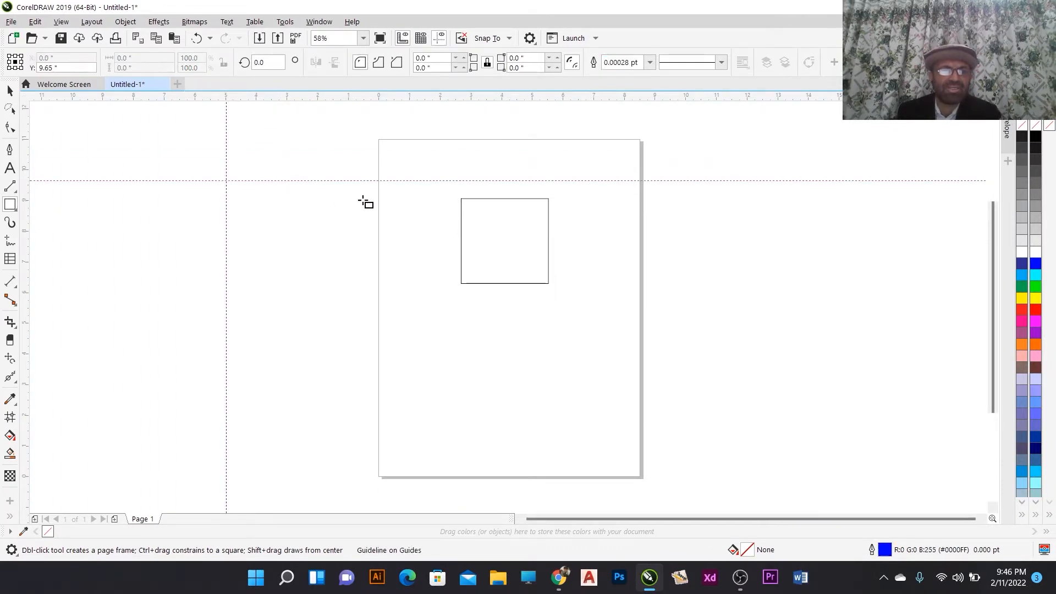
# - Hide and re-show the rulers, then display the document grid
pyautogui.click(403, 42)
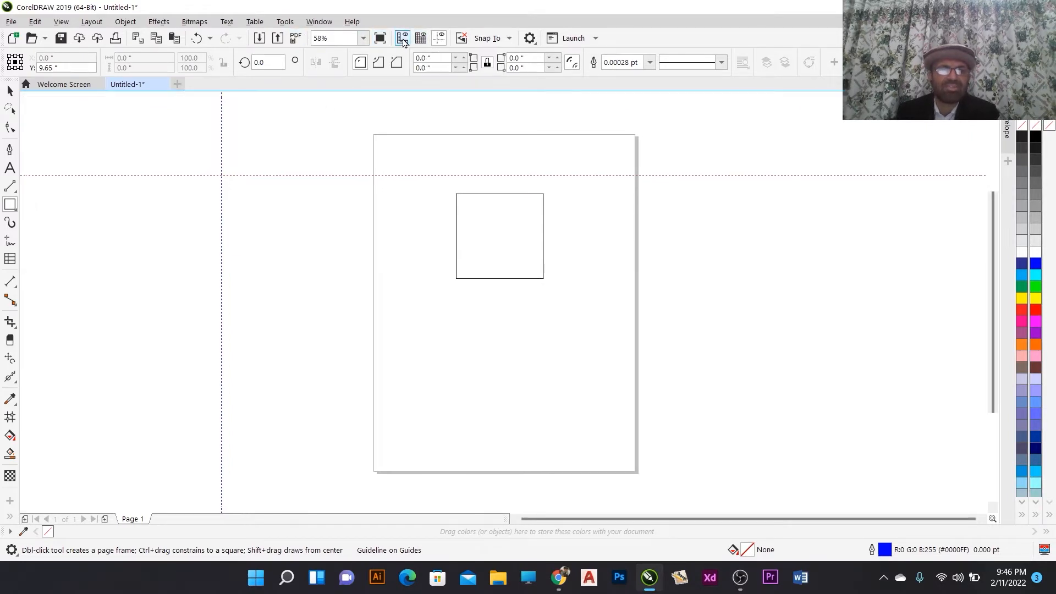
pyautogui.click(403, 43)
pyautogui.click(427, 39)
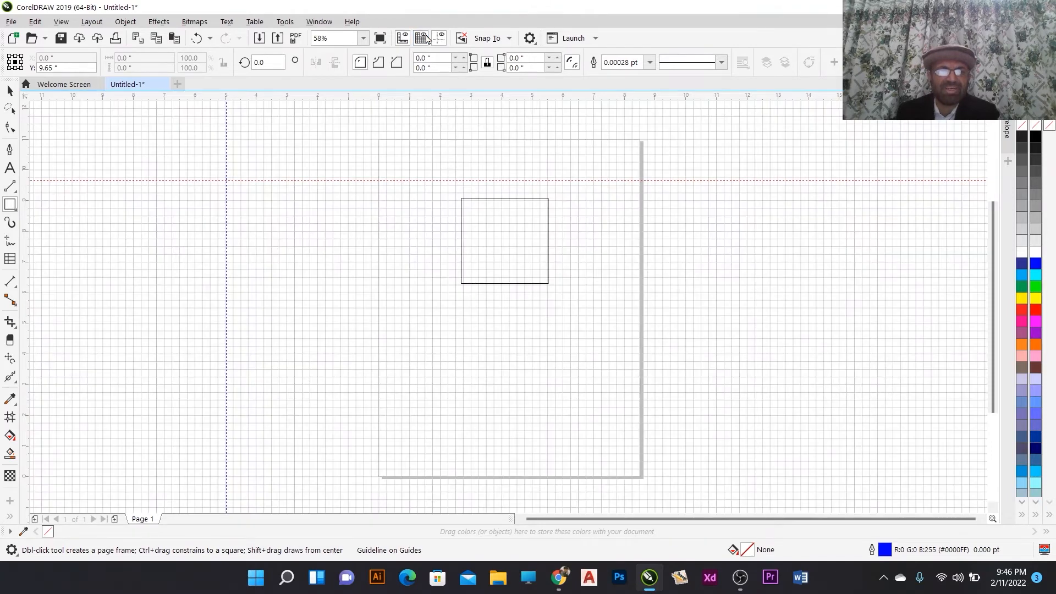
pyautogui.scroll(3, 479, 217)
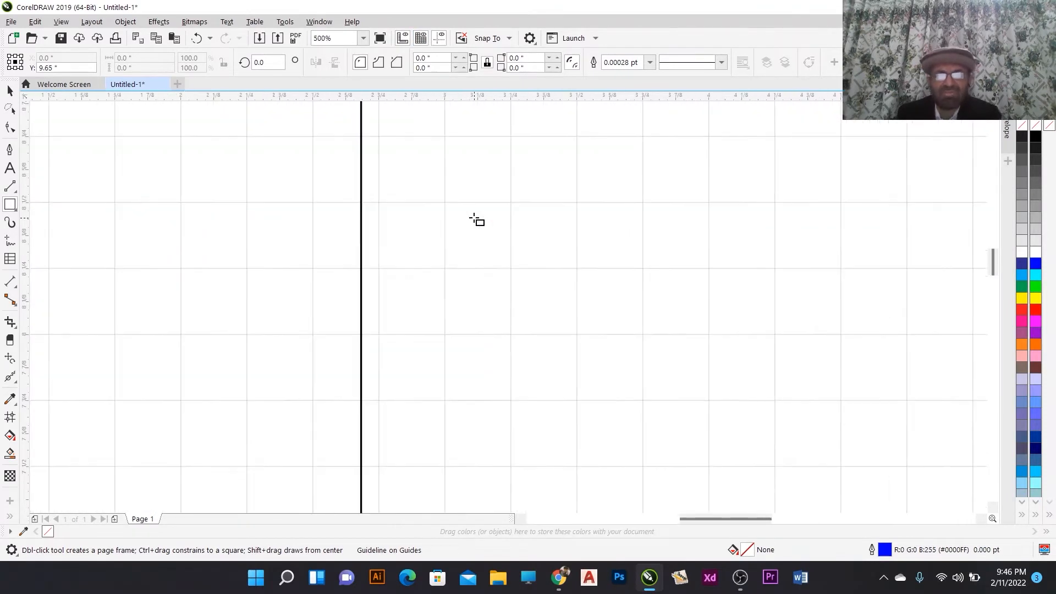
pyautogui.scroll(2, 679, 229)
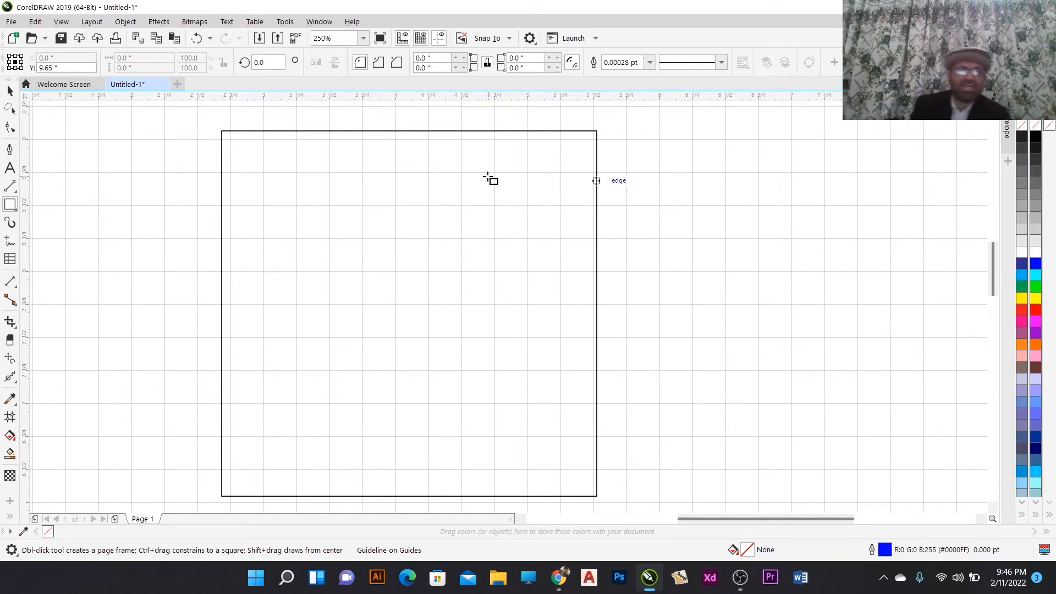
pyautogui.scroll(-4, 490, 179)
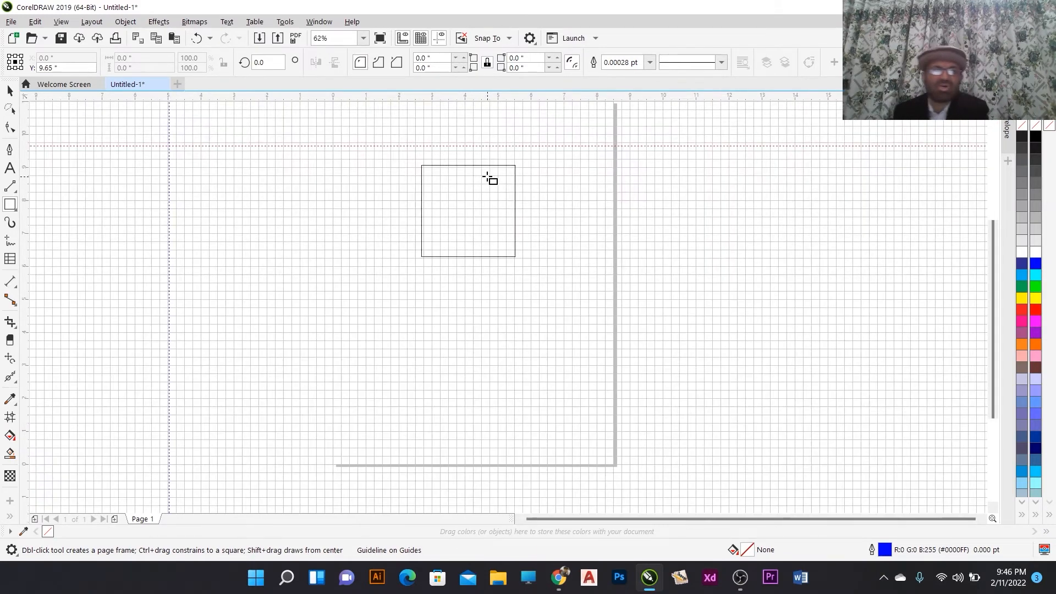
# - Toggle the guidelines off and on, then hide the document grid
pyautogui.click(443, 40)
pyautogui.click(443, 40)
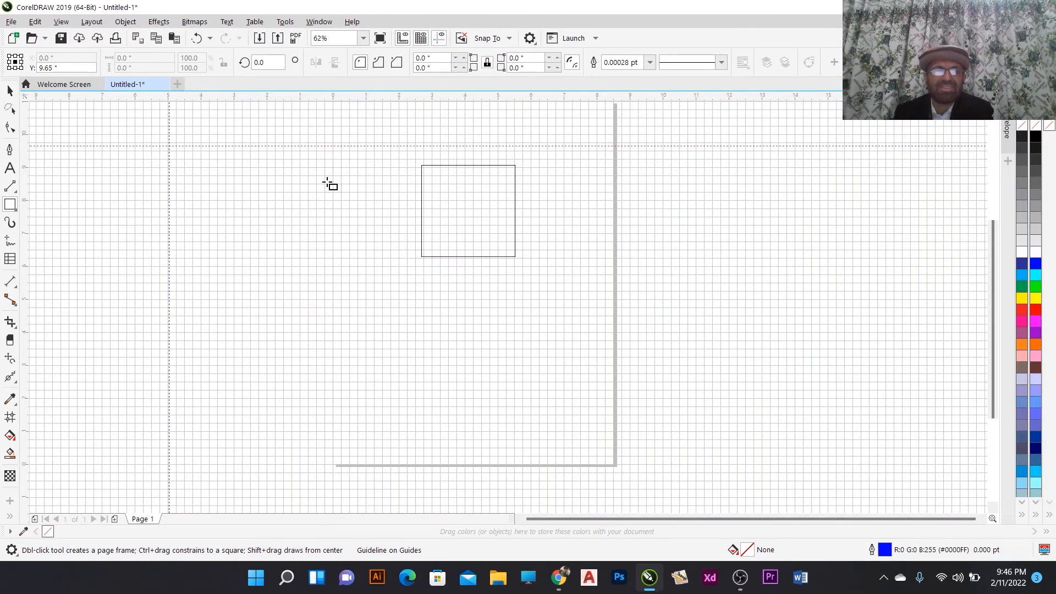
pyautogui.click(422, 39)
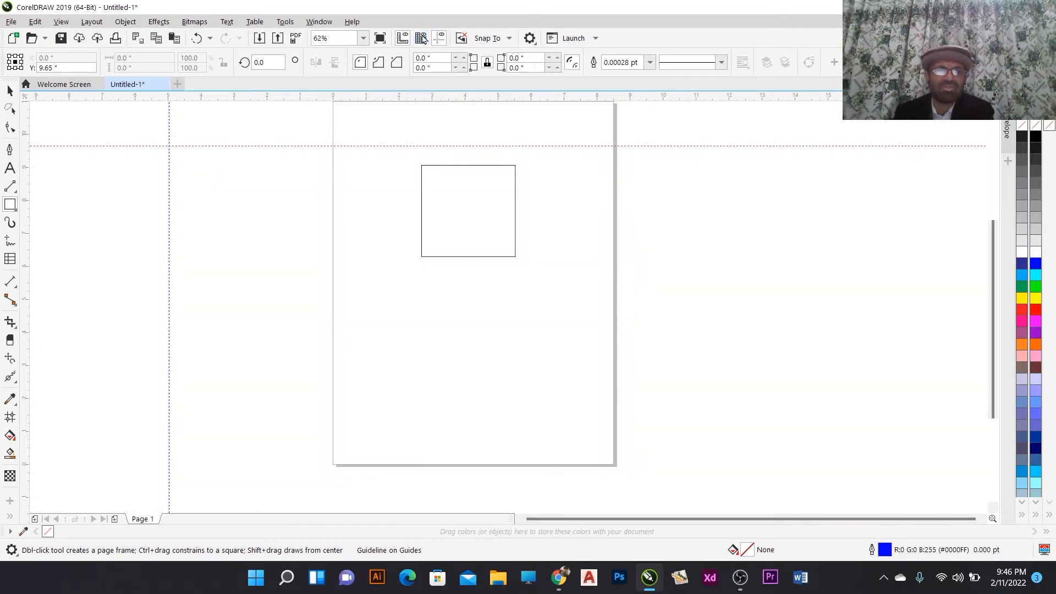
# - Switch to the Pick tool, deselect the guideline, then hide and re-show the guidelines
pyautogui.click(10, 91)
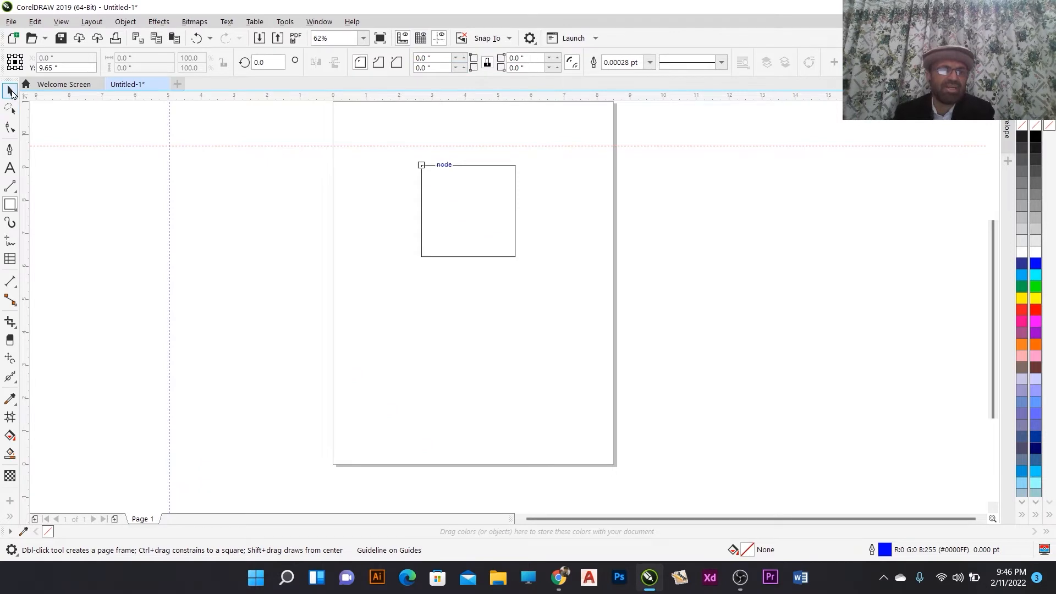
pyautogui.click(181, 155)
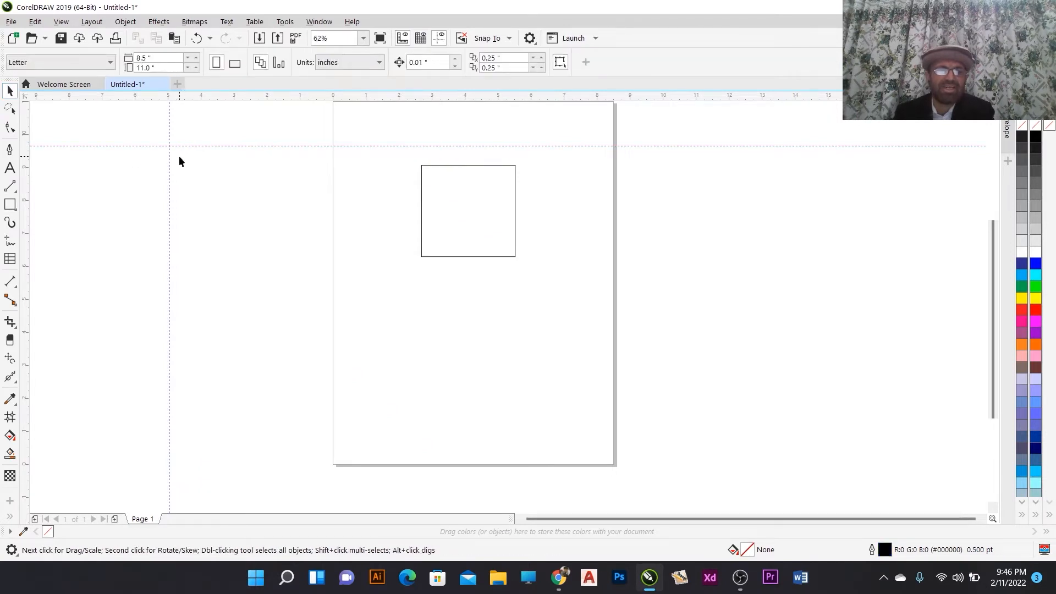
pyautogui.click(441, 43)
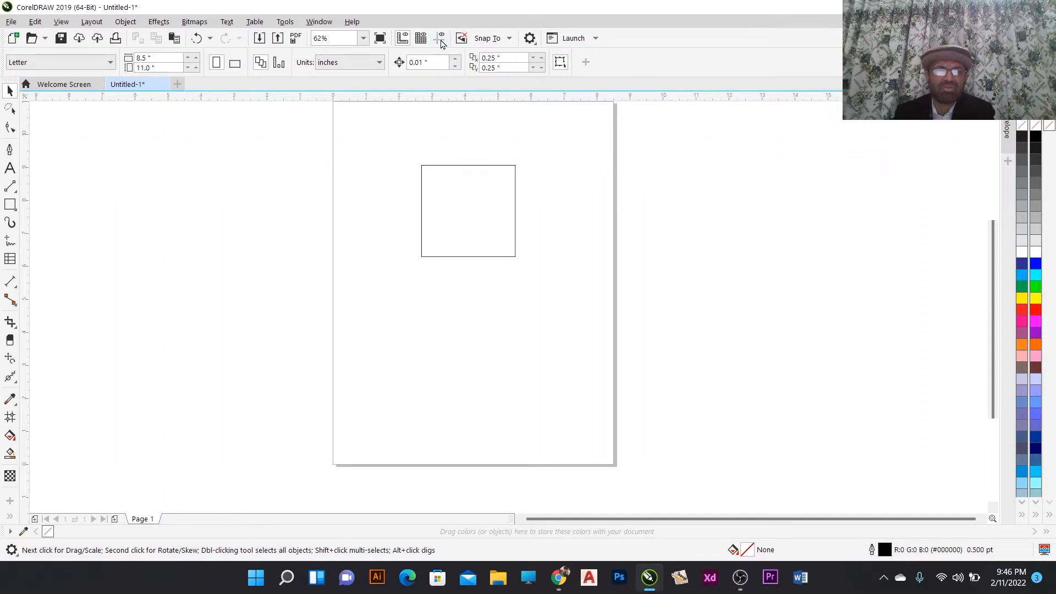
pyautogui.click(441, 43)
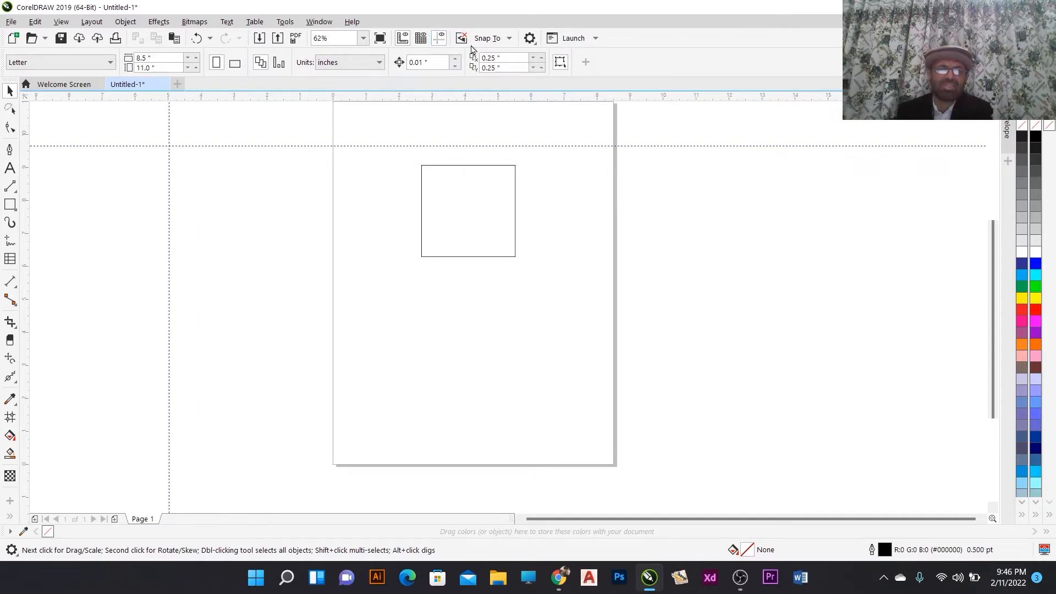
# - Open and close the Snap To options list
pyautogui.click(507, 39)
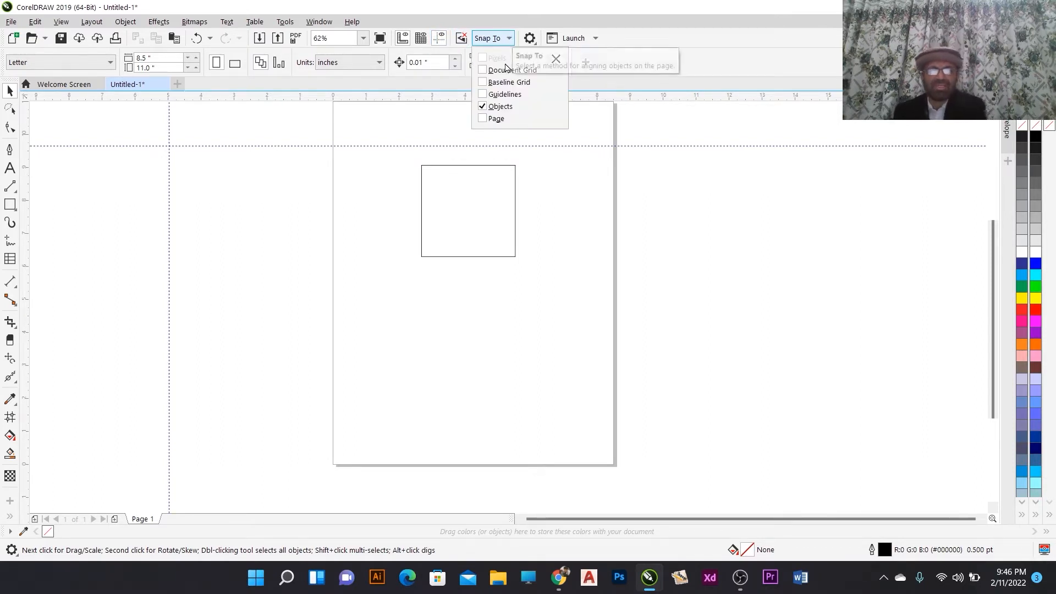
pyautogui.click(477, 181)
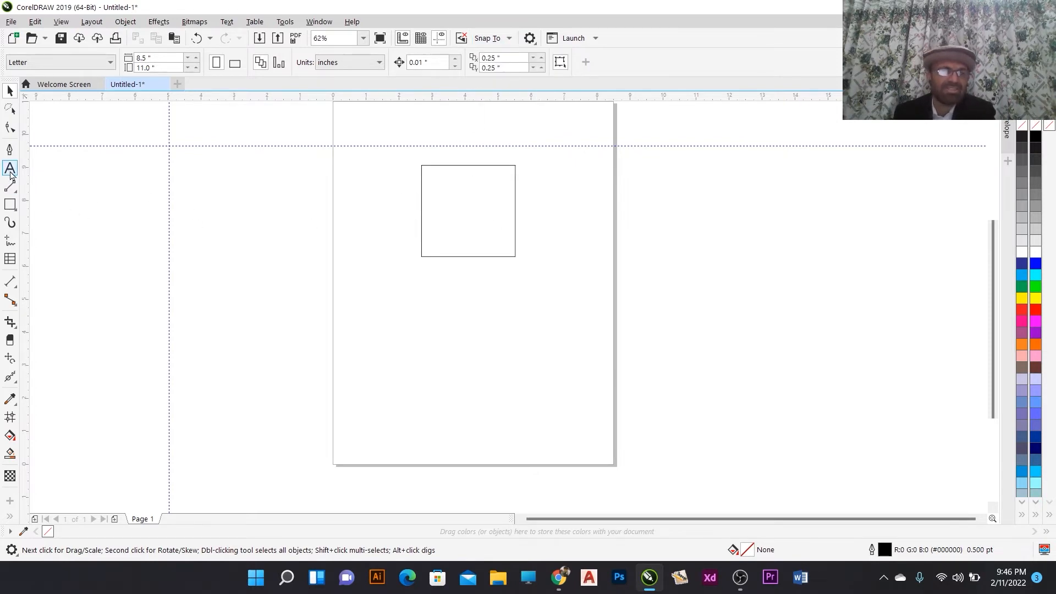
# - Draw a second rectangle about 1.7 by 2.2 inches to the right of the first one
pyautogui.click(10, 204)
pyautogui.moveTo(546, 232); pyautogui.dragTo(603, 305)
pyautogui.click(10, 91)
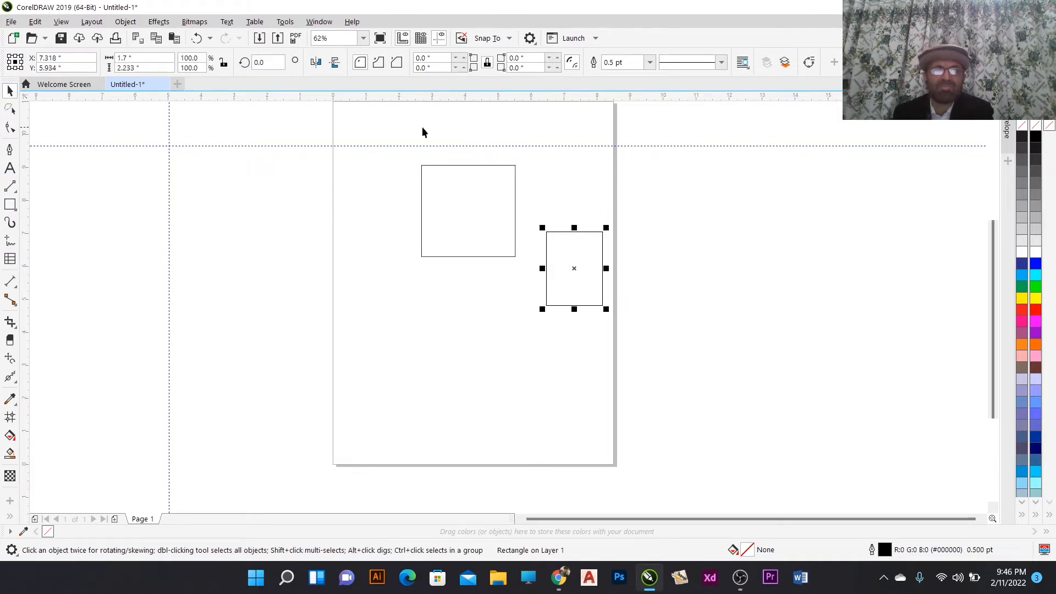
# - Turn off snapping and move the new rectangle against the first rectangle's right edge
pyautogui.click(484, 37)
pyautogui.click(464, 37)
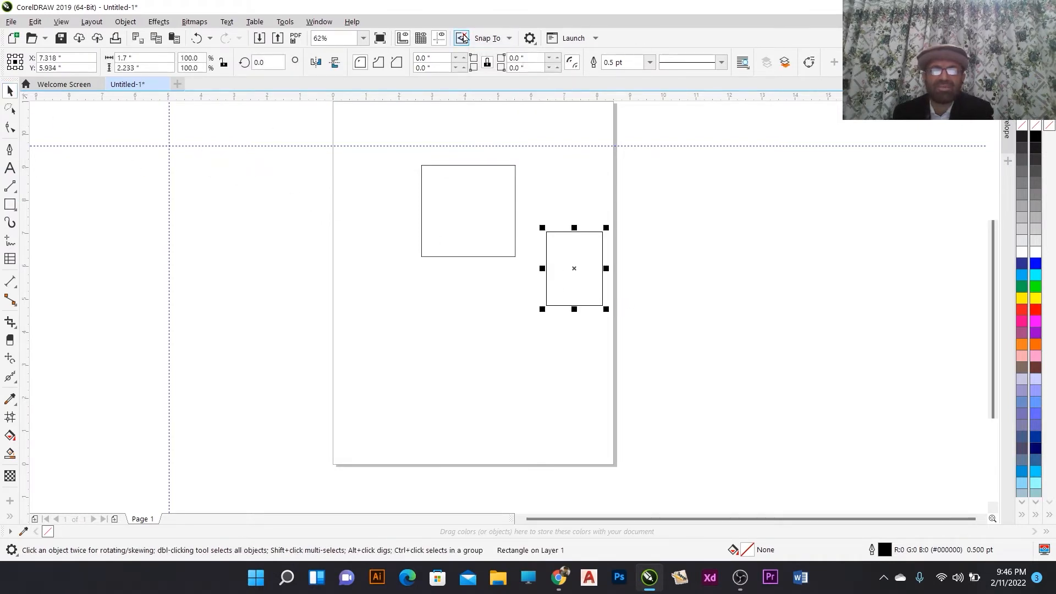
pyautogui.click(462, 38)
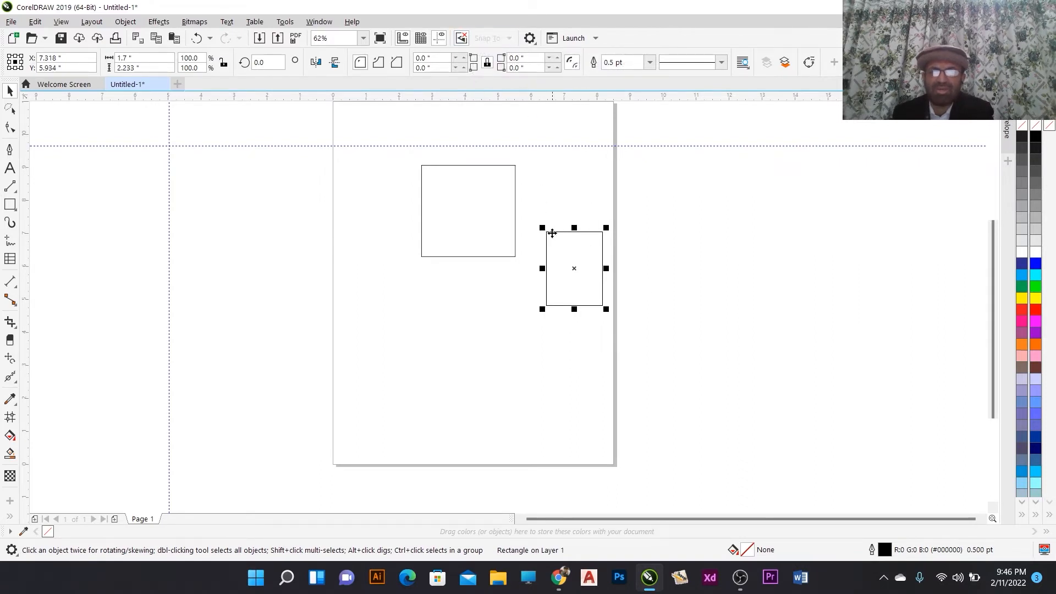
pyautogui.moveTo(549, 237); pyautogui.dragTo(518, 169)
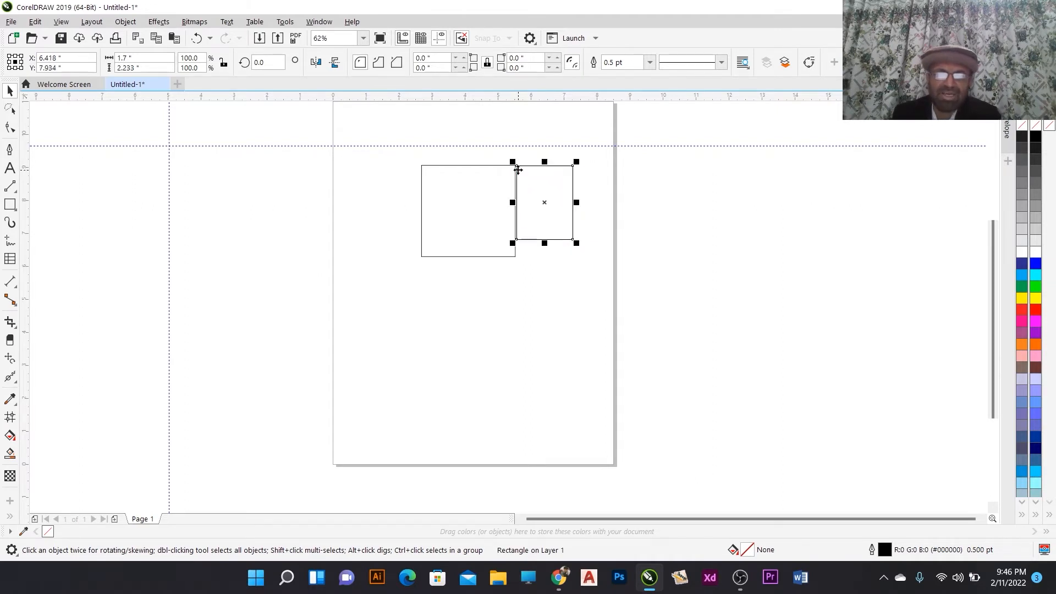
# - Snap the new rectangle's top-left corner onto the first rectangle's top-right corner
pyautogui.scroll(5, 518, 170)
pyautogui.moveTo(510, 134); pyautogui.dragTo(569, 190)
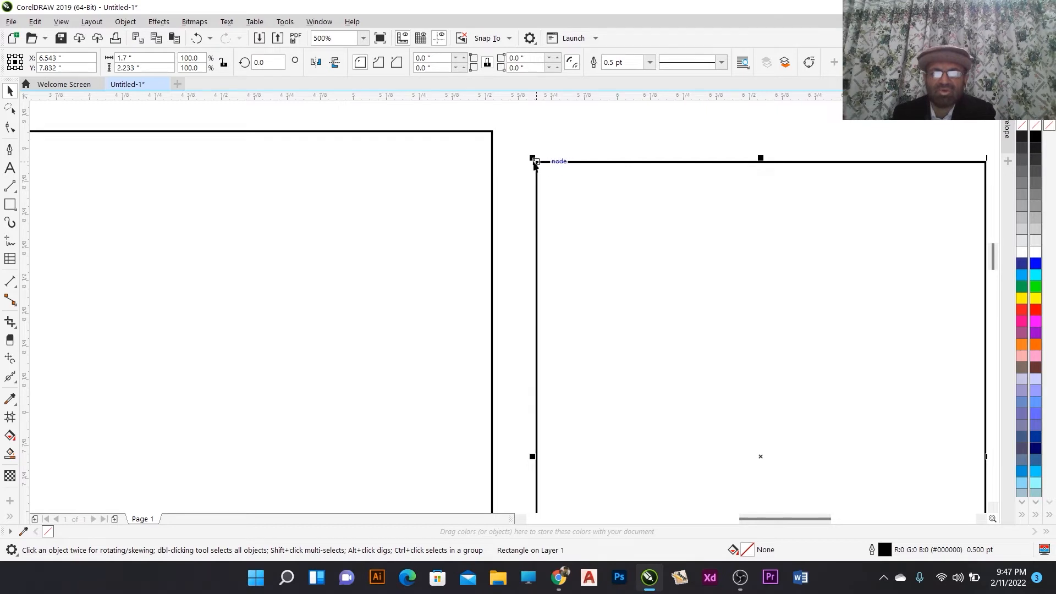
pyautogui.moveTo(535, 161); pyautogui.dragTo(492, 131)
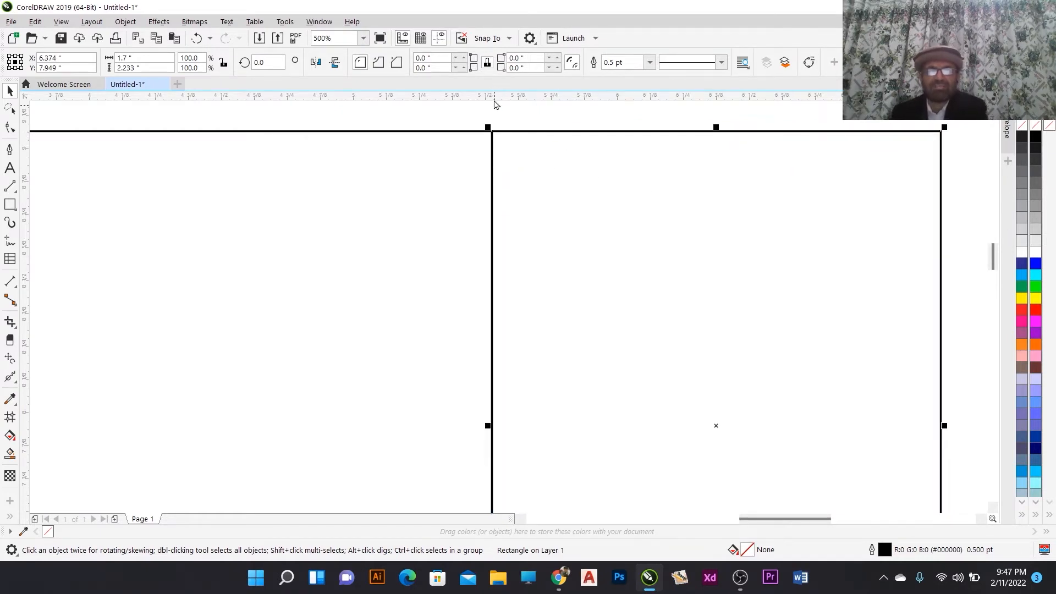
# - Examine the Snap To, options and Launch drop-down menus
pyautogui.click(503, 40)
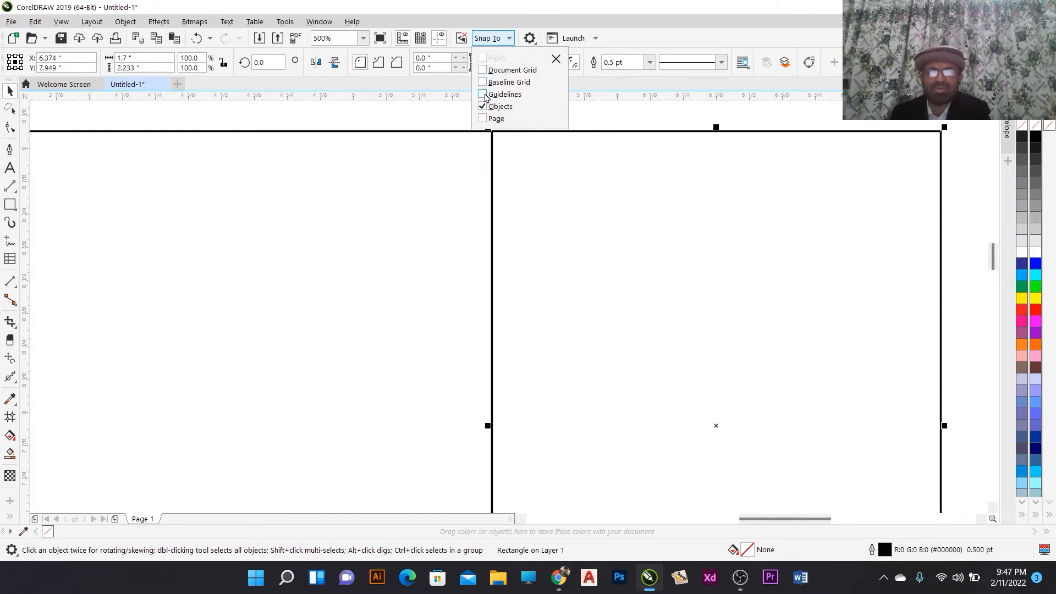
pyautogui.click(558, 60)
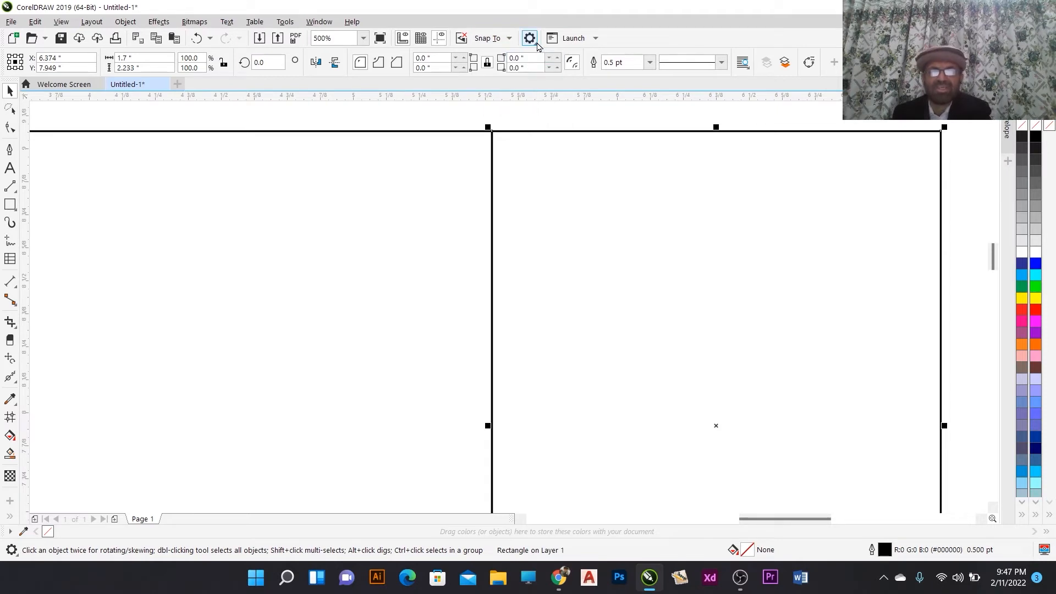
pyautogui.click(536, 44)
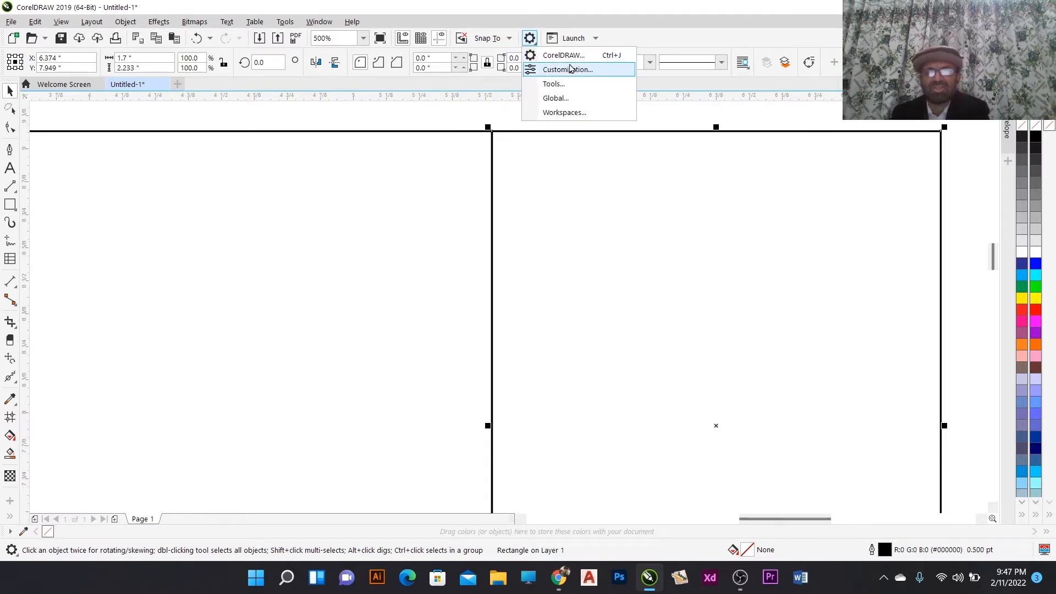
pyautogui.click(496, 26)
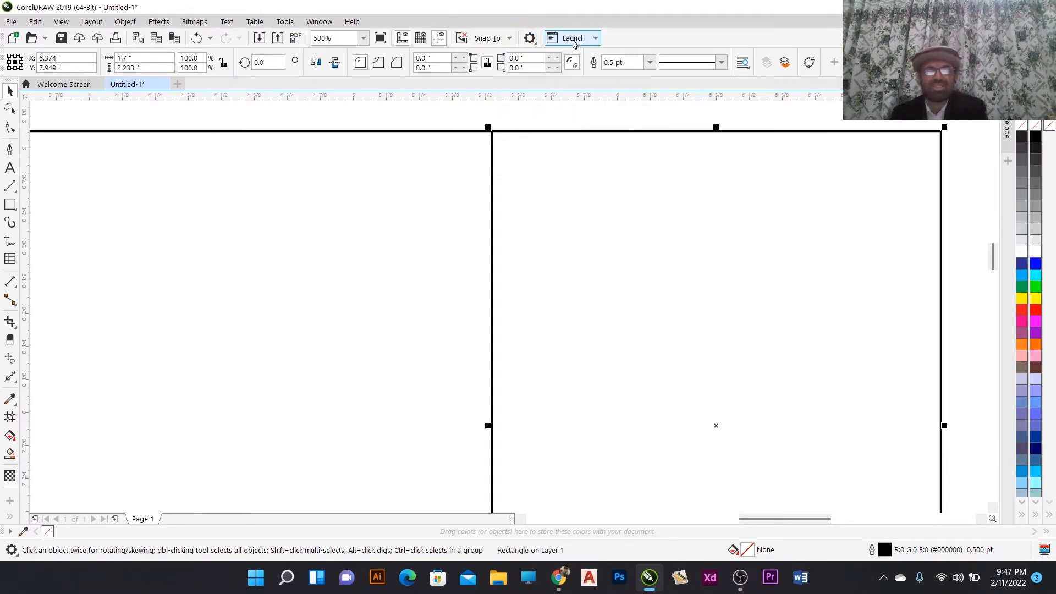
pyautogui.click(596, 40)
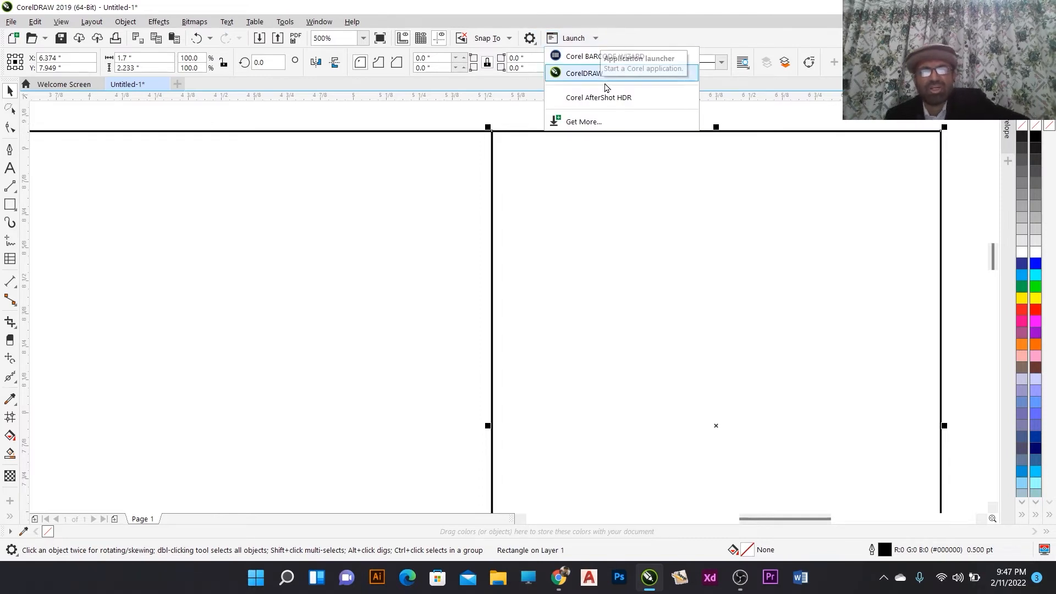
pyautogui.click(589, 36)
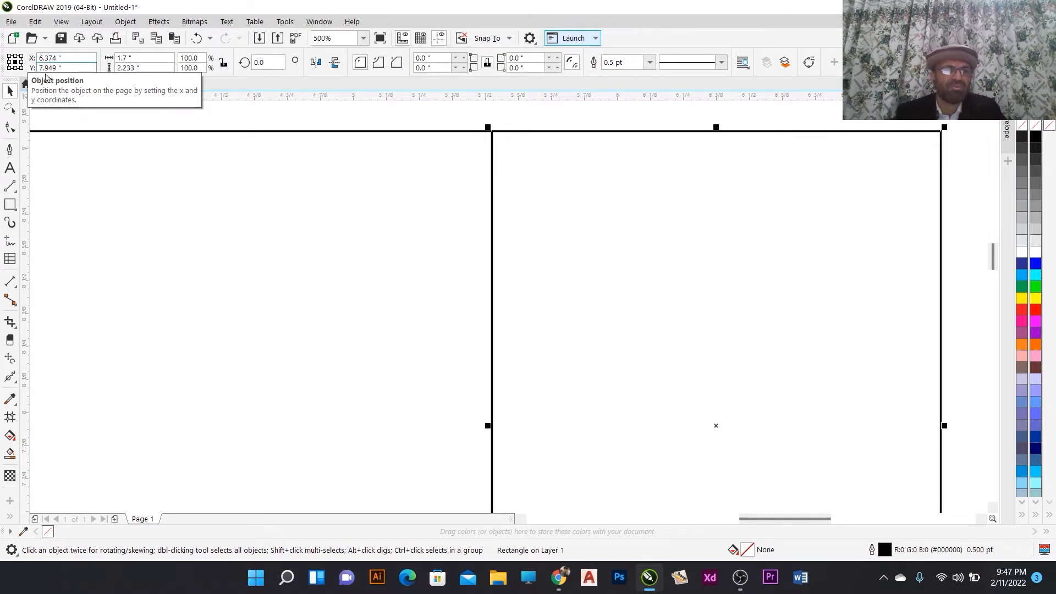
# - Move the larger rectangle to the left, away from the smaller one
pyautogui.scroll(-5, 394, 214)
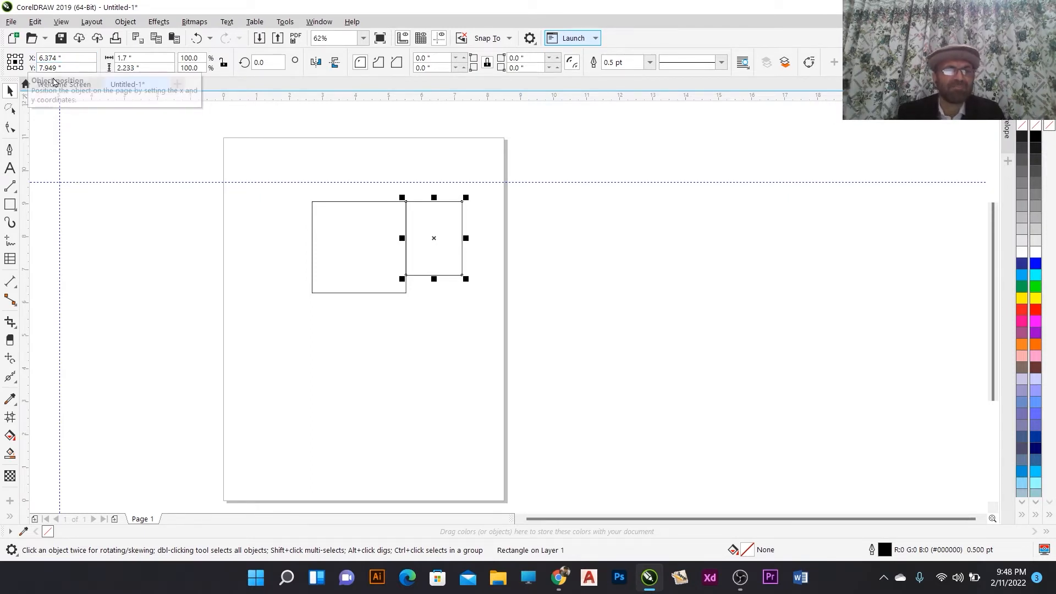
pyautogui.click(20, 68)
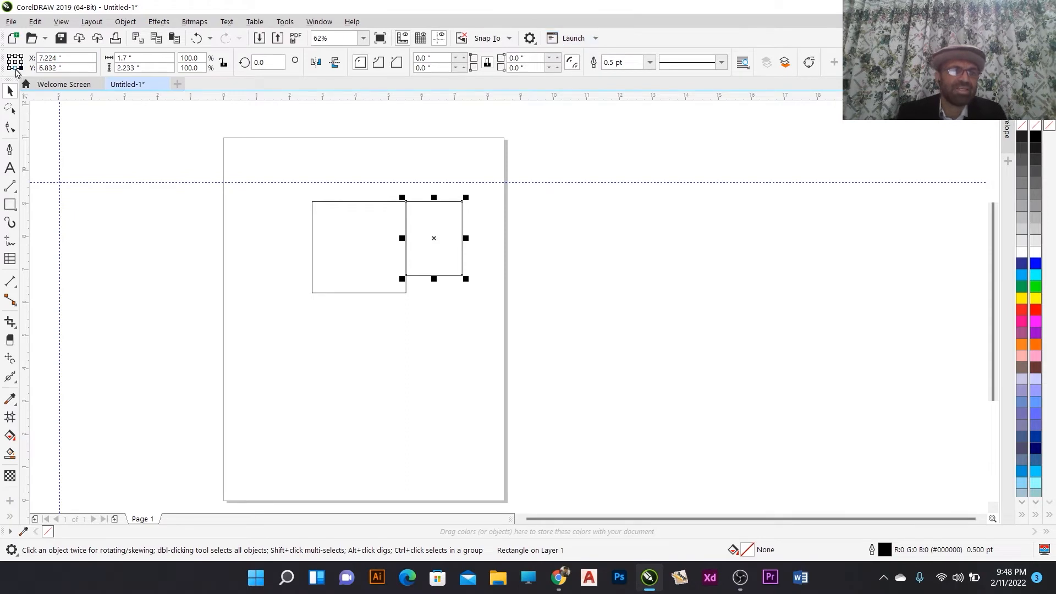
pyautogui.click(21, 63)
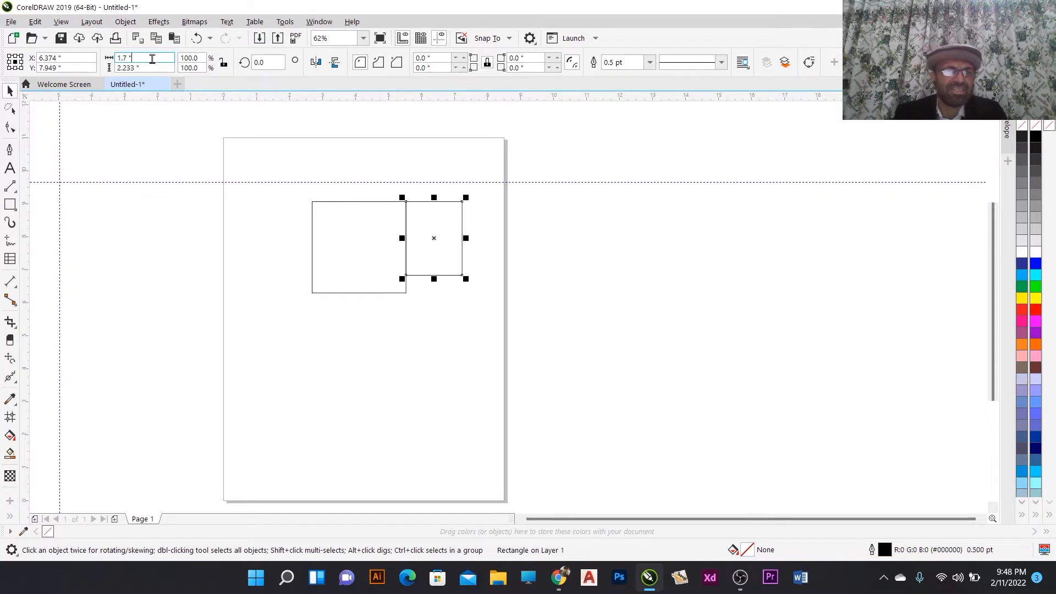
pyautogui.moveTo(152, 58); pyautogui.dragTo(113, 61)
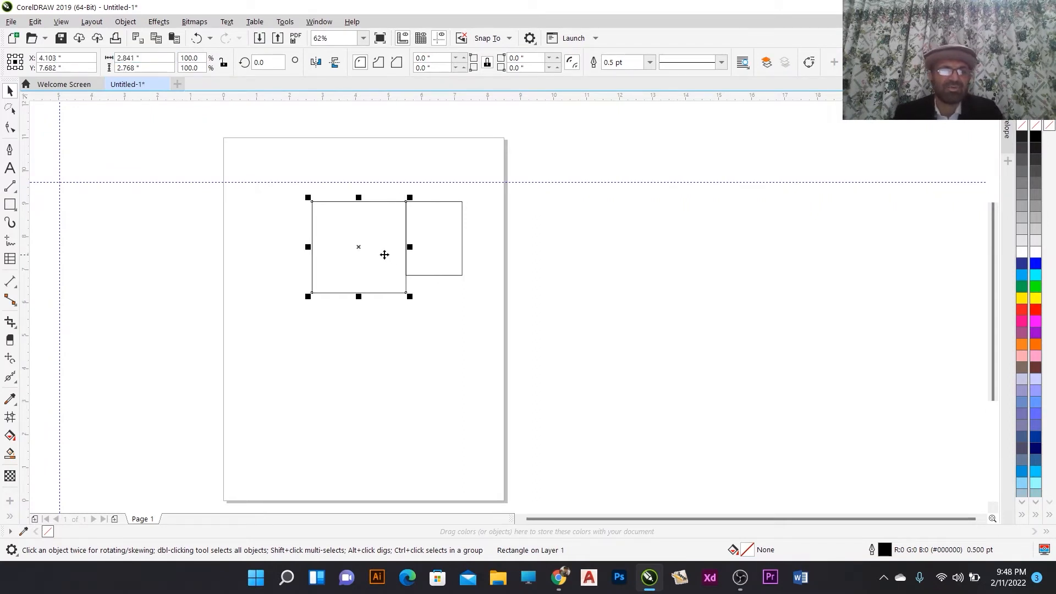
pyautogui.moveTo(385, 252); pyautogui.dragTo(344, 247)
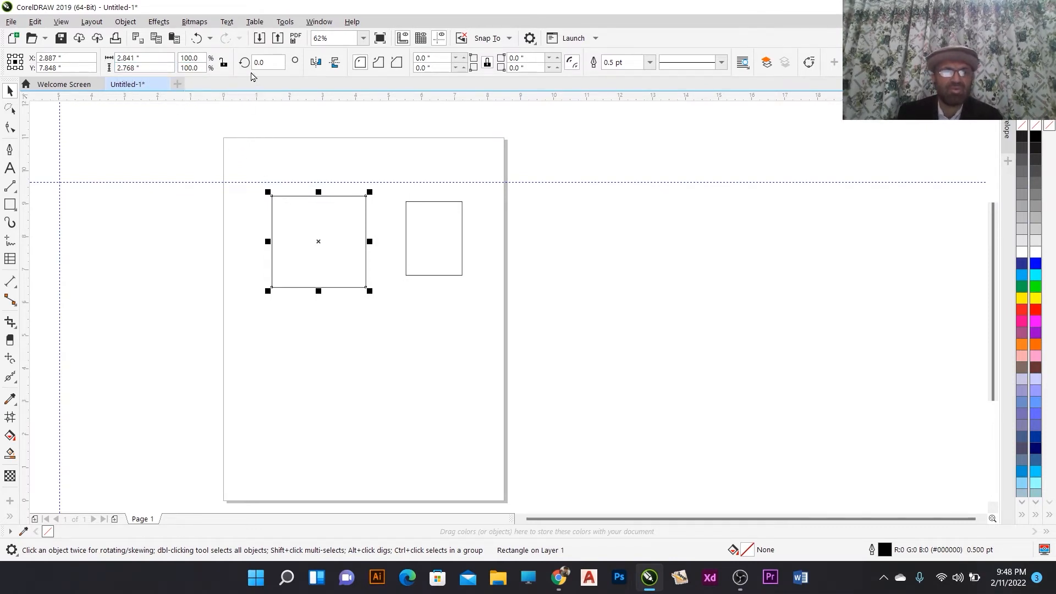
# - Set the larger rectangle's height to 6 inches with its proportions unlocked
pyautogui.click(224, 64)
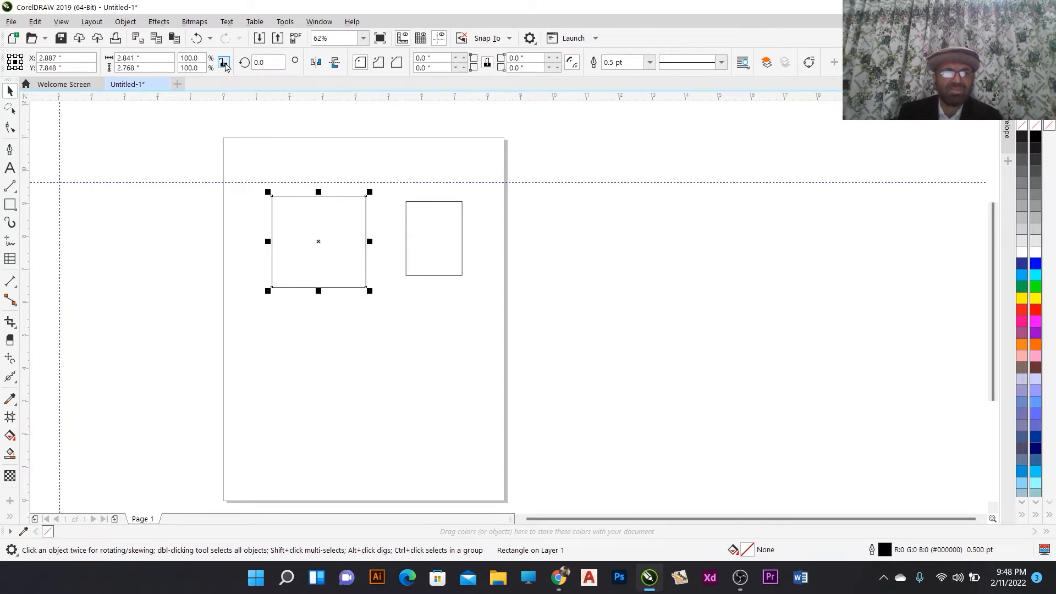
pyautogui.click(141, 57)
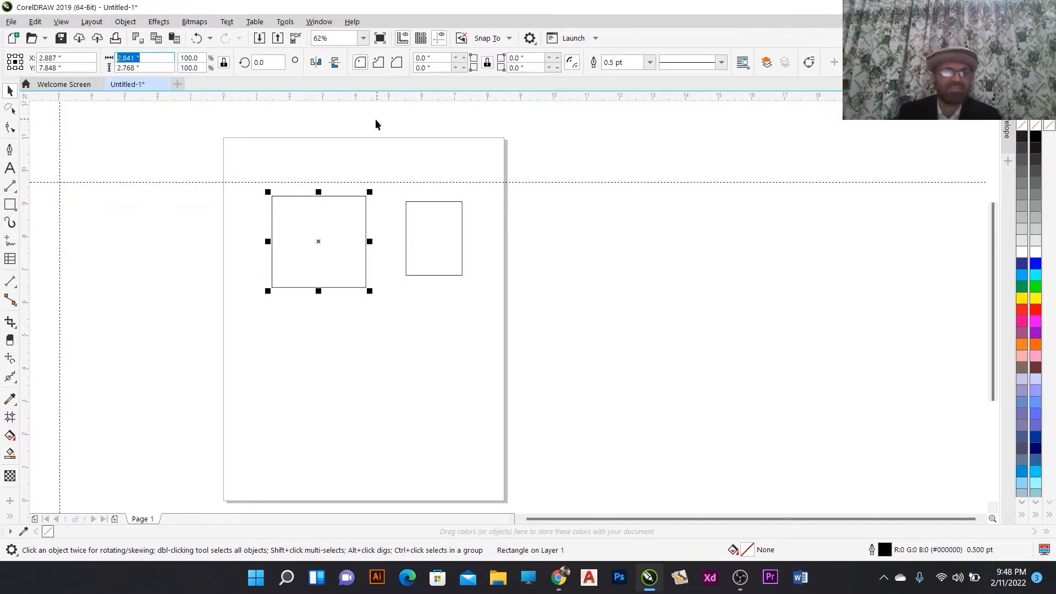
pyautogui.click(224, 63)
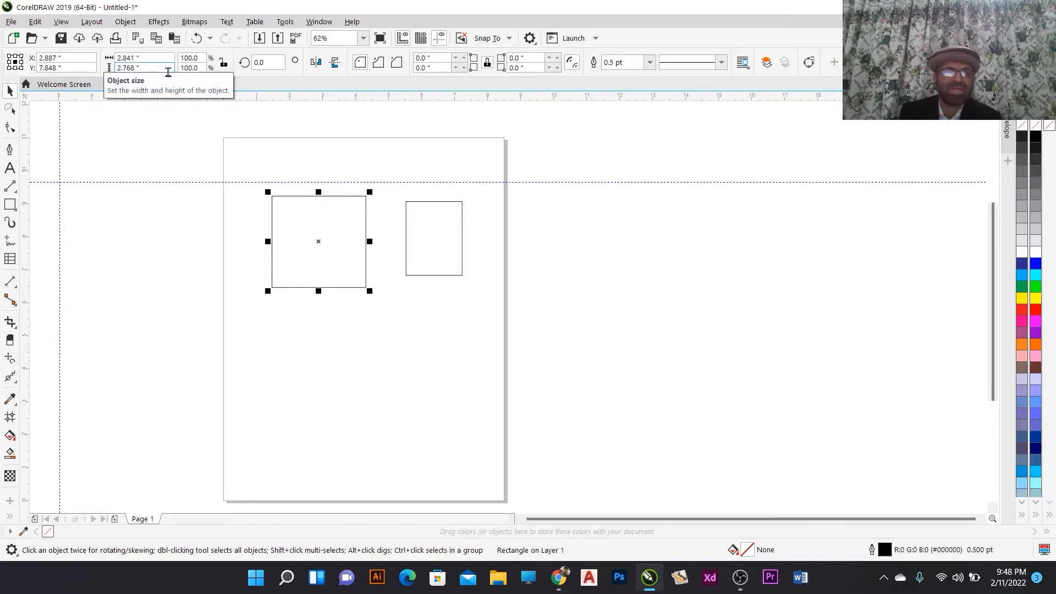
pyautogui.moveTo(155, 66); pyautogui.dragTo(116, 67)
pyautogui.write('5')
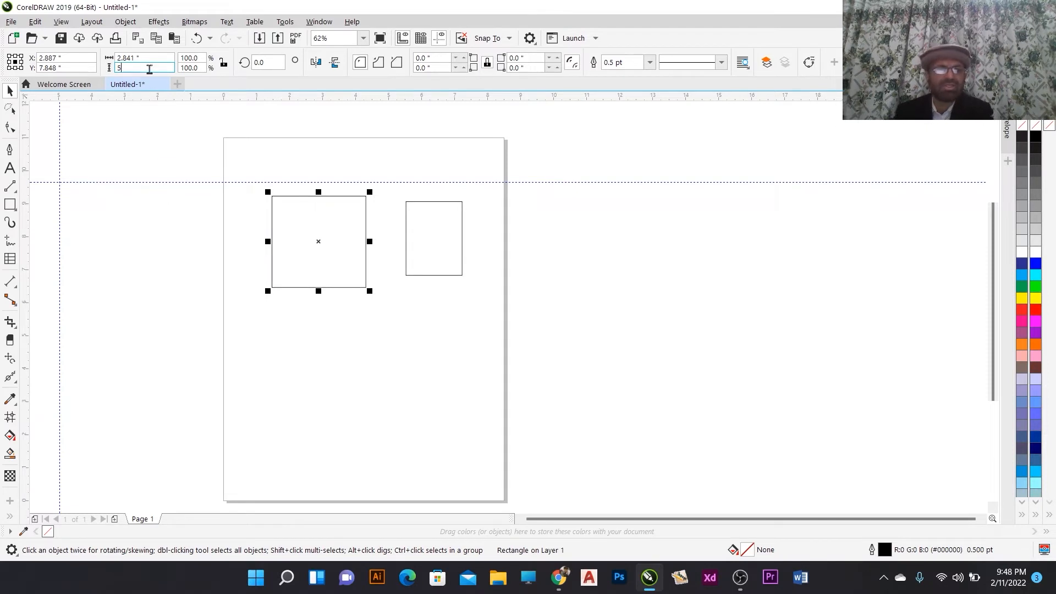
pyautogui.moveTo(149, 67); pyautogui.dragTo(105, 68)
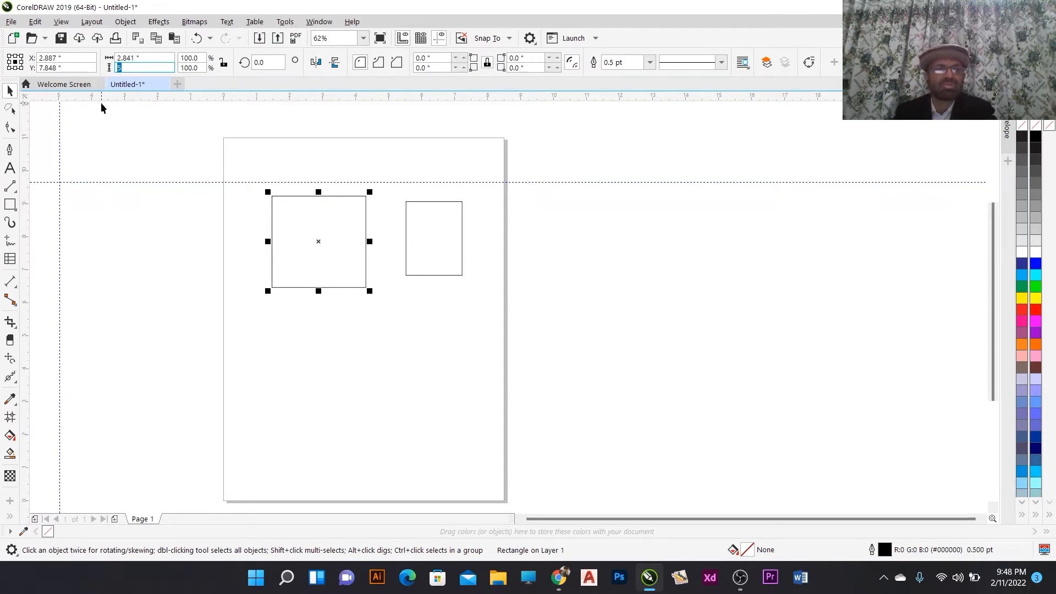
pyautogui.press('Return')
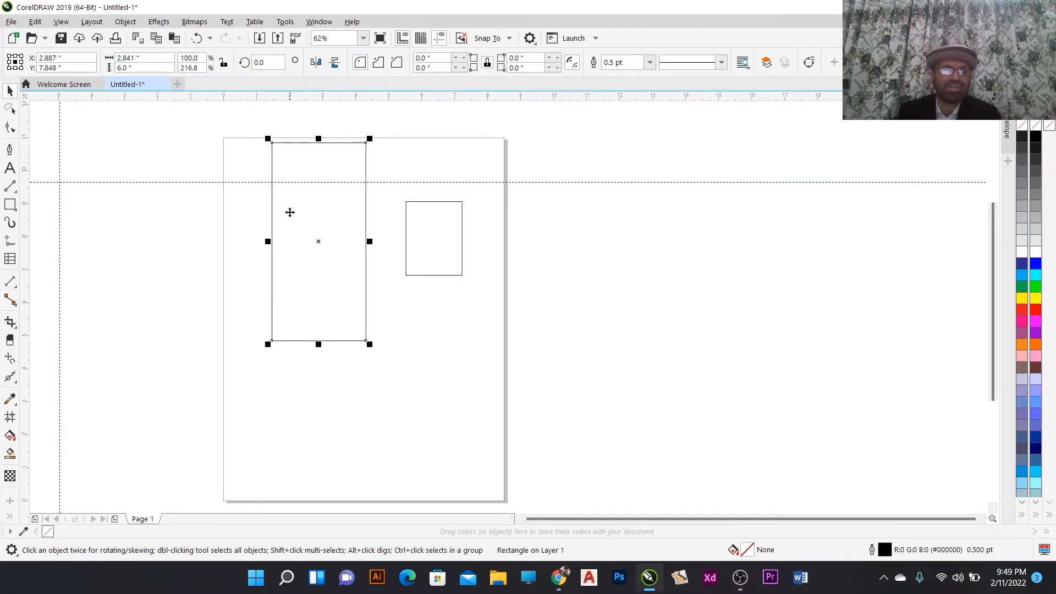
# - Set the larger rectangle's width to 3 inches
pyautogui.moveTo(158, 59); pyautogui.dragTo(113, 59)
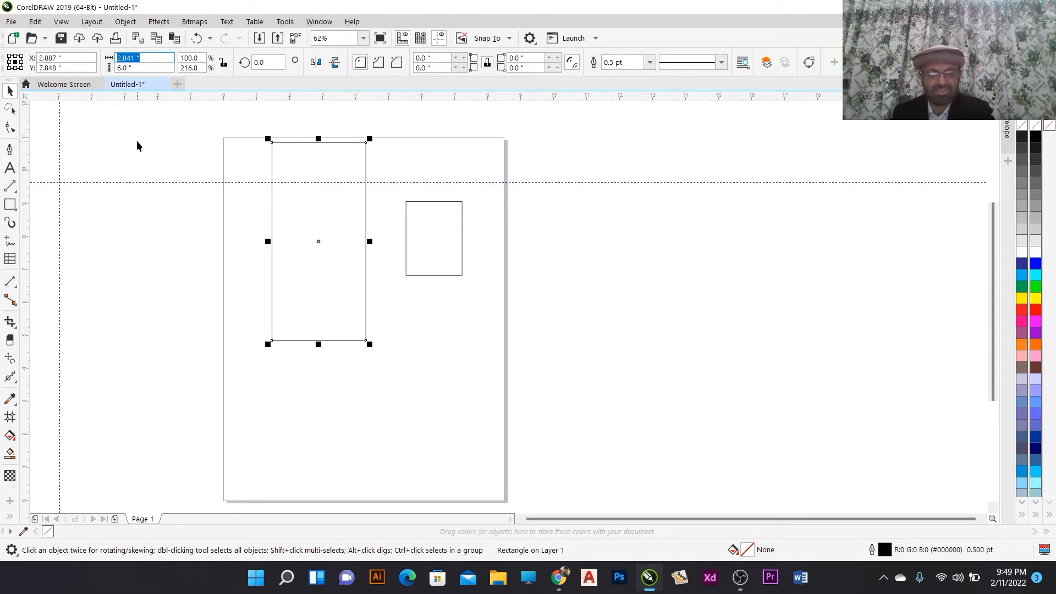
pyautogui.write('3')
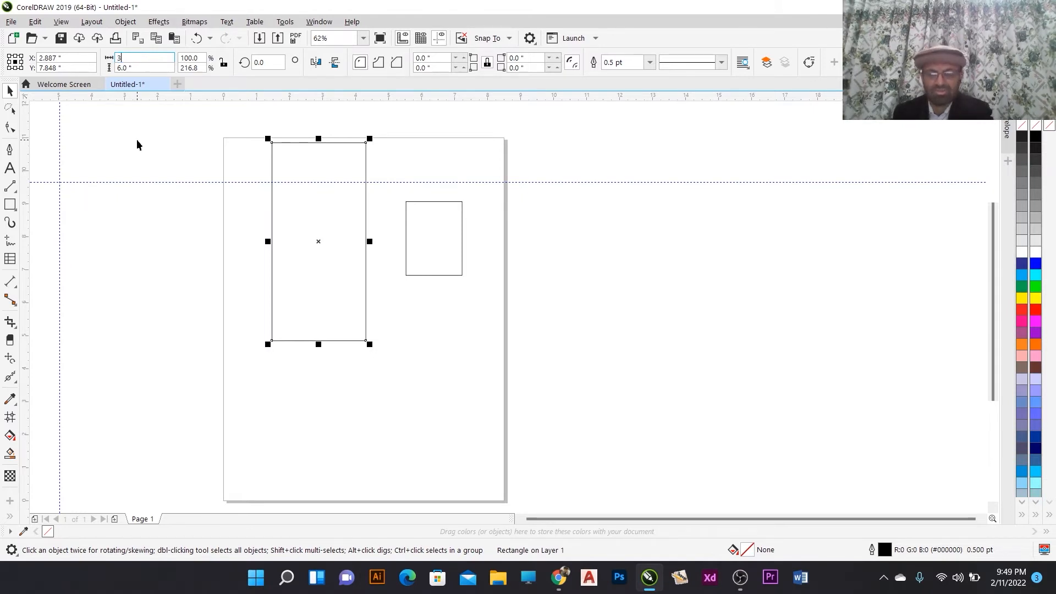
pyautogui.press('Return')
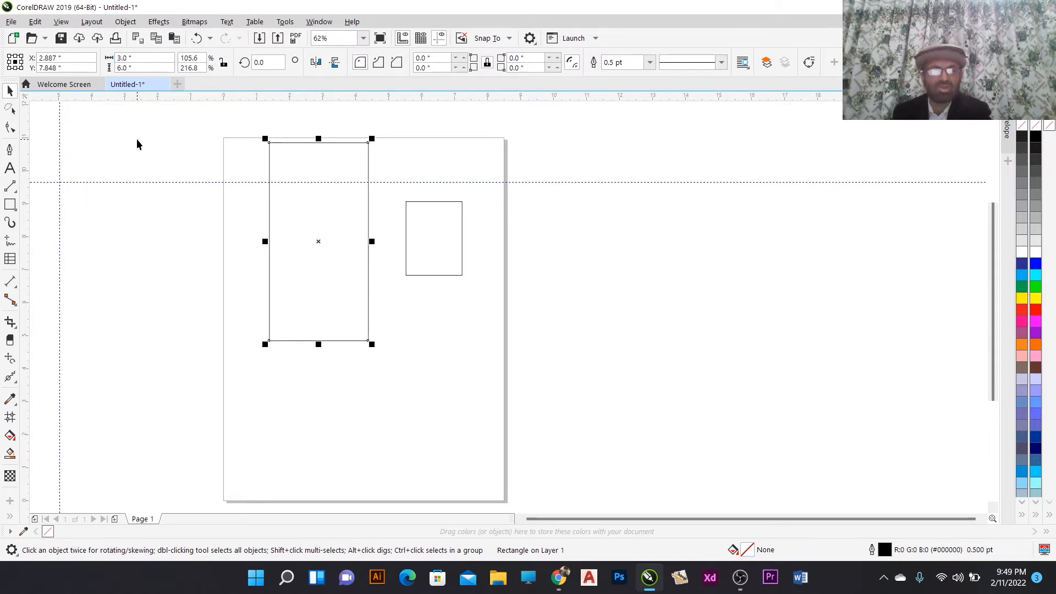
# - Set the larger rectangle's width to 10 inches
pyautogui.click(149, 60)
pyautogui.write('1')
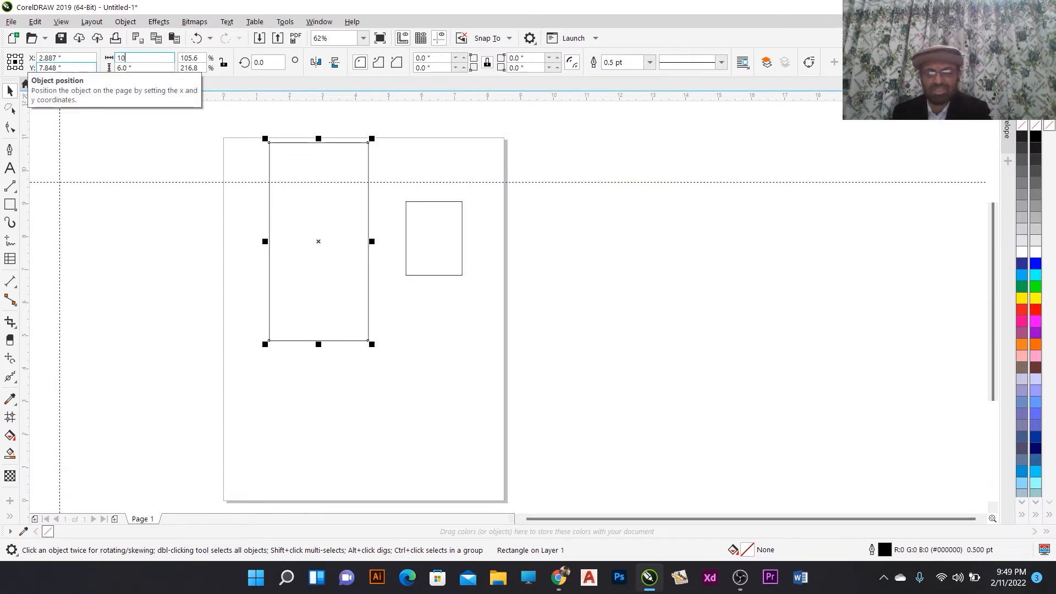
pyautogui.write('0')
pyautogui.press('Return')
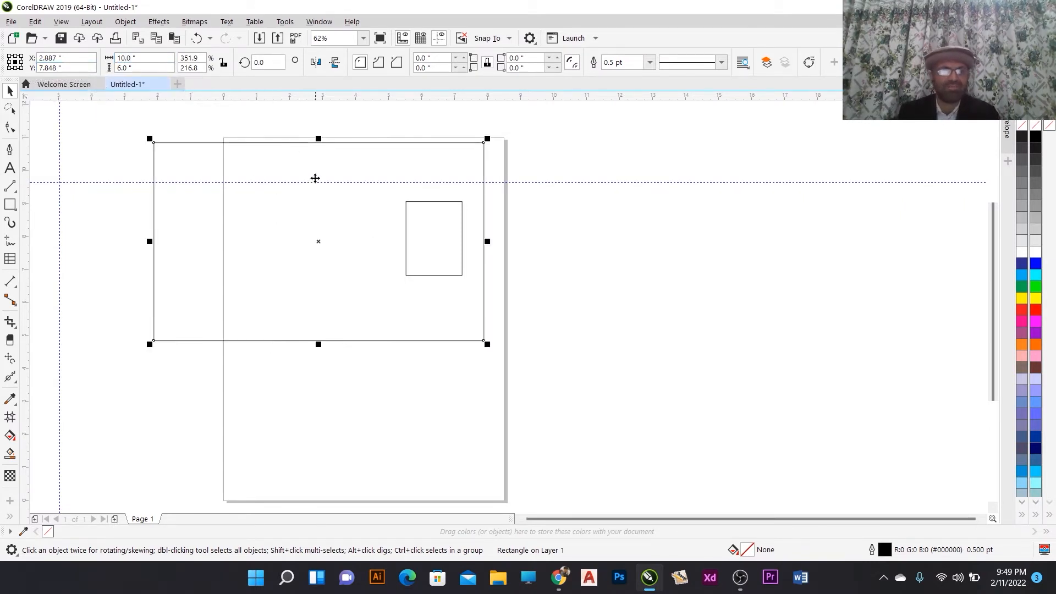
# - Undo the last two size changes, then redo both of them
pyautogui.hotkey('ctrl', 'z')
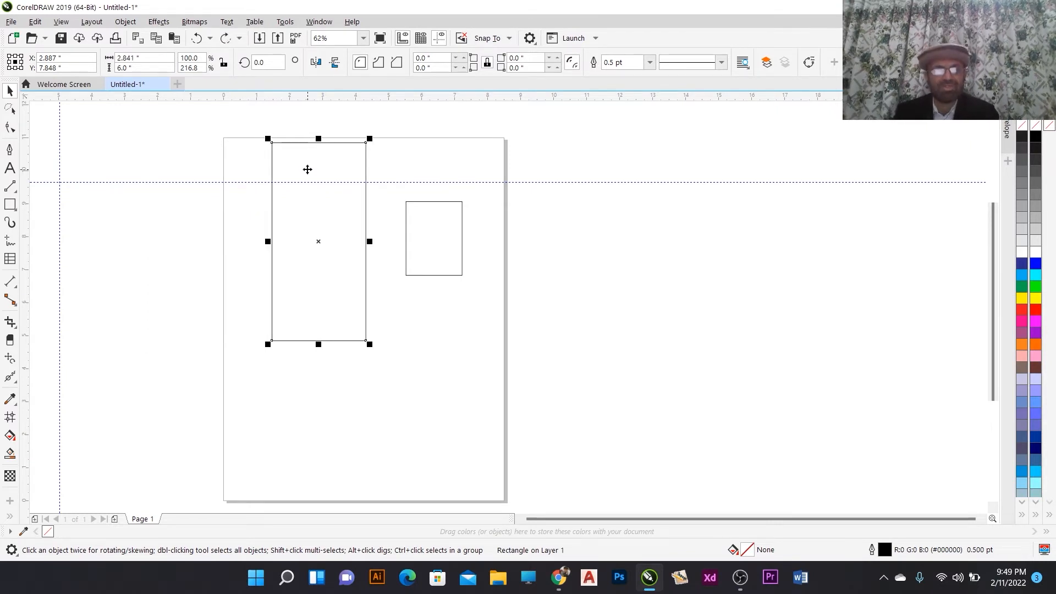
pyautogui.hotkey('ctrl', 'z')
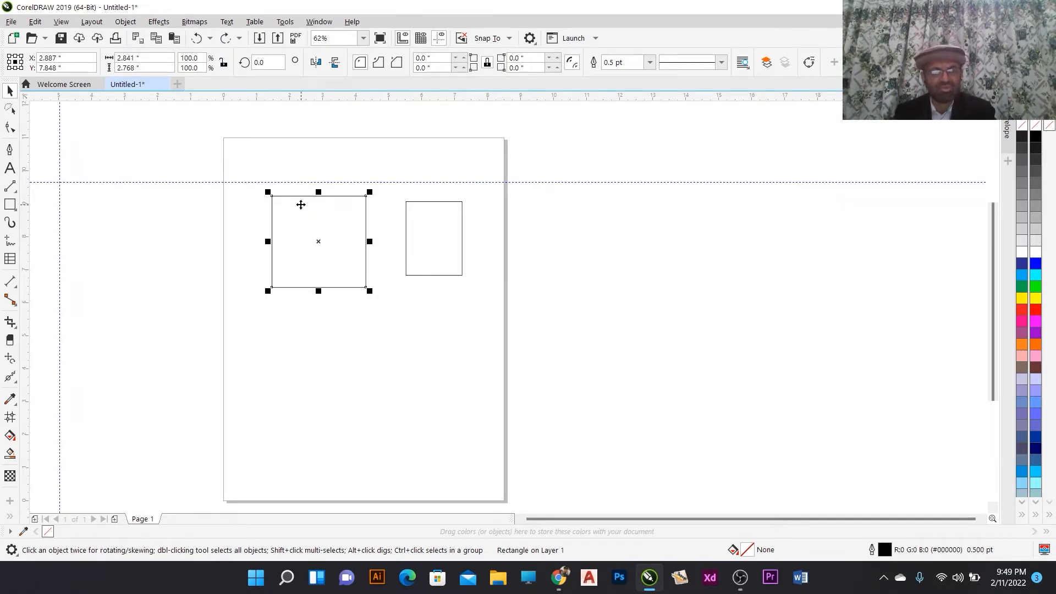
pyautogui.hotkey('ctrl', 'shift', 'z')
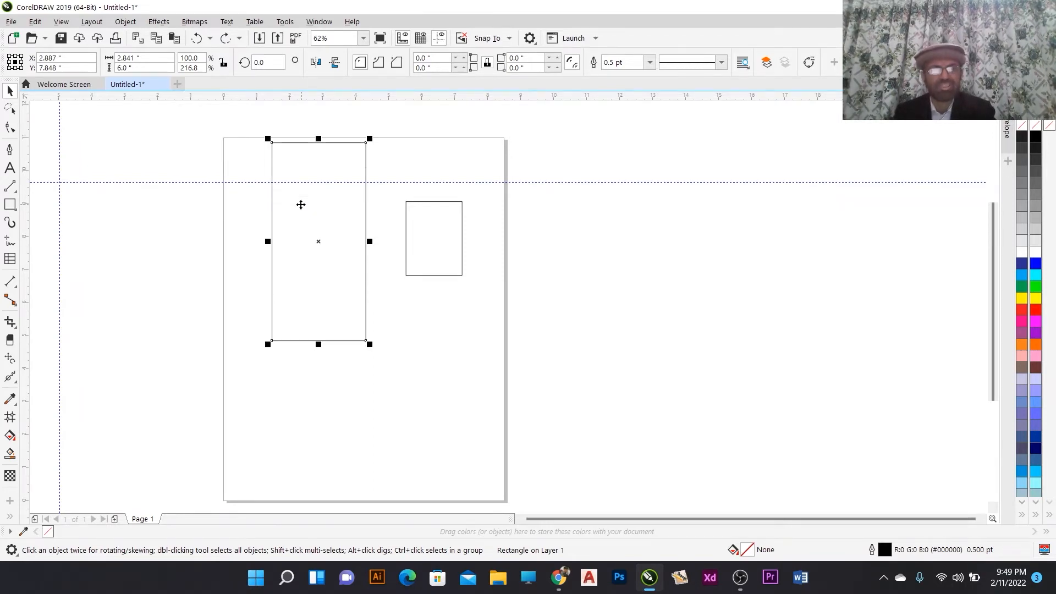
pyautogui.hotkey('ctrl', 'shift', 'z')
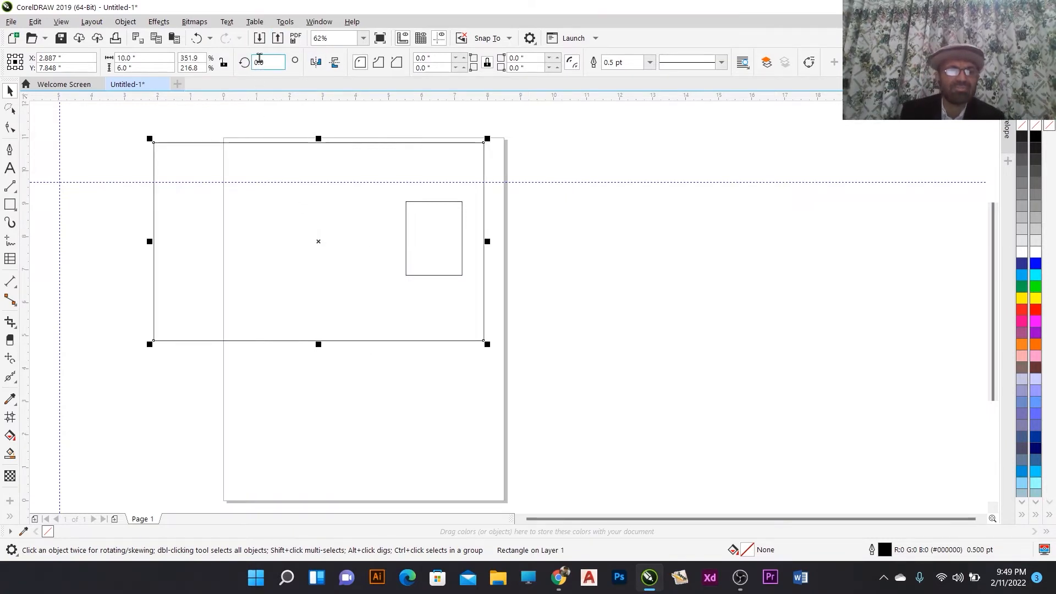
# - Undo several actions at once by picking an earlier Move entry from the undo history list
pyautogui.click(209, 39)
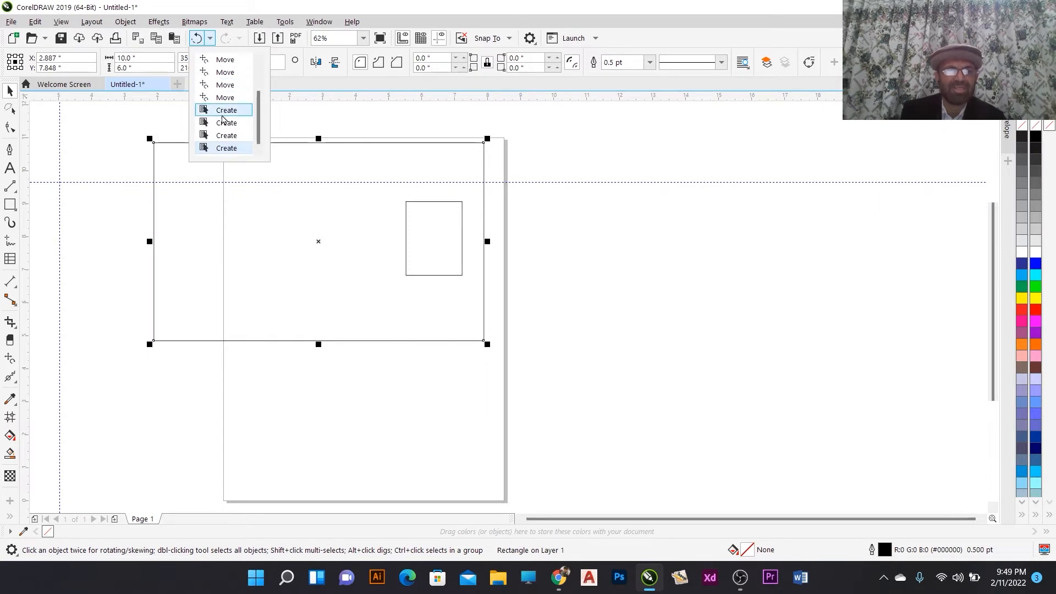
pyautogui.scroll(2, 223, 125)
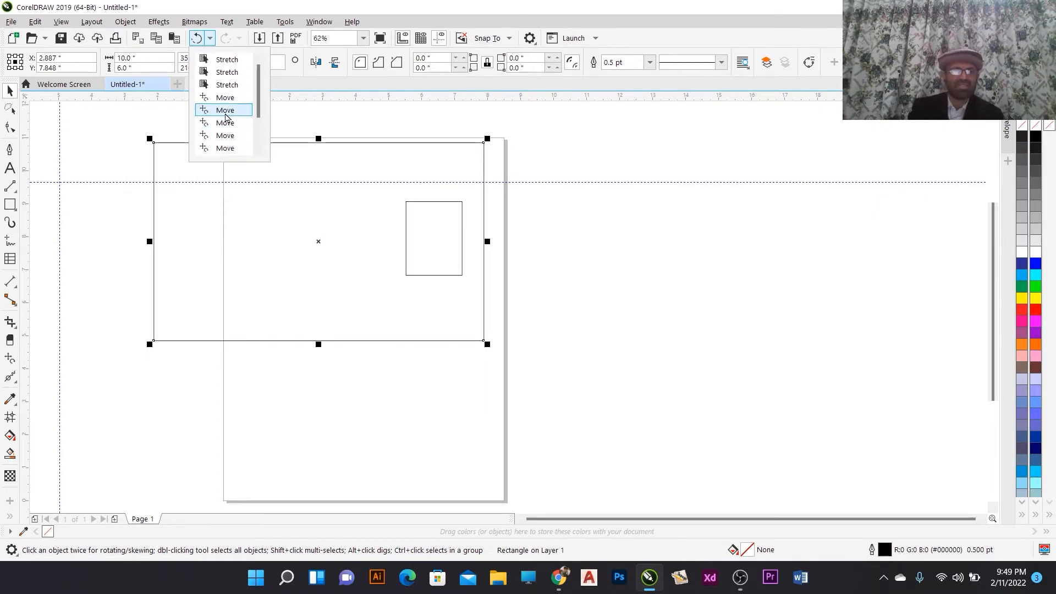
pyautogui.click(224, 111)
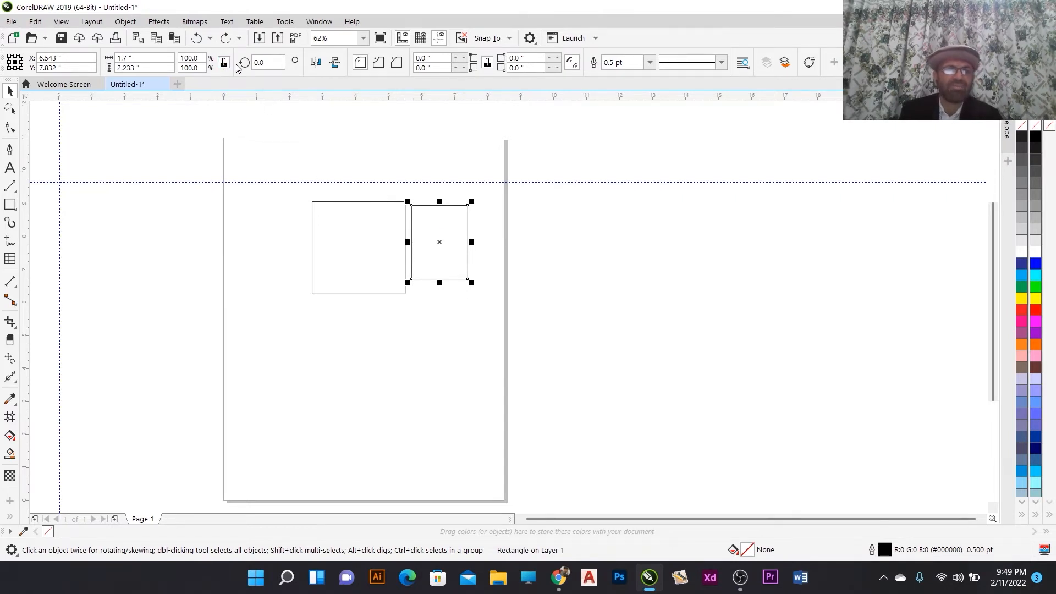
# - Enter a width of 4 inches and a height of 5 inches for the selected rectangle
pyautogui.click(145, 58)
pyautogui.doubleClick(145, 57)
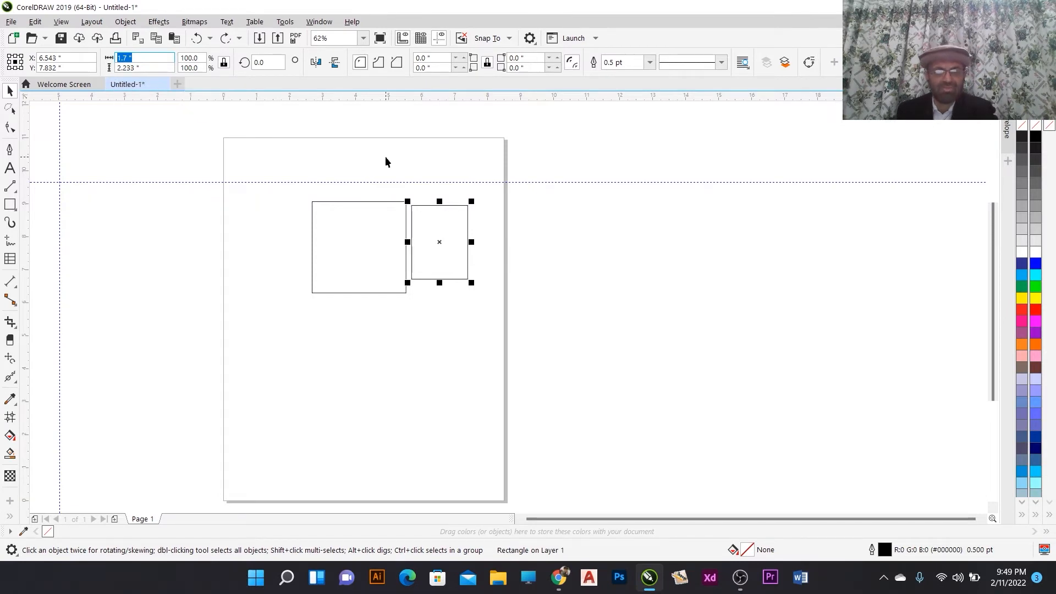
pyautogui.write('4')
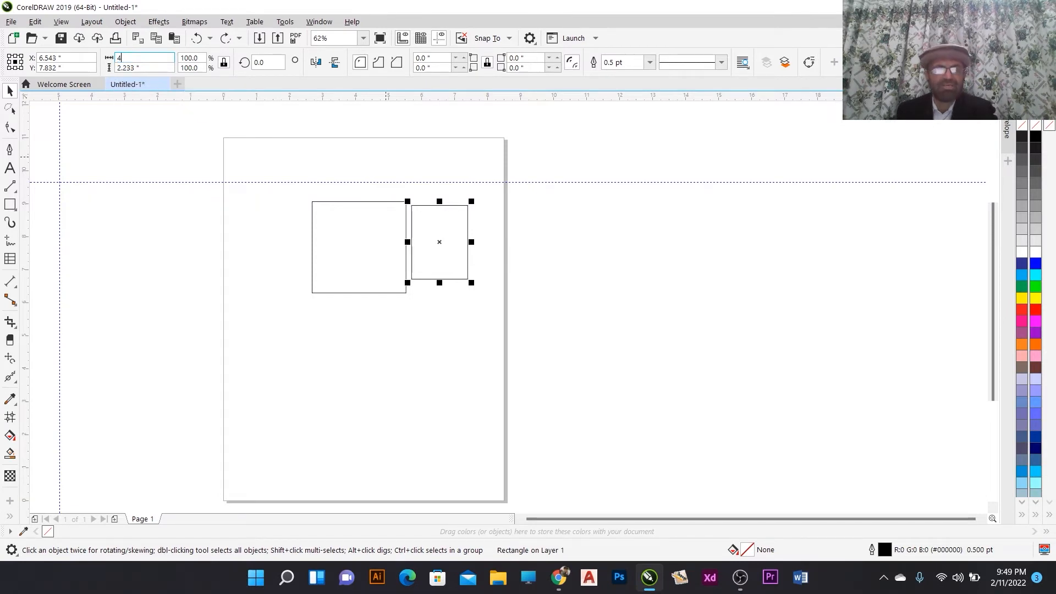
pyautogui.doubleClick(147, 68)
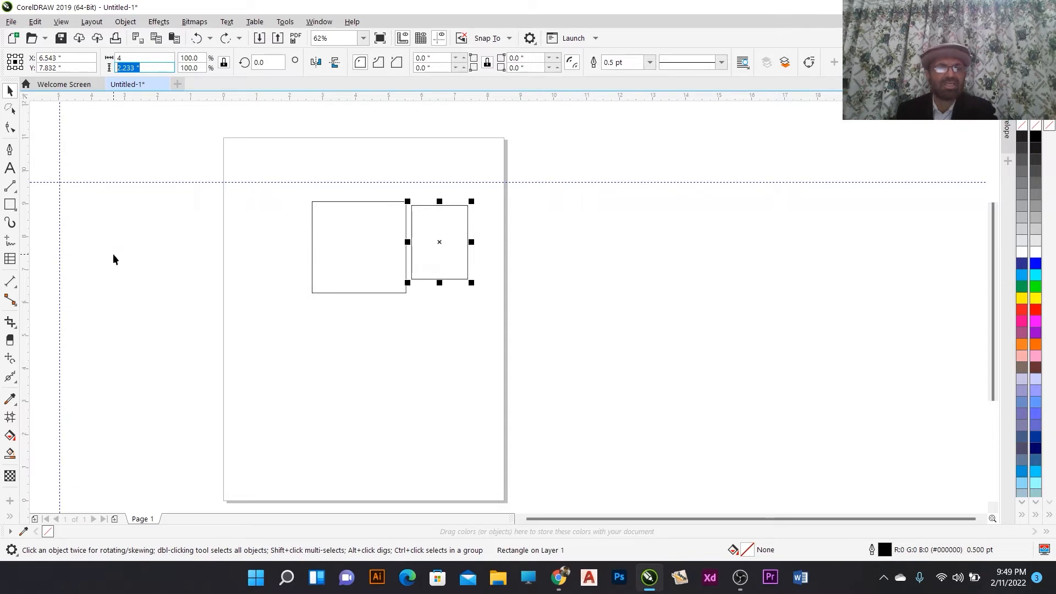
pyautogui.write('5')
pyautogui.press('Return')
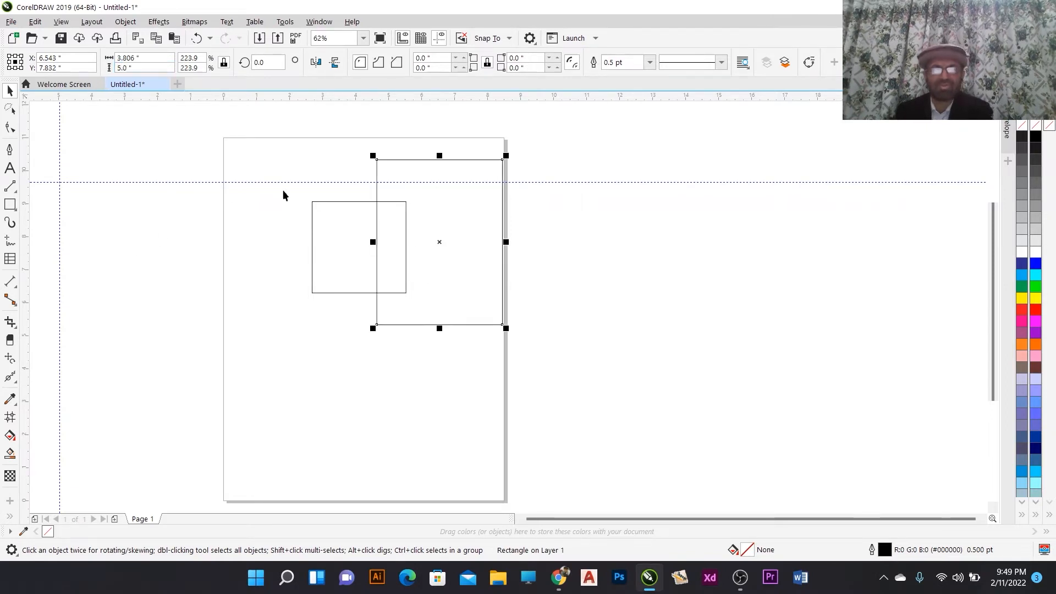
# - Set the rectangle's rotation angle to 45 degrees, then change it to -45 degrees
pyautogui.click(223, 63)
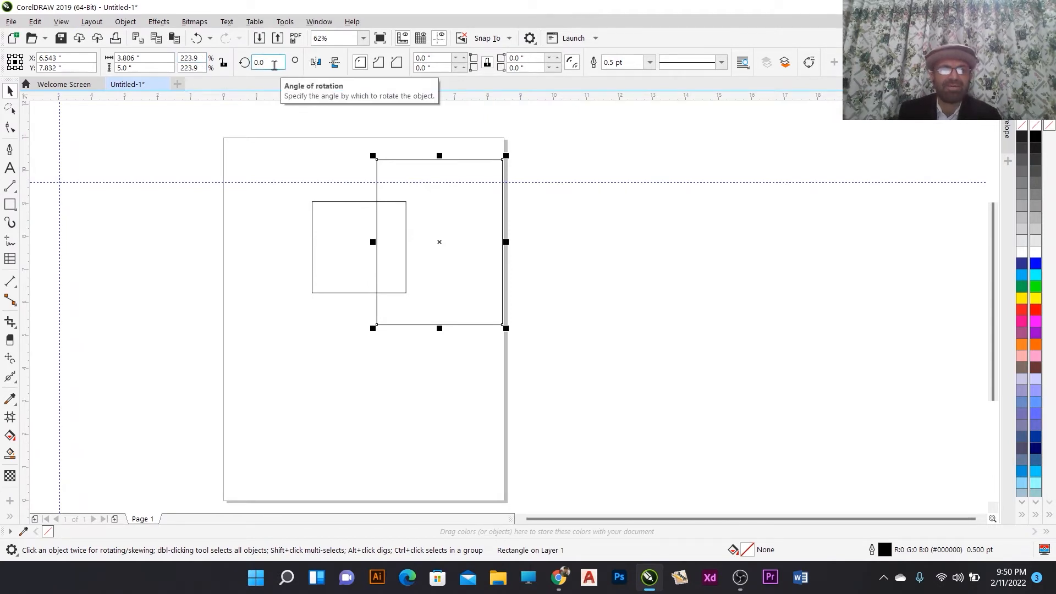
pyautogui.click(257, 62)
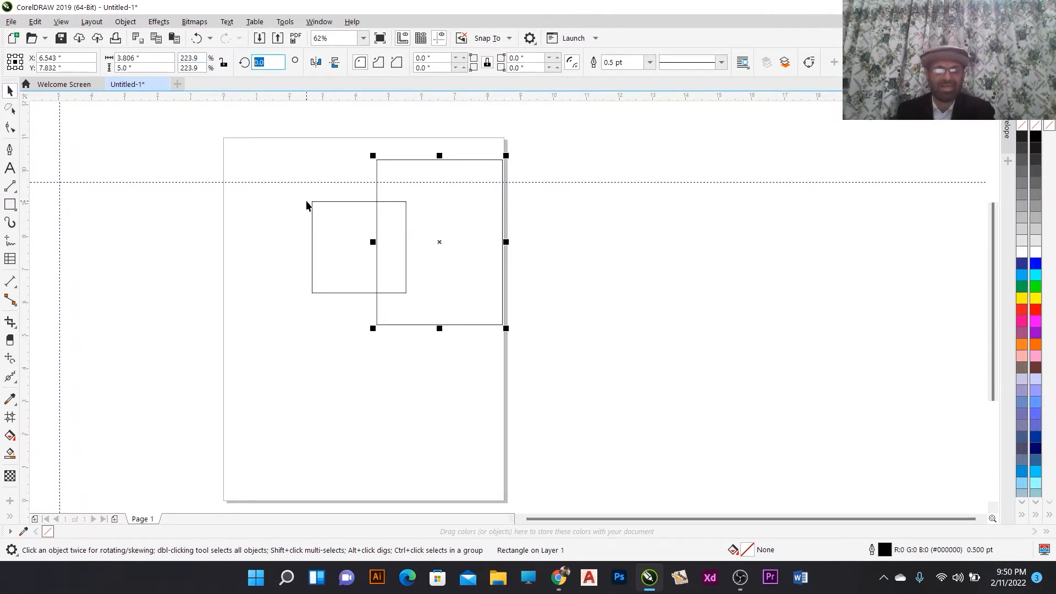
pyautogui.write('45')
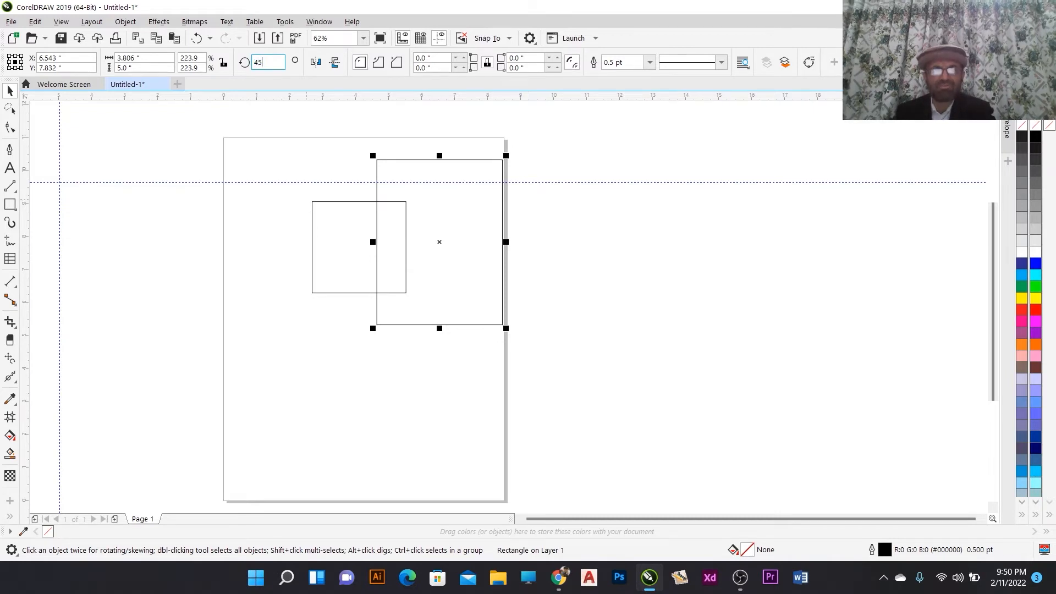
pyautogui.press('Return')
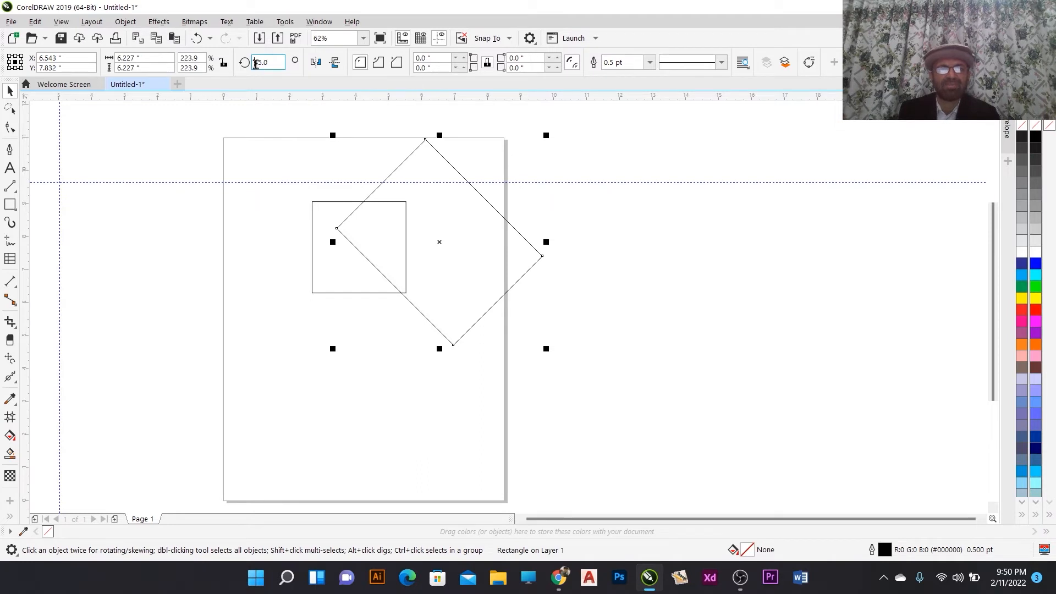
pyautogui.write('-')
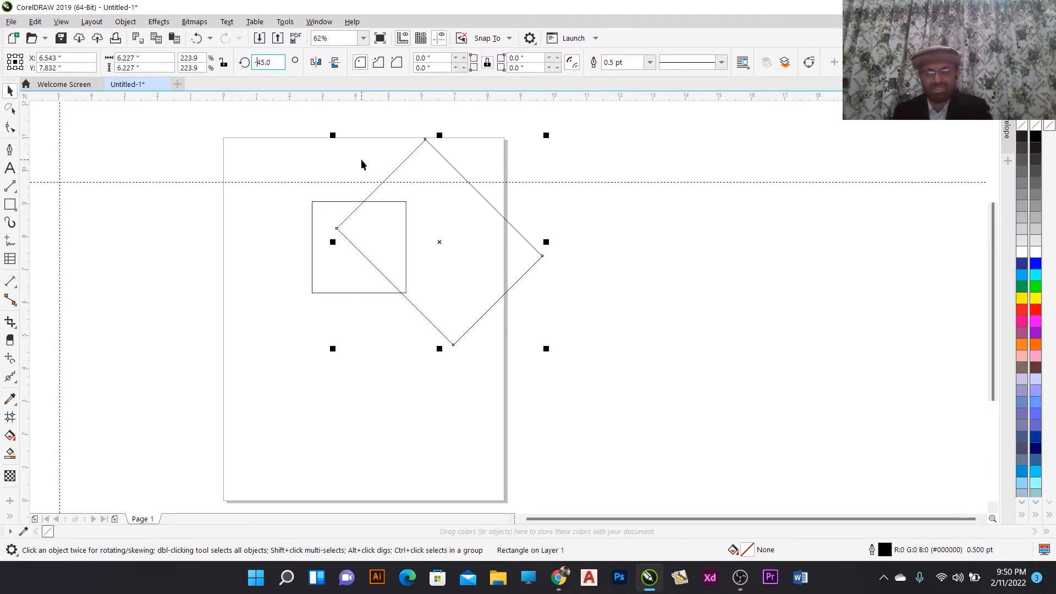
pyautogui.press('Return')
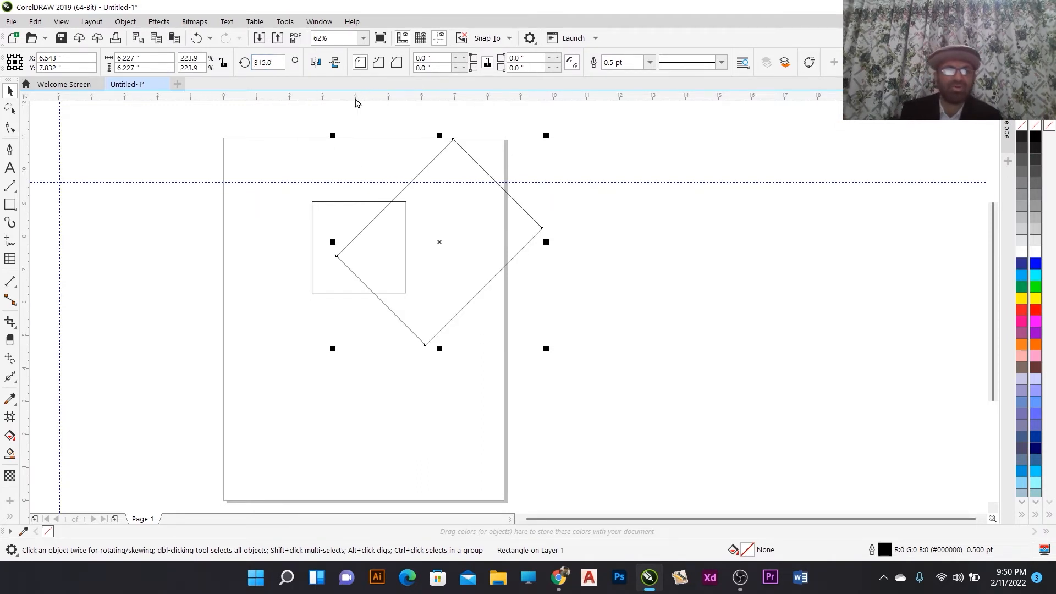
# - Delete the rotated rectangle
pyautogui.click(484, 222)
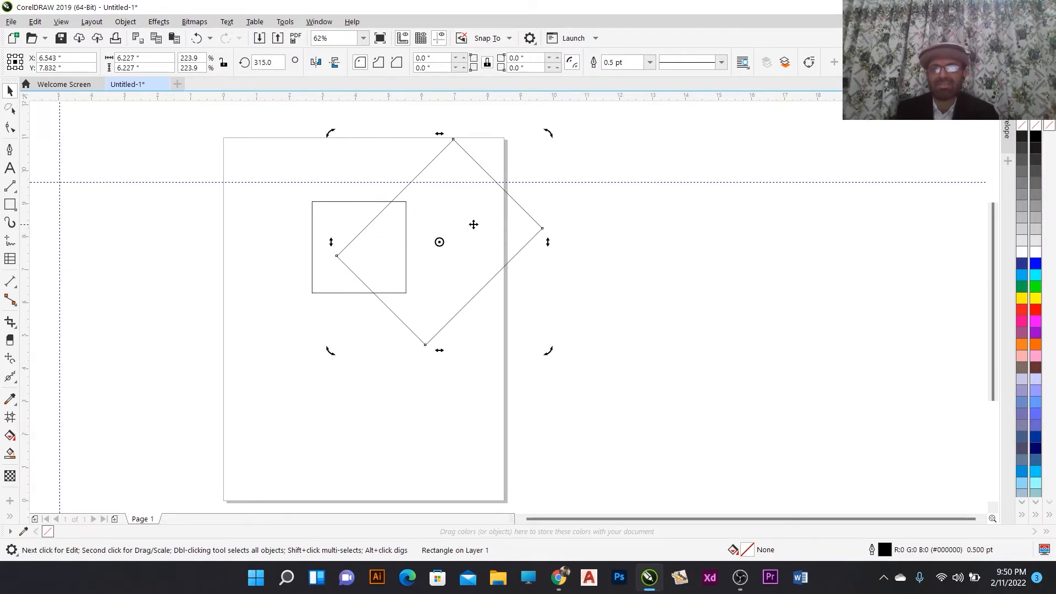
pyautogui.moveTo(473, 223); pyautogui.dragTo(622, 269)
pyautogui.press('Delete')
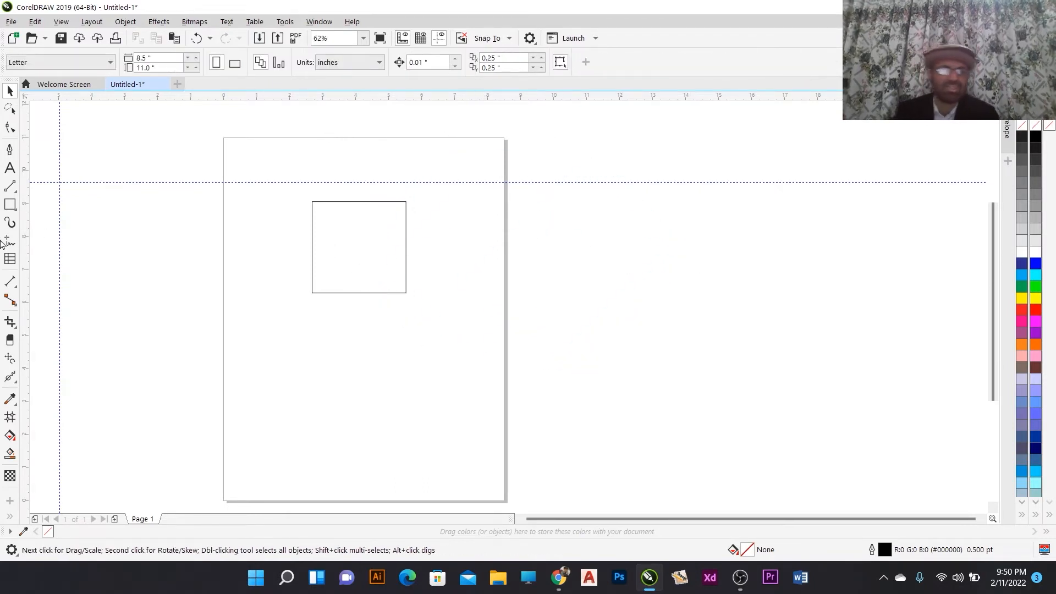
# - Draw a rectangle about 2.84 by 1.38 inches over the lower half of the square
pyautogui.click(11, 205)
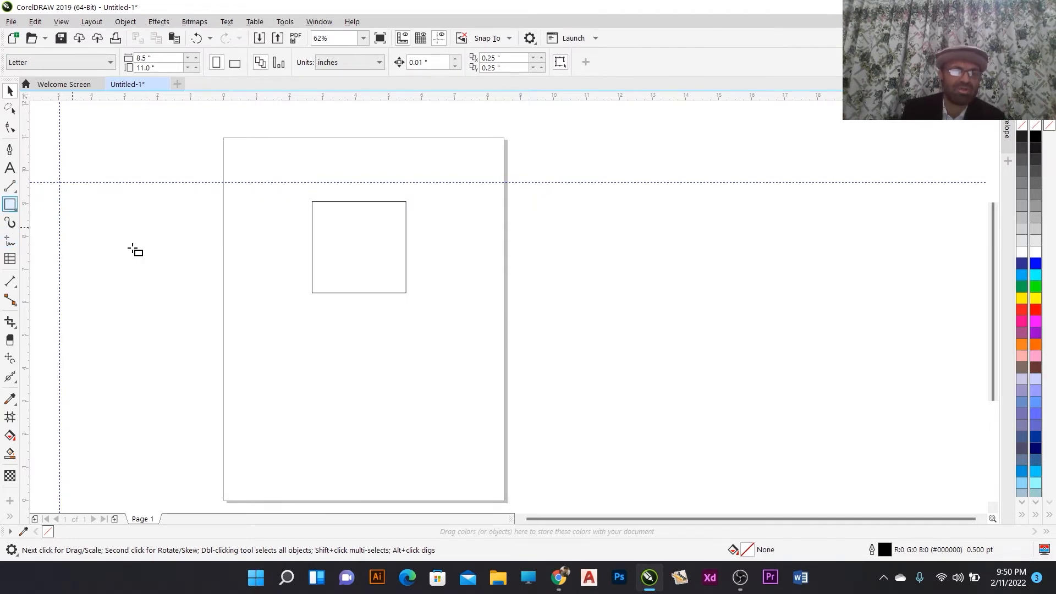
pyautogui.moveTo(311, 247); pyautogui.dragTo(407, 293)
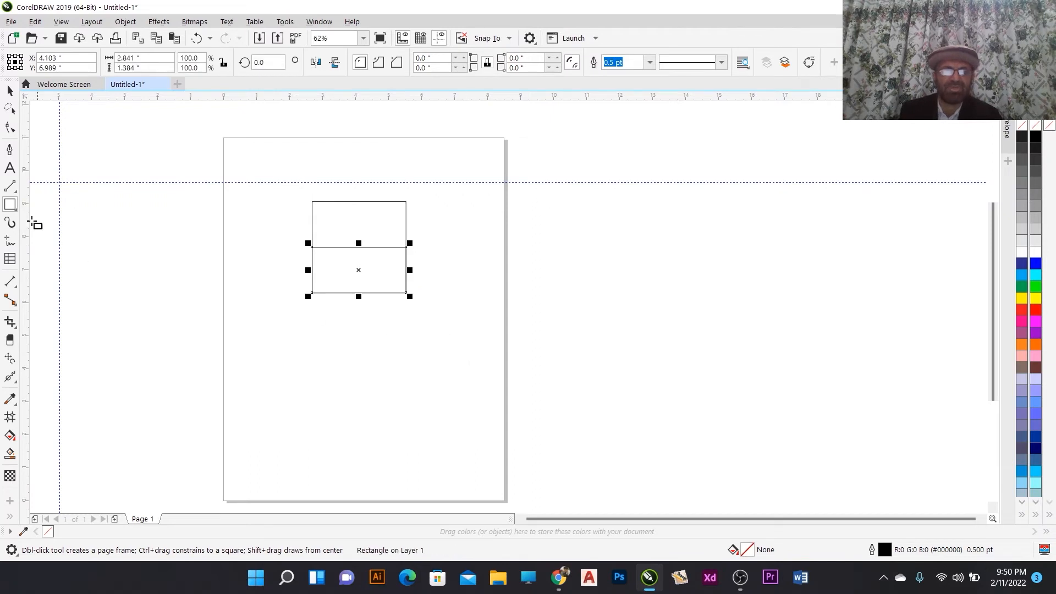
# - Fill the new lower rectangle red and the square behind it yellow
pyautogui.click(10, 91)
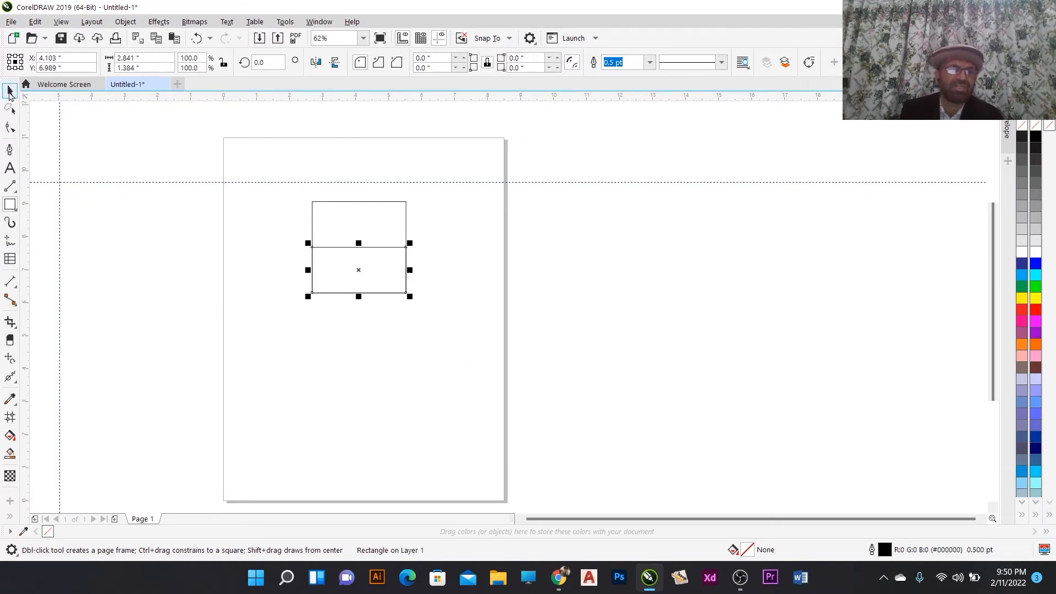
pyautogui.click(1020, 311)
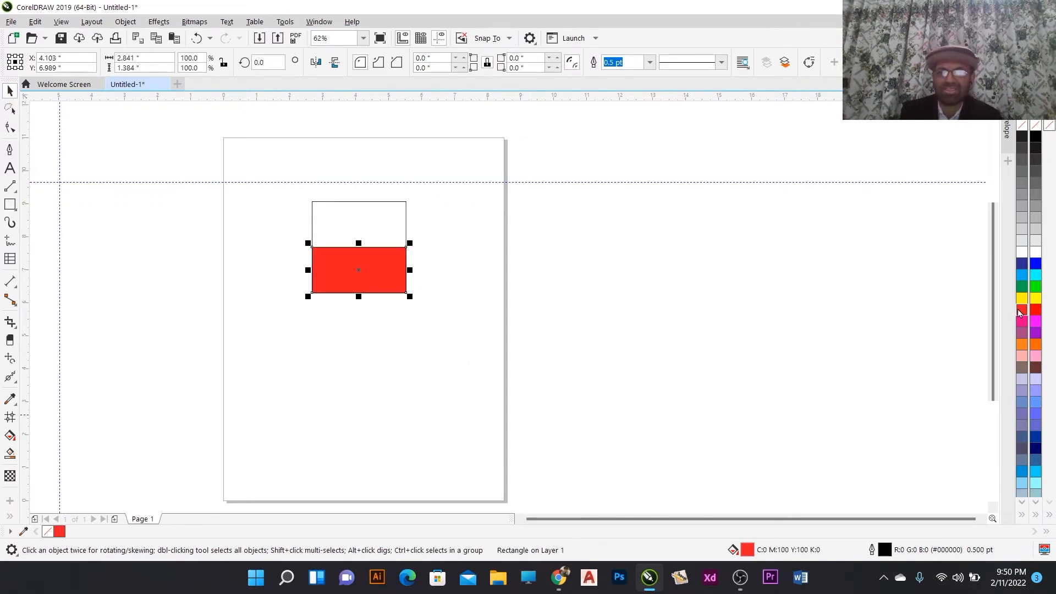
pyautogui.click(389, 218)
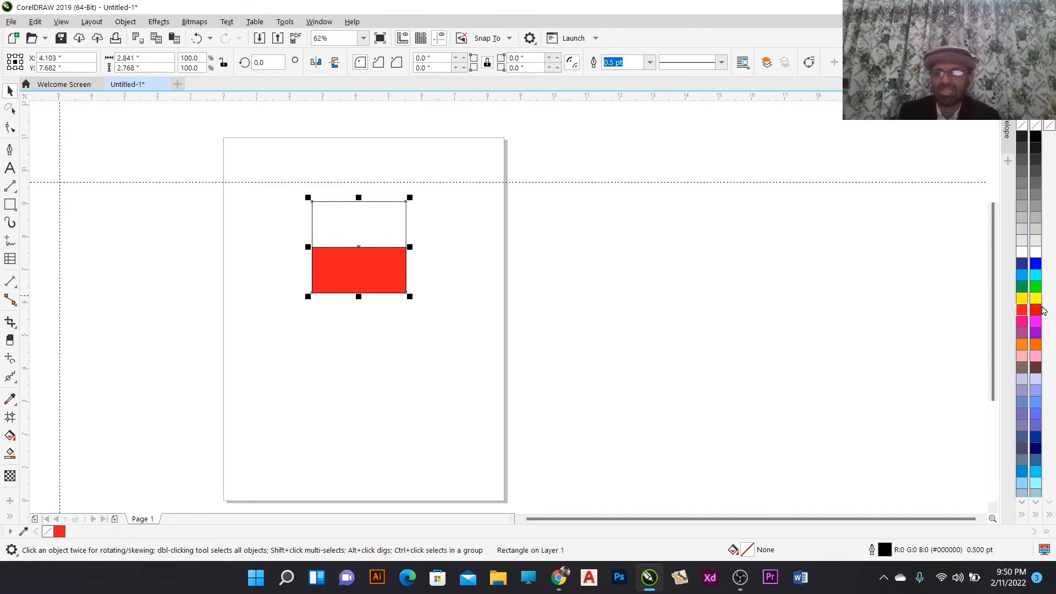
pyautogui.click(1036, 298)
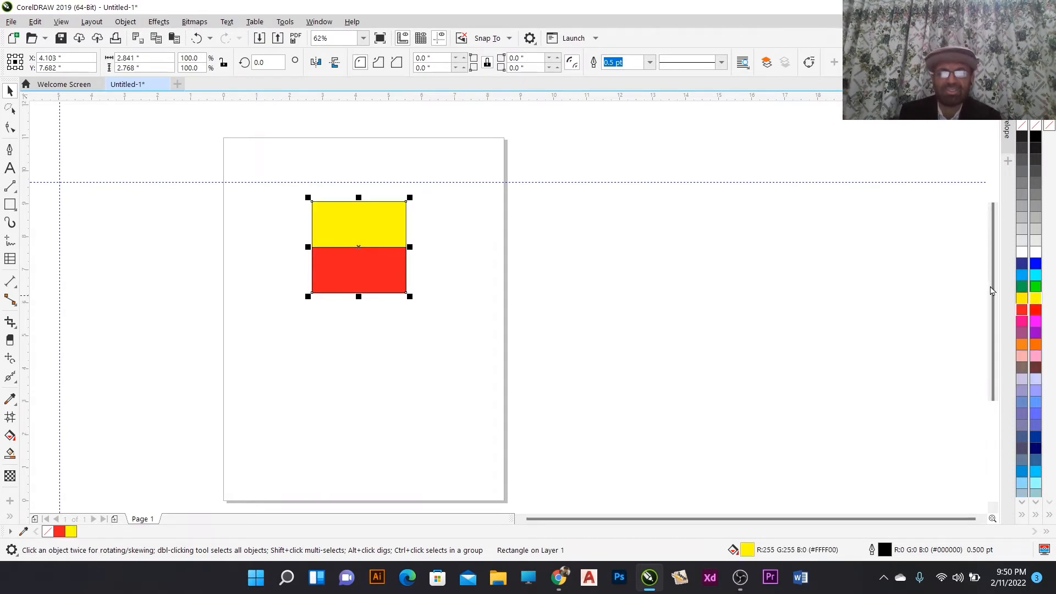
# - Select both rectangles and group them
pyautogui.moveTo(295, 181); pyautogui.dragTo(434, 313)
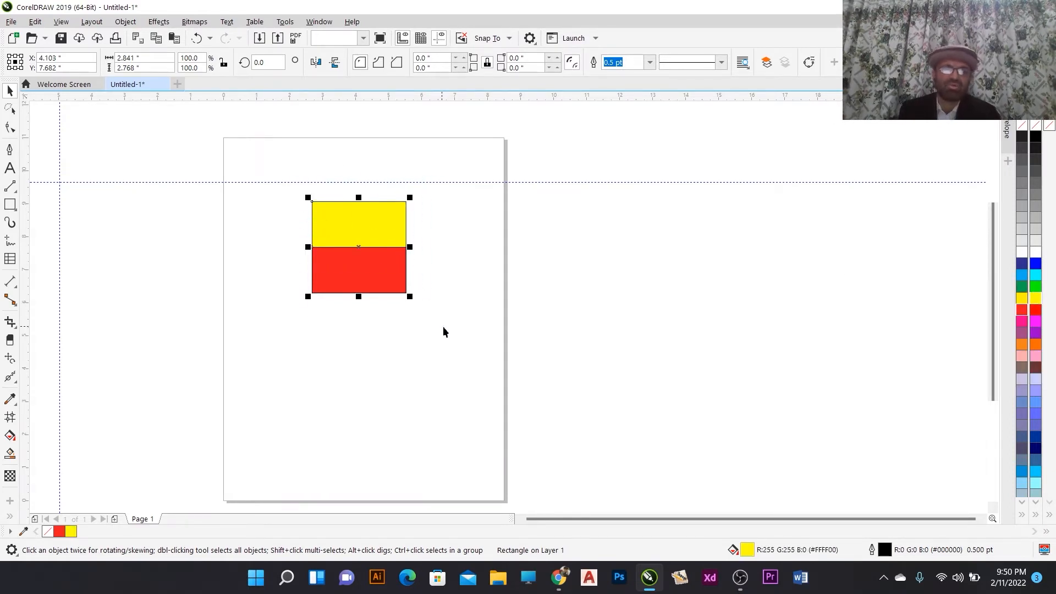
pyautogui.hotkey('ctrl', 'g')
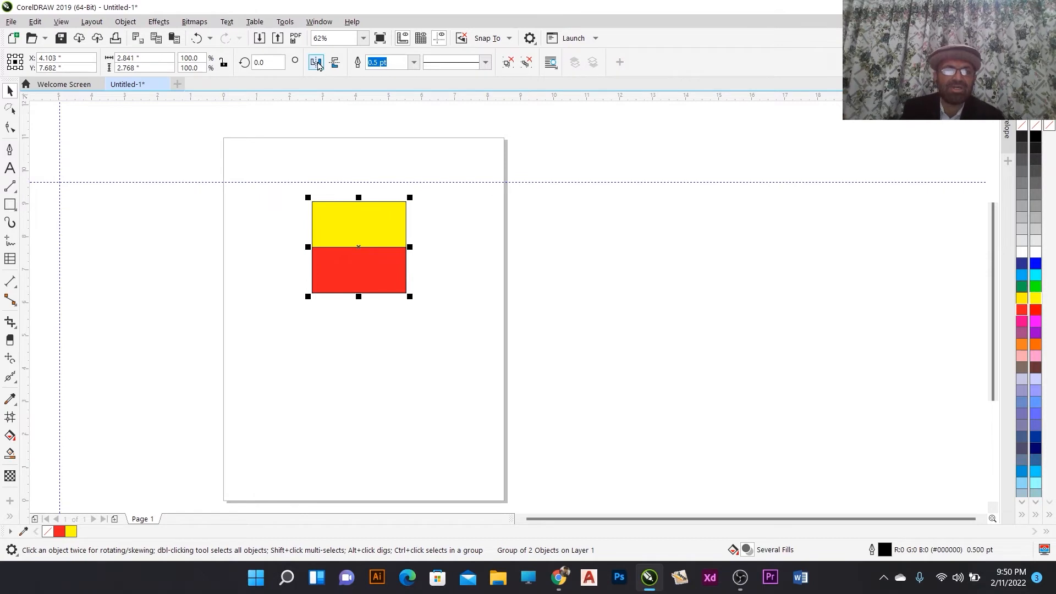
# - Draw a rectangle about 0.96 by 2.77 inches over the group's right side and fill it green
pyautogui.click(10, 204)
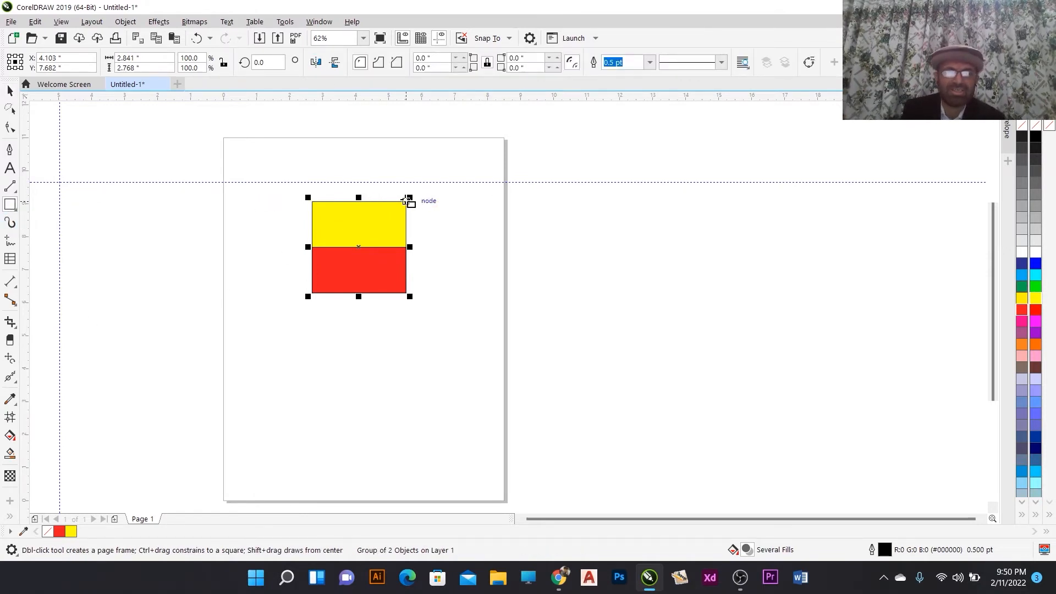
pyautogui.moveTo(408, 200); pyautogui.dragTo(374, 292)
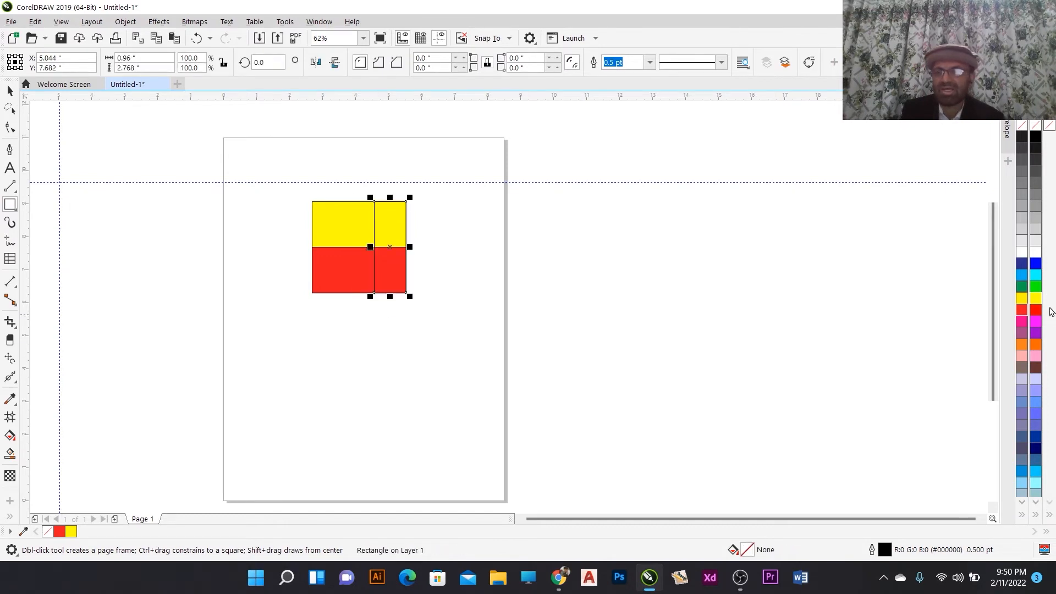
pyautogui.click(1021, 286)
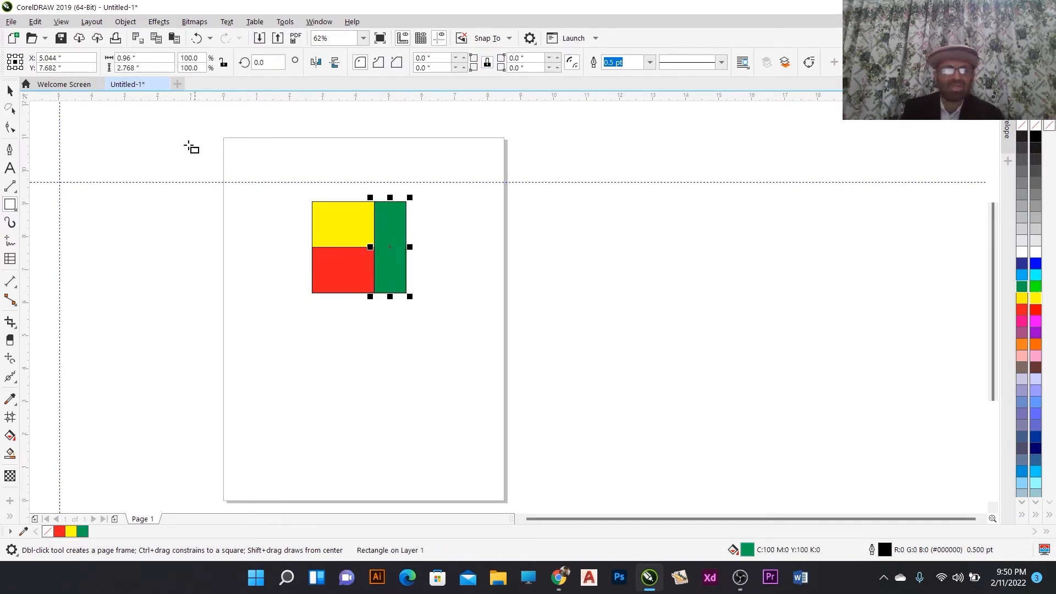
# - Select the group and the green rectangle and group them together
pyautogui.click(10, 91)
pyautogui.moveTo(278, 186); pyautogui.dragTo(467, 360)
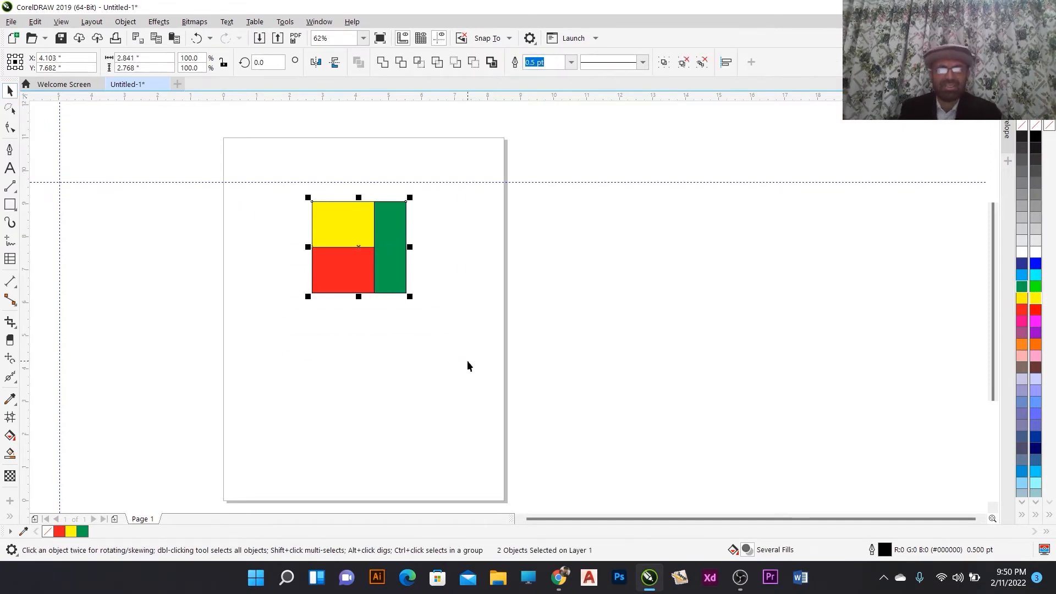
pyautogui.hotkey('ctrl', 'g')
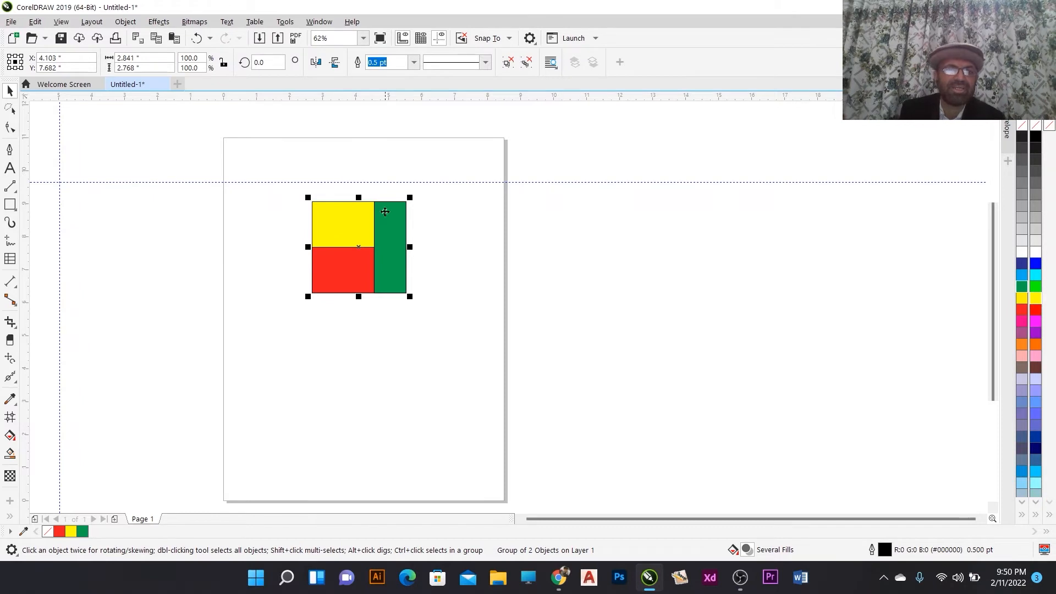
# - Mirror the group horizontally and vertically, then mirror it back both ways
pyautogui.click(316, 64)
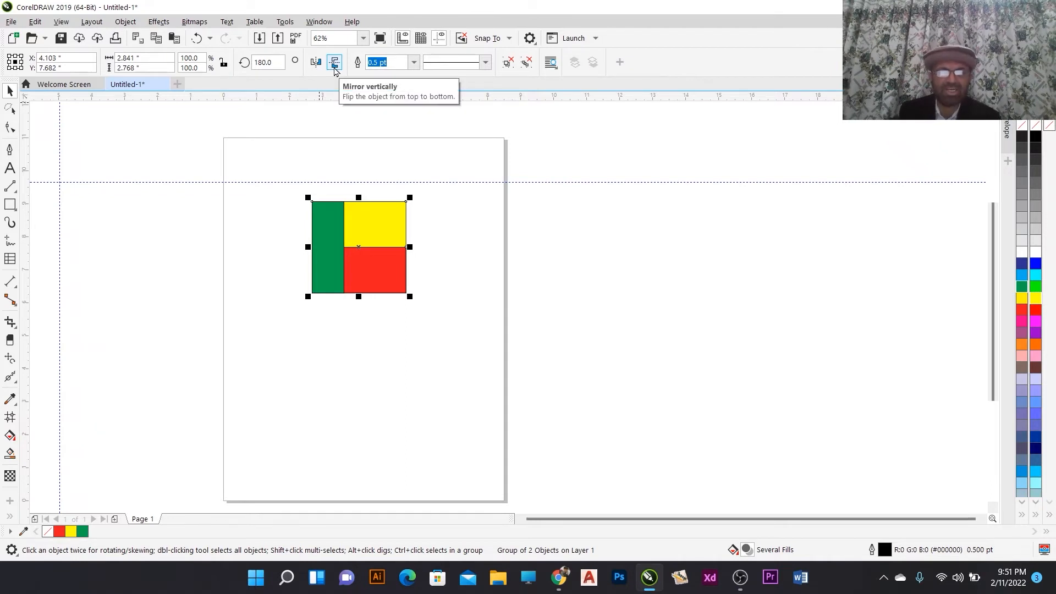
pyautogui.click(334, 66)
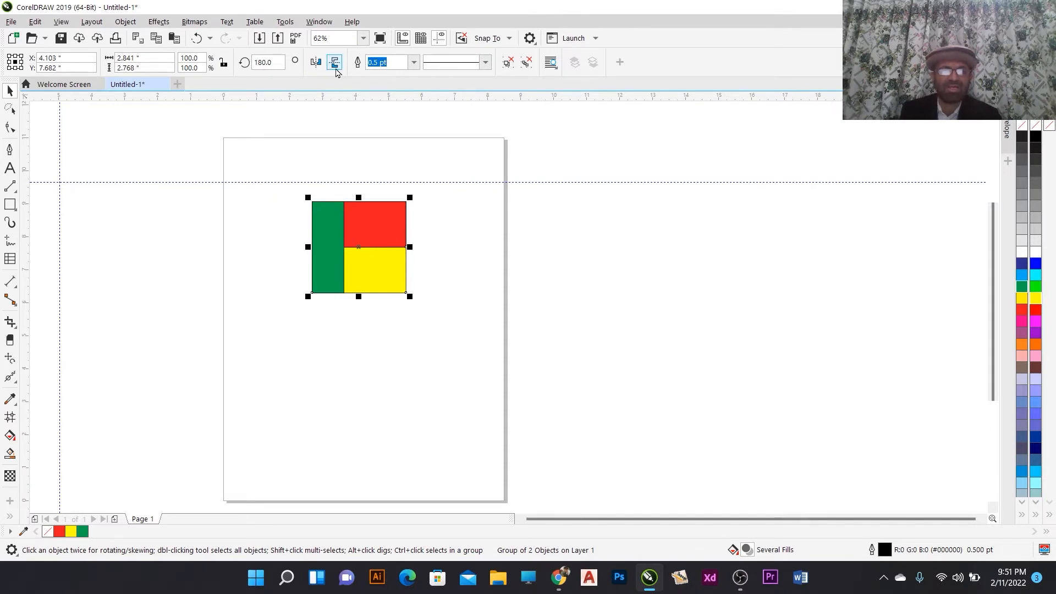
pyautogui.click(319, 65)
pyautogui.click(333, 65)
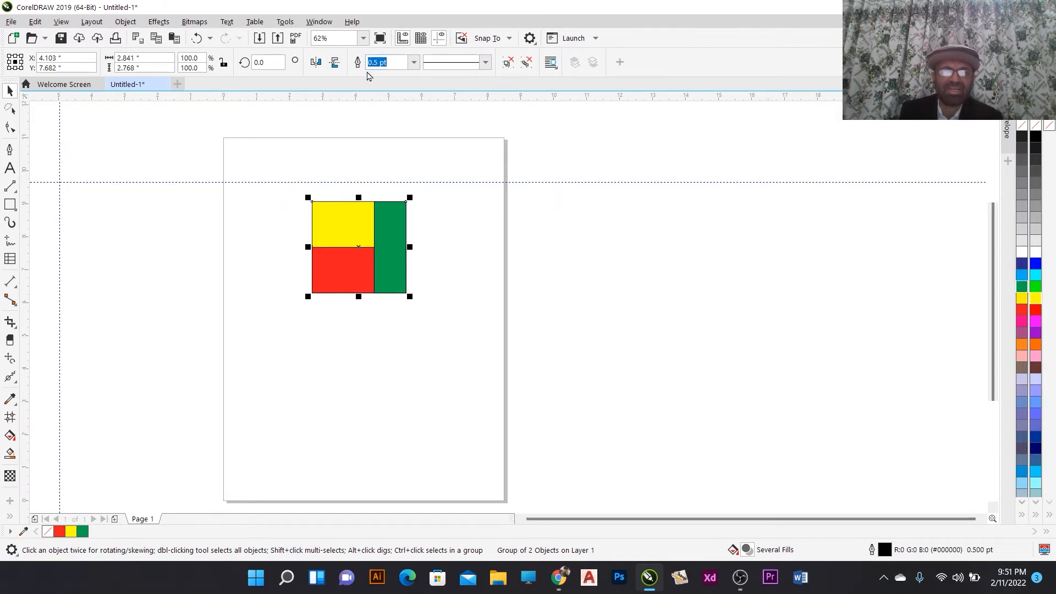
# - Change the group's outline width to 4.0 pt, then 24.0 pt, and finally Hairline
pyautogui.click(414, 62)
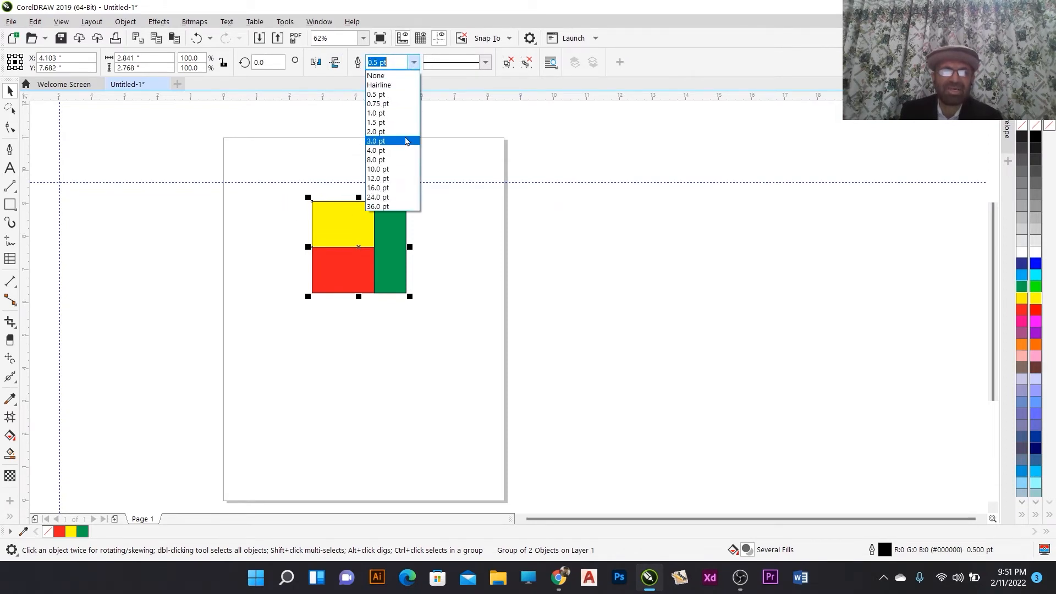
pyautogui.click(403, 151)
pyautogui.click(414, 62)
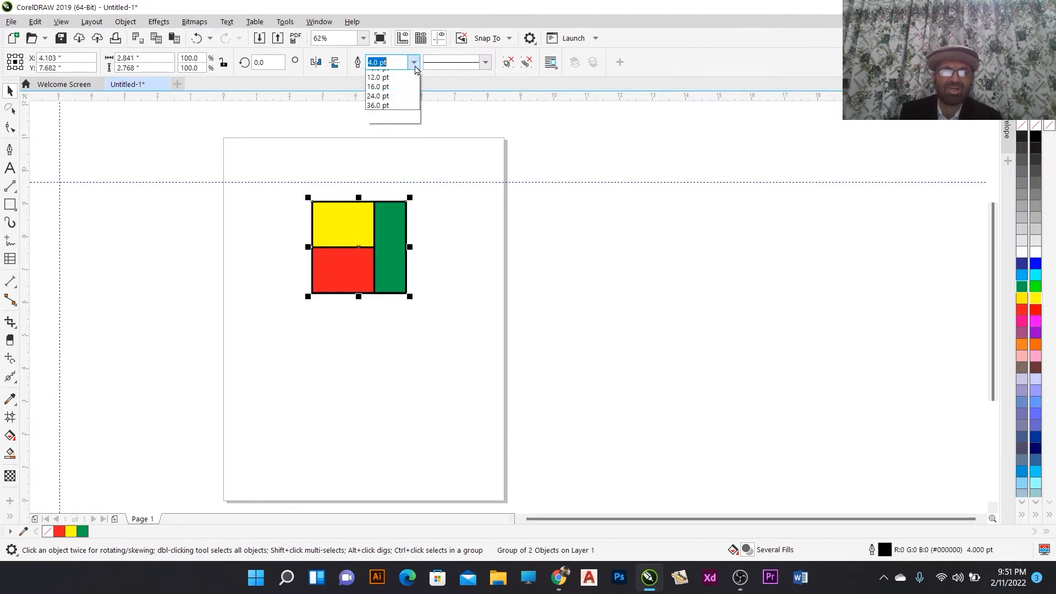
pyautogui.click(400, 196)
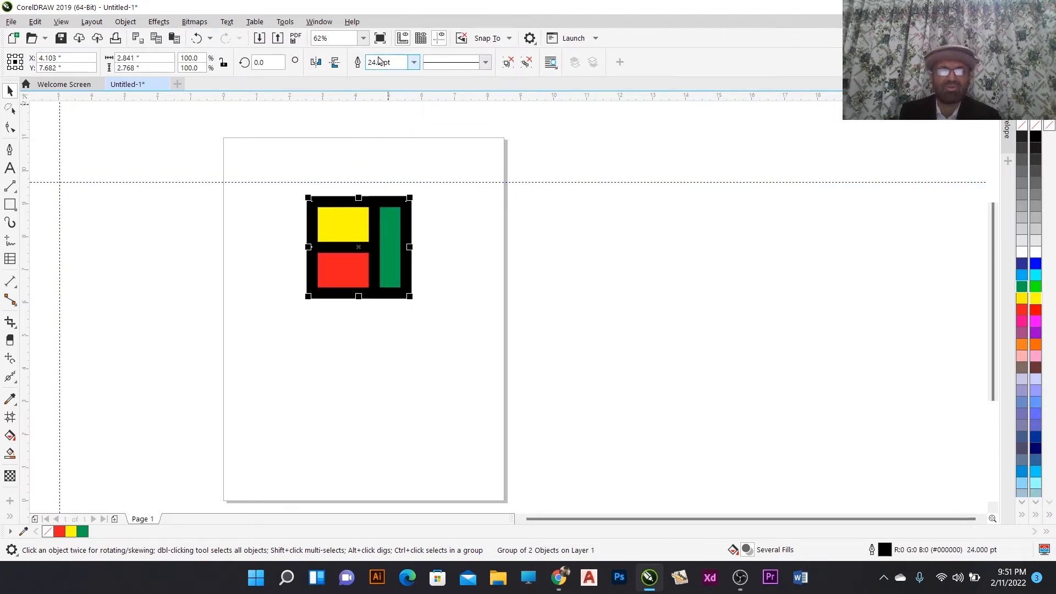
pyautogui.click(414, 62)
pyautogui.click(398, 86)
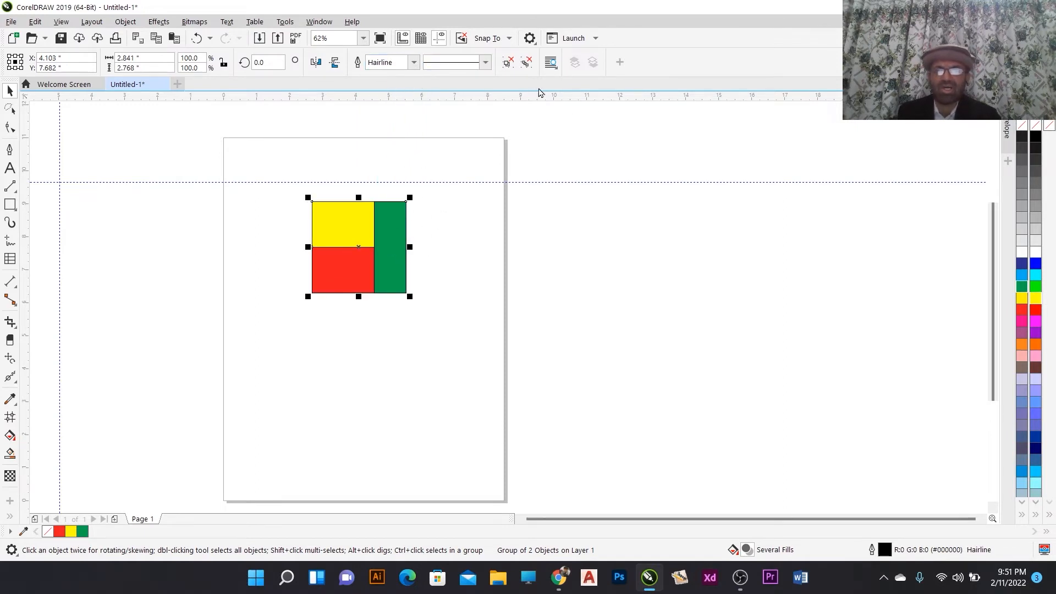
# - Remove both the outline and the fill from the selected group, then deselect it
pyautogui.rightClick(1023, 126)
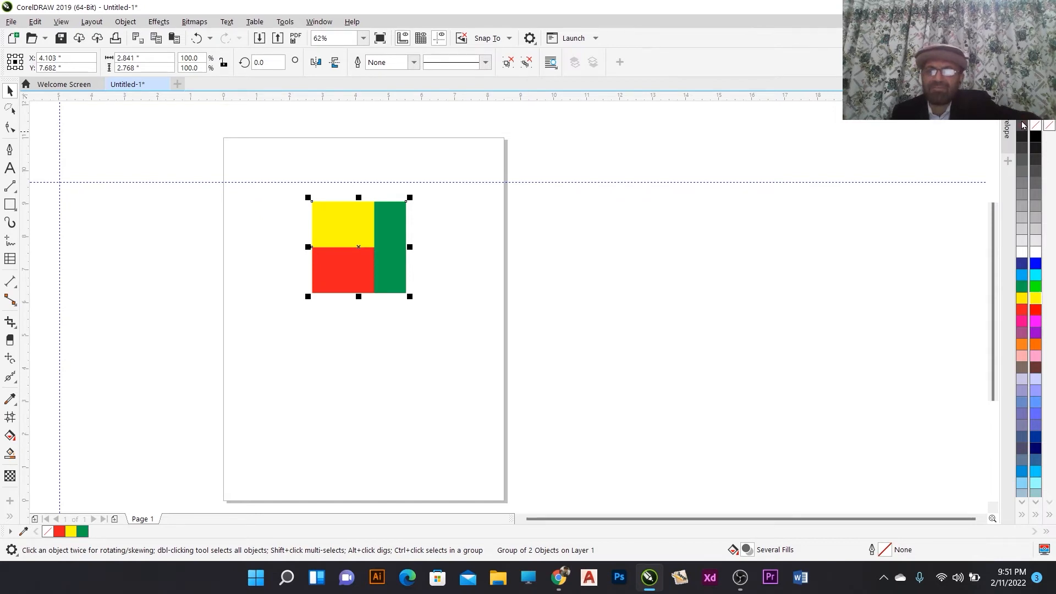
pyautogui.click(1023, 126)
pyautogui.click(546, 250)
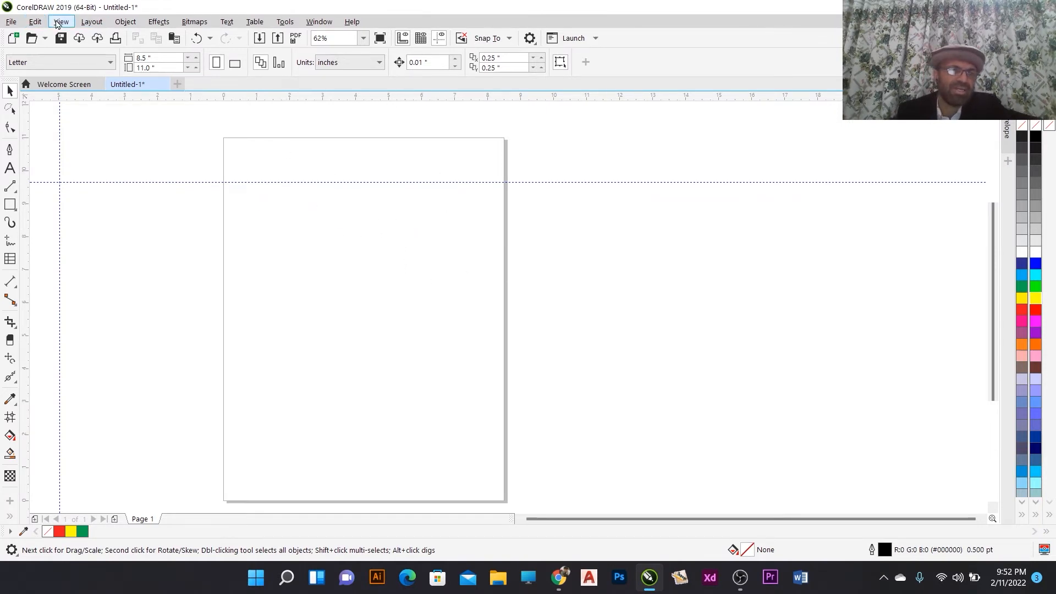
# - Switch the document display to Wireframe view
pyautogui.click(36, 23)
pyautogui.moveTo(60, 23)
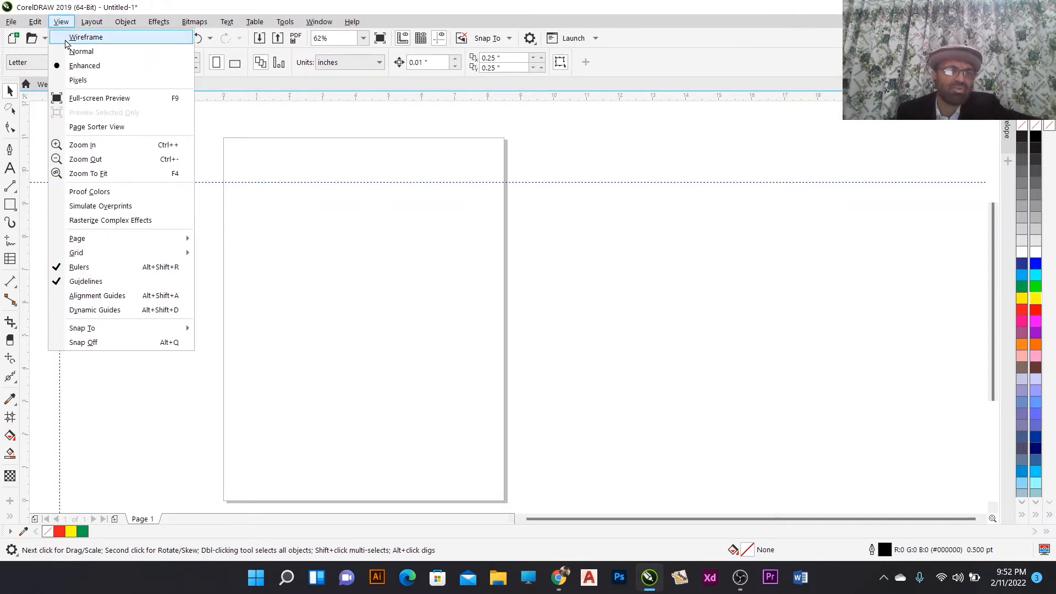
pyautogui.click(65, 39)
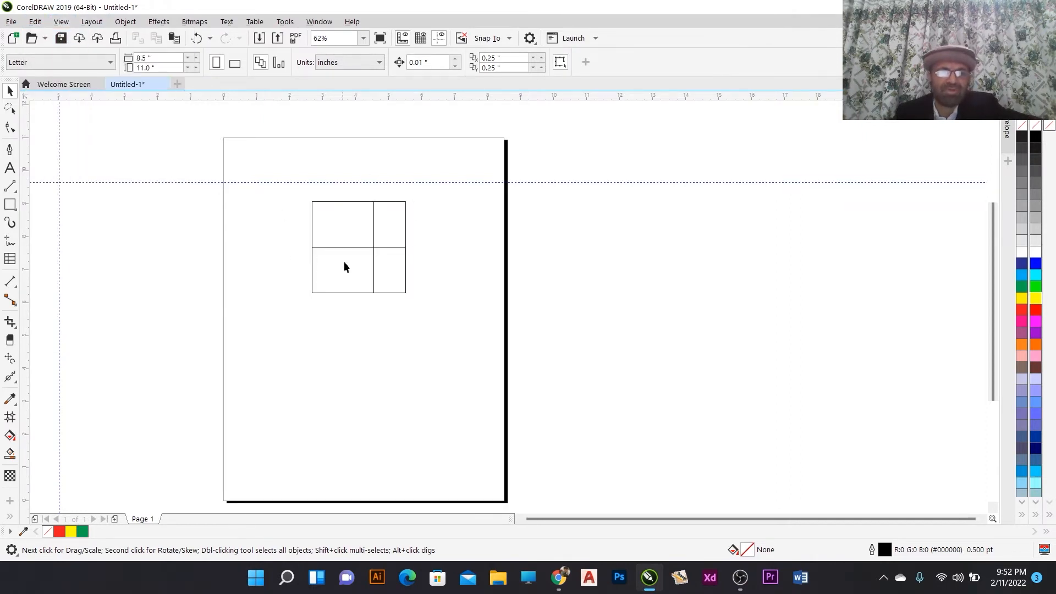
# - Switch the document display back to Enhanced view
pyautogui.click(61, 22)
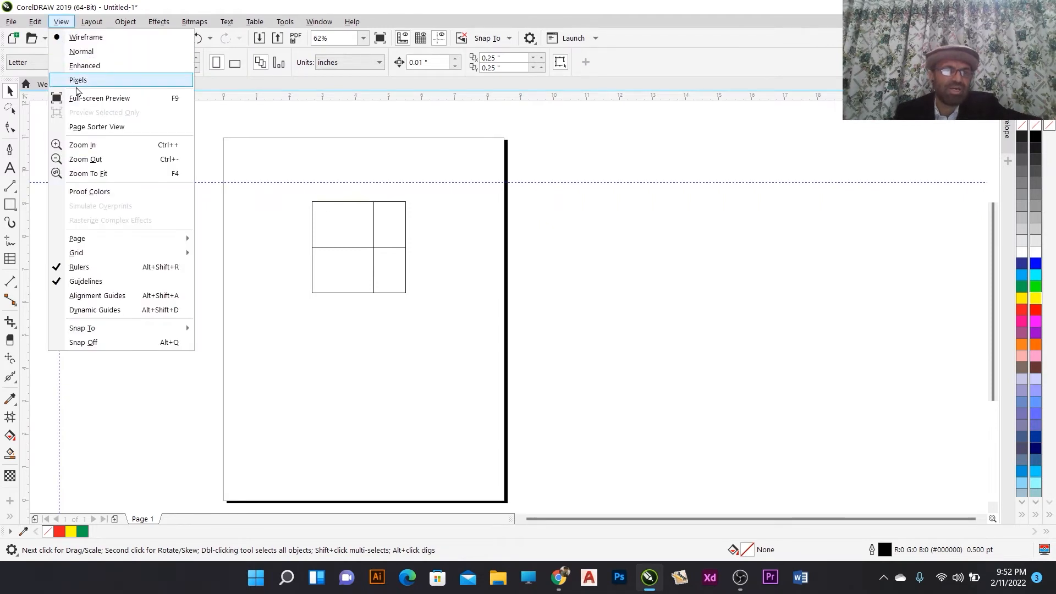
pyautogui.click(79, 66)
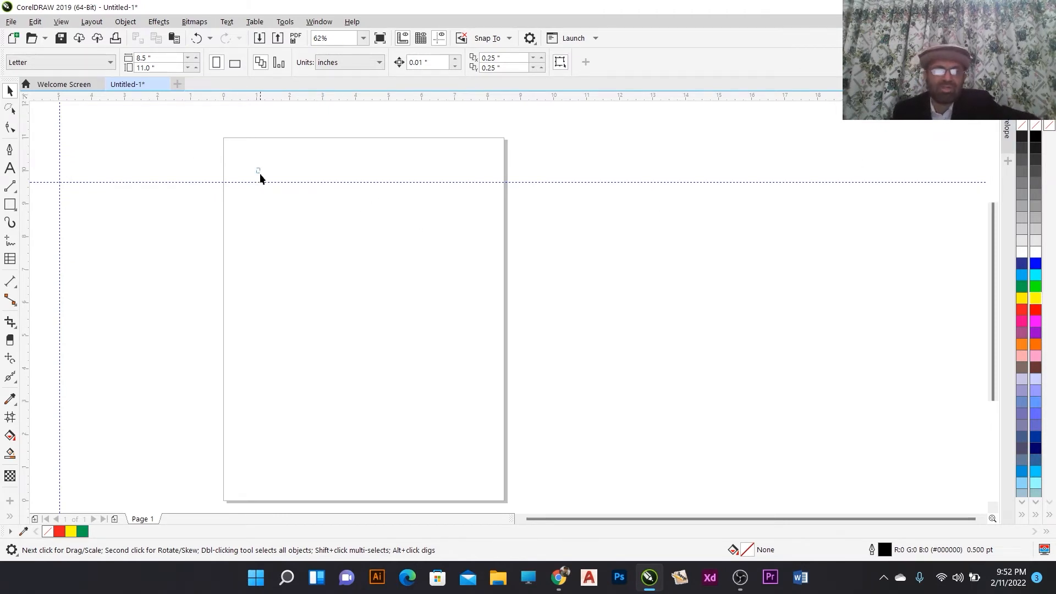
# - Select the invisible group, shrinking it slightly to about 2.78 by 2.70 inches, and give it a black outline
pyautogui.moveTo(256, 168); pyautogui.dragTo(340, 264)
pyautogui.moveTo(406, 314); pyautogui.dragTo(501, 377)
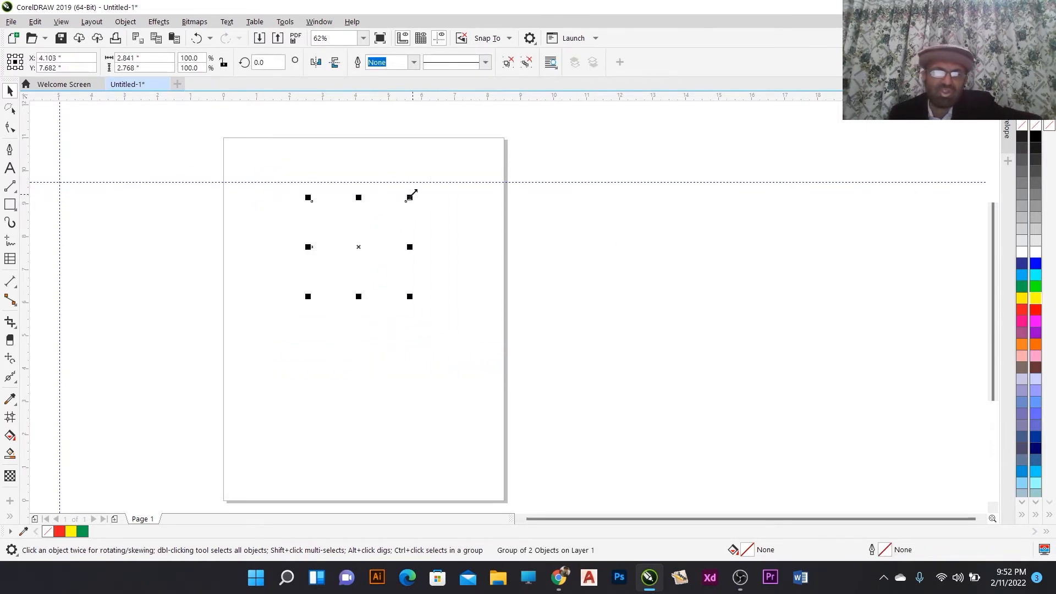
pyautogui.moveTo(411, 196)
pyautogui.mouseDown()
pyautogui.moveTo(460, 165)
pyautogui.moveTo(408, 199)
pyautogui.mouseUp()
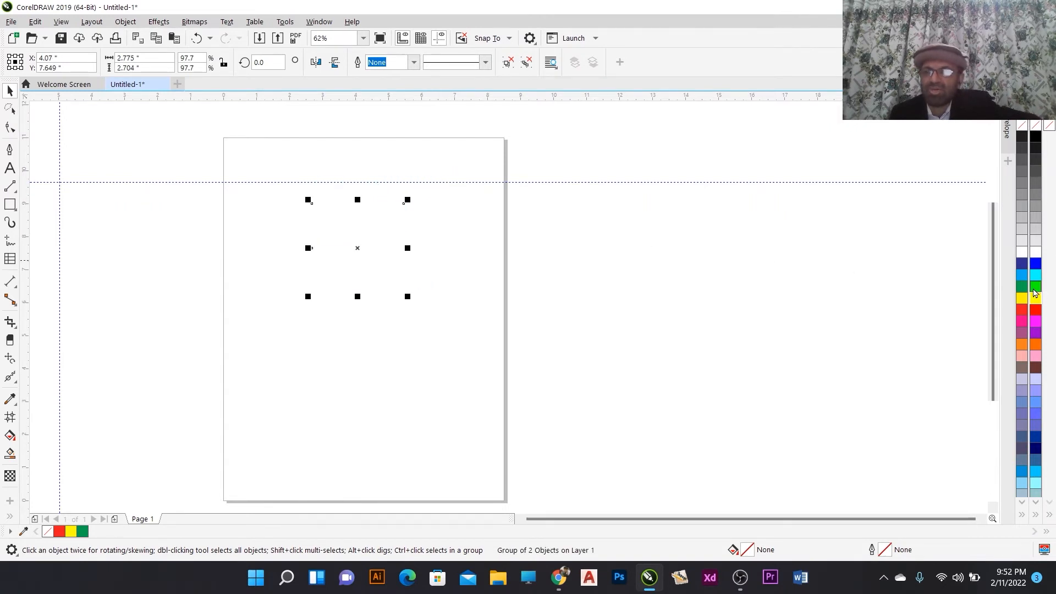
pyautogui.rightClick(1022, 137)
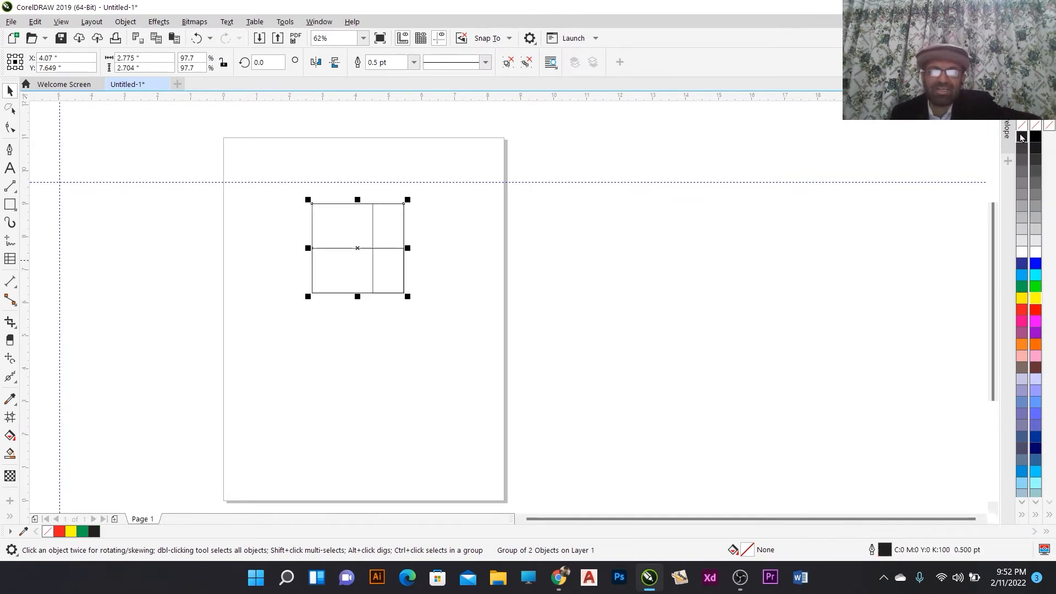
# - Recolor the group's outline red and set its outline width to 2.0 pt
pyautogui.rightClick(1023, 264)
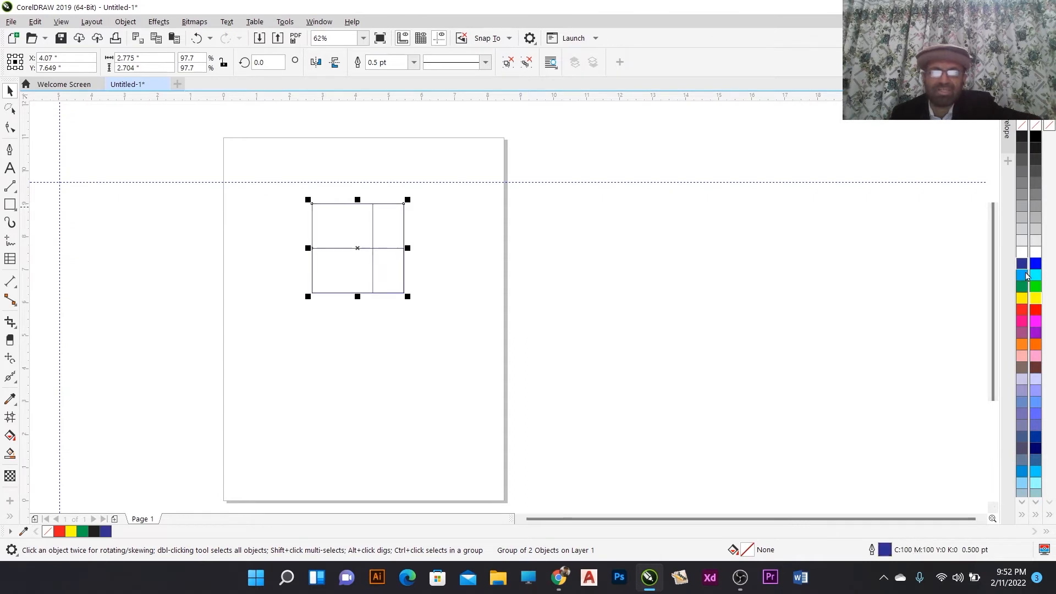
pyautogui.rightClick(1035, 311)
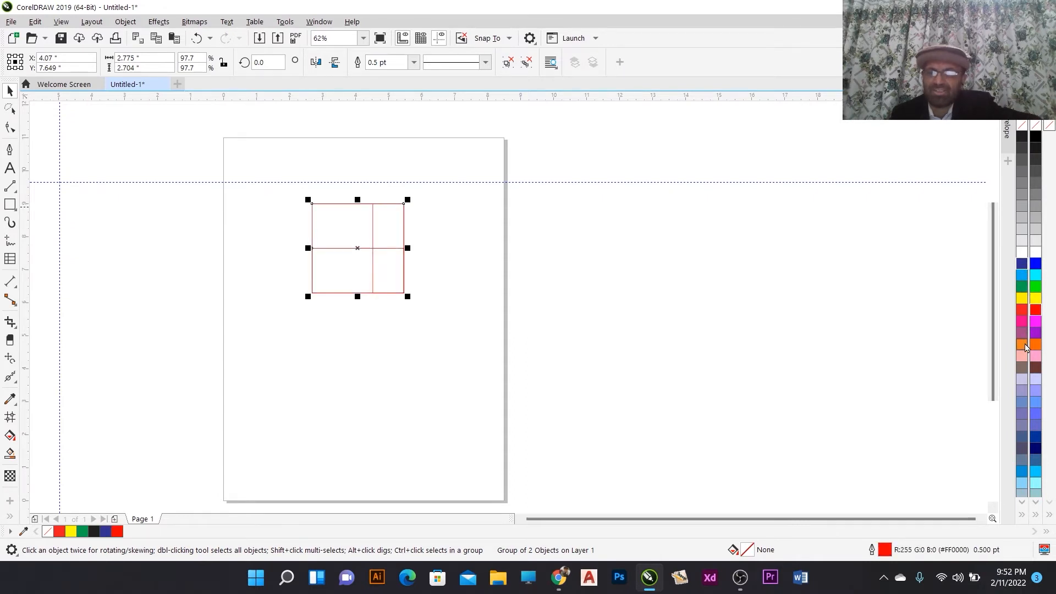
pyautogui.click(405, 65)
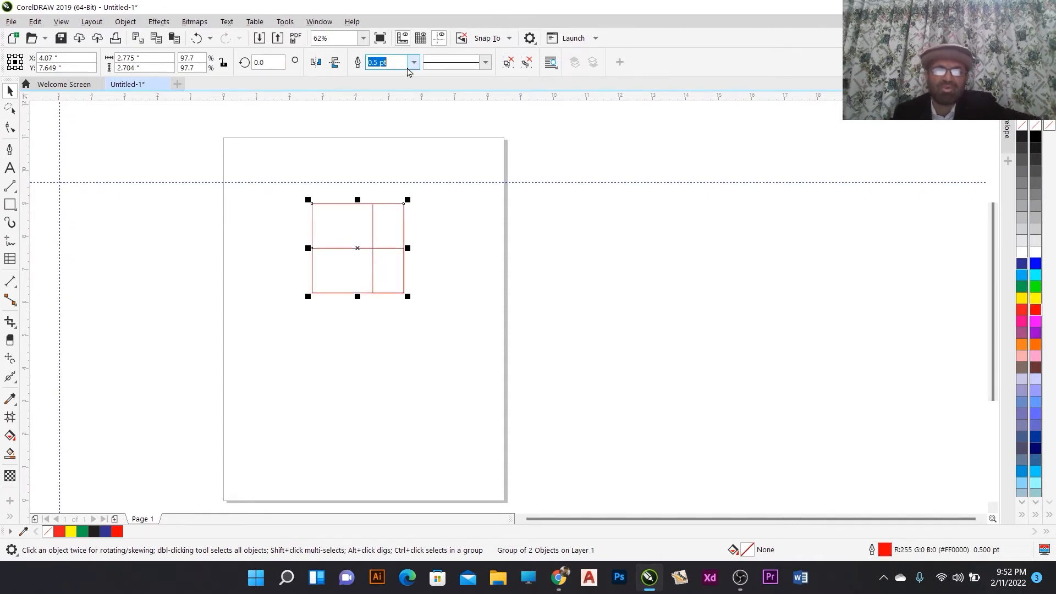
pyautogui.click(413, 63)
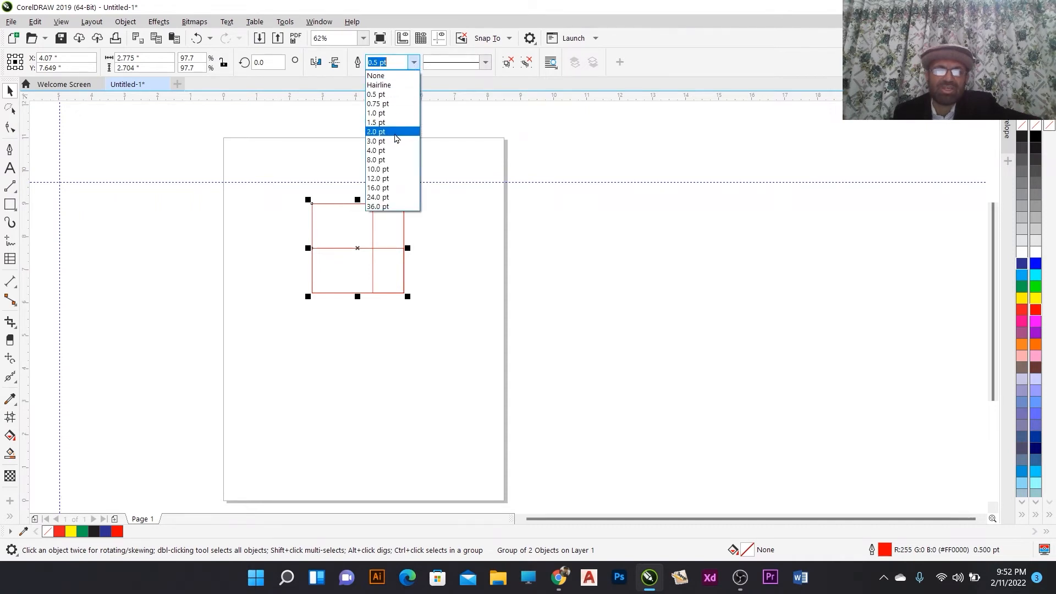
pyautogui.click(396, 133)
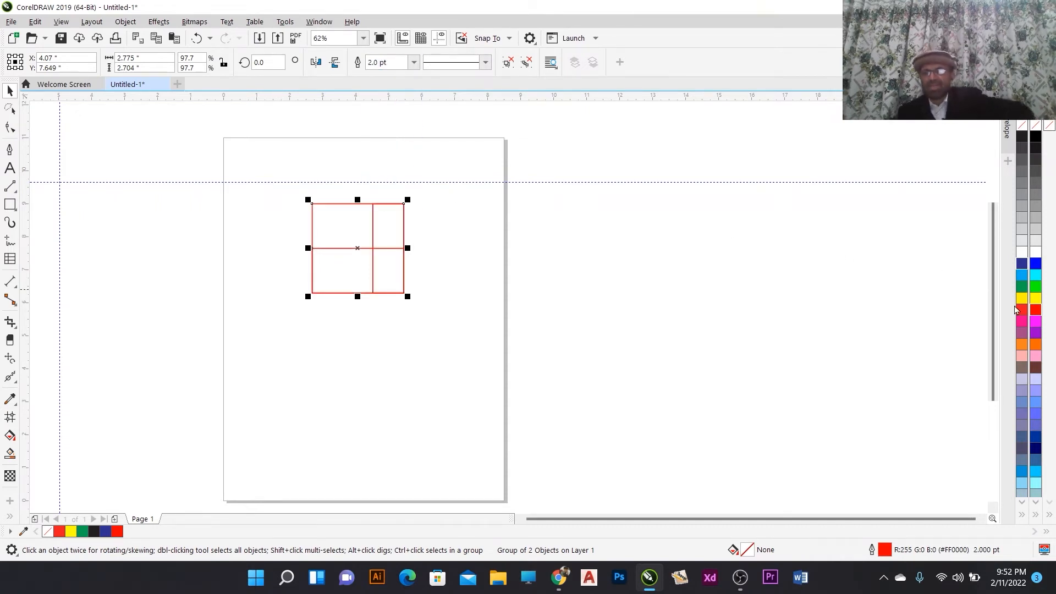
# - Reselect the group and fill it blue
pyautogui.click(428, 292)
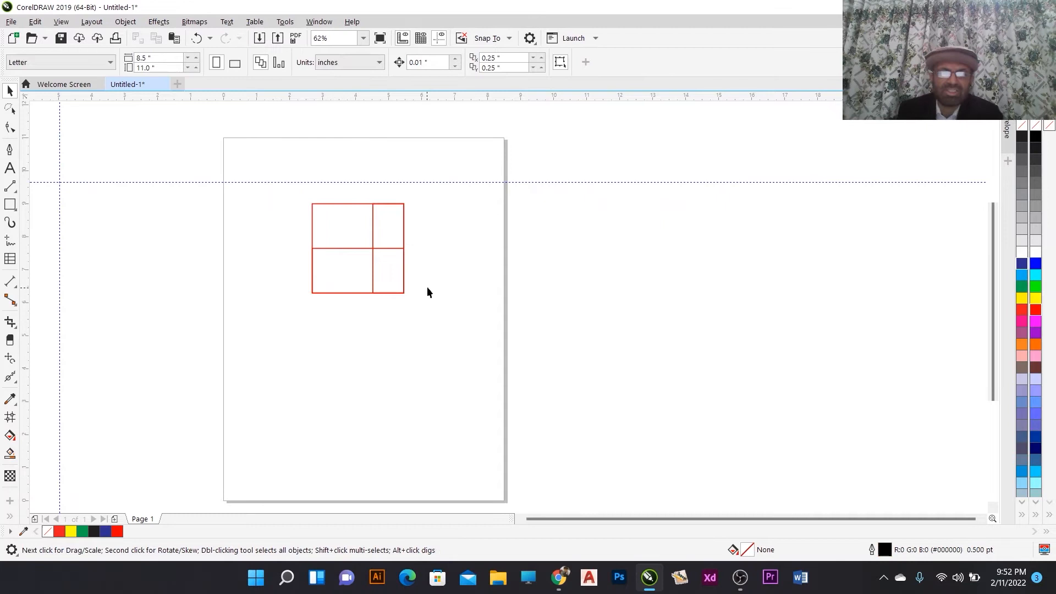
pyautogui.click(396, 237)
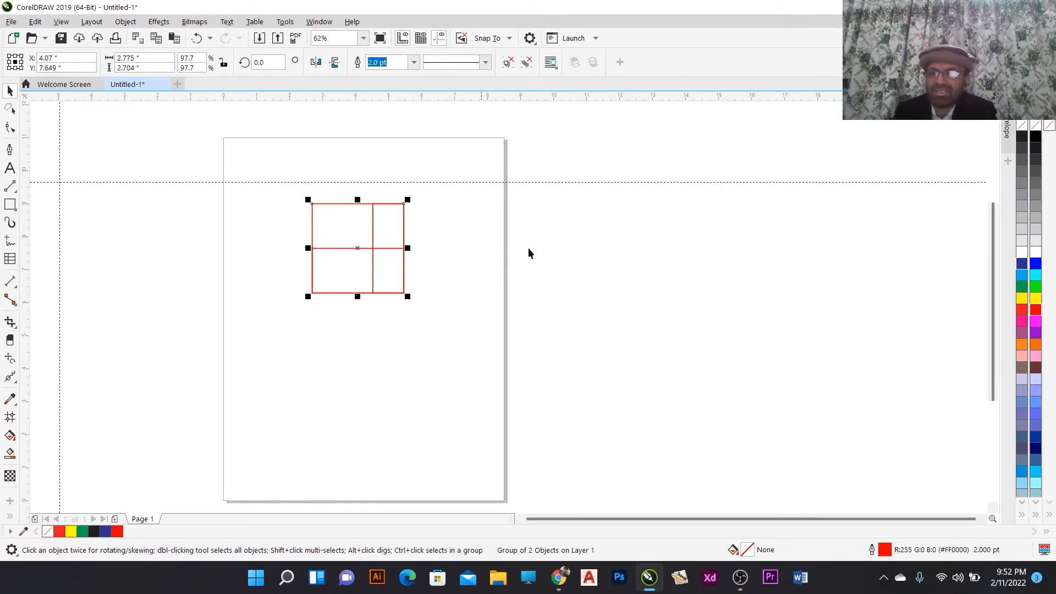
pyautogui.click(1022, 267)
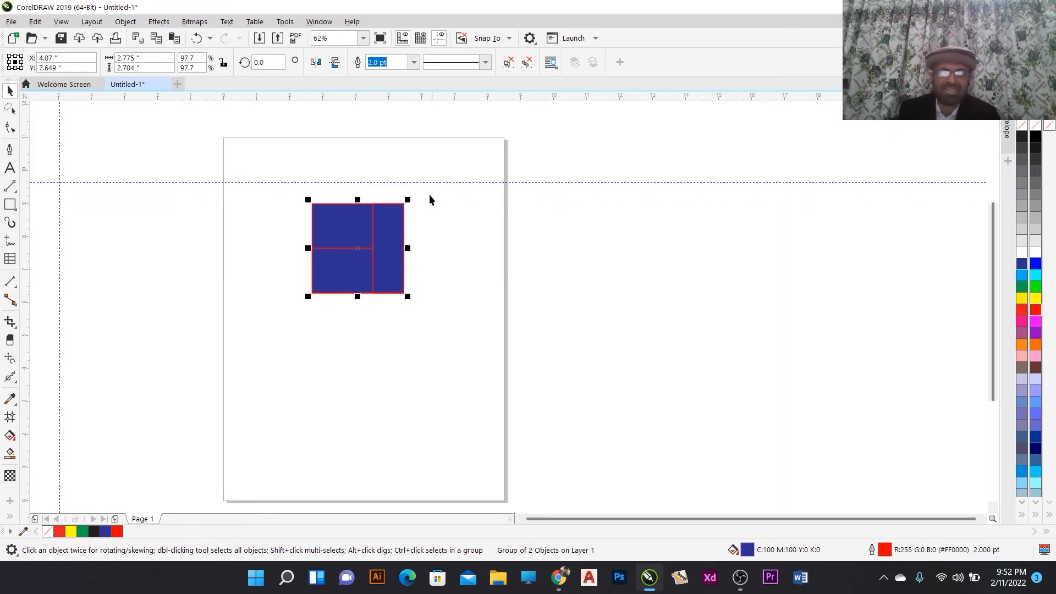
# - Ungroup the group and fill its left two-rectangle part yellow
pyautogui.click(508, 64)
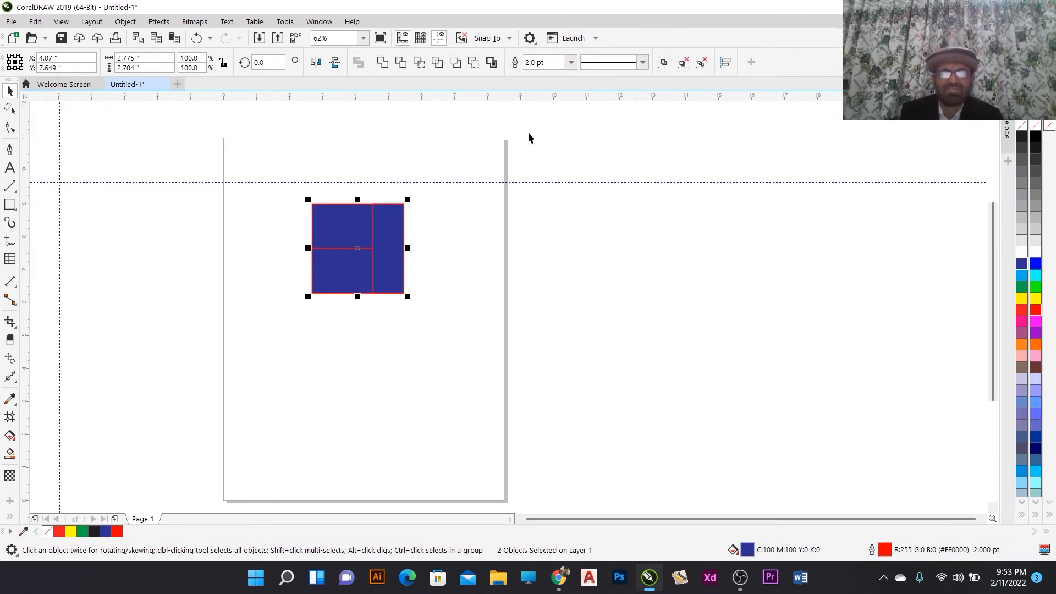
pyautogui.click(439, 268)
pyautogui.click(372, 246)
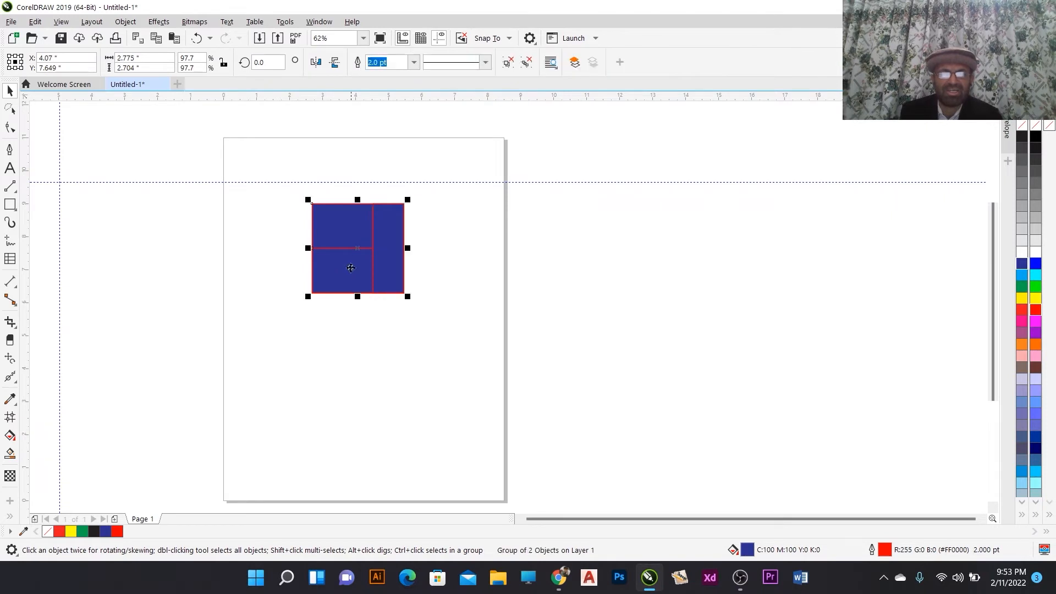
pyautogui.click(372, 245)
pyautogui.click(1026, 303)
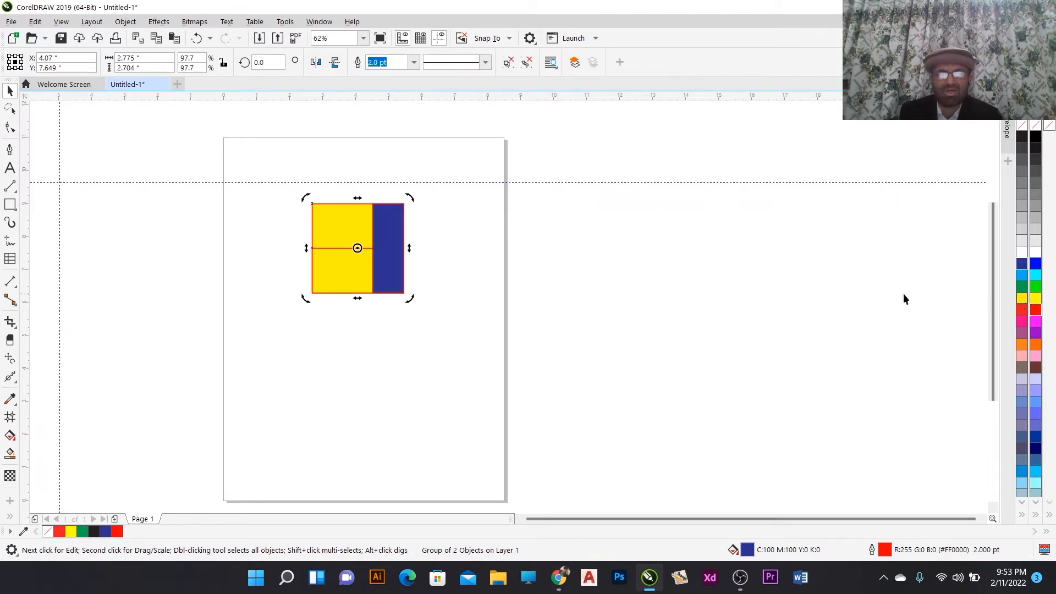
# - Fill the right narrow rectangle orange
pyautogui.click(682, 271)
pyautogui.click(398, 242)
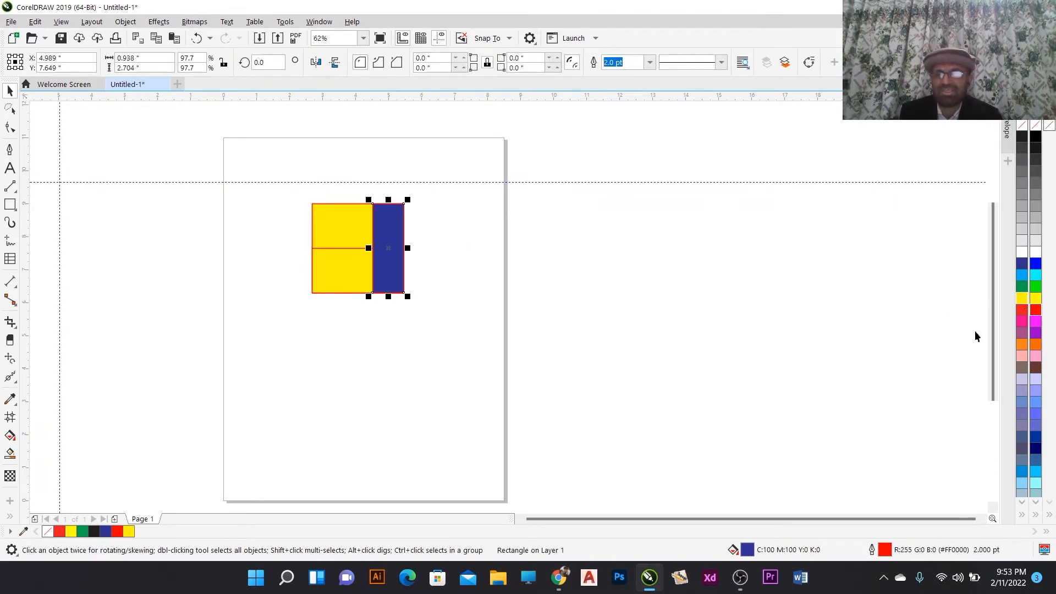
pyautogui.click(1021, 344)
pyautogui.click(513, 260)
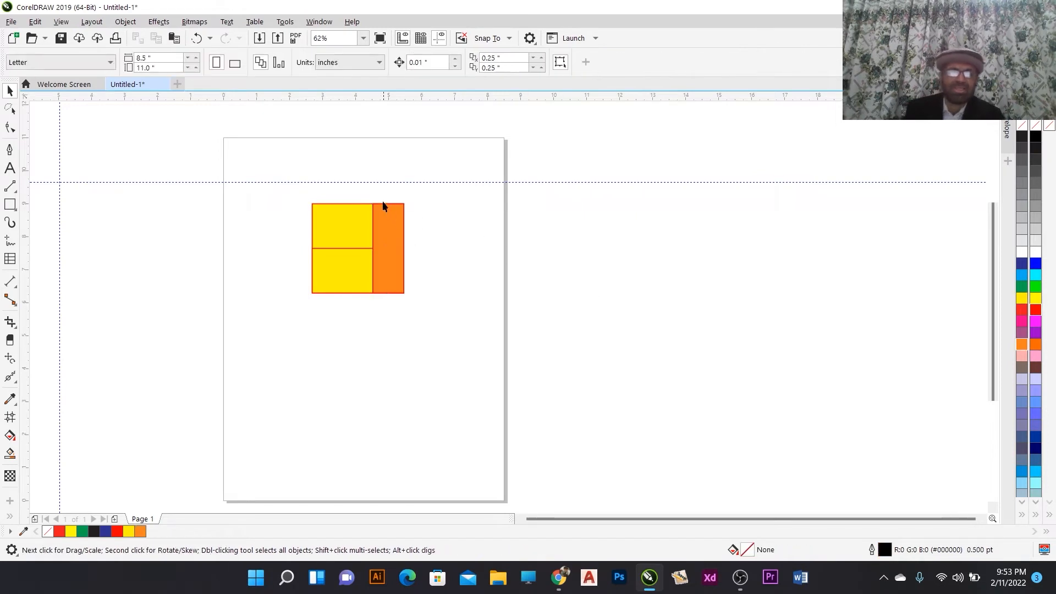
# - Move the yellow pair off to the right and undo the move
pyautogui.click(338, 214)
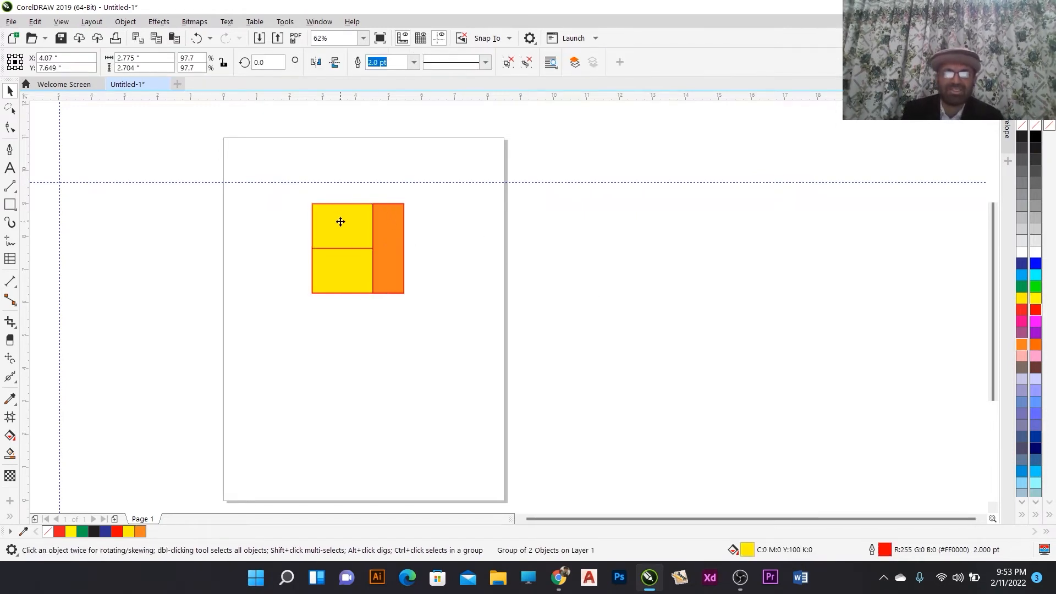
pyautogui.moveTo(337, 213); pyautogui.dragTo(471, 226)
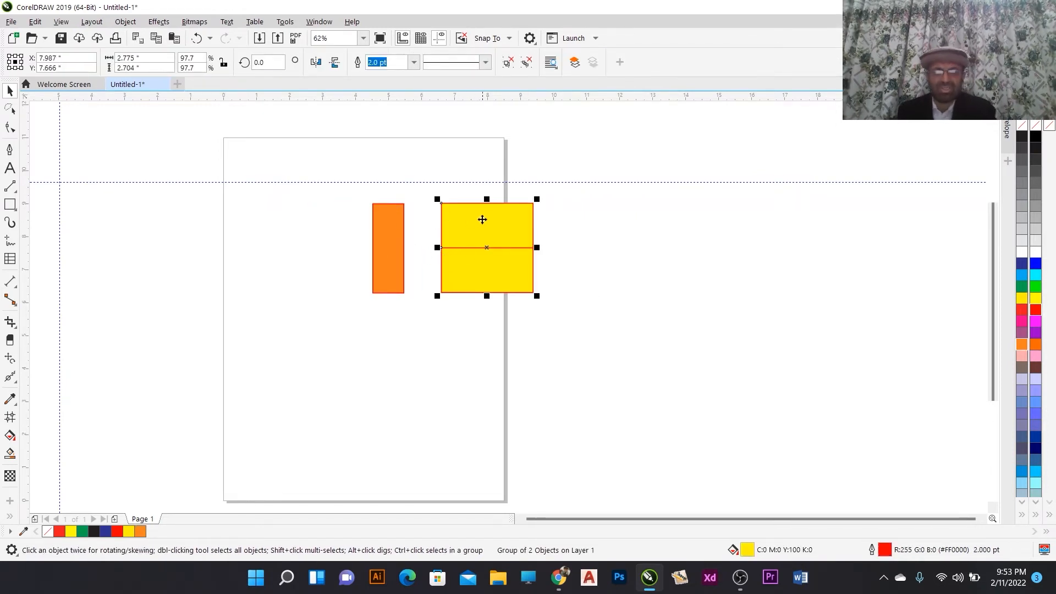
pyautogui.hotkey('ctrl', 'z')
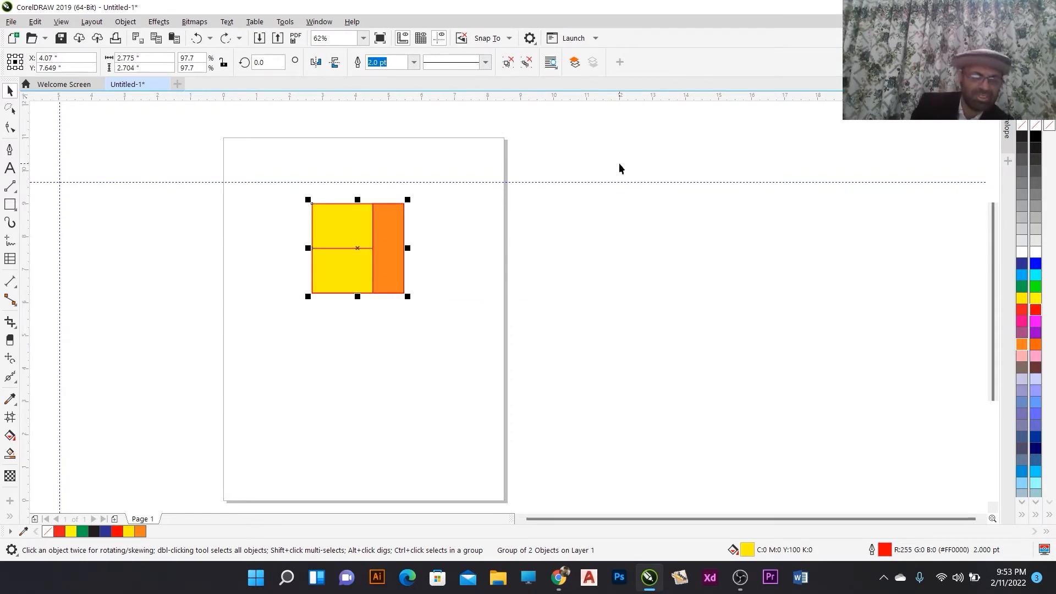
# - Ungroup the yellow pair, move the upper rectangle away, and undo the move
pyautogui.hotkey('ctrl', 'u')
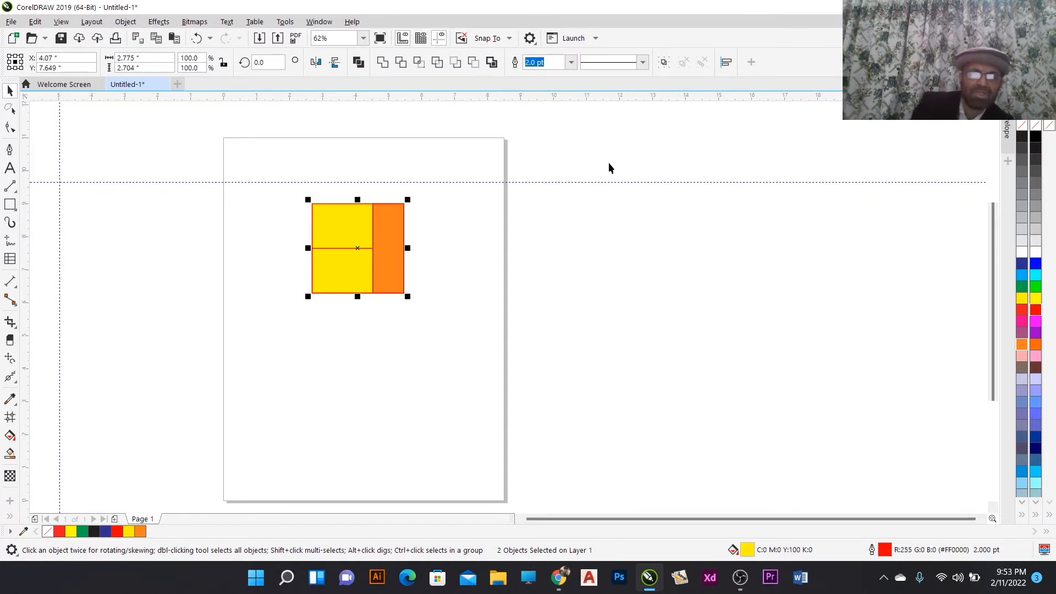
pyautogui.click(447, 363)
pyautogui.moveTo(391, 258); pyautogui.dragTo(275, 237)
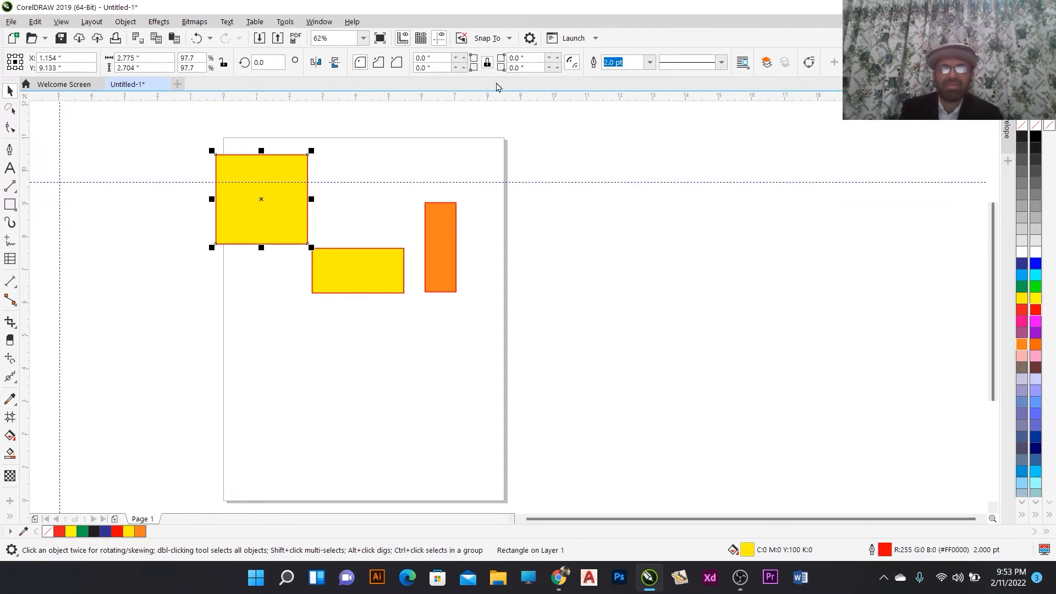
pyautogui.click(280, 223)
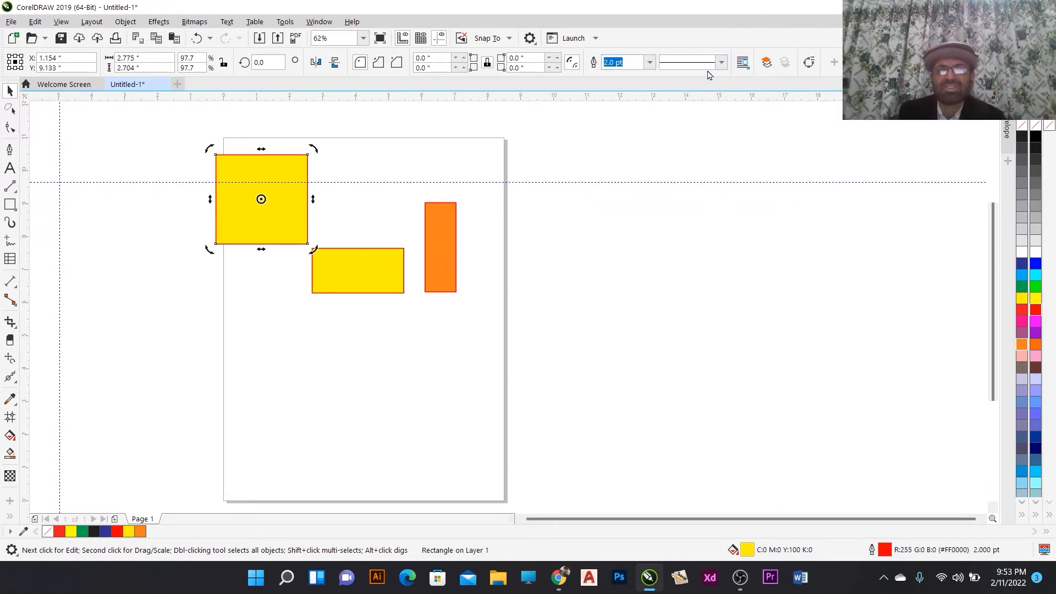
pyautogui.hotkey('ctrl', 'z')
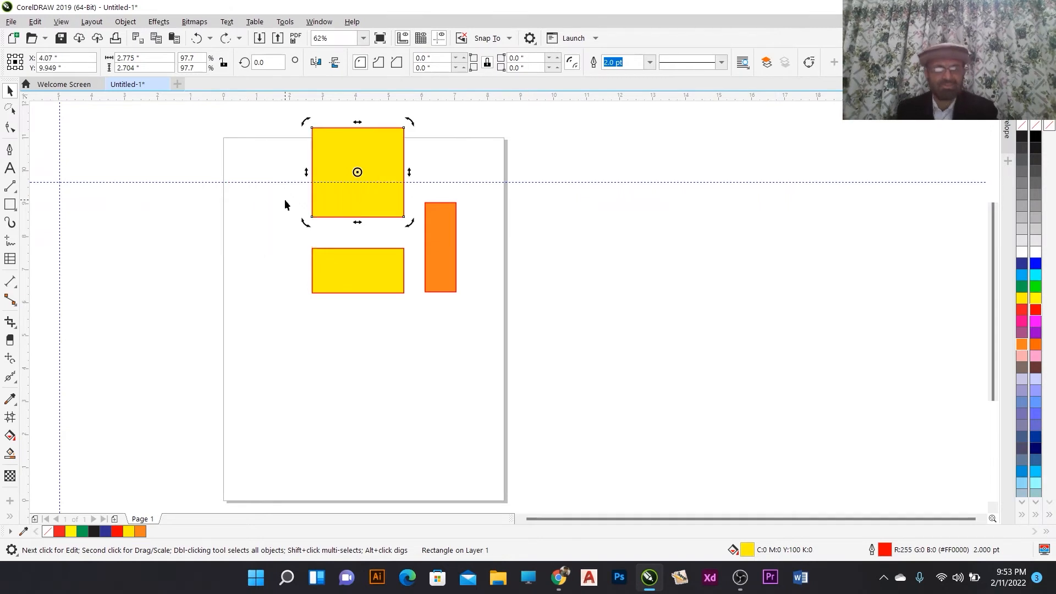
pyautogui.hotkey('ctrl', 'z')
# - Group all three rectangles together and set their outline width to 10.0 pt
pyautogui.moveTo(249, 174); pyautogui.dragTo(492, 329)
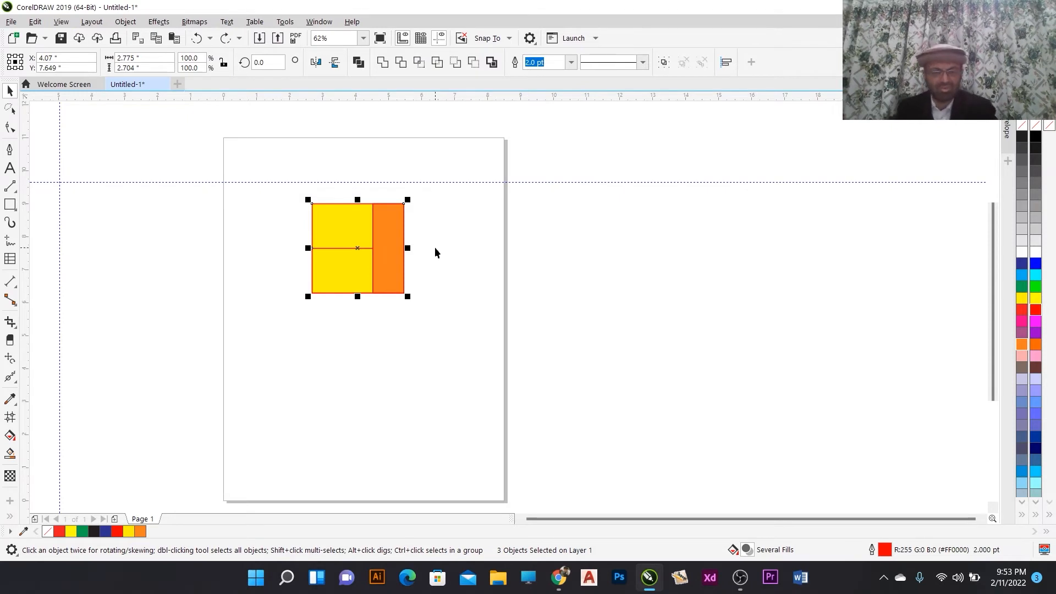
pyautogui.hotkey('ctrl', 'g')
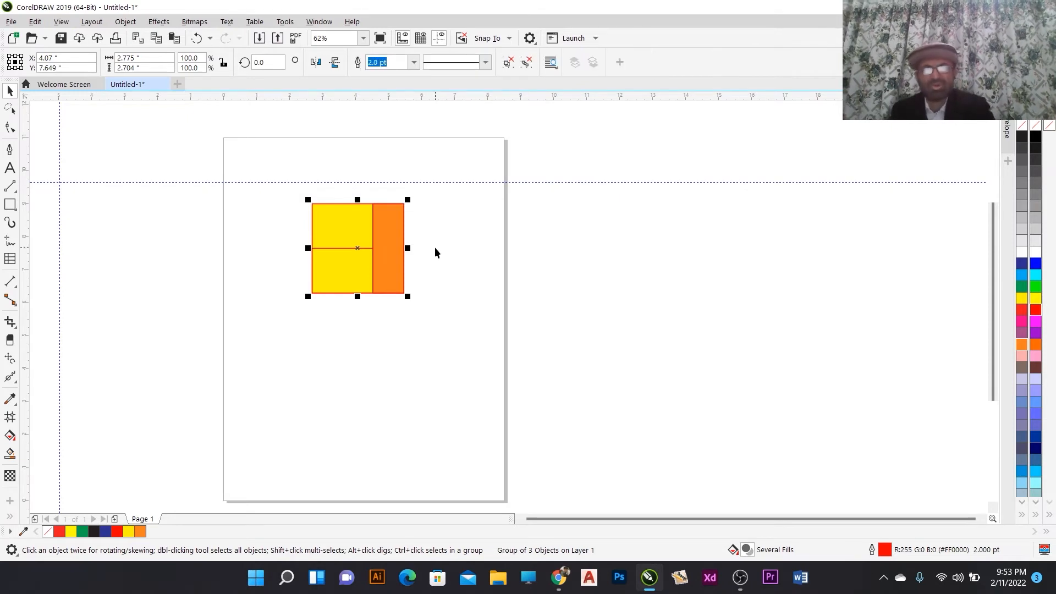
pyautogui.click(487, 64)
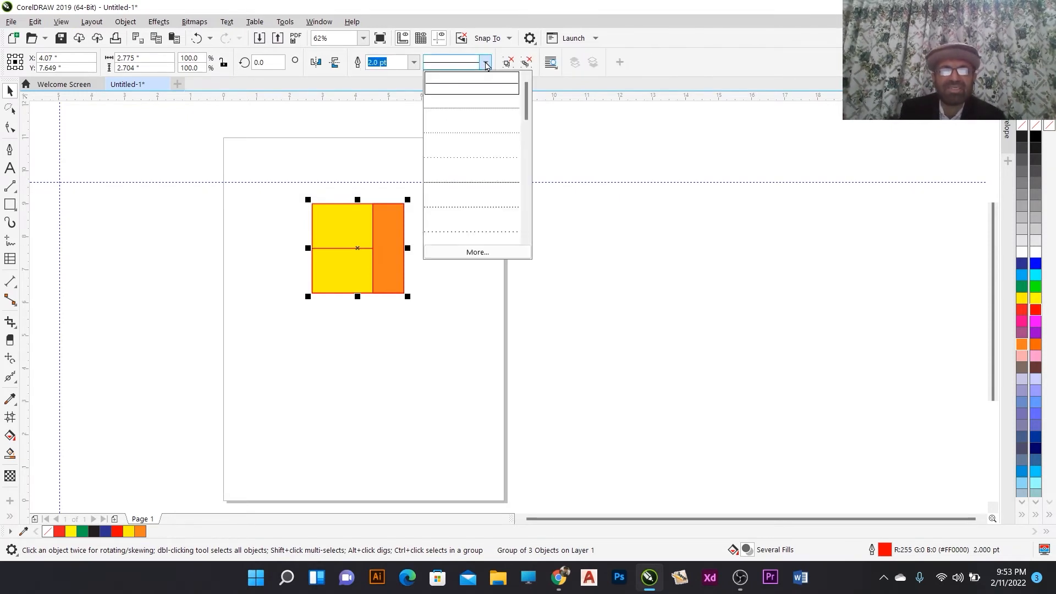
pyautogui.click(414, 65)
pyautogui.click(414, 65)
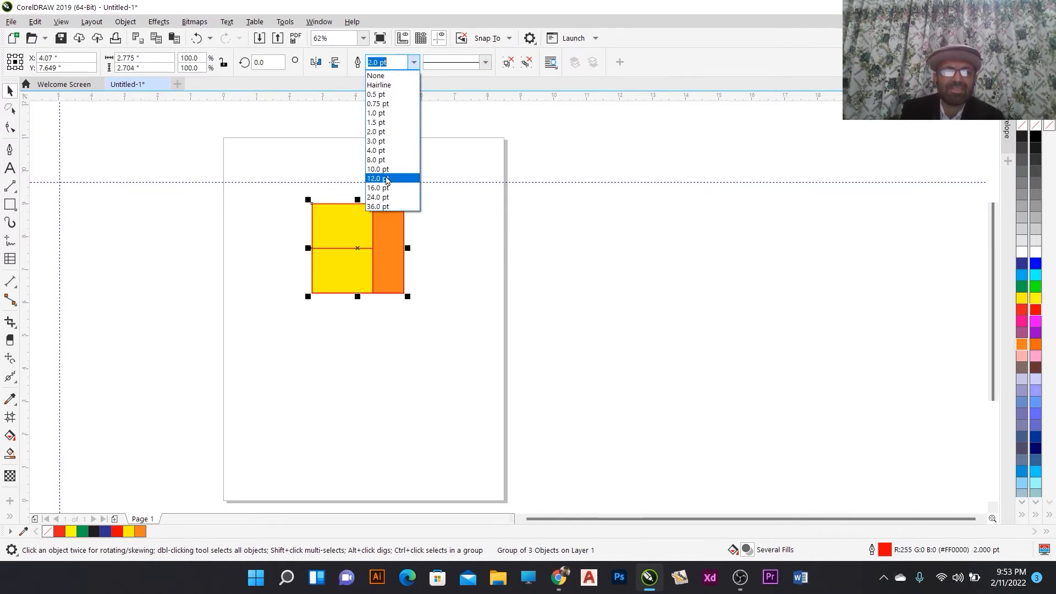
pyautogui.click(388, 171)
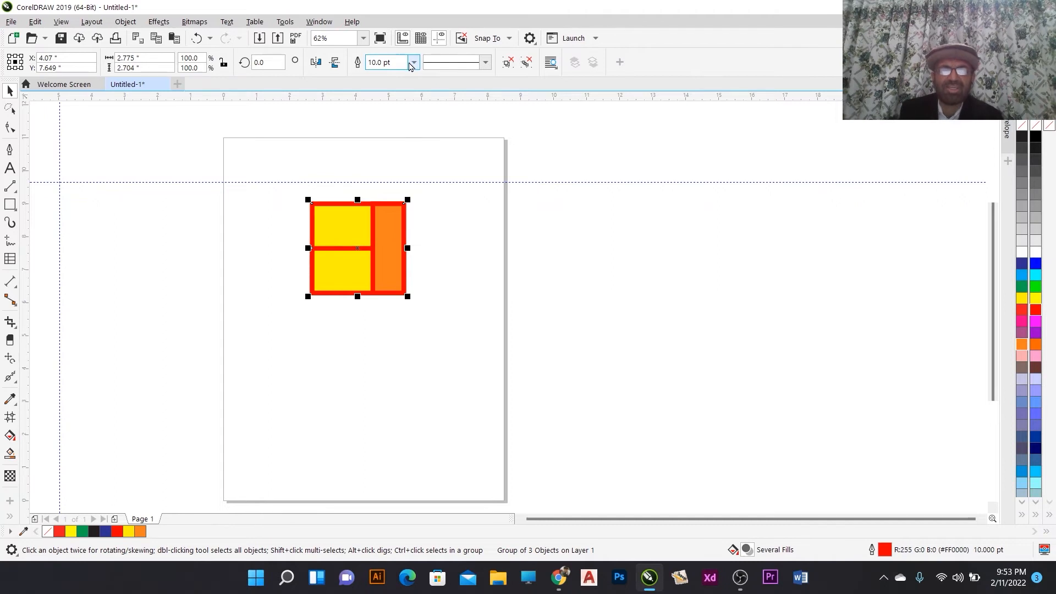
# - Change the grouped rectangles' outline style to a dash-dot line
pyautogui.click(485, 62)
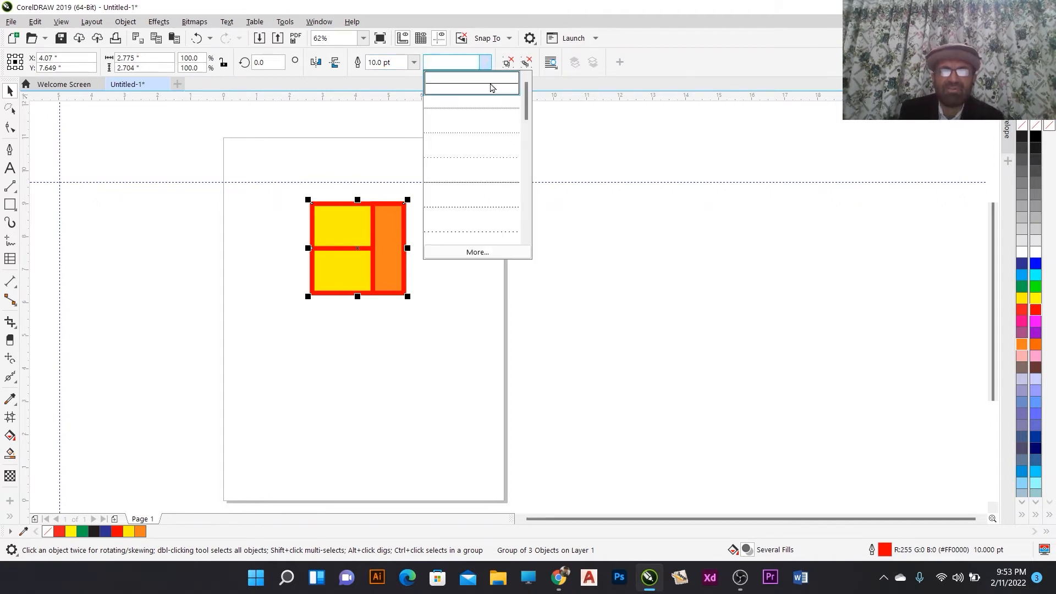
pyautogui.click(483, 232)
pyautogui.click(485, 62)
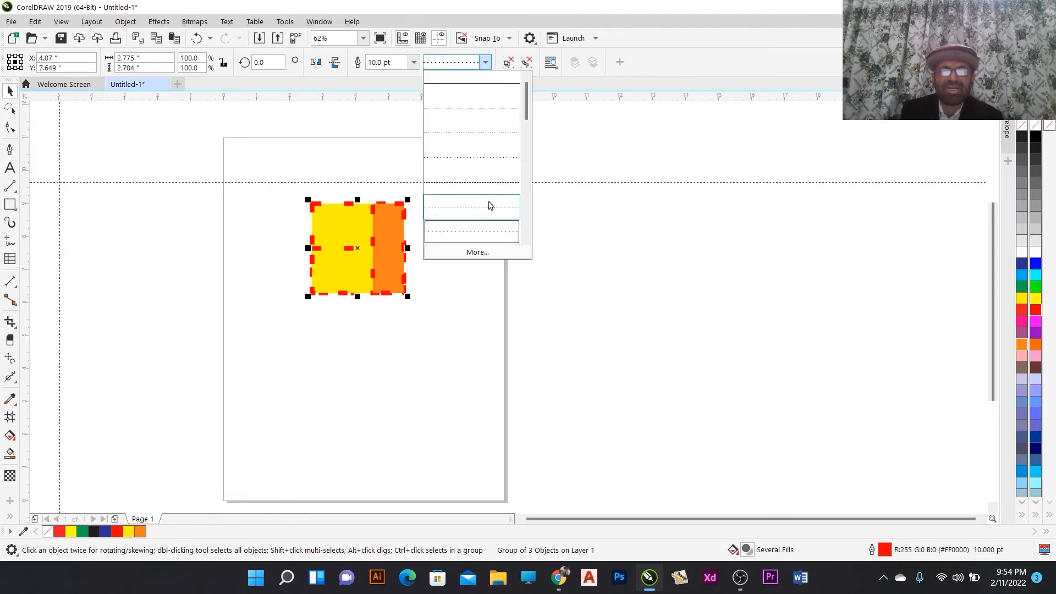
pyautogui.moveTo(530, 113); pyautogui.dragTo(529, 166)
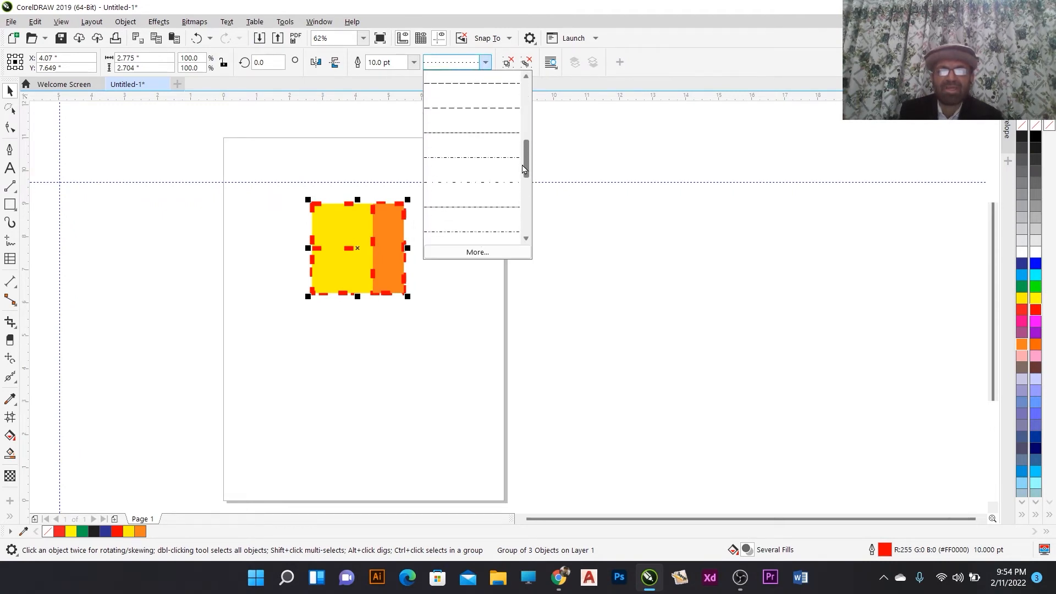
pyautogui.click(476, 186)
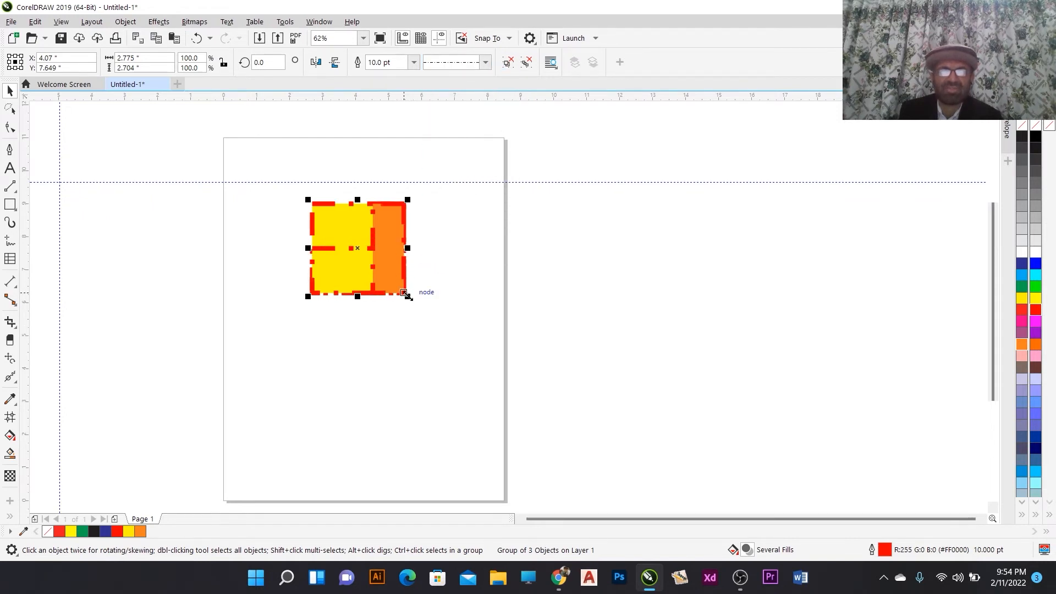
# - Enlarge the group to about 6.8 by 6.6 inches and set its outline width to 2.0 pt
pyautogui.moveTo(408, 296); pyautogui.dragTo(606, 425)
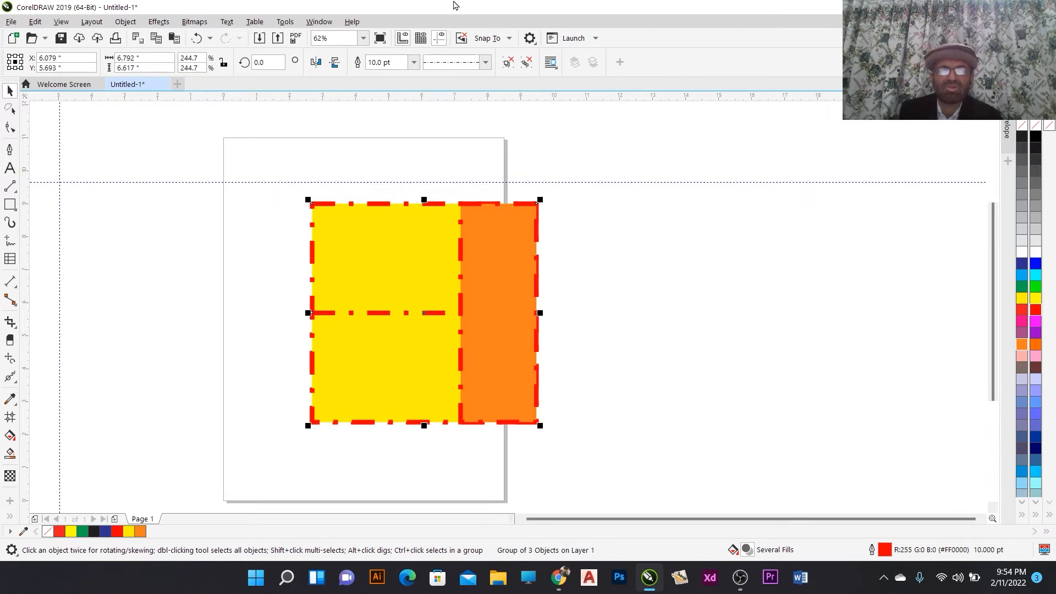
pyautogui.click(414, 62)
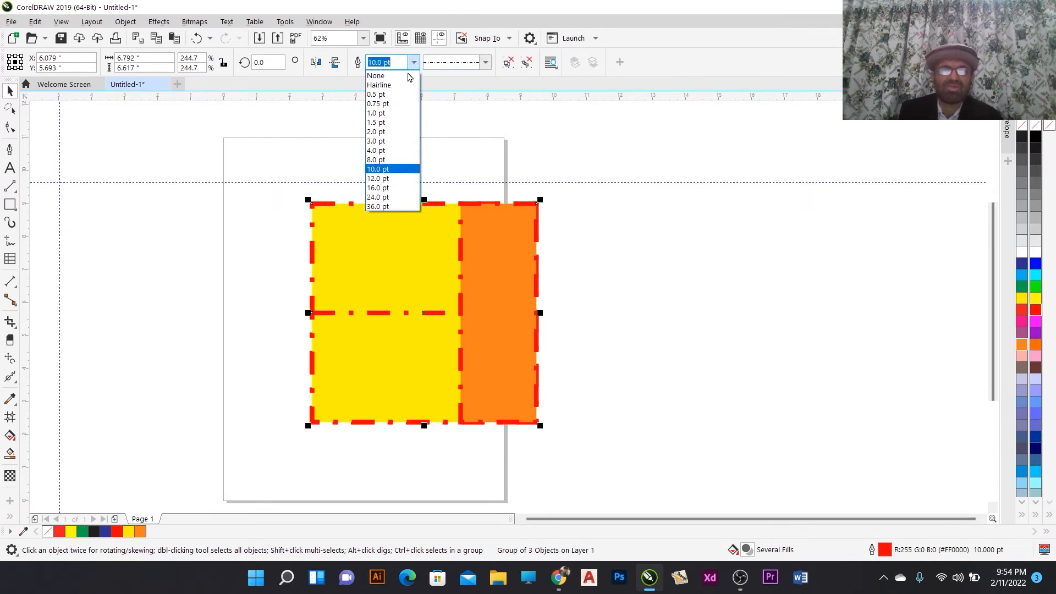
pyautogui.click(394, 132)
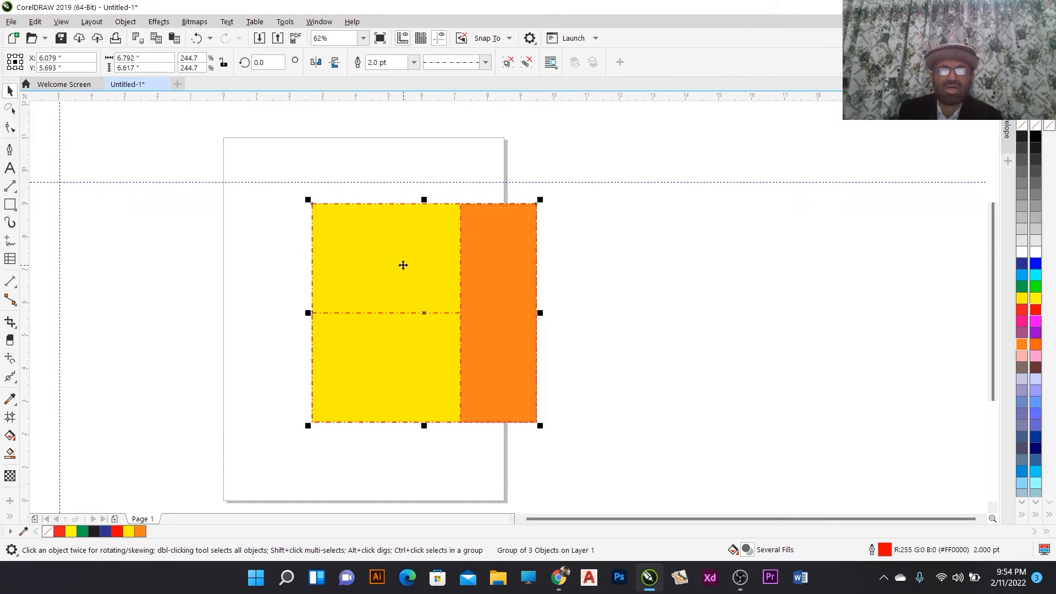
# - Zoom in to inspect the dash-dot outlines, zoom back out, and deselect the group
pyautogui.scroll(2, 403, 265)
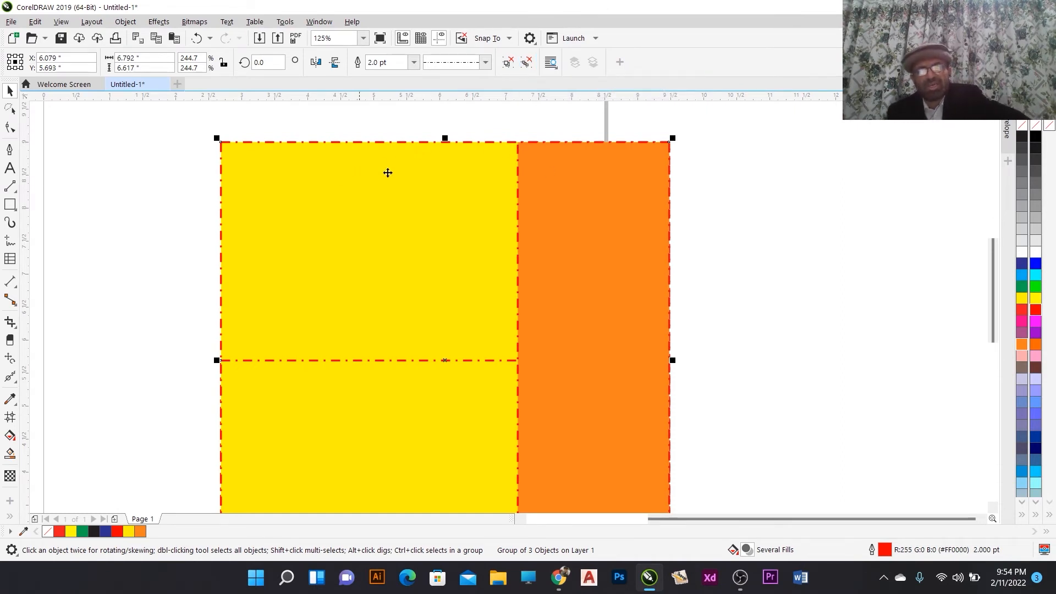
pyautogui.scroll(-3, 498, 231)
pyautogui.scroll(3, 501, 209)
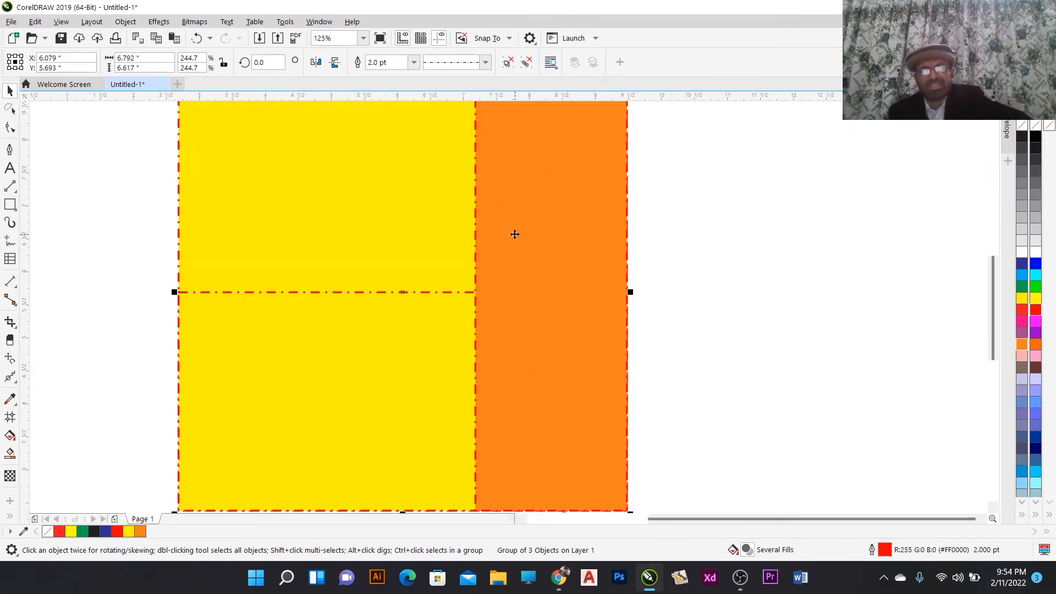
pyautogui.scroll(-3, 515, 235)
pyautogui.scroll(1, 488, 217)
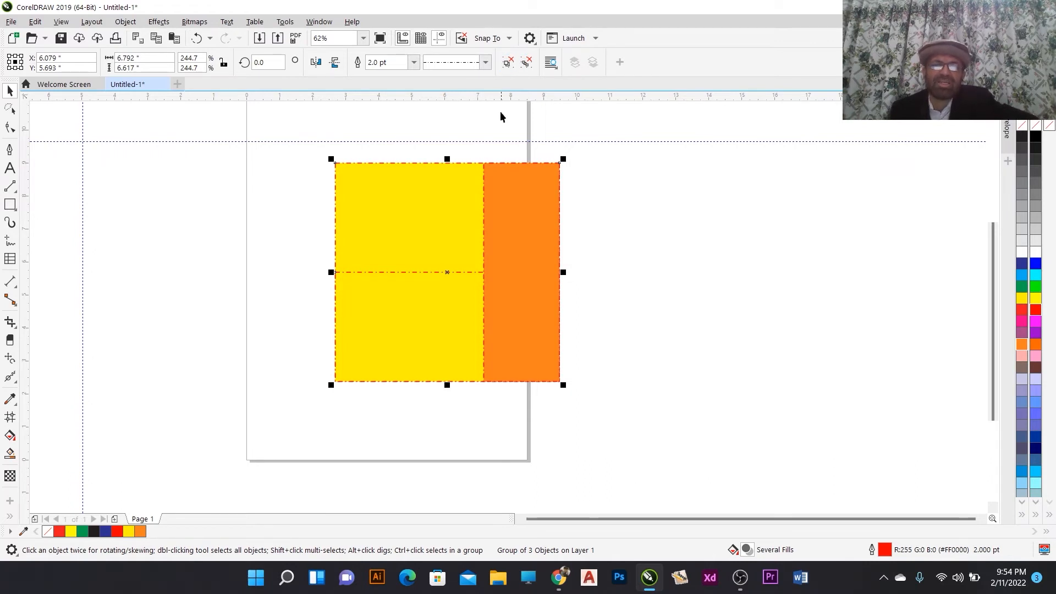
pyautogui.click(613, 197)
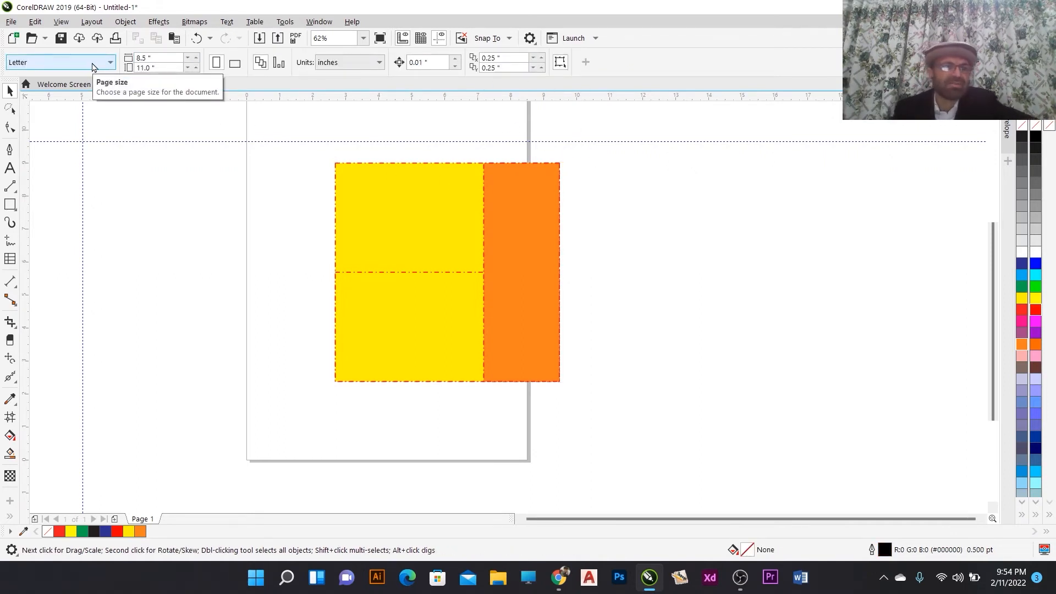
# - Switch the page size to Custom, set the page width to 12 inches, then undo the width change
pyautogui.click(94, 67)
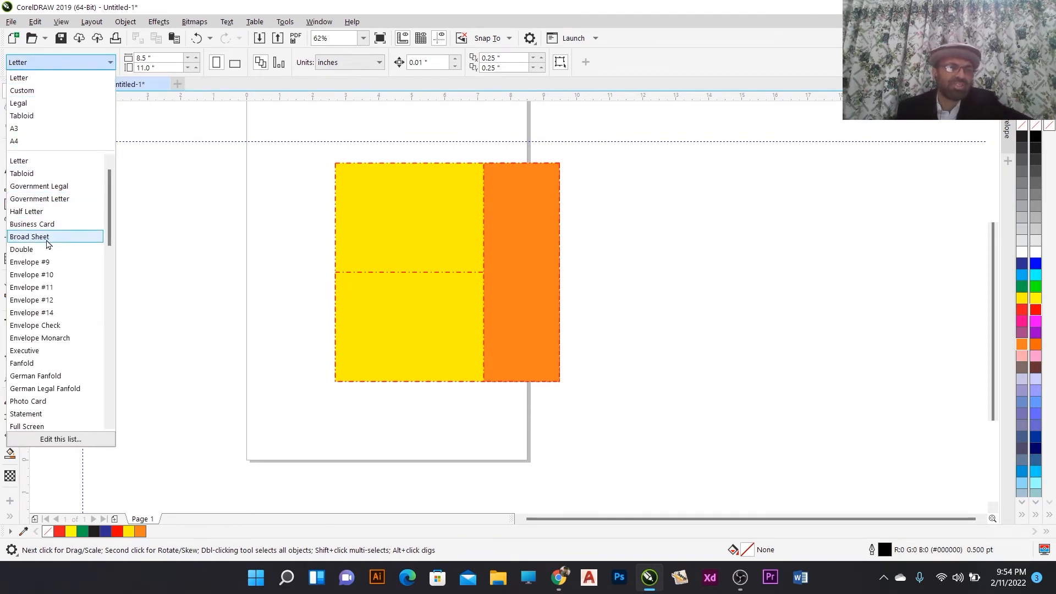
pyautogui.click(42, 95)
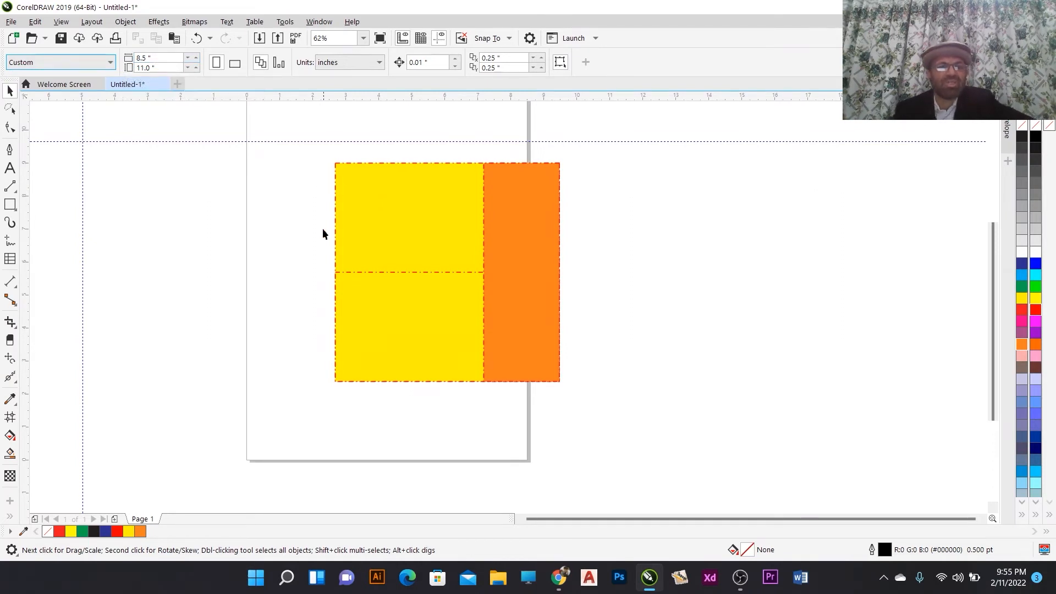
pyautogui.scroll(-2, 311, 246)
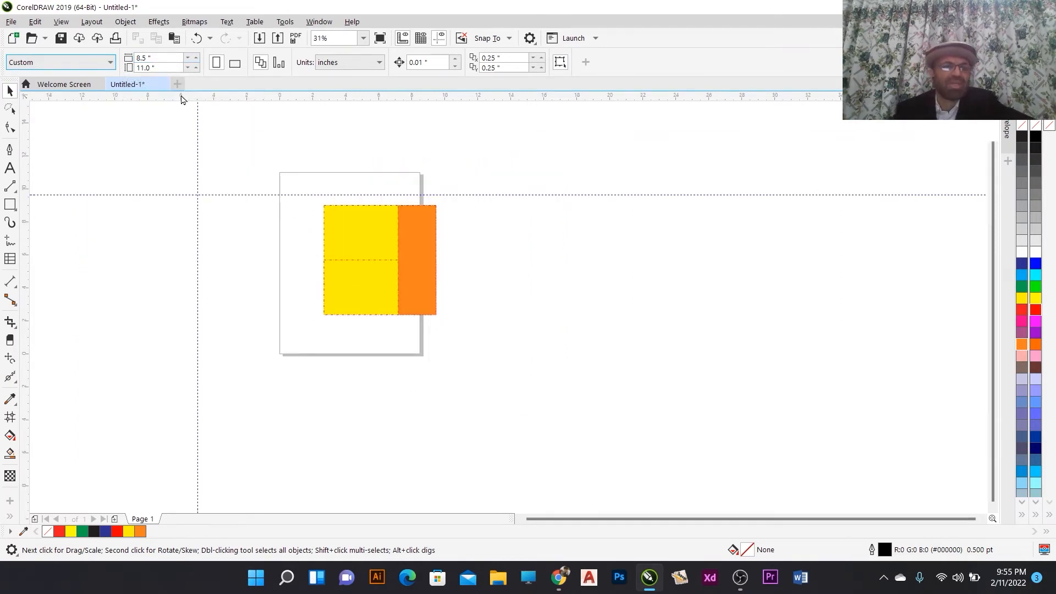
pyautogui.click(149, 58)
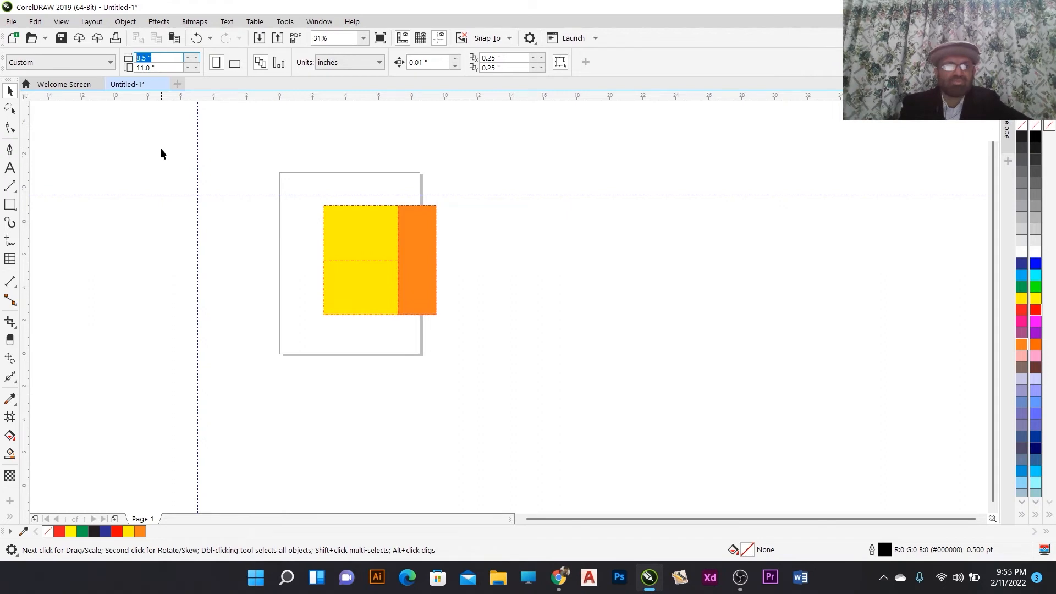
pyautogui.write('12')
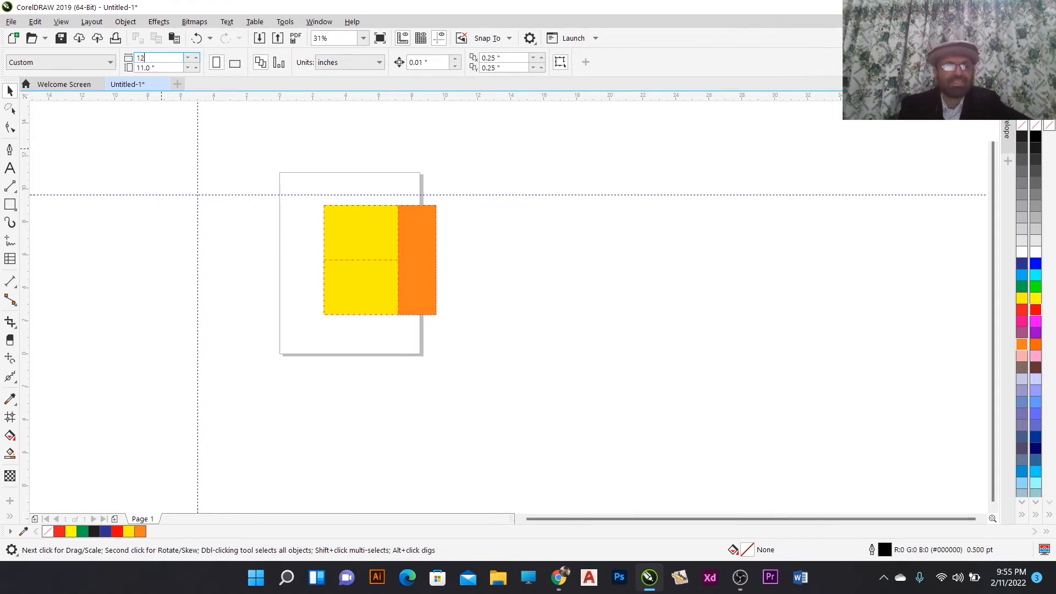
pyautogui.press('Return')
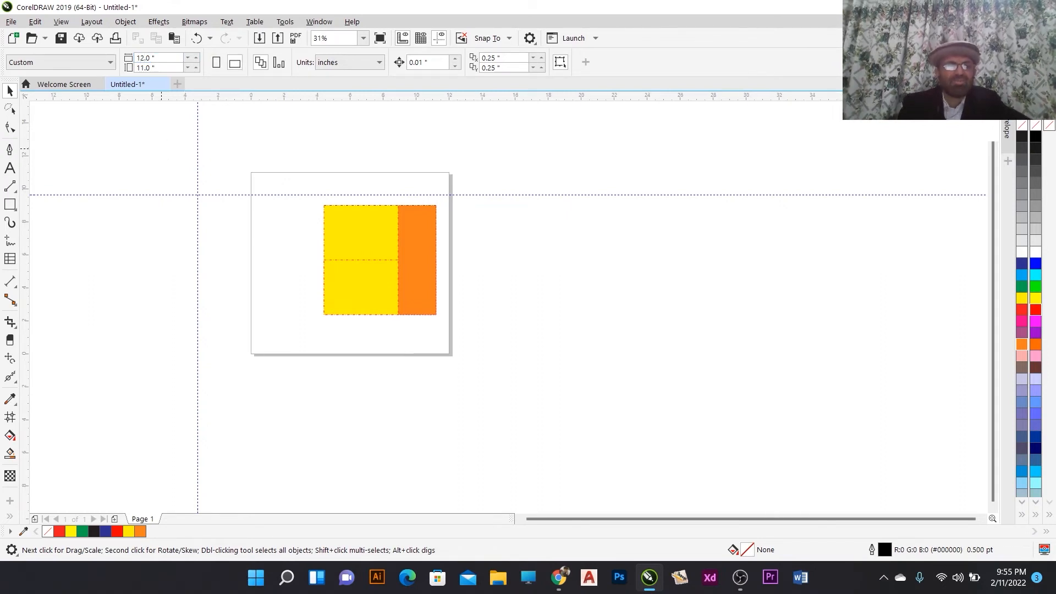
pyautogui.click(162, 68)
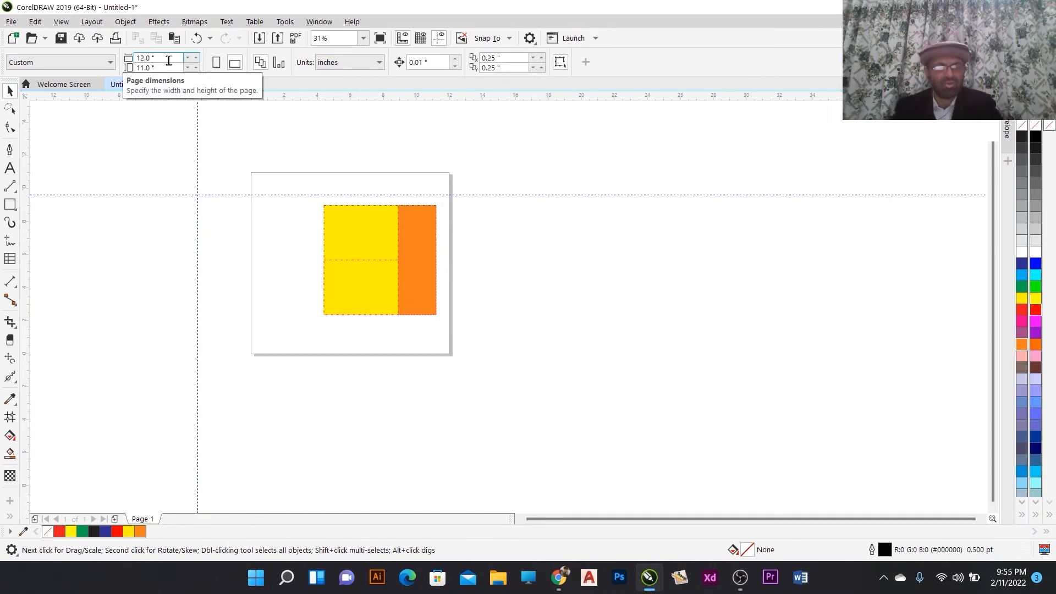
pyautogui.hotkey('ctrl', 'z')
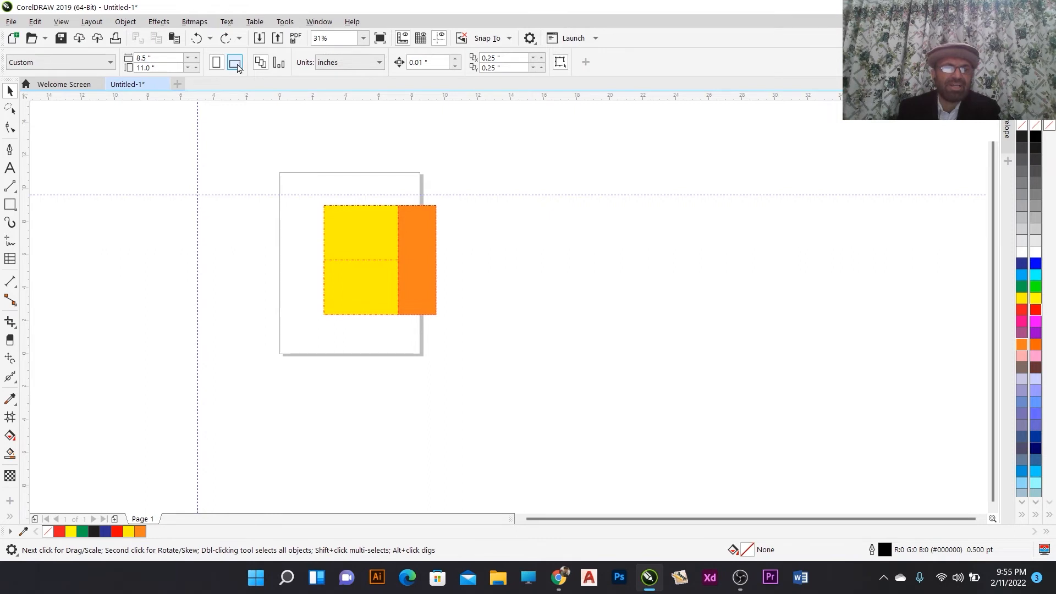
# - Toggle the page orientation between landscape and portrait twice, ending in portrait
pyautogui.click(236, 64)
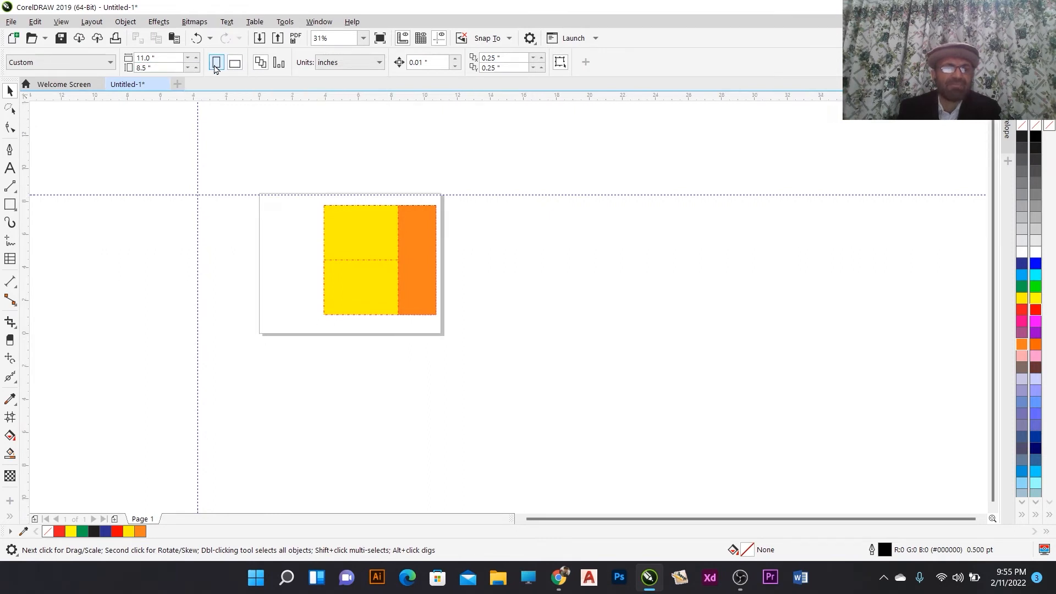
pyautogui.click(217, 64)
pyautogui.click(235, 63)
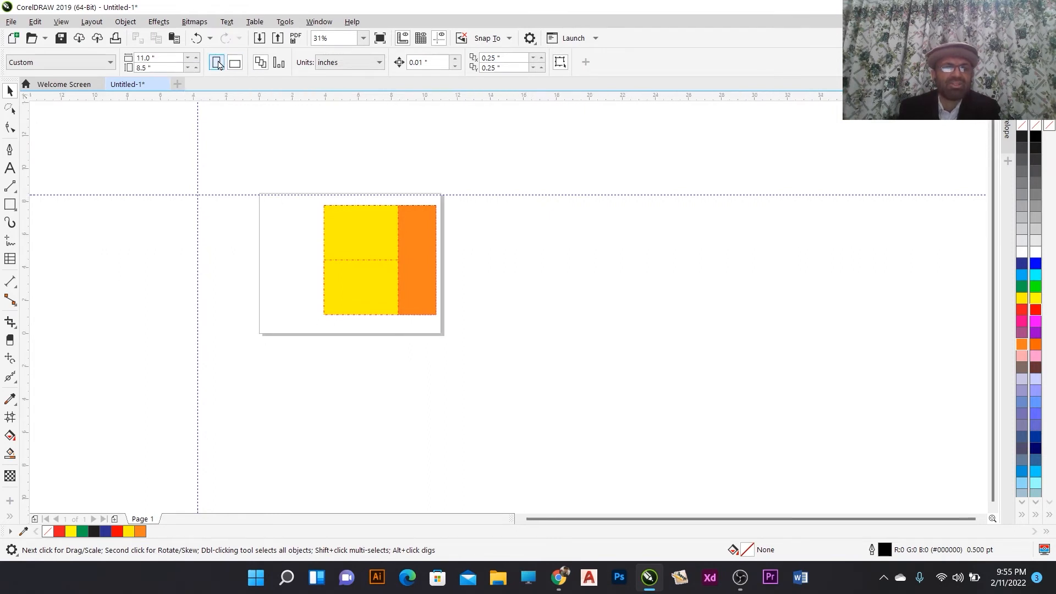
pyautogui.click(217, 64)
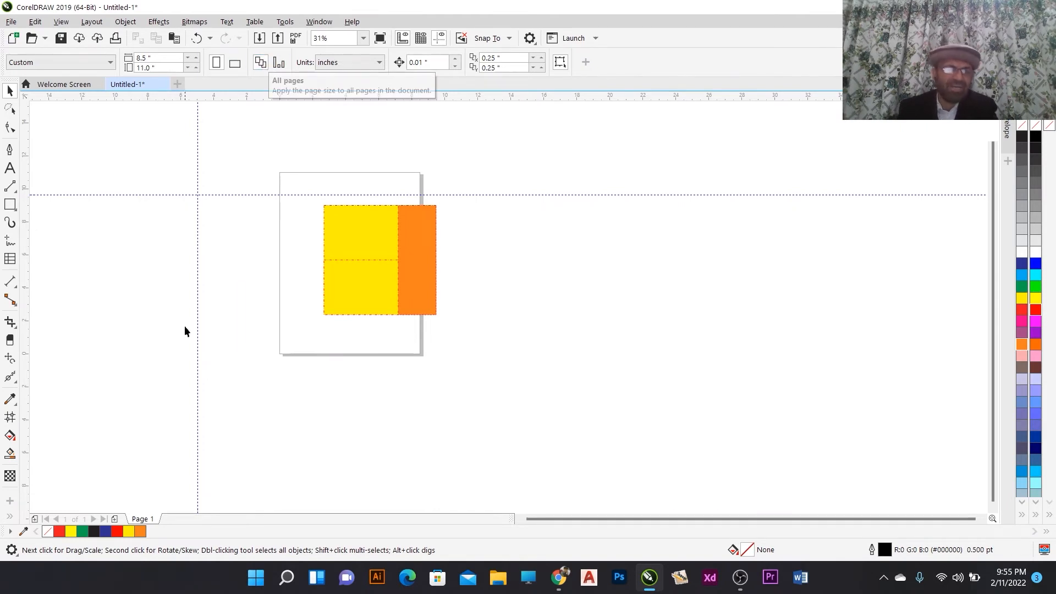
# - Add five new pages to the document
pyautogui.click(113, 519)
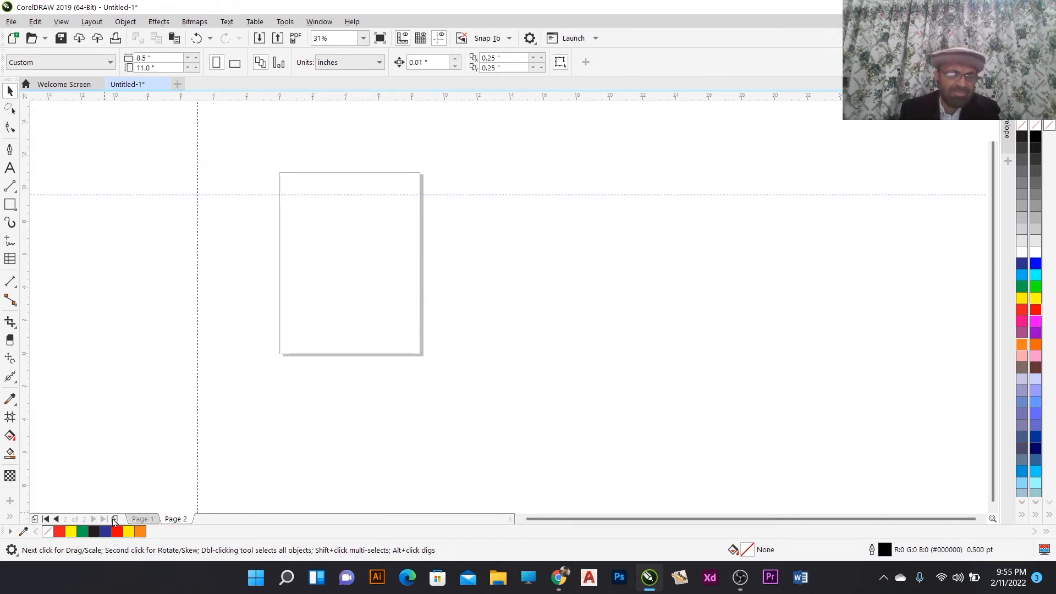
pyautogui.click(114, 519)
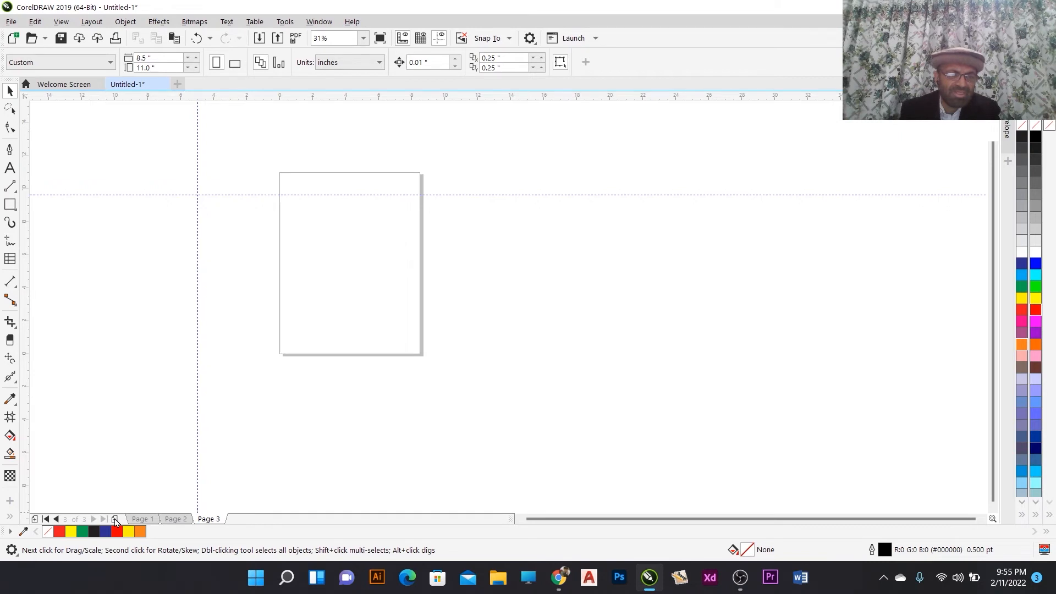
pyautogui.click(115, 519)
pyautogui.click(115, 519)
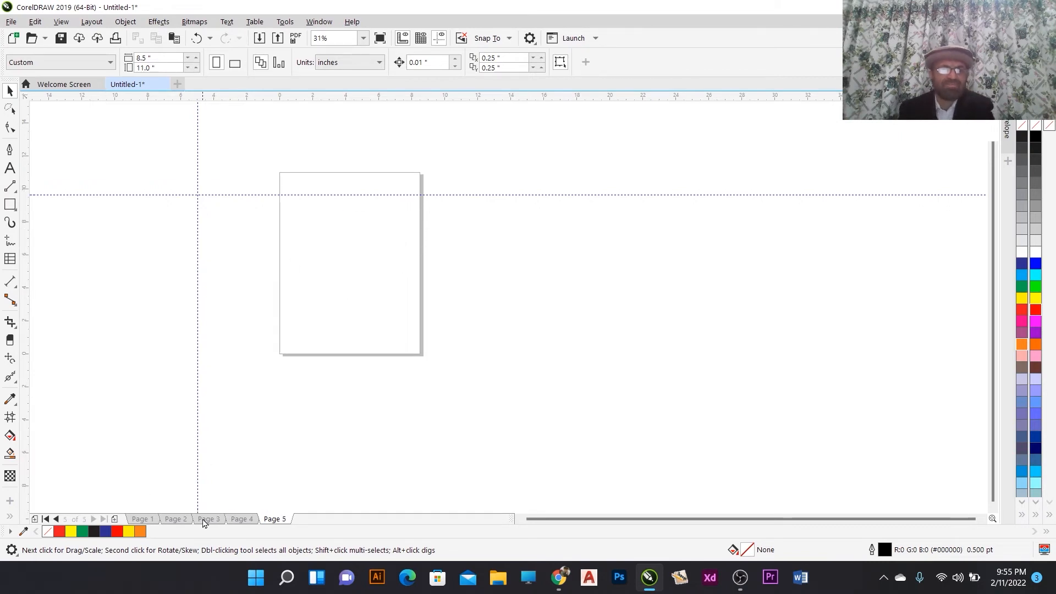
pyautogui.click(115, 519)
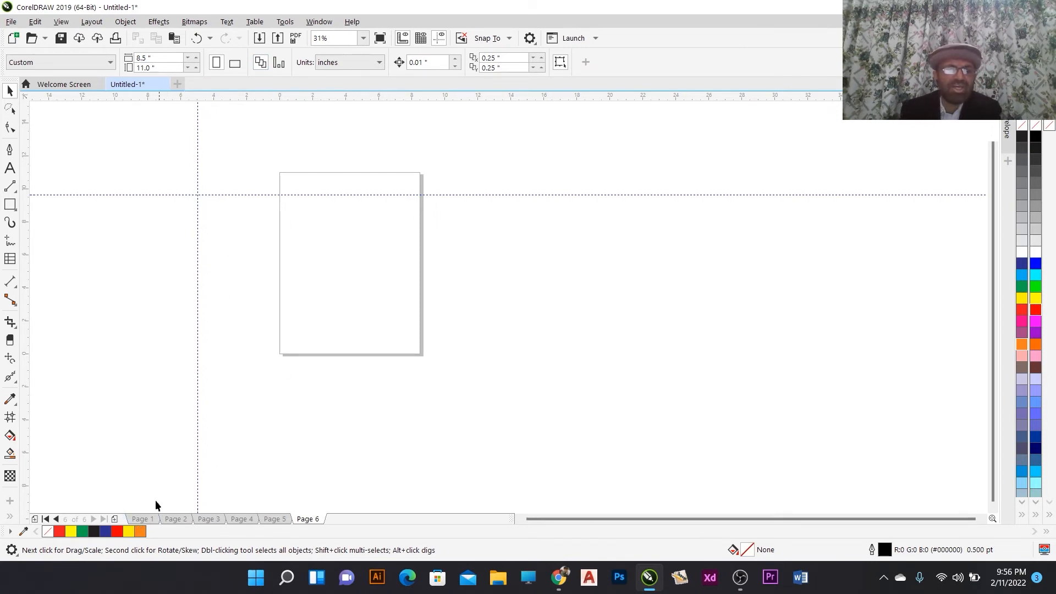
# - Browse through the pages one by one and return to Page 1
pyautogui.click(146, 519)
pyautogui.click(176, 519)
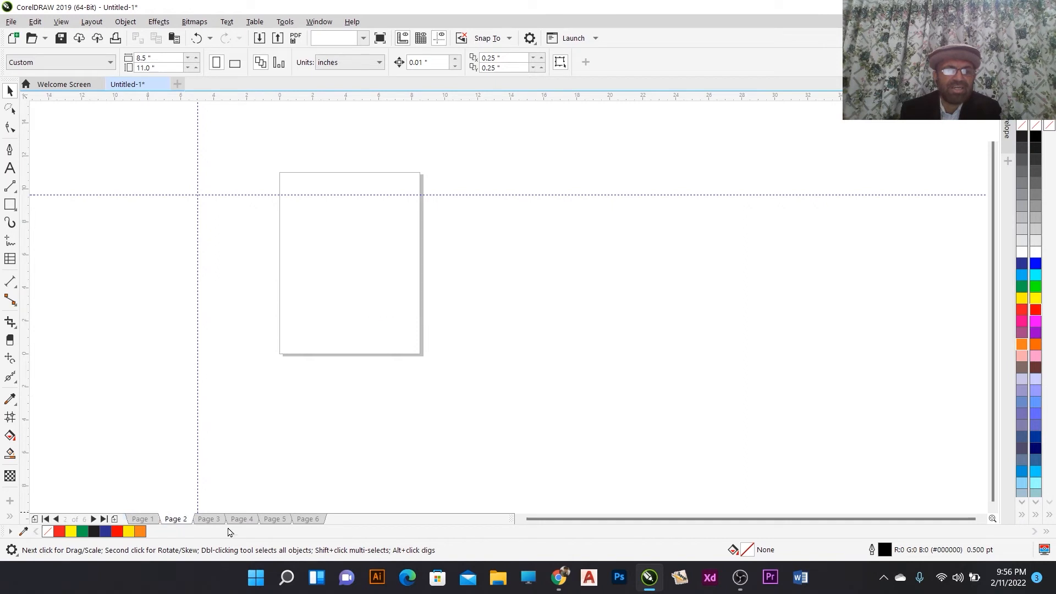
pyautogui.click(209, 519)
pyautogui.click(242, 519)
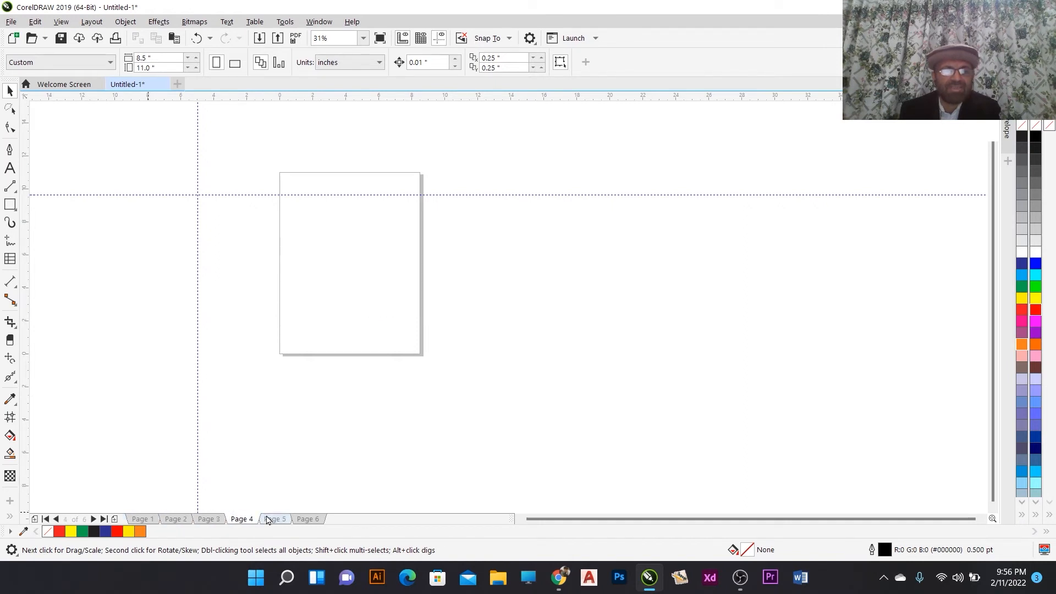
pyautogui.click(275, 519)
pyautogui.click(143, 519)
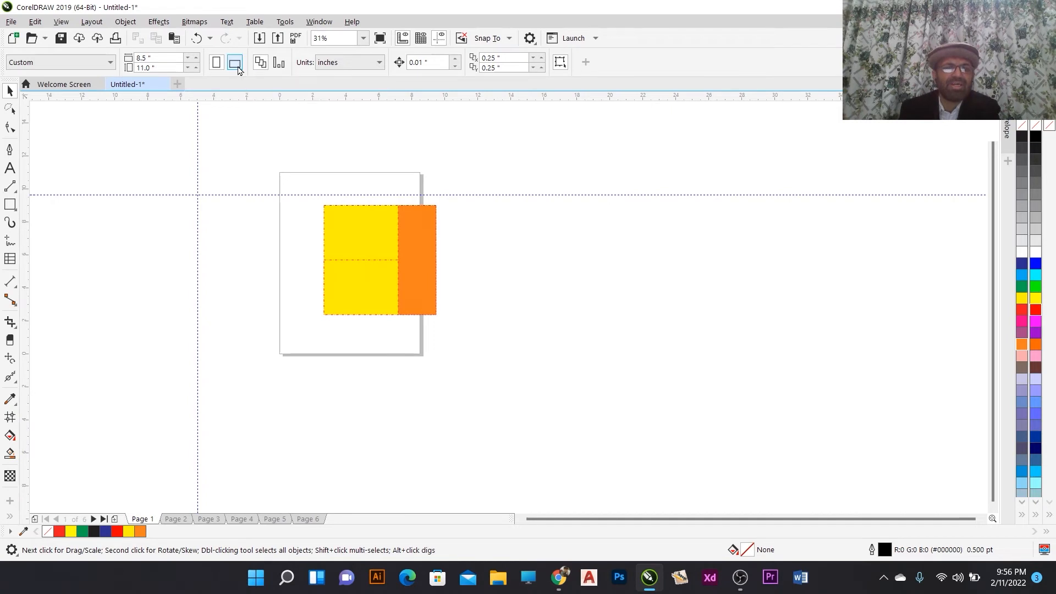
# - Set the page orientation to landscape and check each of the six pages before returning to Page 1
pyautogui.click(235, 63)
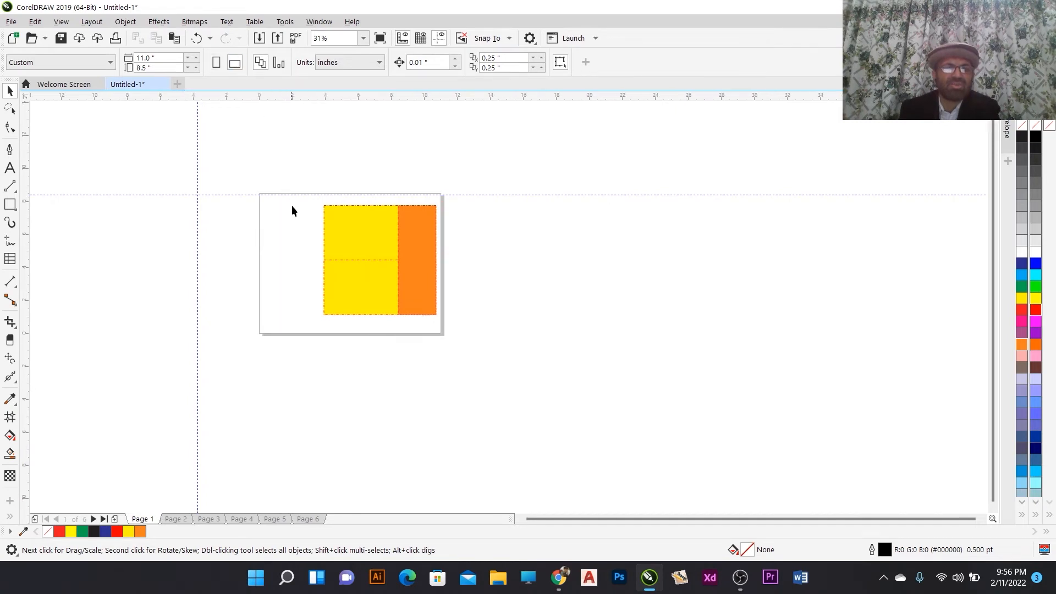
pyautogui.click(176, 519)
pyautogui.click(211, 520)
pyautogui.click(242, 520)
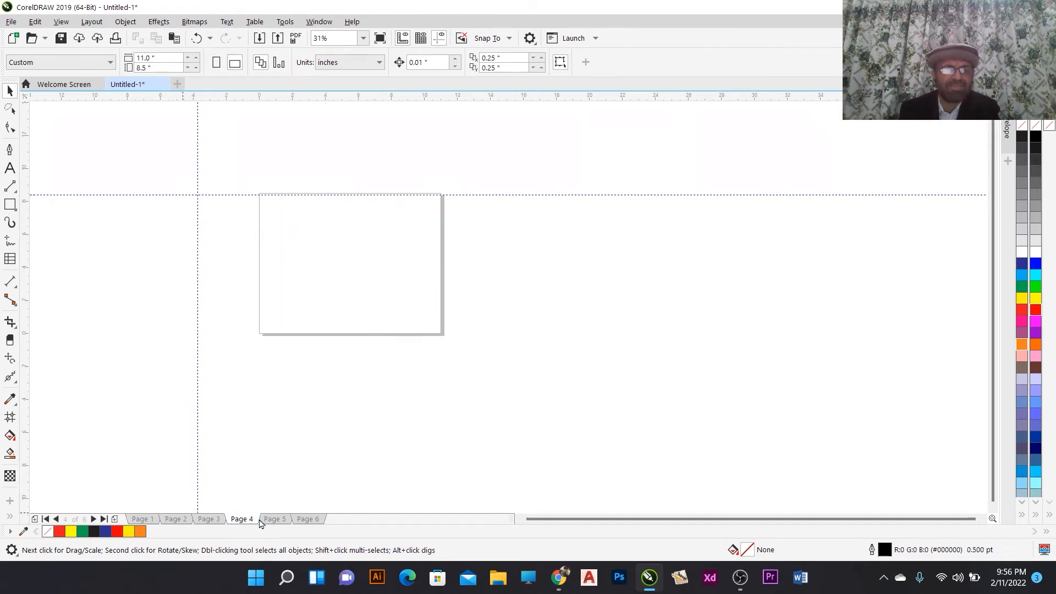
pyautogui.click(275, 520)
pyautogui.click(309, 519)
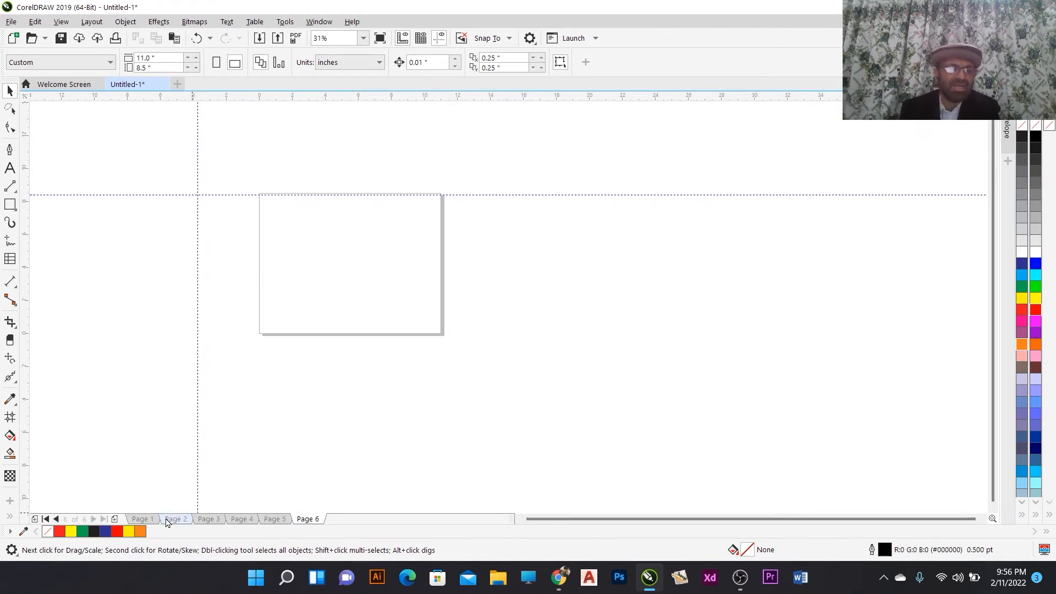
pyautogui.click(143, 519)
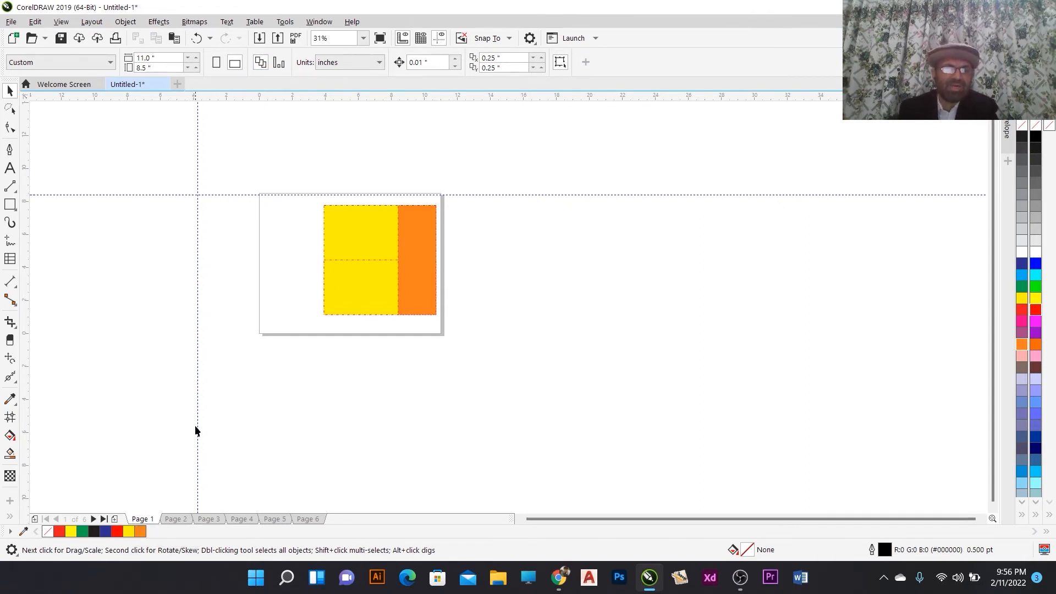
# - Go to Page 2 and switch it to portrait orientation
pyautogui.click(175, 519)
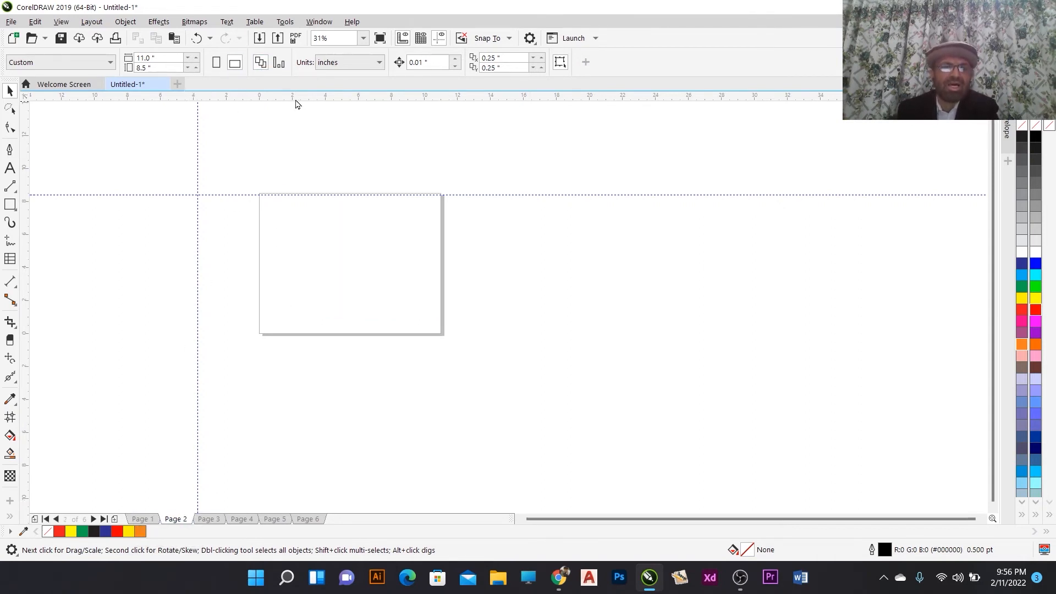
pyautogui.click(216, 63)
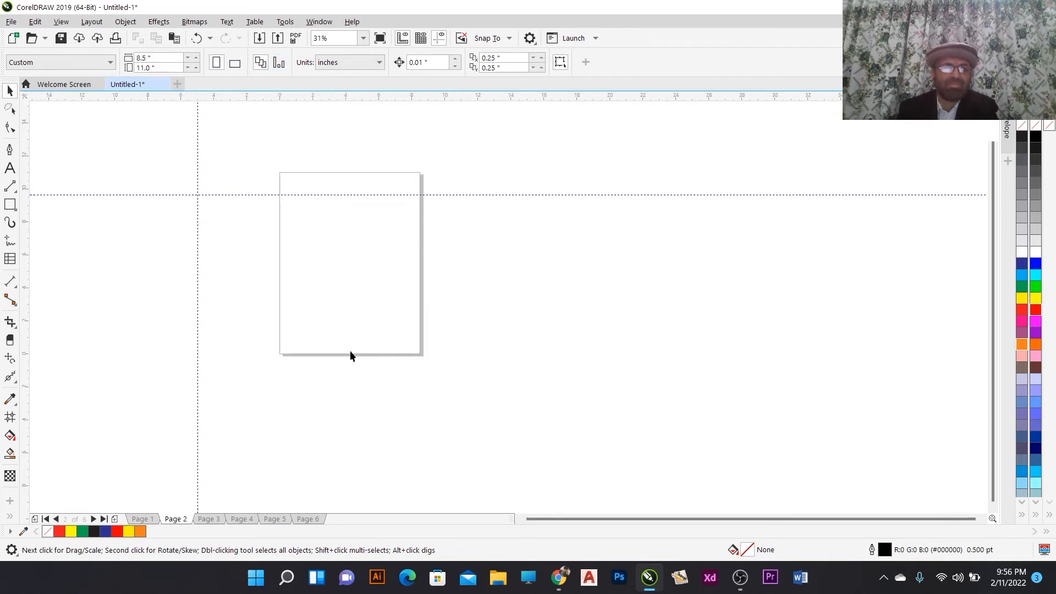
# - Step through Pages 3 to 6, setting Page 4 to portrait, Page 5 to landscape and Page 6 to portrait
pyautogui.click(209, 519)
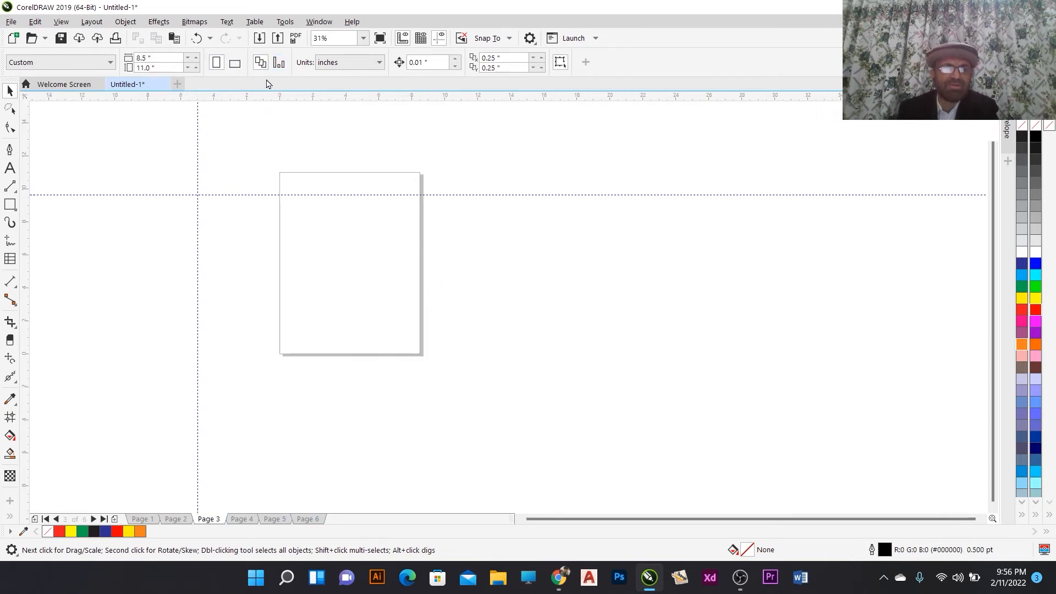
pyautogui.click(246, 520)
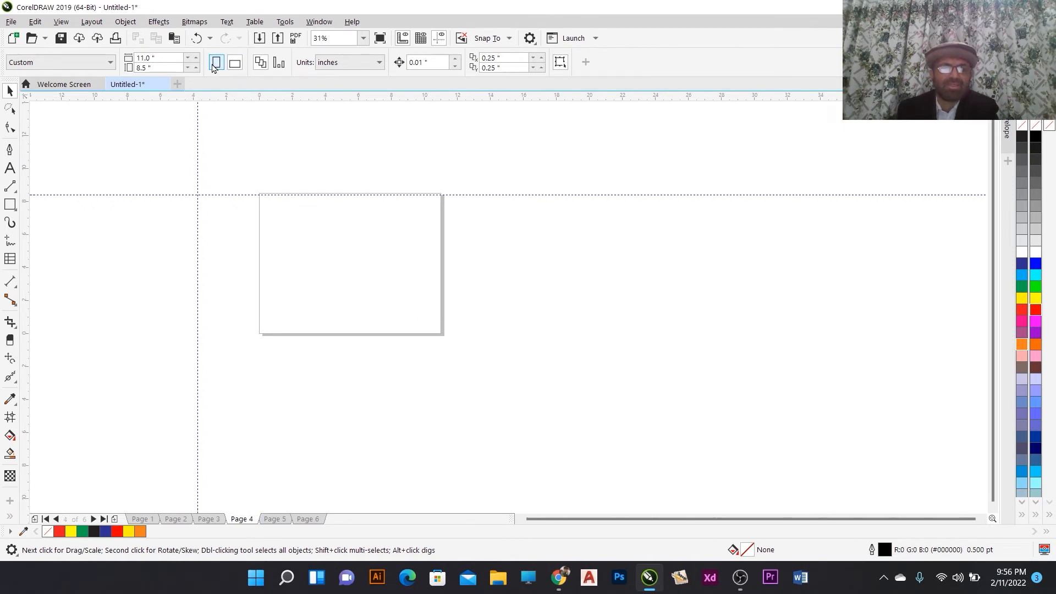
pyautogui.click(215, 63)
pyautogui.click(275, 519)
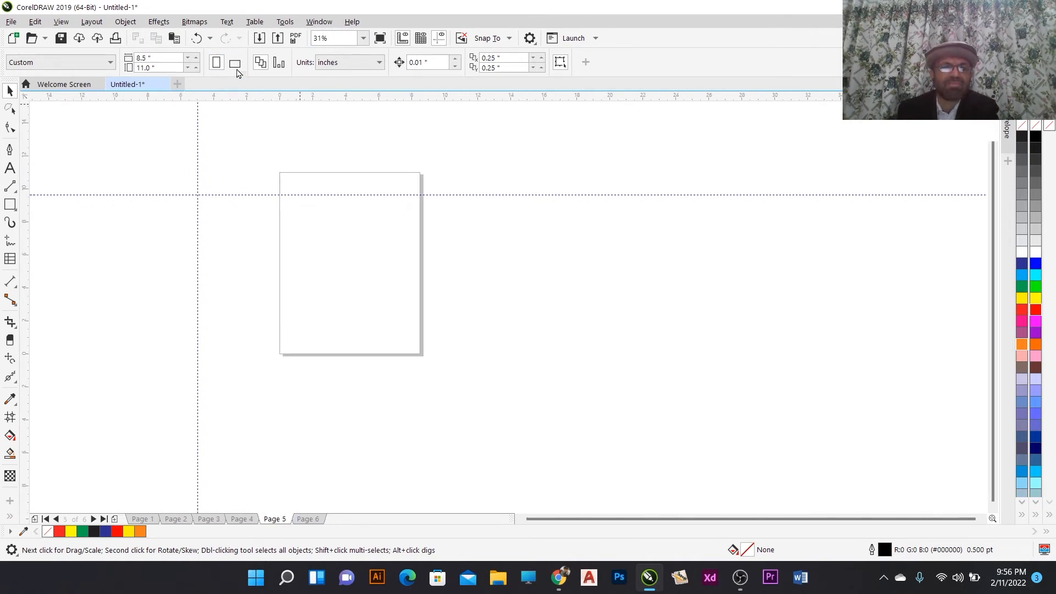
pyautogui.click(236, 65)
pyautogui.click(308, 518)
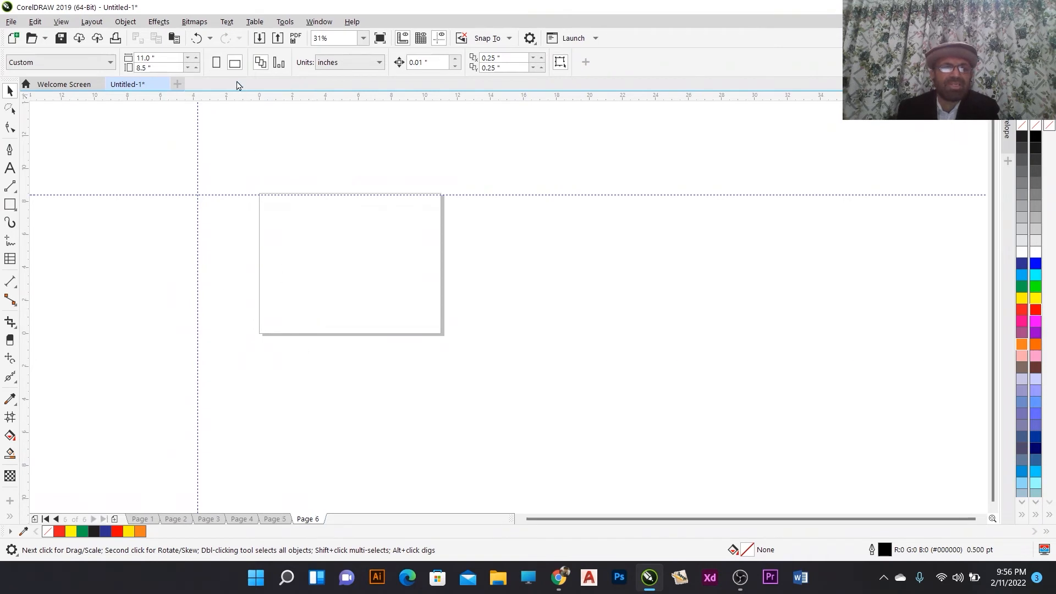
pyautogui.click(216, 63)
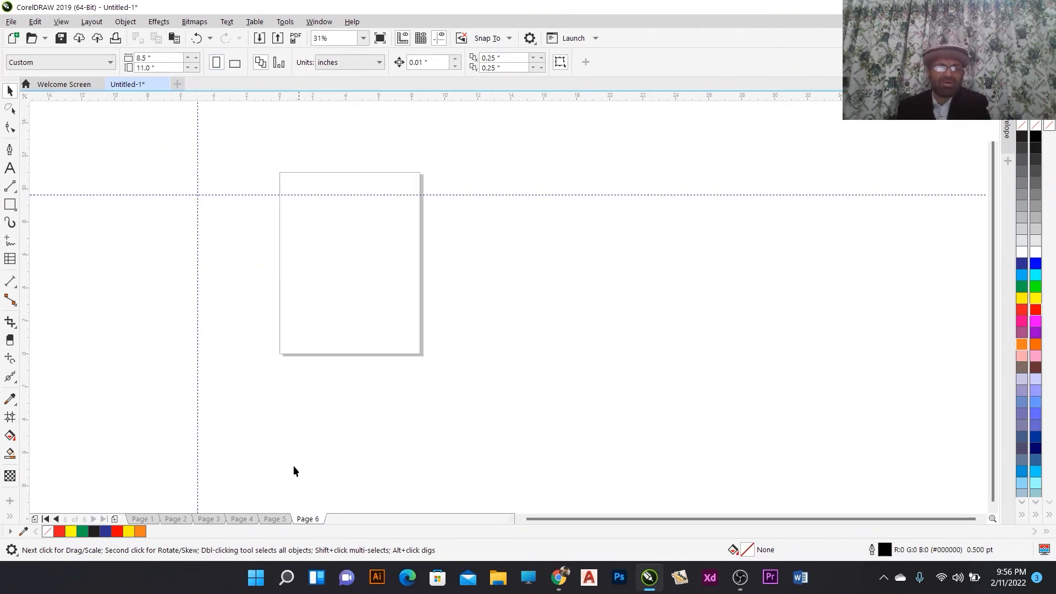
# - Browse Pages 1, 2 and 3 to compare their orientations, returning to Page 1
pyautogui.click(135, 520)
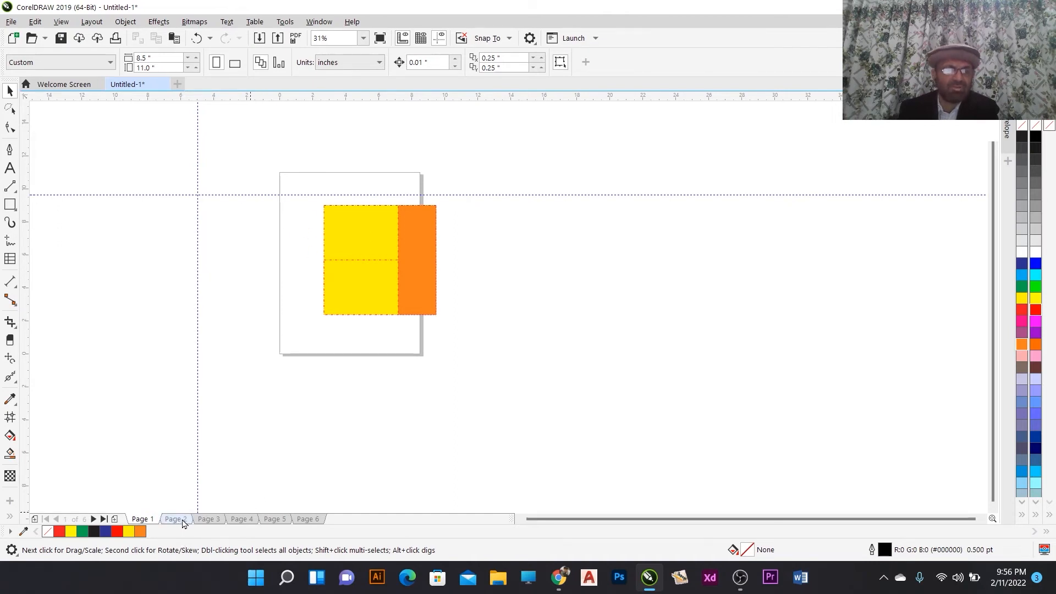
pyautogui.click(183, 520)
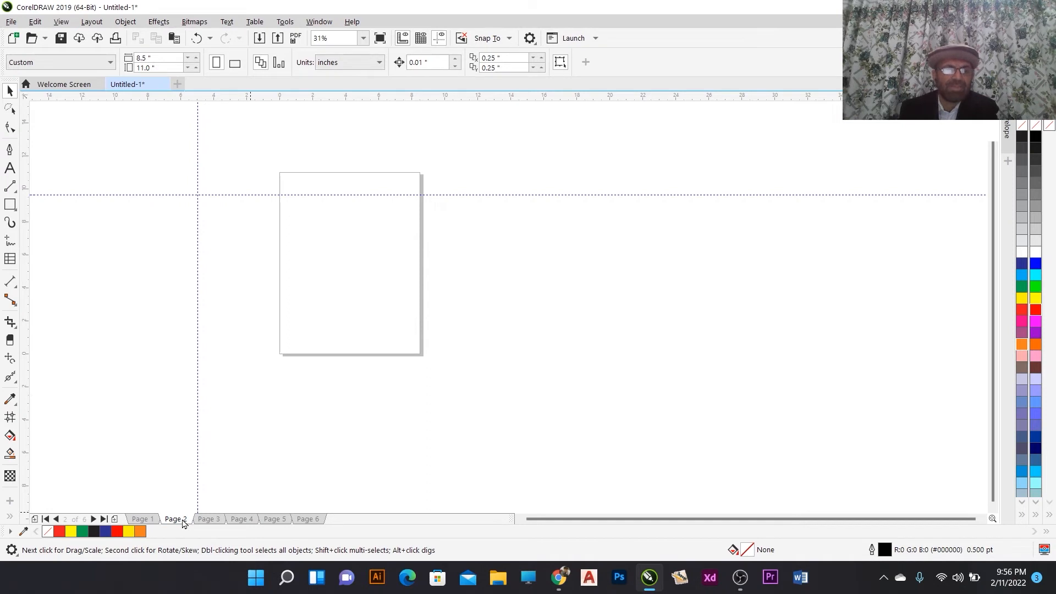
pyautogui.click(209, 519)
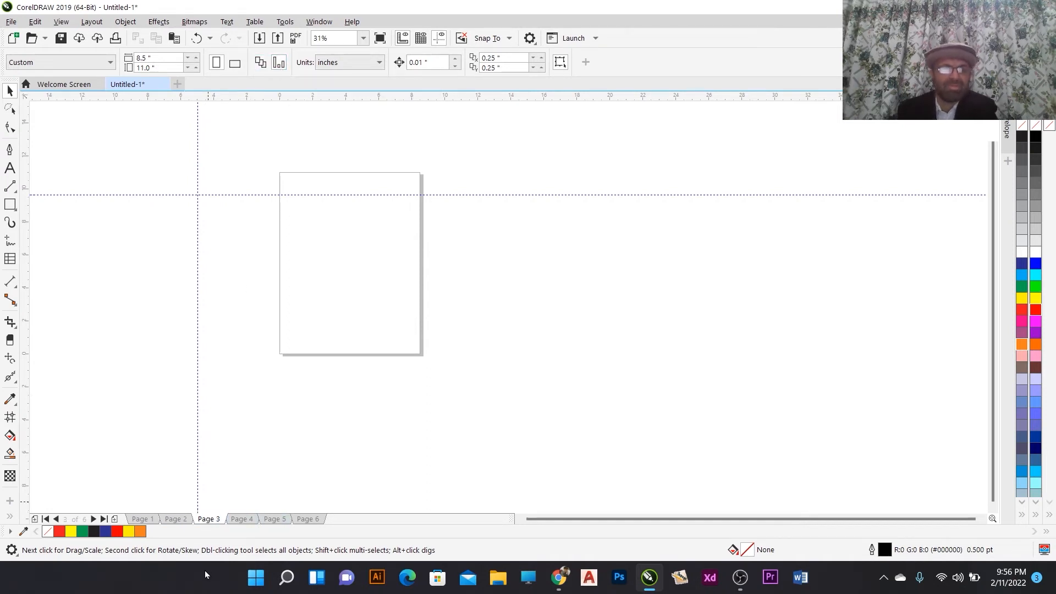
pyautogui.click(138, 519)
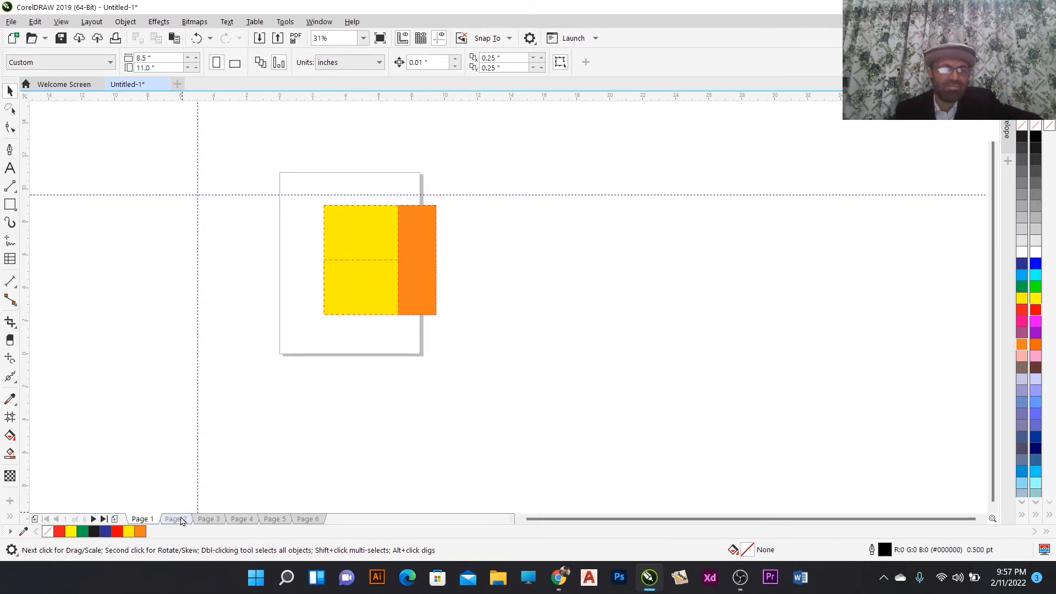
# - Switch Page 2 to landscape orientation and try switching Page 4 to landscape too
pyautogui.click(176, 519)
pyautogui.click(235, 63)
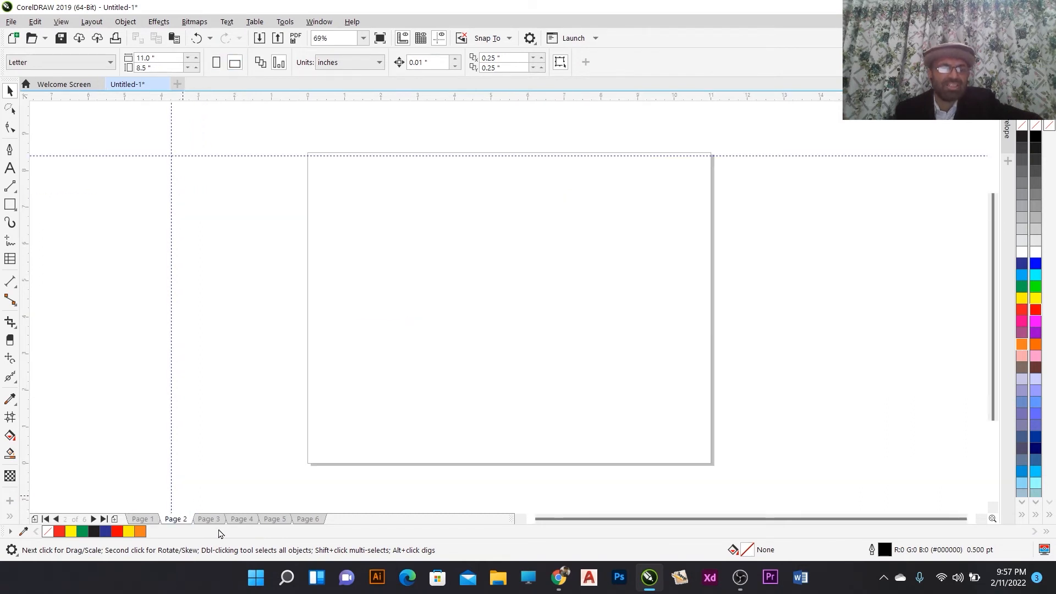
pyautogui.click(208, 518)
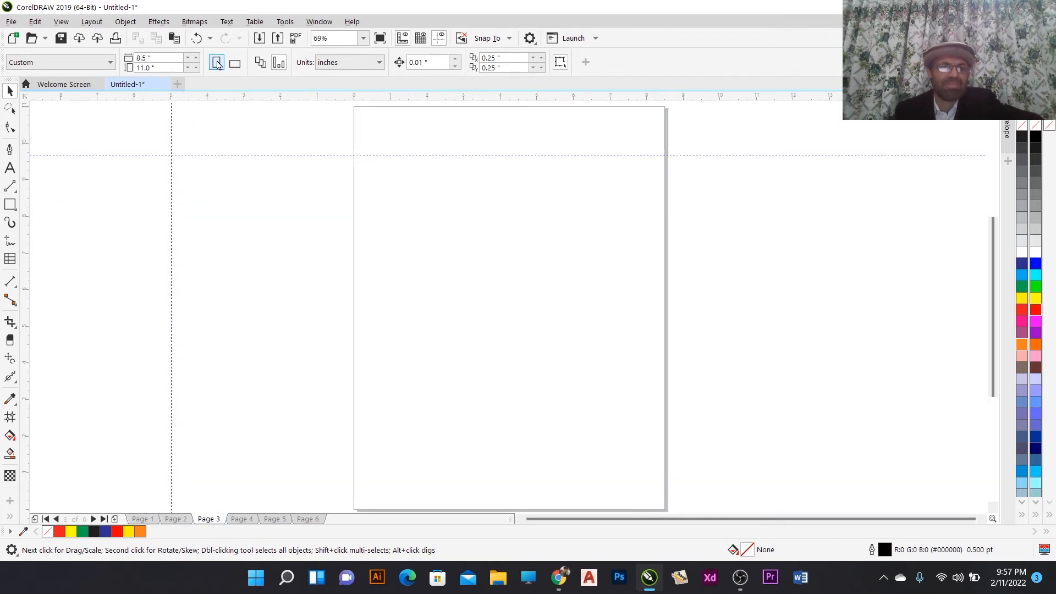
pyautogui.click(242, 518)
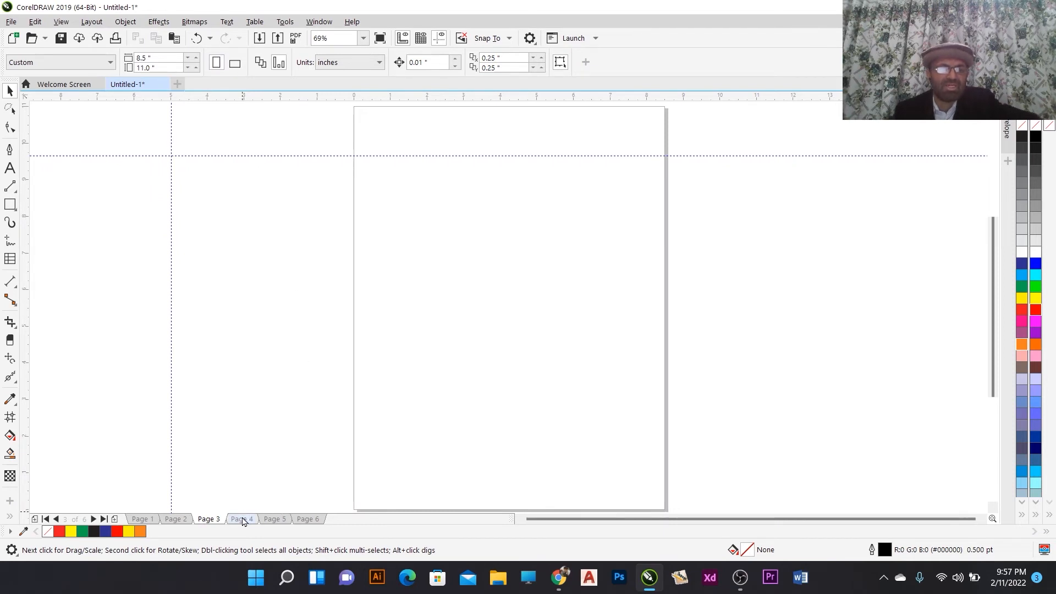
pyautogui.click(235, 63)
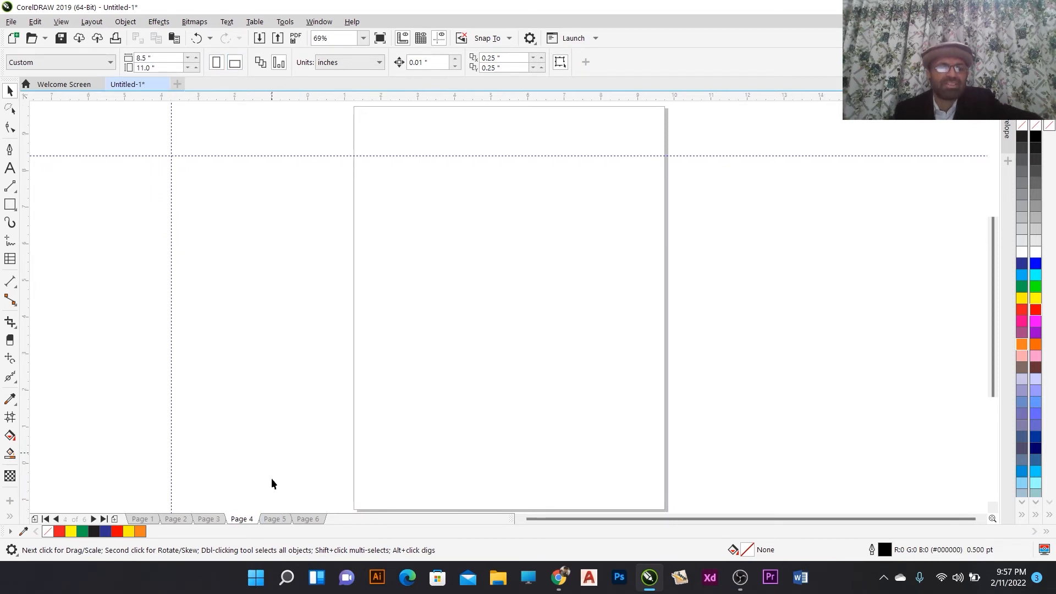
pyautogui.click(302, 519)
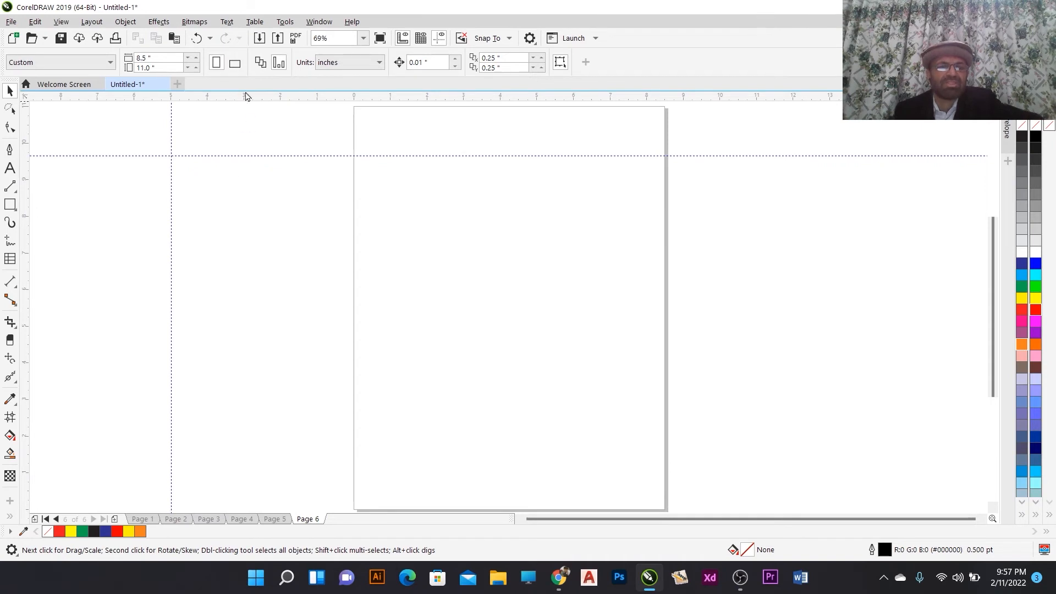
# - Browse through all six pages from Page 1 to Page 6 to compare their orientations
pyautogui.click(137, 520)
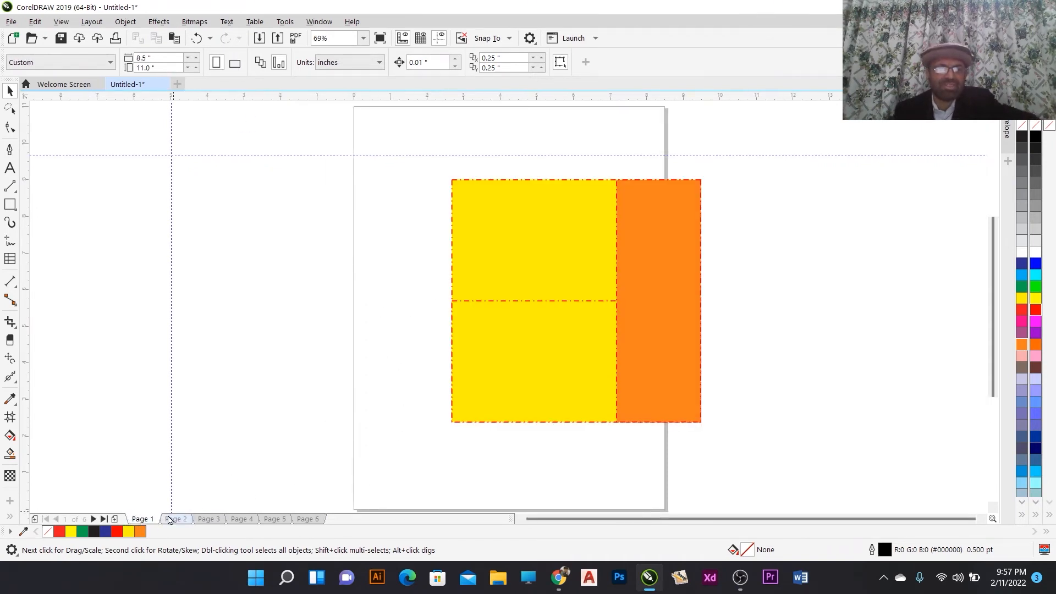
pyautogui.click(174, 519)
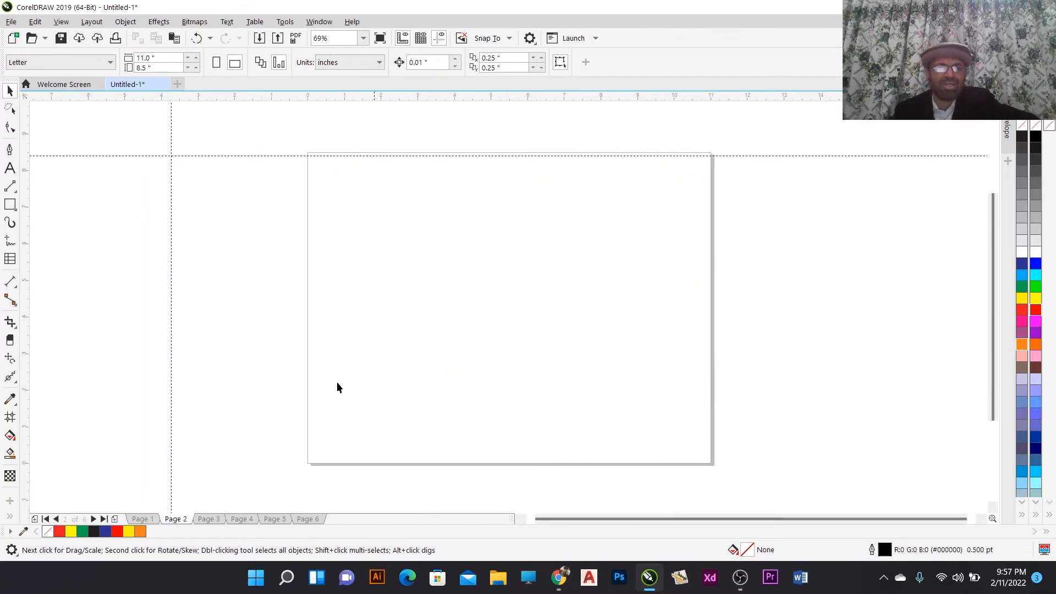
pyautogui.click(208, 519)
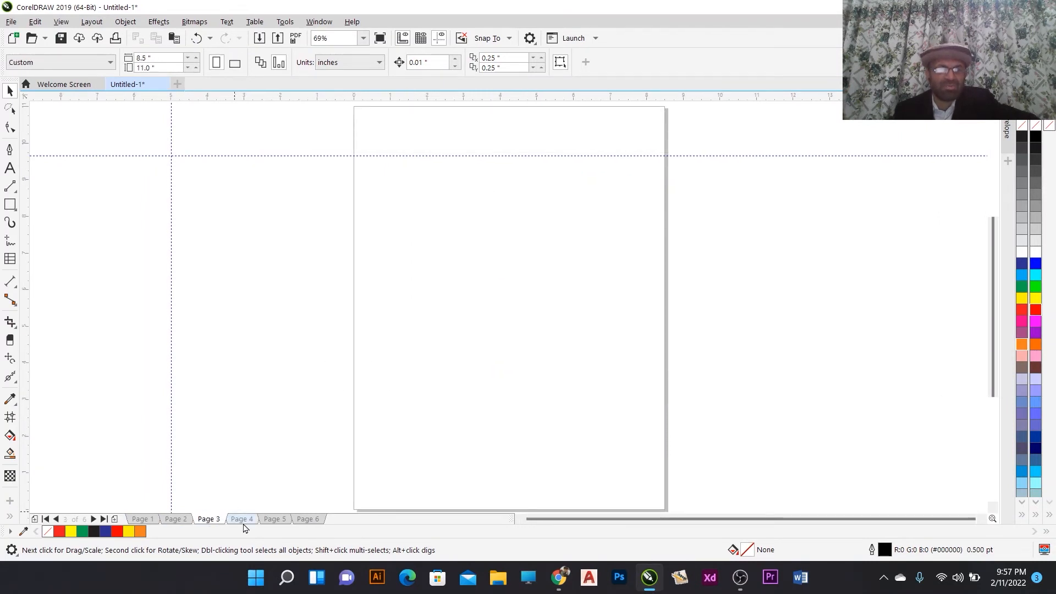
pyautogui.click(242, 519)
pyautogui.click(275, 519)
pyautogui.click(308, 519)
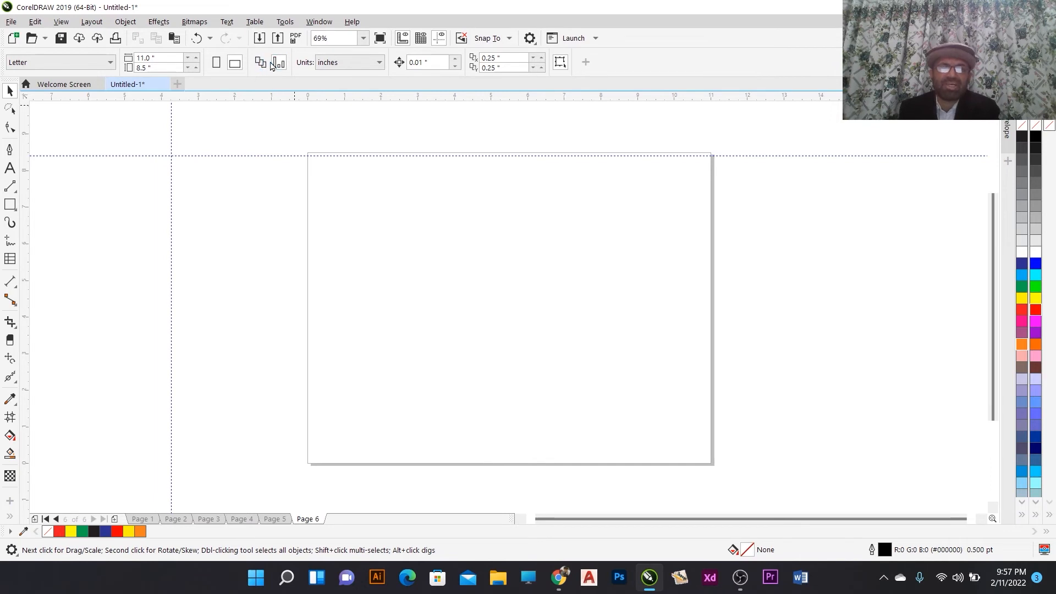
# - Open the list of drawing units and close it without changing the units
pyautogui.click(371, 65)
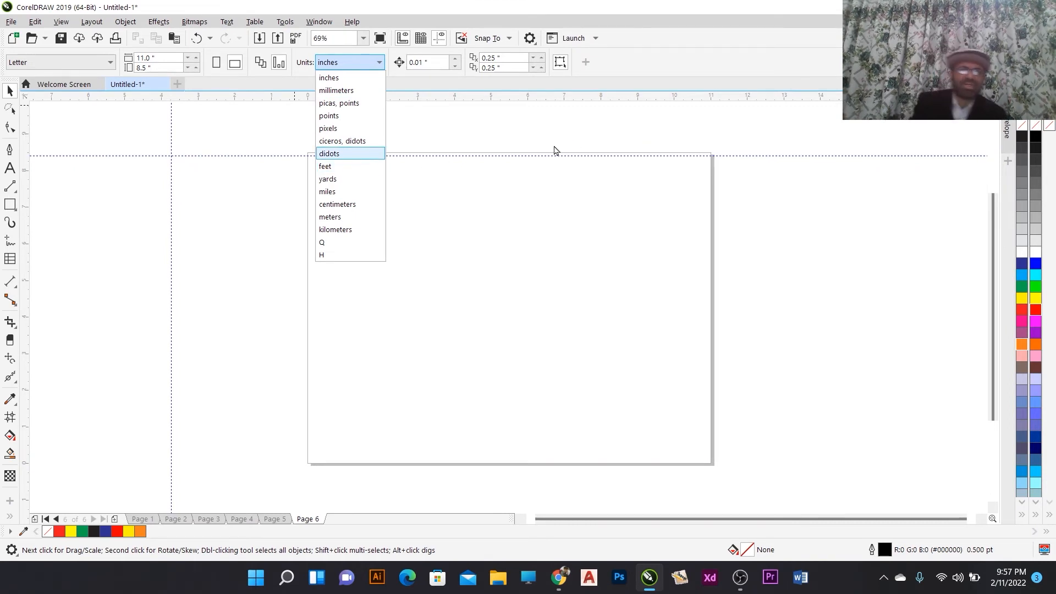
pyautogui.click(493, 235)
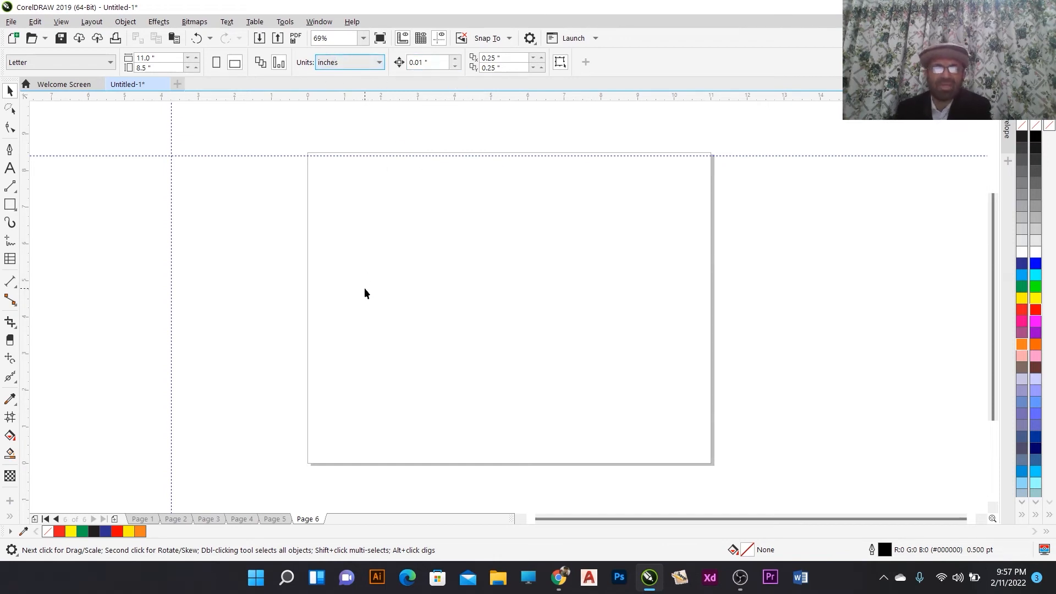
# - Draw a tall narrow rectangle about 0.6 by 3 inches near the upper left of Page 6
pyautogui.click(10, 186)
pyautogui.click(10, 205)
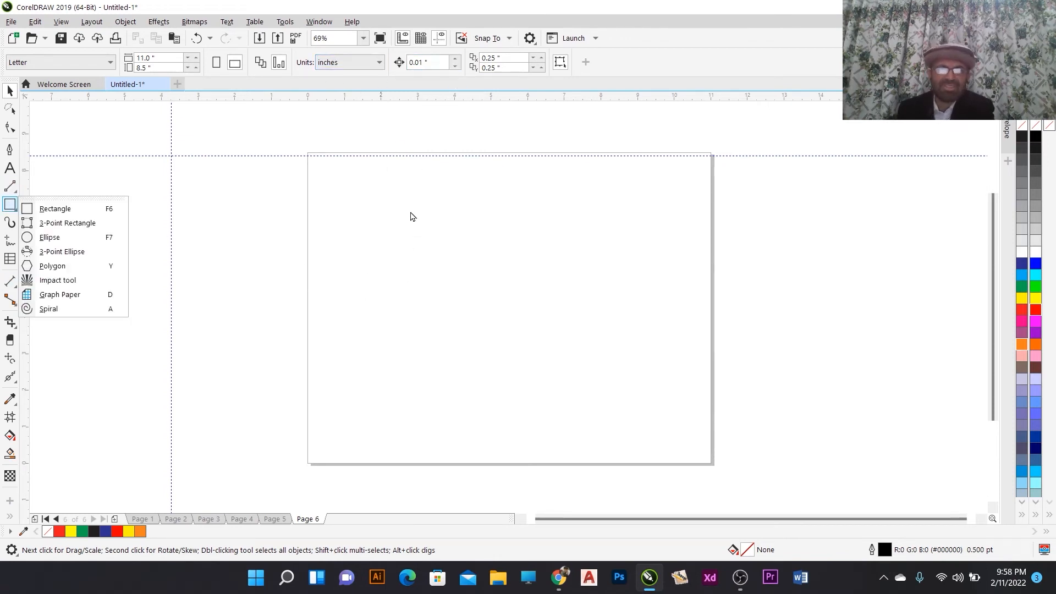
pyautogui.click(10, 204)
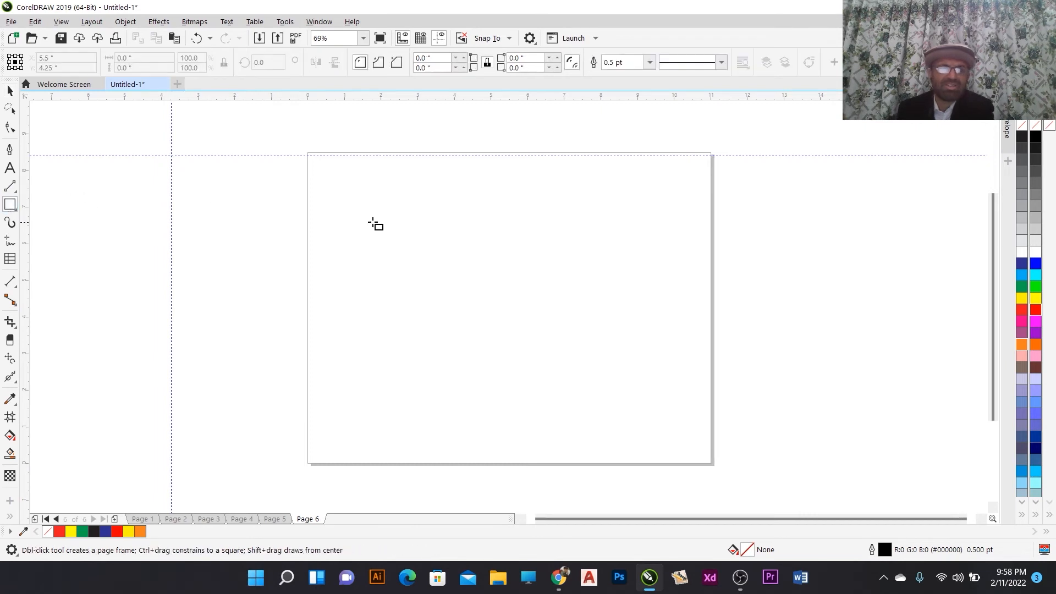
pyautogui.moveTo(369, 200); pyautogui.dragTo(392, 311)
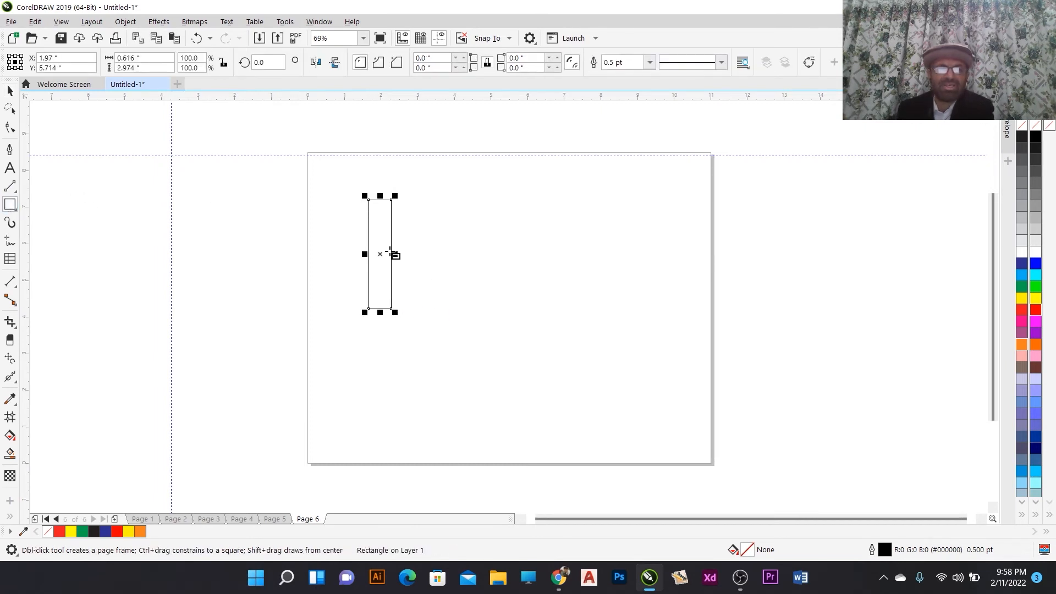
# - Nudge the selected rectangle slightly to the right in small steps
pyautogui.click(8, 91)
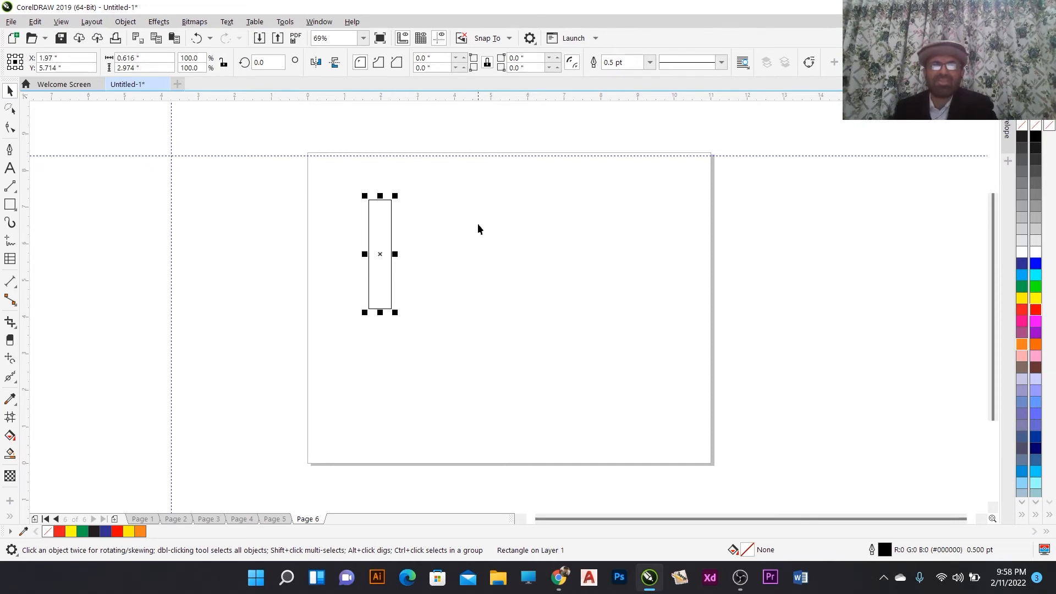
pyautogui.press('Right')
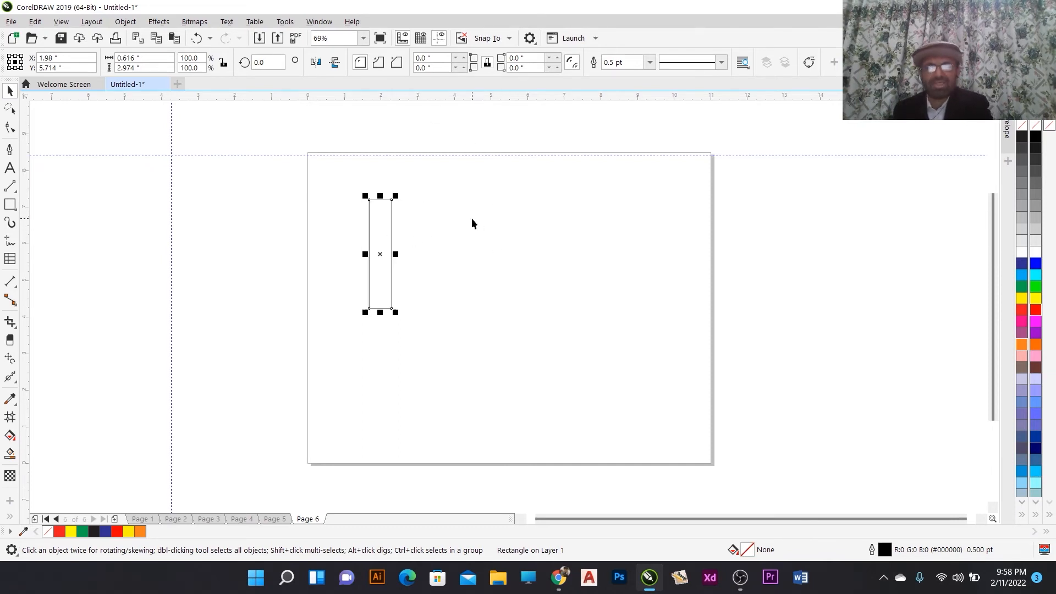
pyautogui.press('Right')
pyautogui.press('Right')
pyautogui.press('Right')
pyautogui.press('Right')
pyautogui.press('Right')
pyautogui.press('Right')
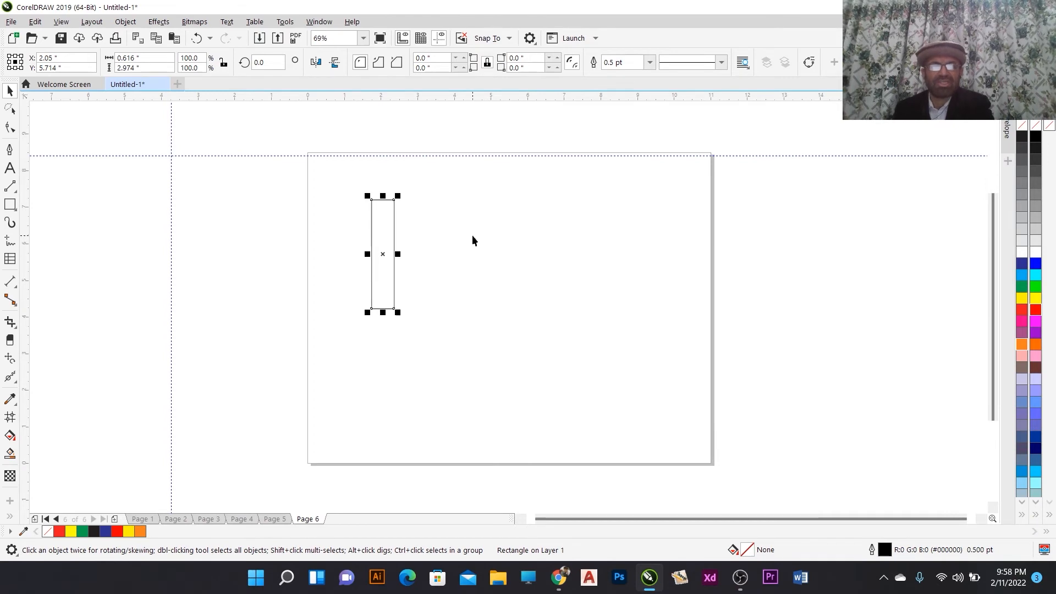
pyautogui.press('Right')
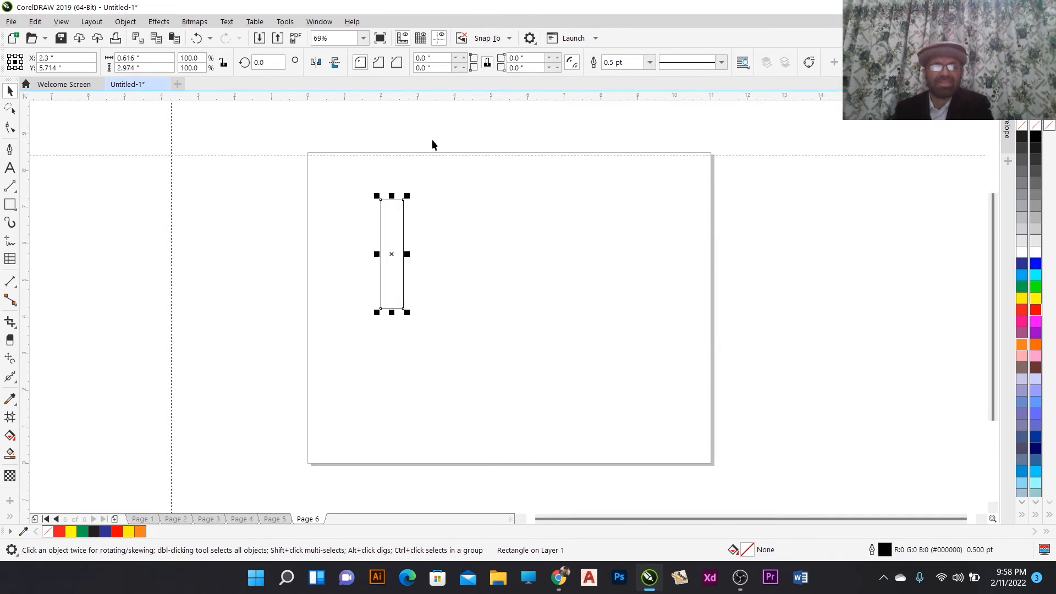
# - Deselect the rectangle and set the nudge distance to 5 inches
pyautogui.click(441, 252)
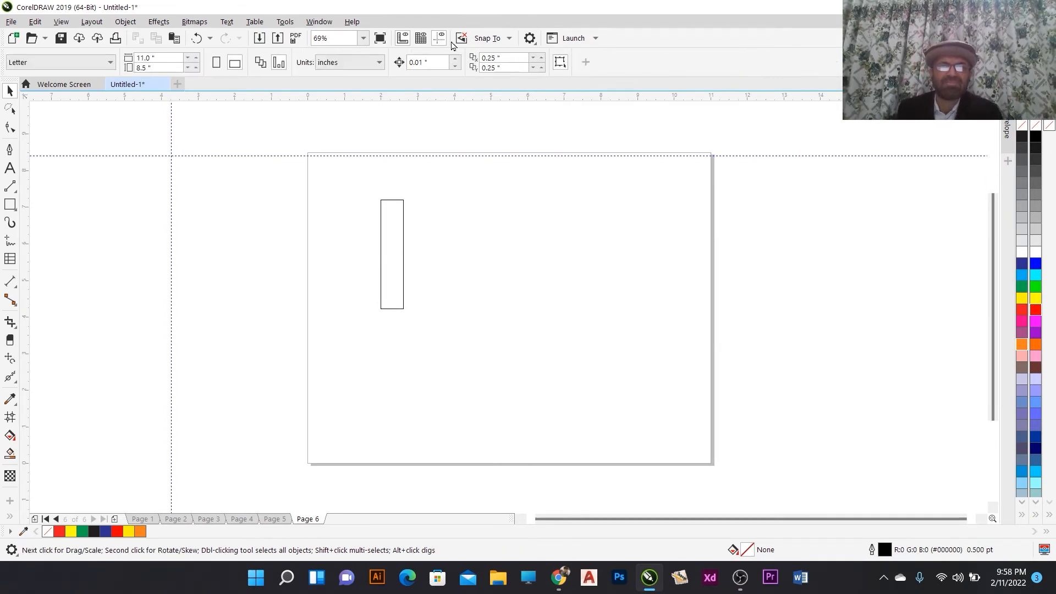
pyautogui.click(421, 62)
pyautogui.doubleClick(424, 62)
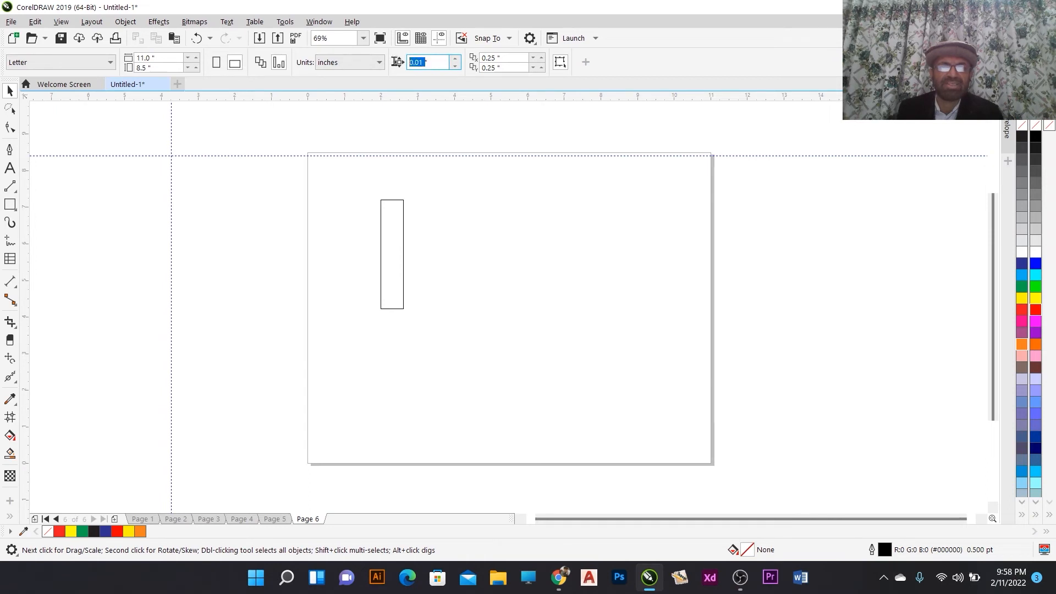
pyautogui.write('5')
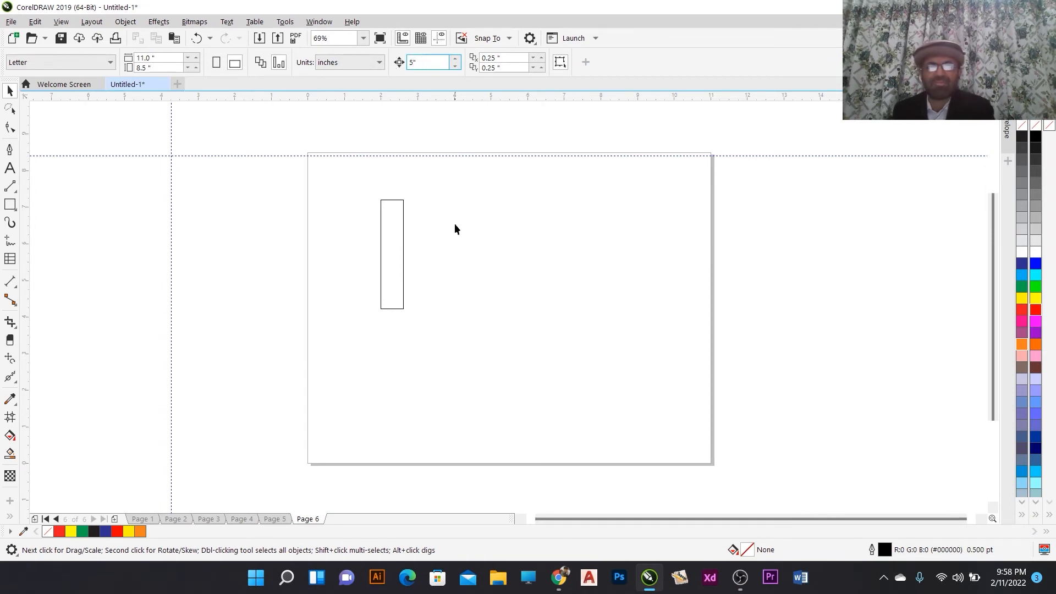
pyautogui.press('Return')
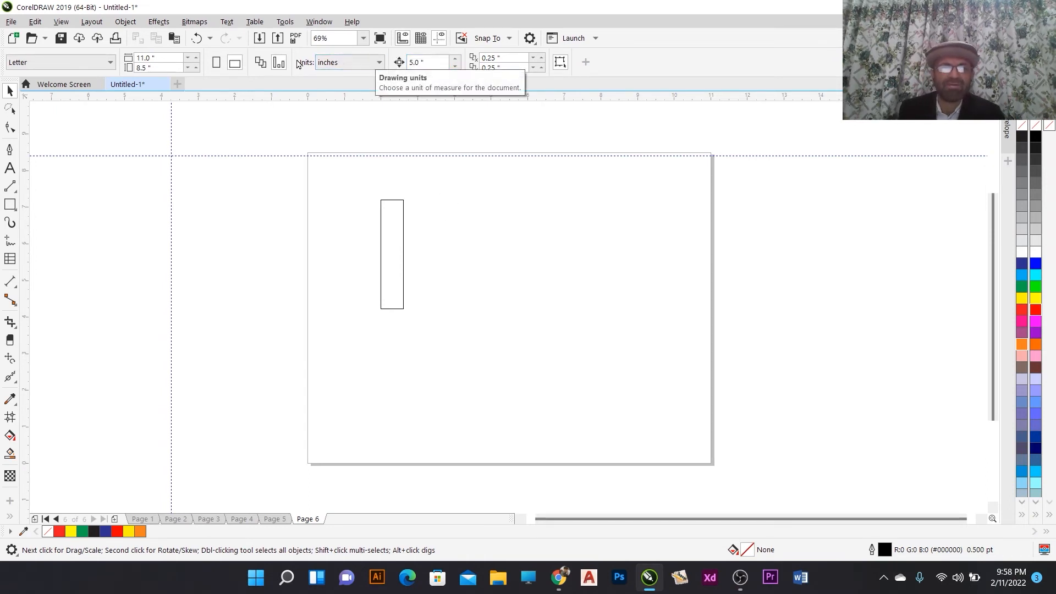
# - Select the rectangle and nudge it in 5-inch steps right, left twice, then right twice
pyautogui.click(403, 248)
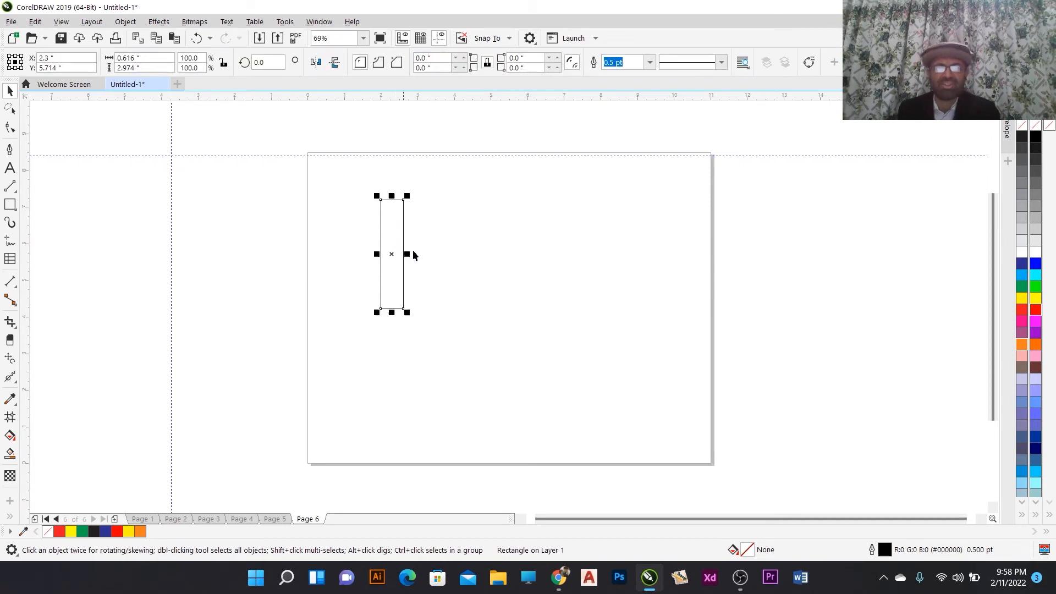
pyautogui.press('Right')
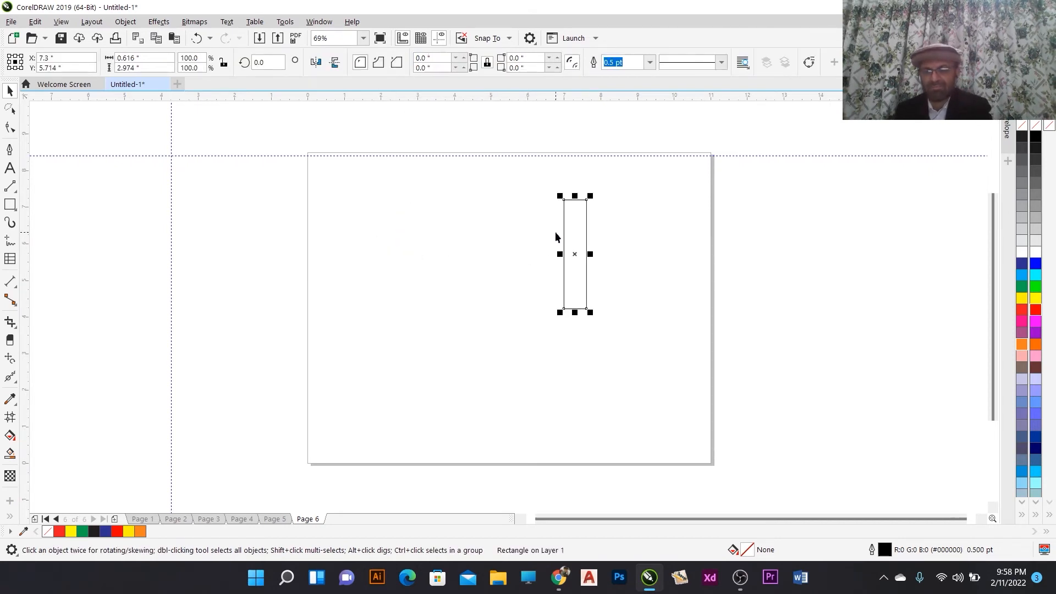
pyautogui.press('Left')
pyautogui.press('Left')
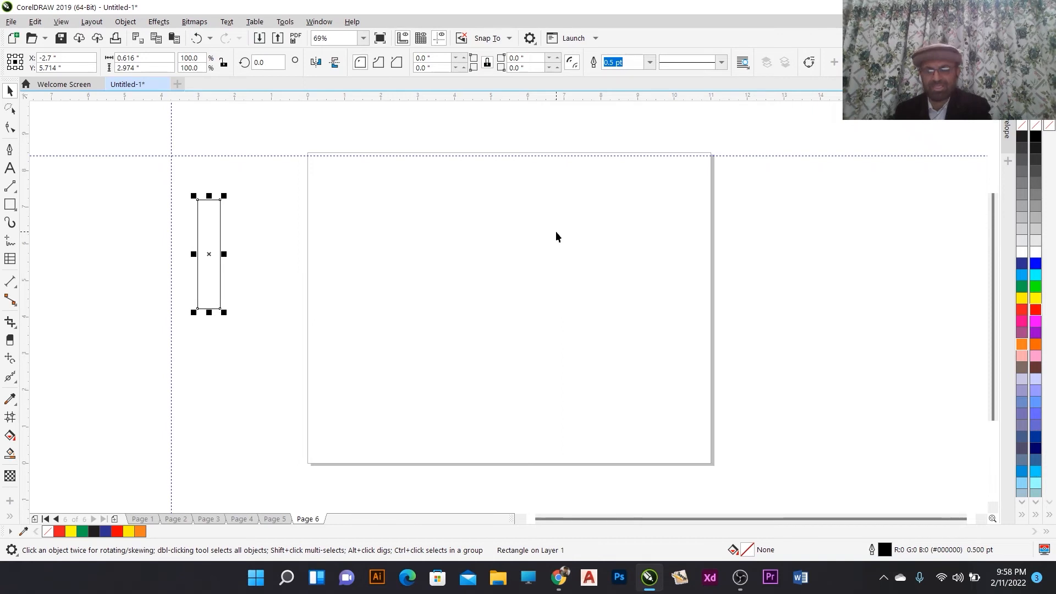
pyautogui.press('Right')
pyautogui.press('Right')
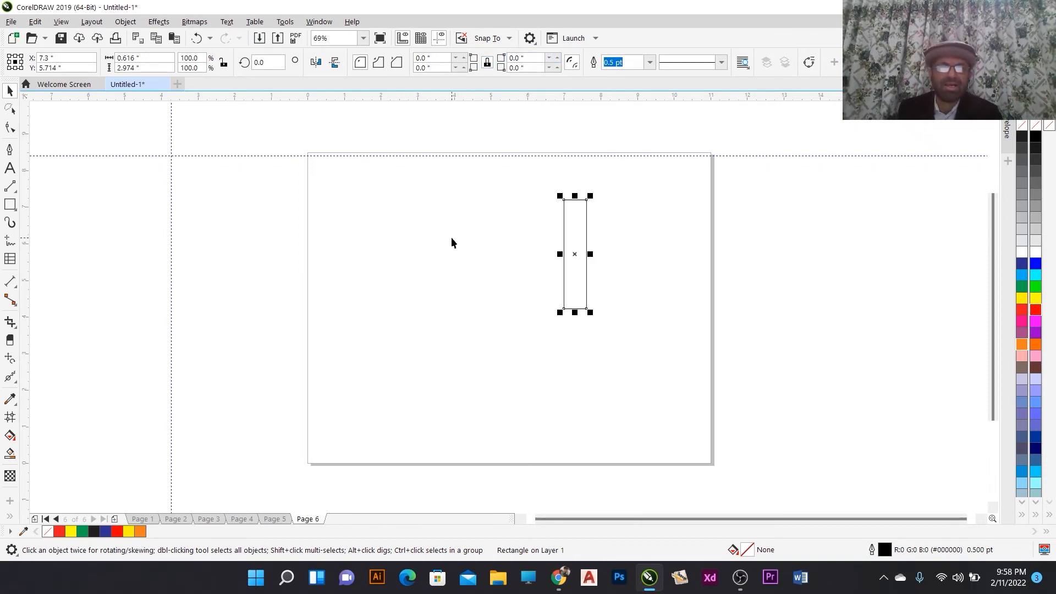
# - Deselect the rectangle and switch the drawing units to millimeters
pyautogui.click(451, 241)
pyautogui.click(574, 215)
pyautogui.click(275, 194)
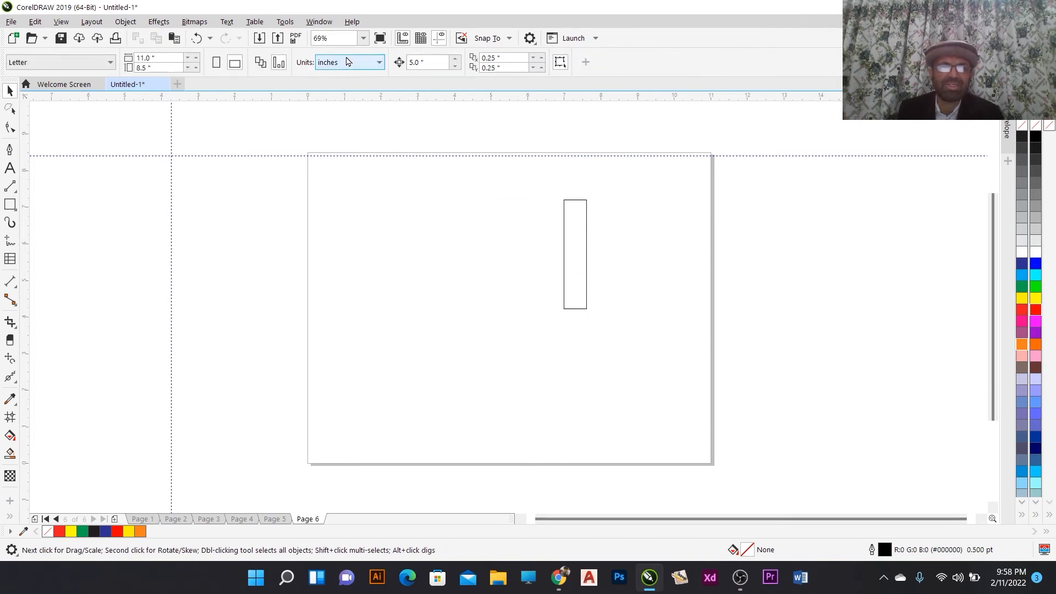
pyautogui.click(346, 62)
pyautogui.click(346, 88)
# - Select the rectangle and nudge it left and right in 127 mm steps, returning it to its starting spot
pyautogui.click(586, 252)
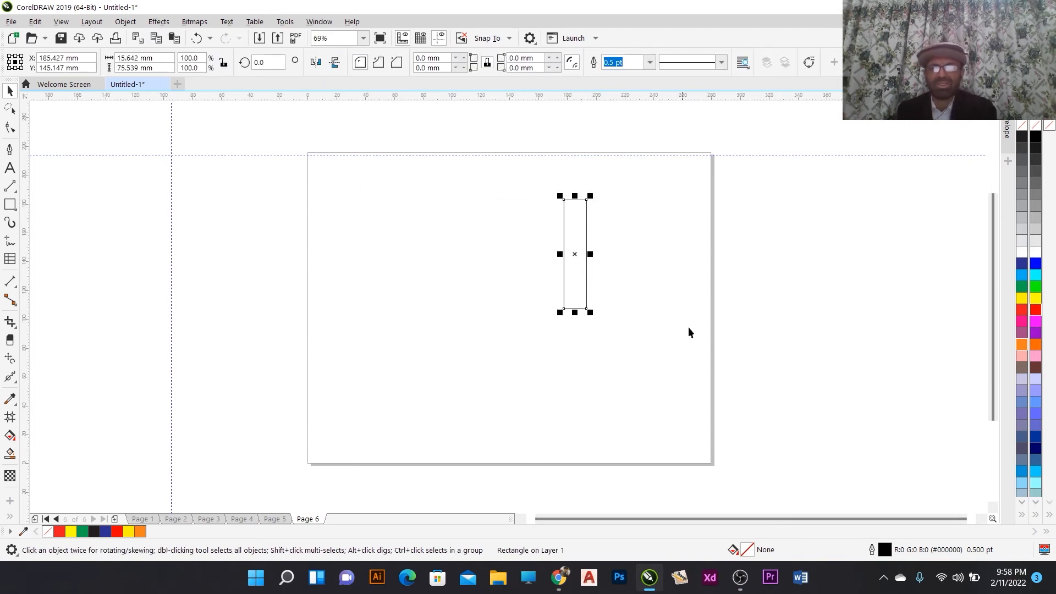
pyautogui.press('Left')
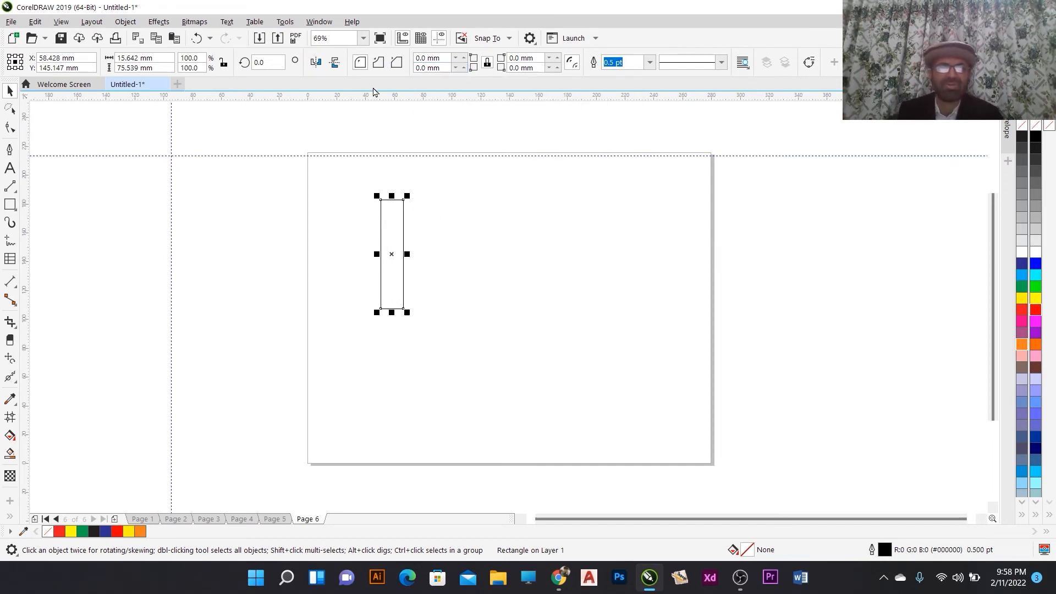
pyautogui.press('Right')
pyautogui.press('Right')
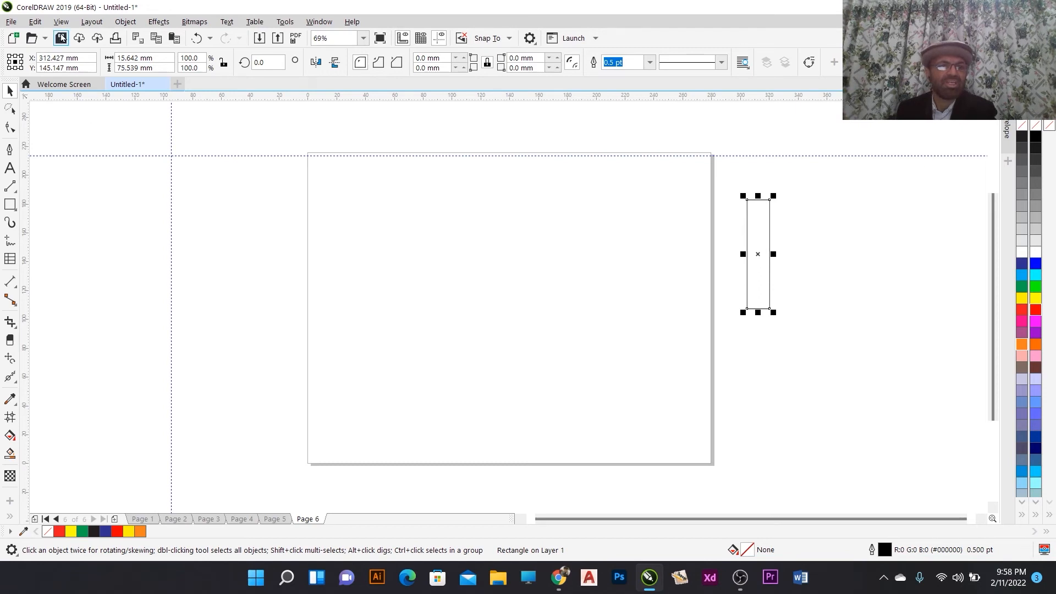
pyautogui.press('Left')
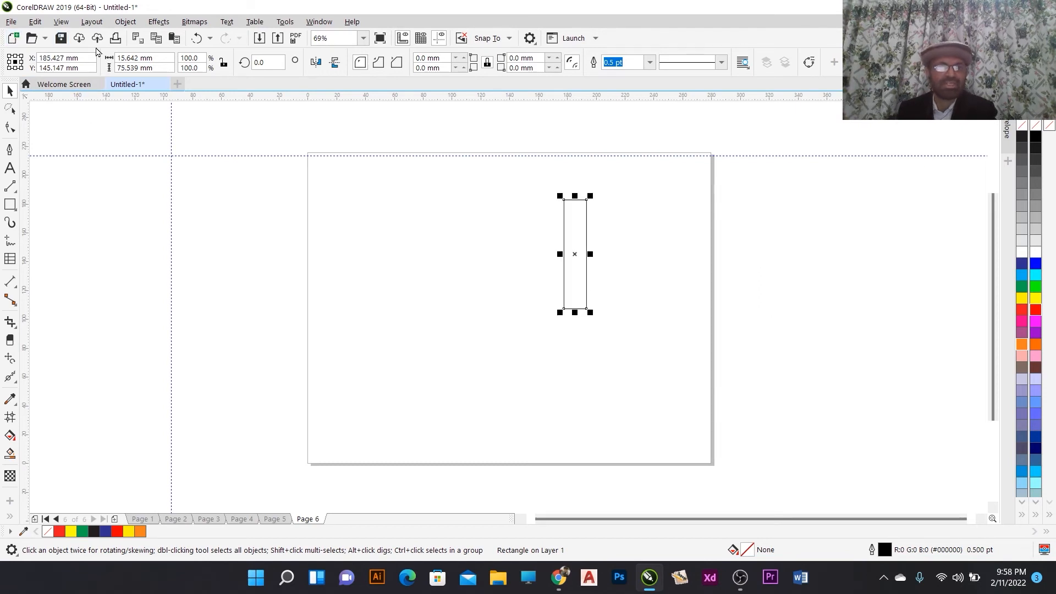
pyautogui.press('Left')
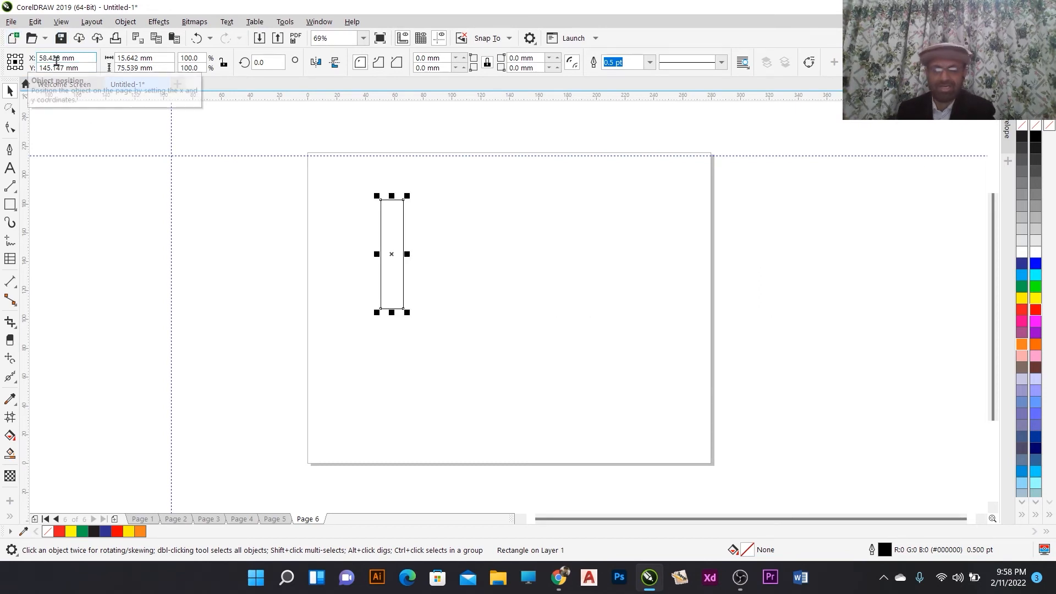
pyautogui.press('Right')
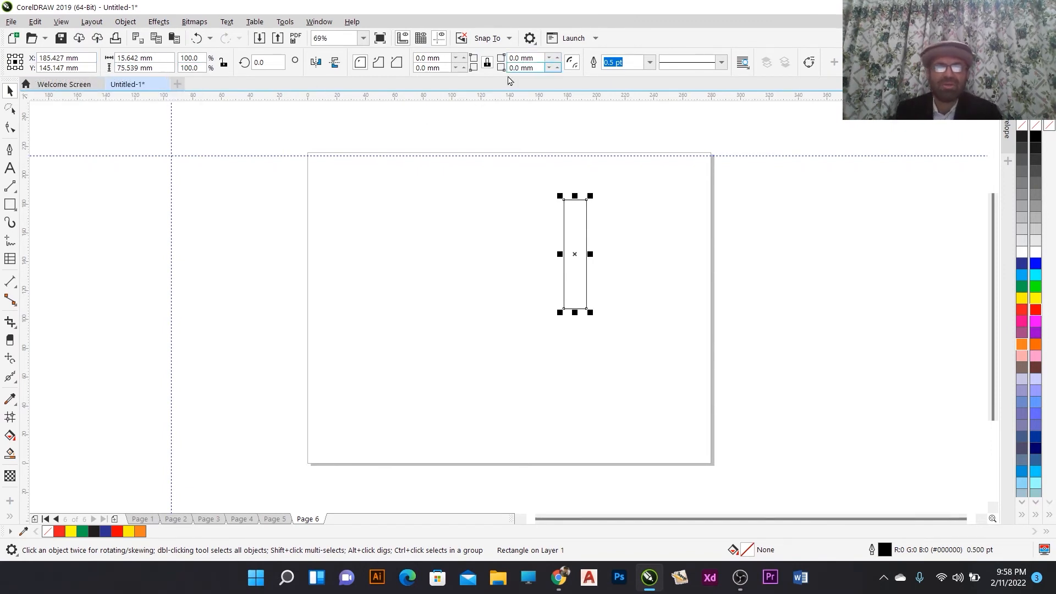
# - Switch the units back to inches, set the nudge distance to 0.1 inch, and nudge the rectangle left once
pyautogui.click(497, 260)
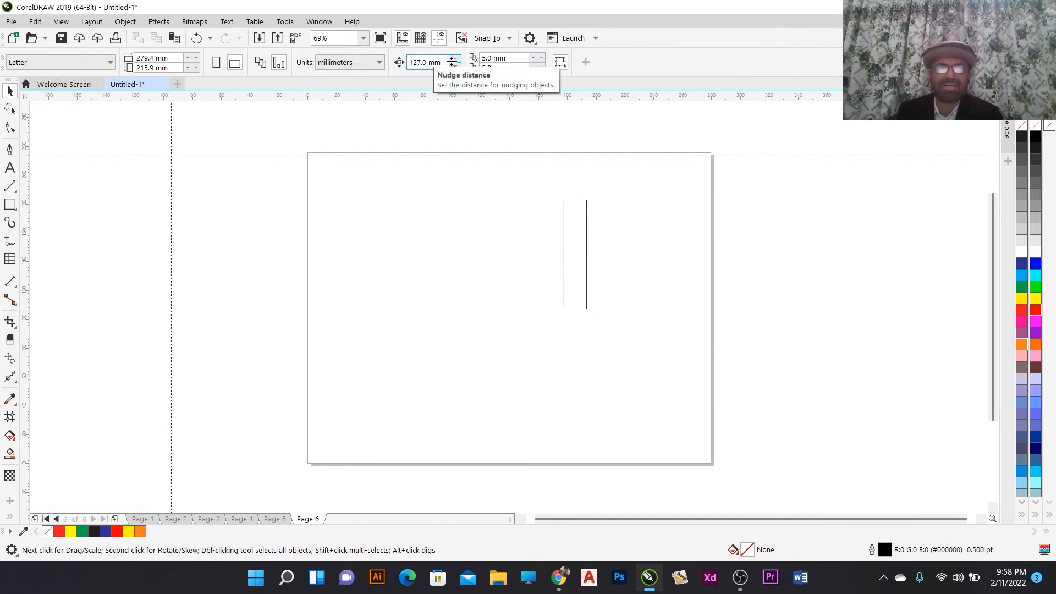
pyautogui.click(352, 62)
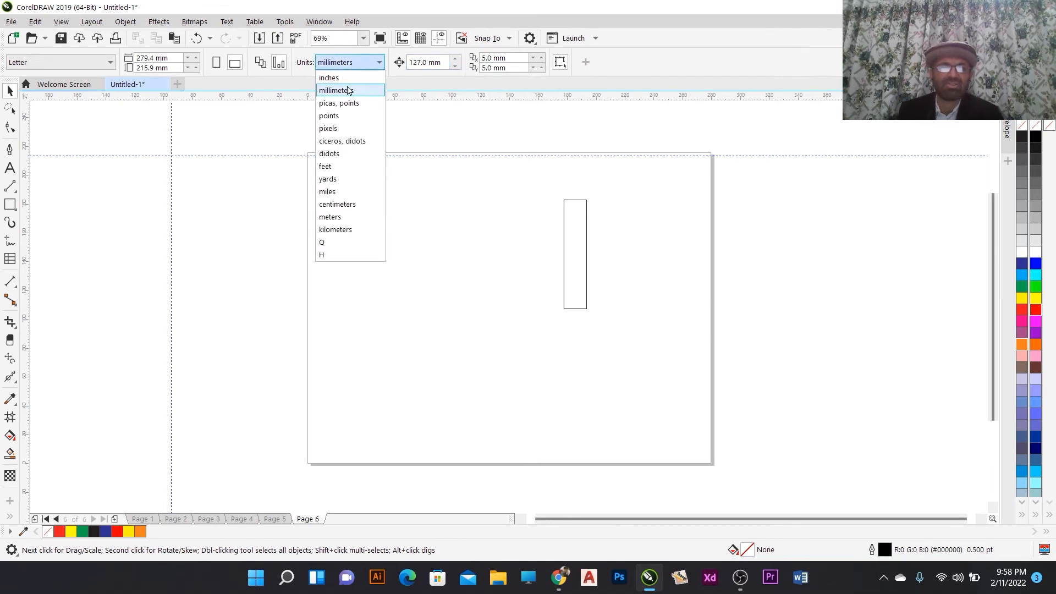
pyautogui.click(341, 73)
pyautogui.moveTo(428, 62); pyautogui.dragTo(388, 63)
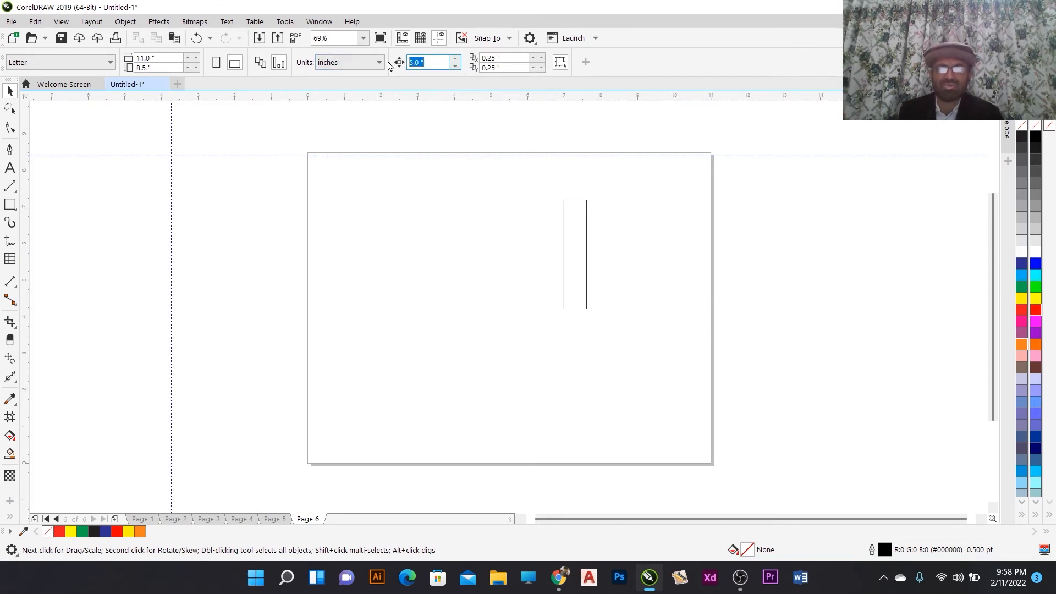
pyautogui.write('0')
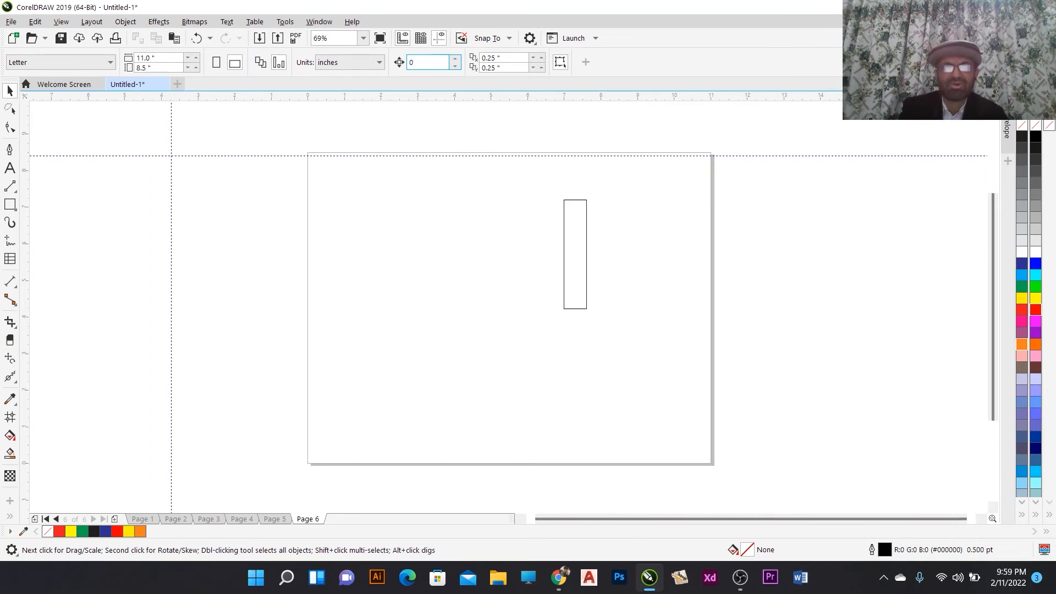
pyautogui.write('.1')
pyautogui.press('Return')
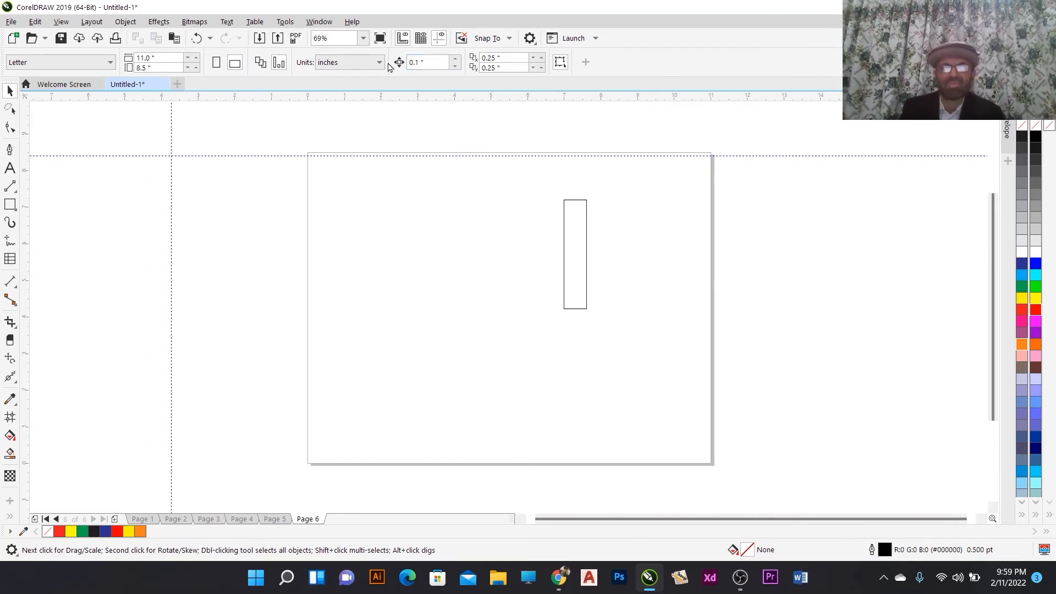
pyautogui.click(577, 274)
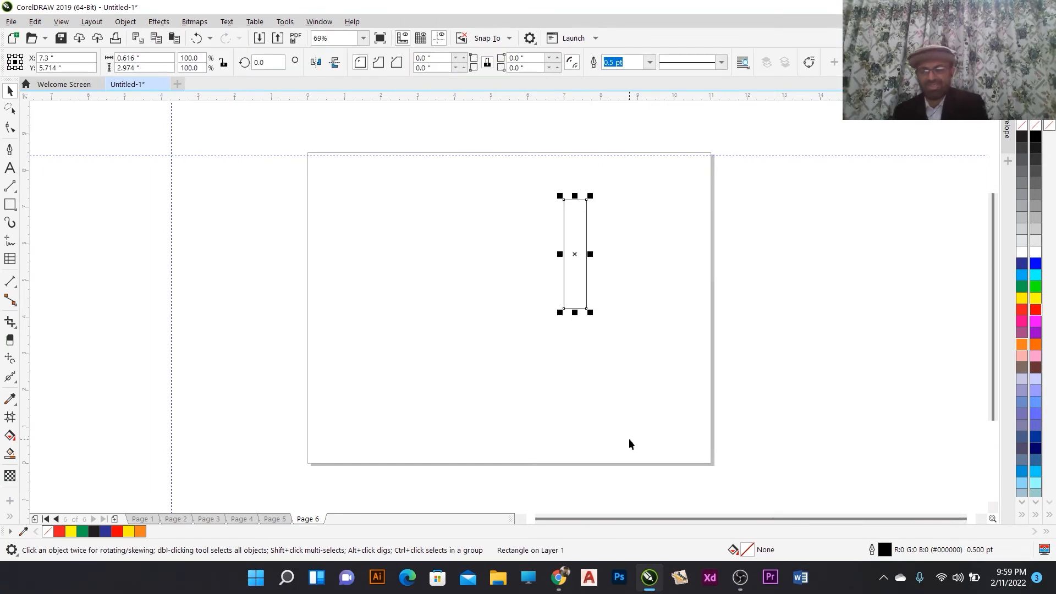
pyautogui.press('Left')
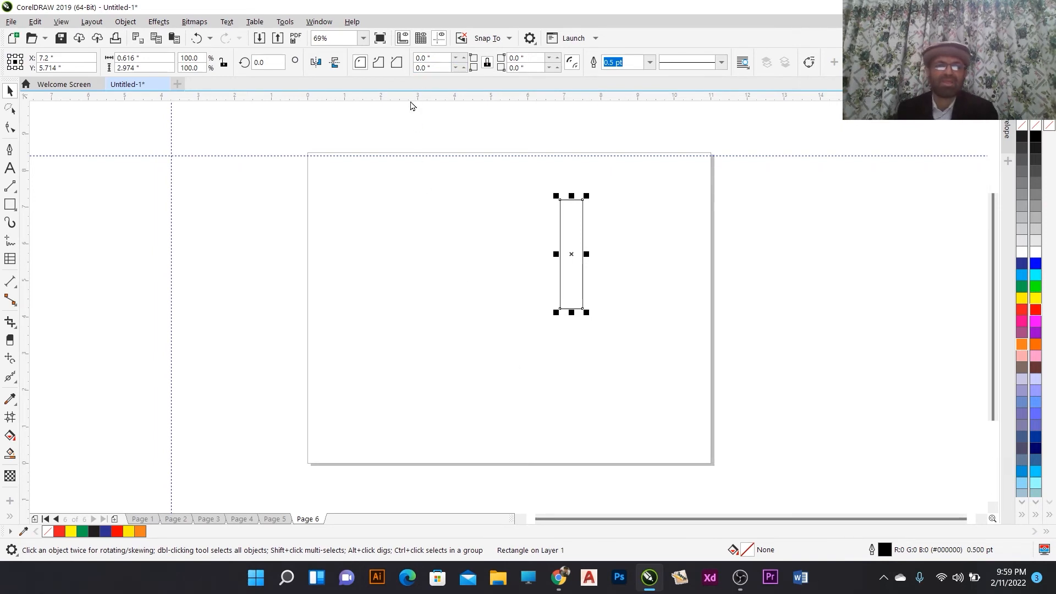
# - Set the nudge distance to 0.01 inch and nudge the selected rectangle left in three small steps
pyautogui.click(448, 267)
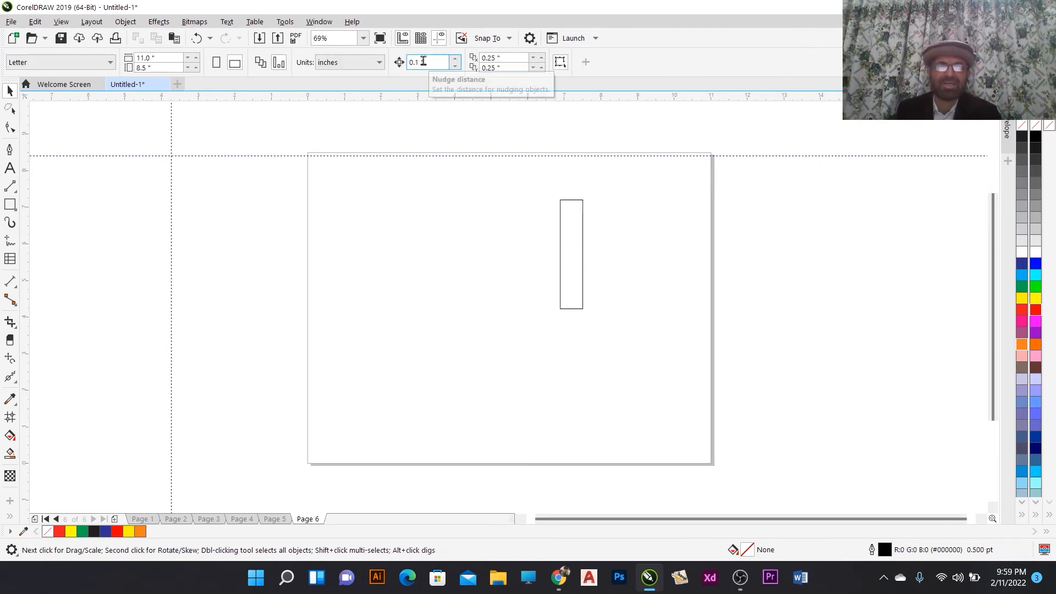
pyautogui.click(413, 61)
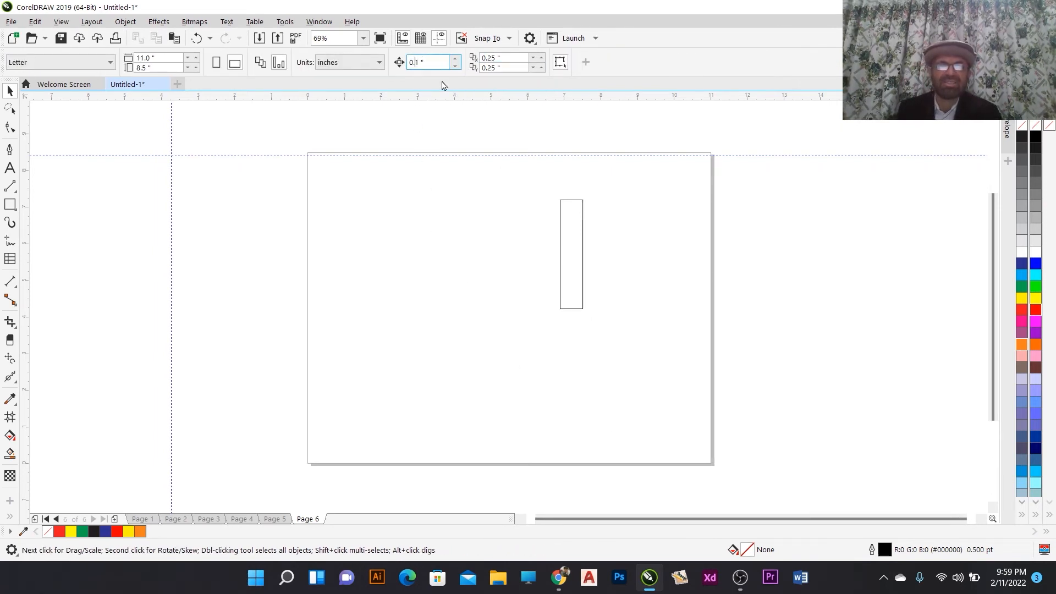
pyautogui.write('0')
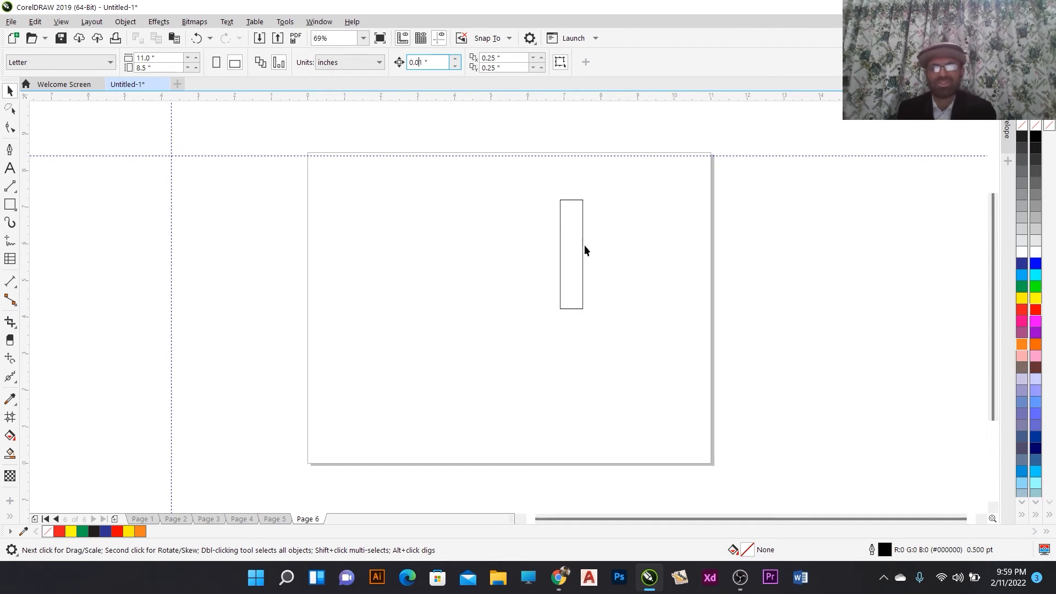
pyautogui.click(582, 228)
pyautogui.press('Left')
pyautogui.press('Left')
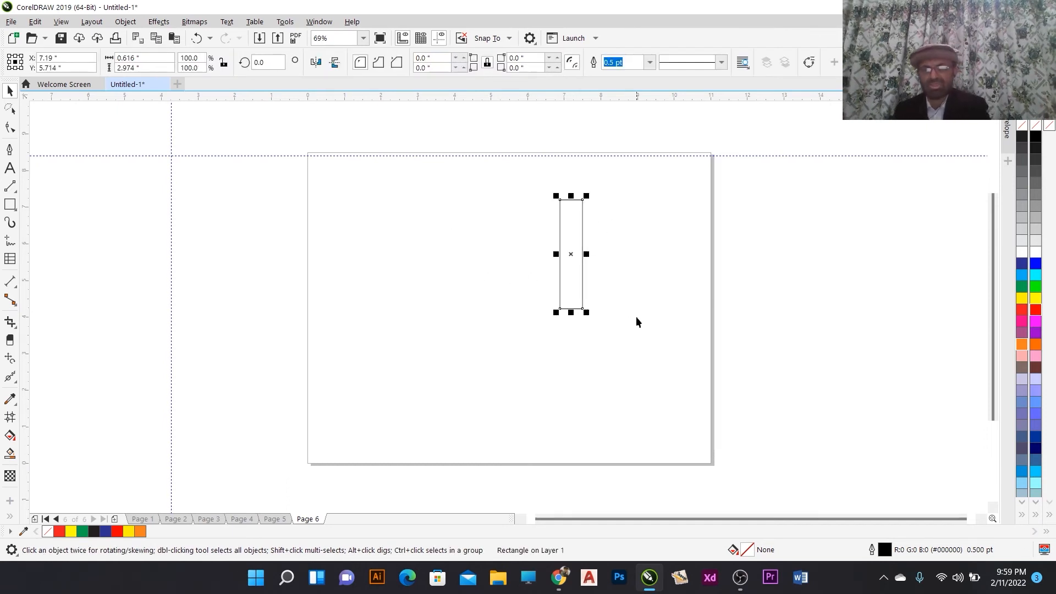
pyautogui.press('Left')
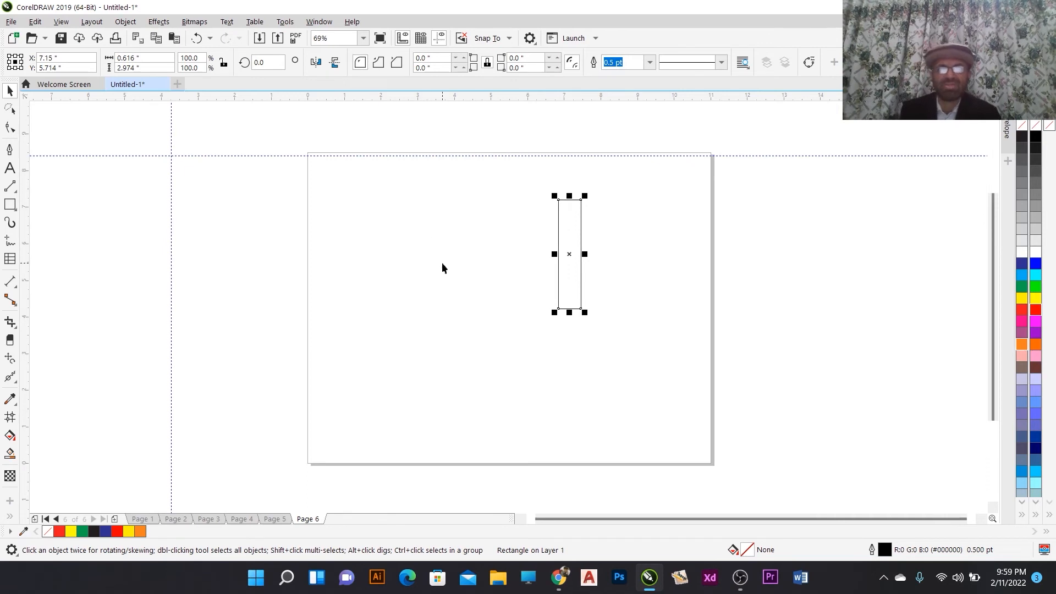
# - Drag the rectangle slightly left and down on the page, then deselect it
pyautogui.click(451, 254)
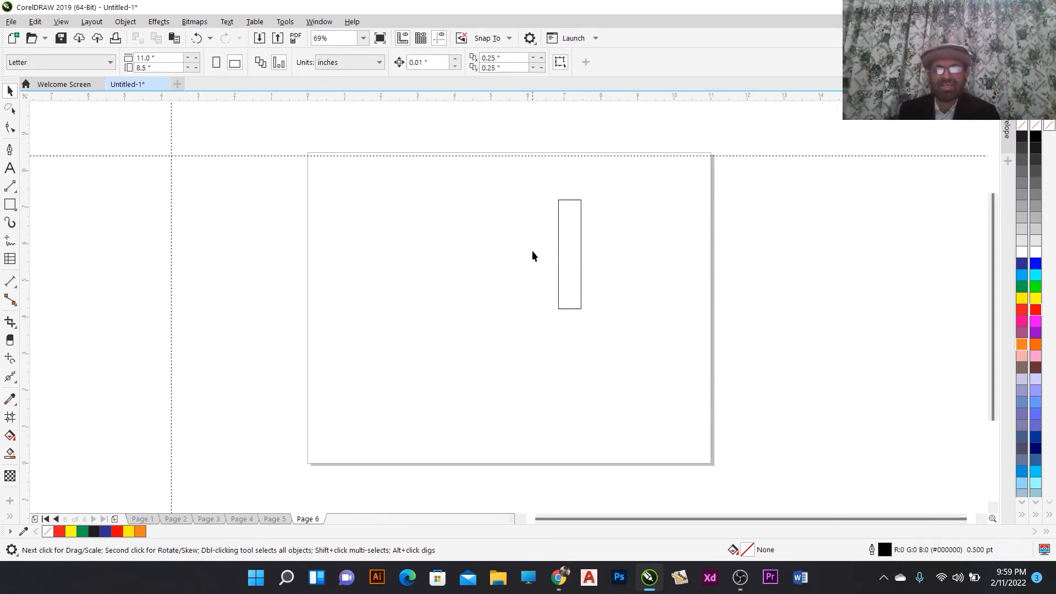
pyautogui.moveTo(561, 253); pyautogui.dragTo(507, 274)
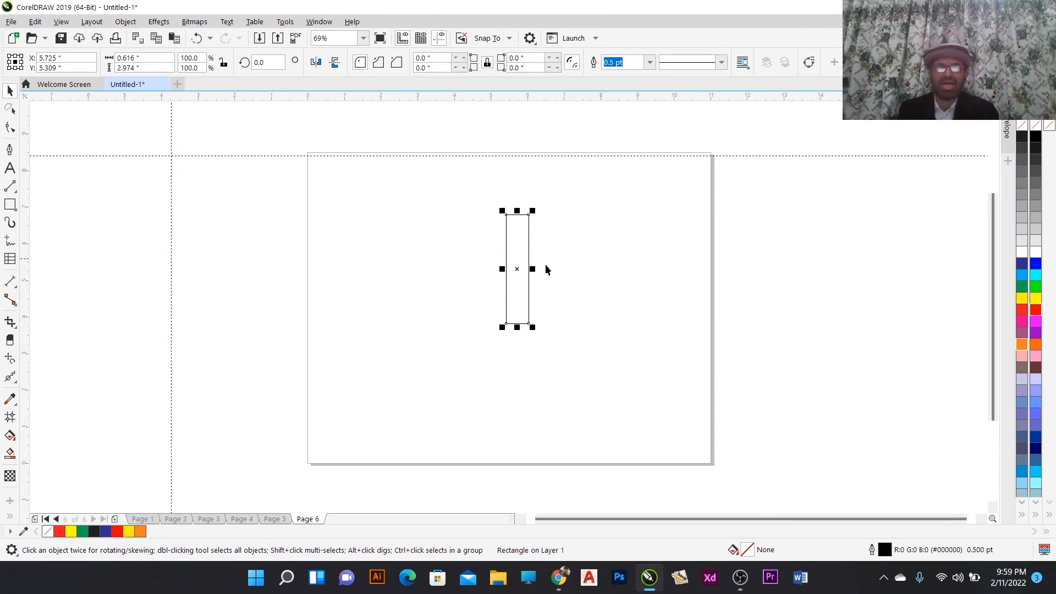
pyautogui.click(662, 260)
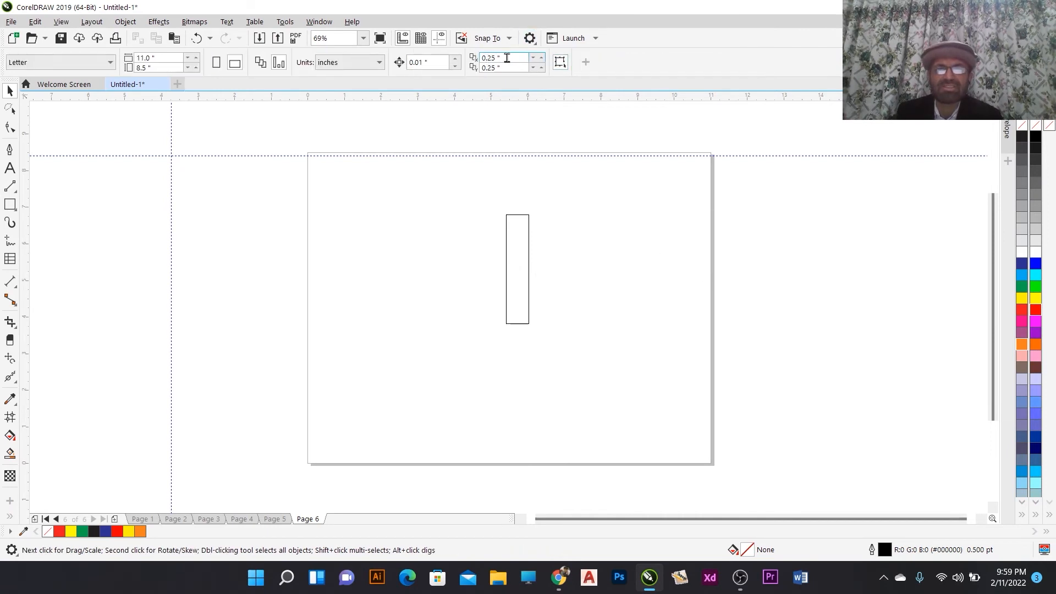
pyautogui.click(521, 249)
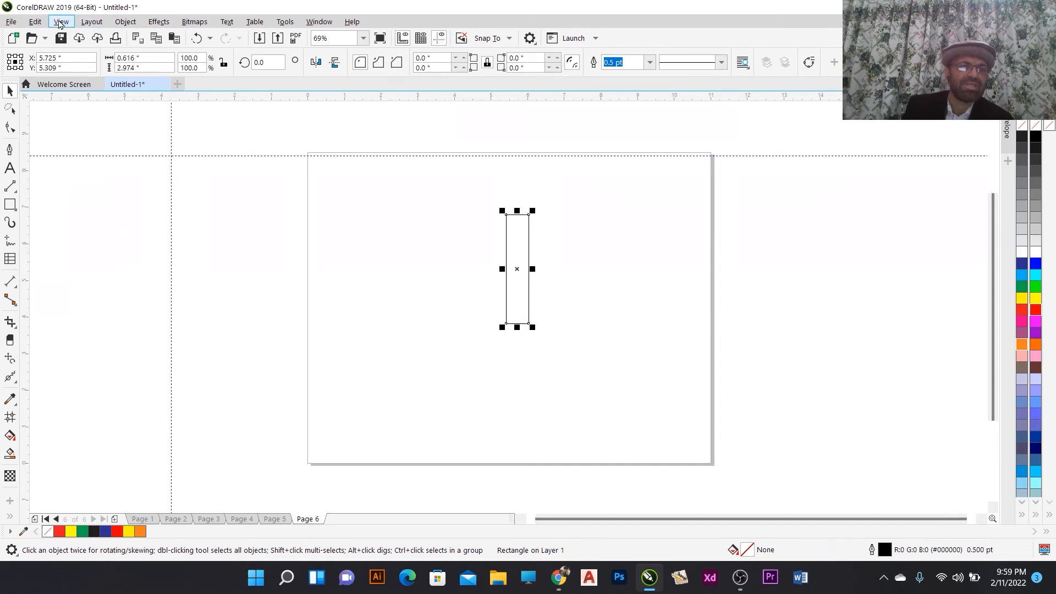
pyautogui.click(37, 22)
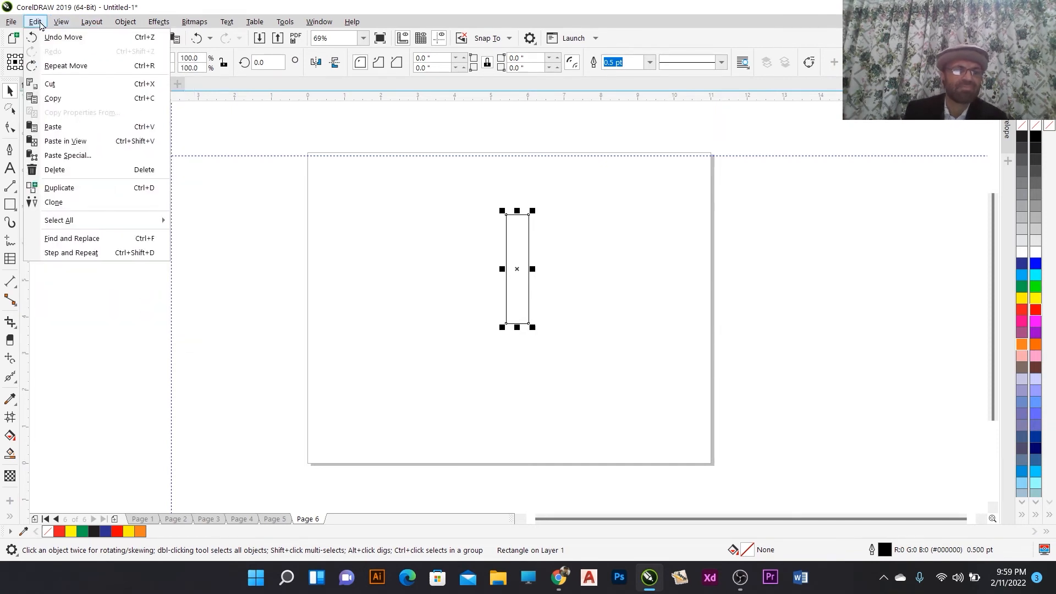
pyautogui.moveTo(53, 25)
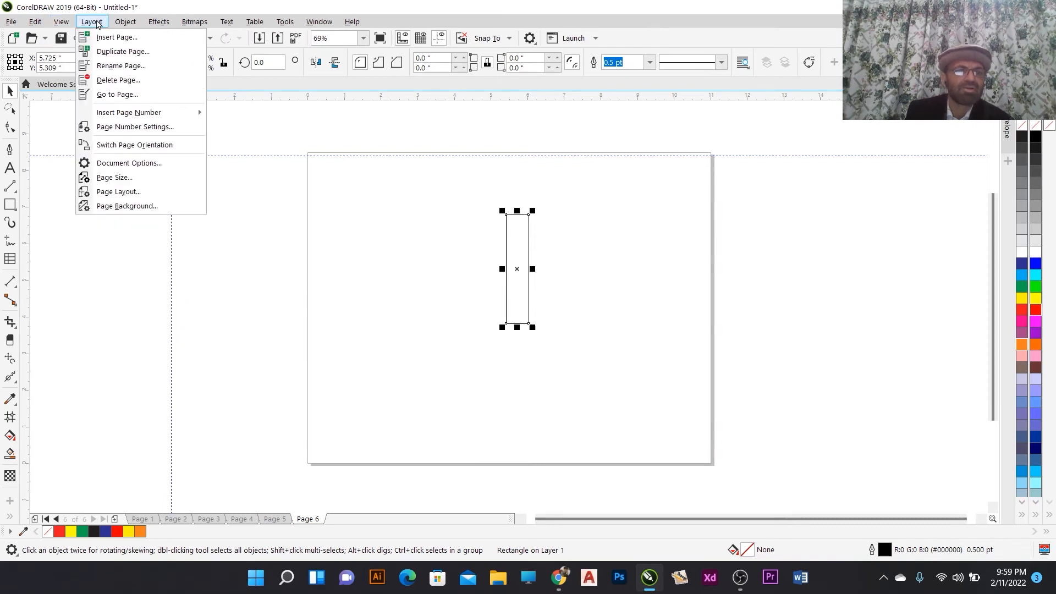
pyautogui.moveTo(121, 22)
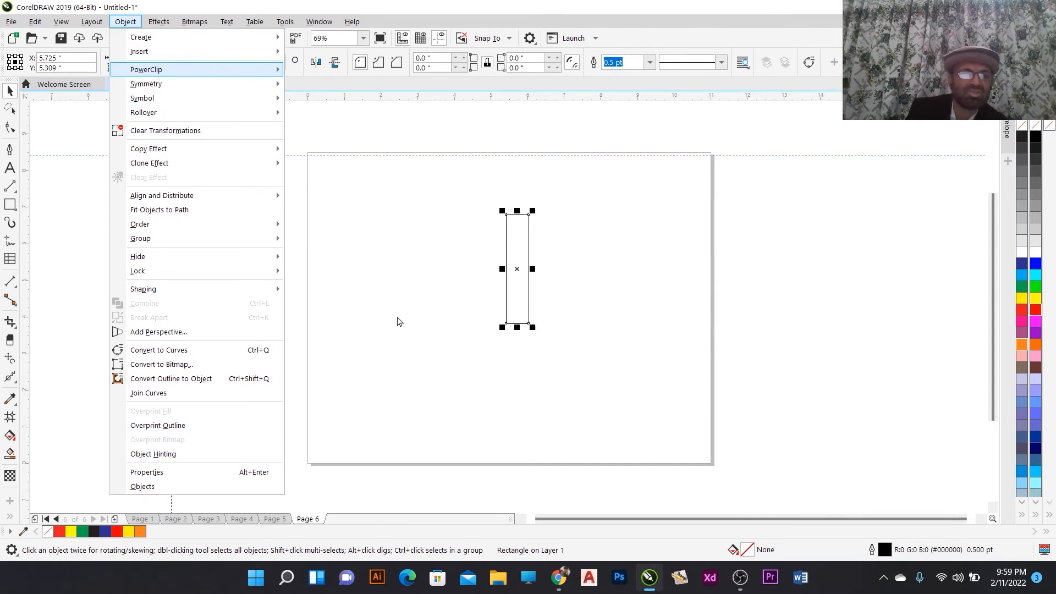
pyautogui.click(387, 276)
# - Select the rectangle and duplicate it
pyautogui.click(506, 247)
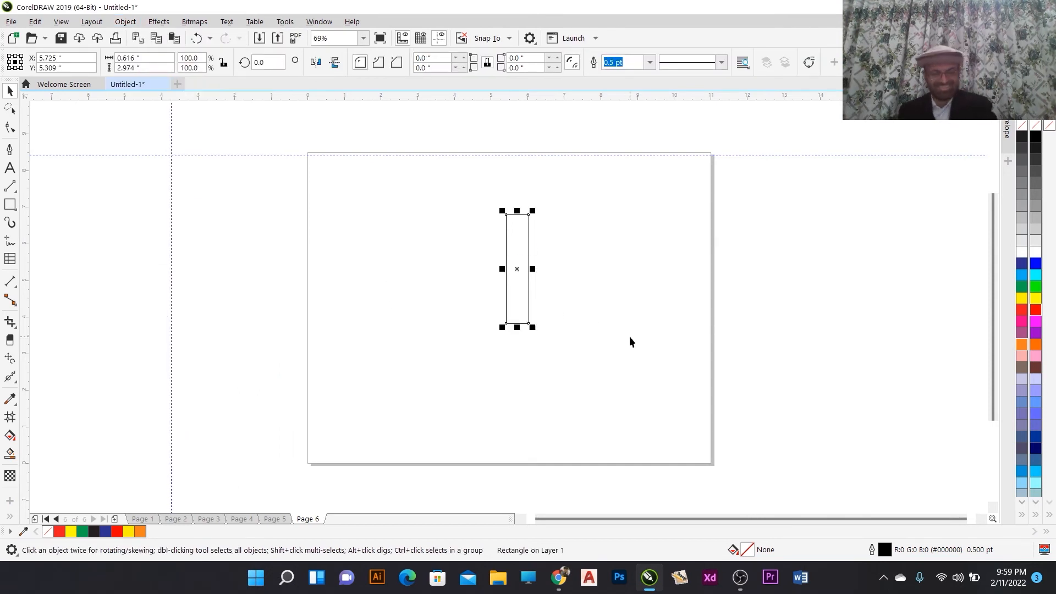
pyautogui.hotkey('ctrl', 'd')
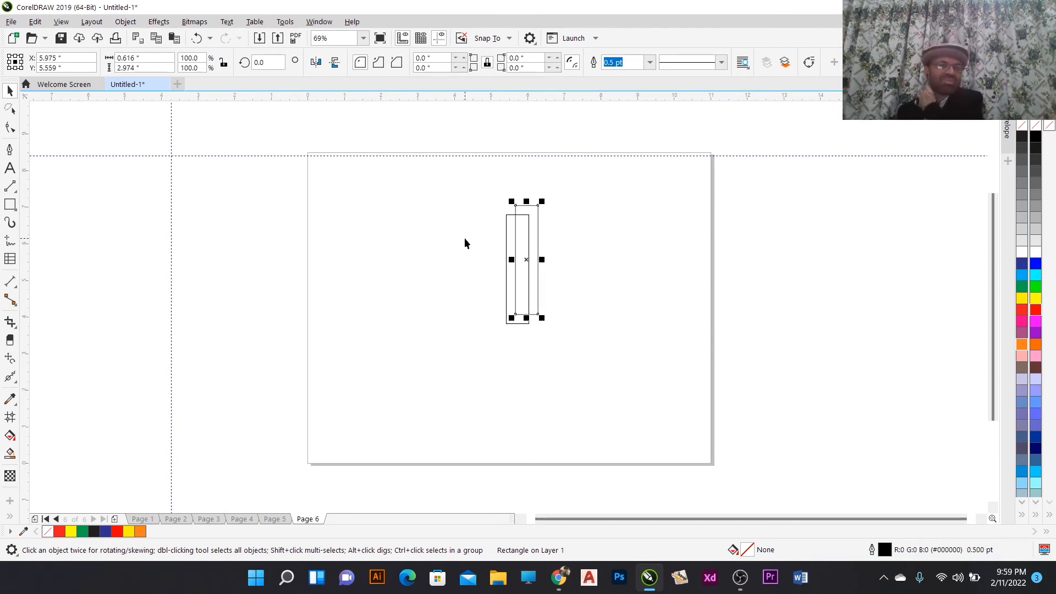
pyautogui.click(35, 21)
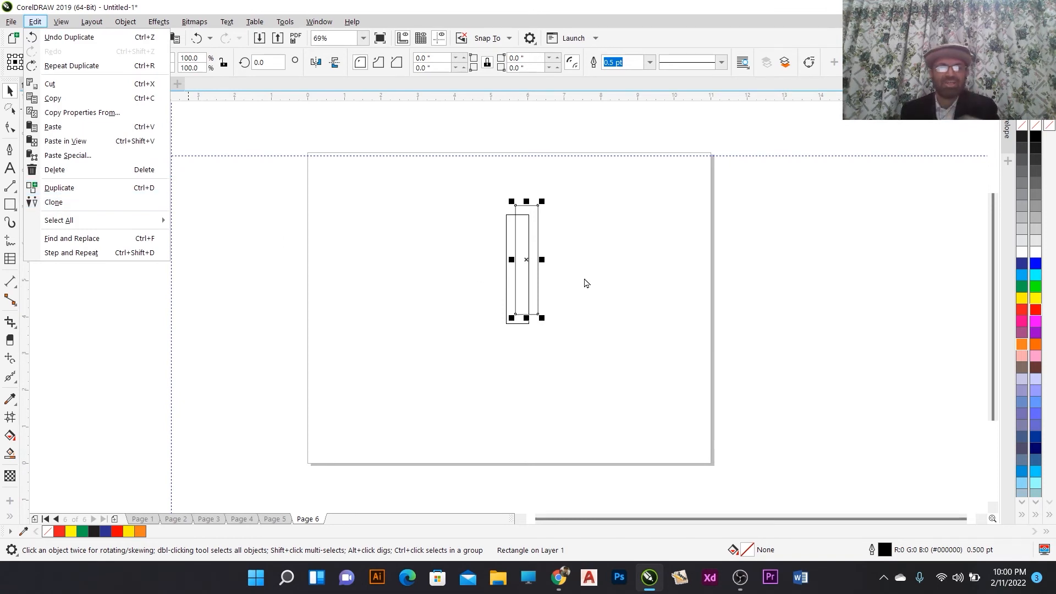
pyautogui.click(615, 289)
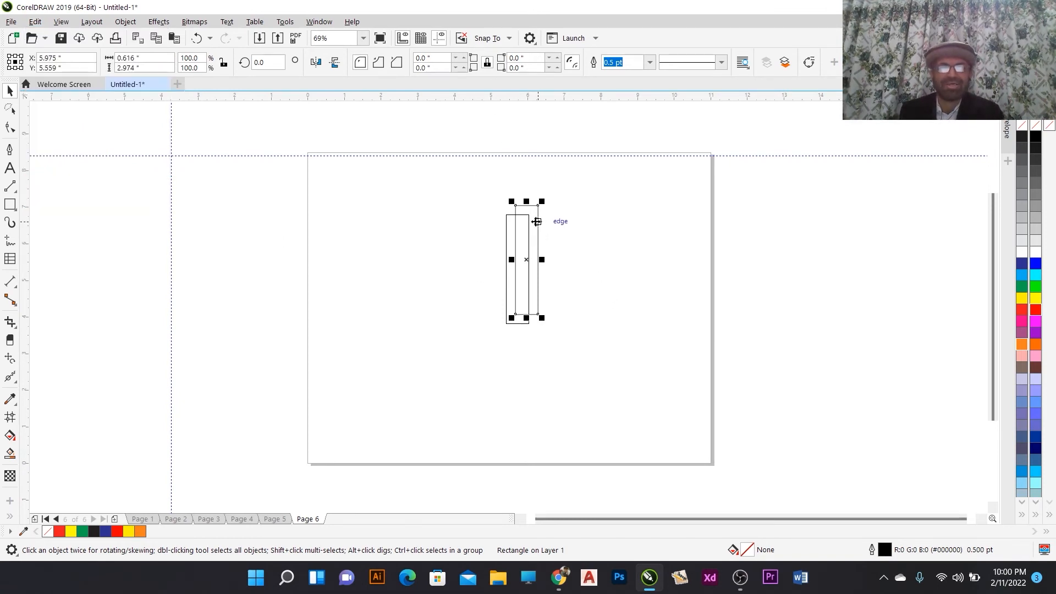
# - Deselect everything and set the horizontal duplicate offset to 0 inches
pyautogui.click(563, 217)
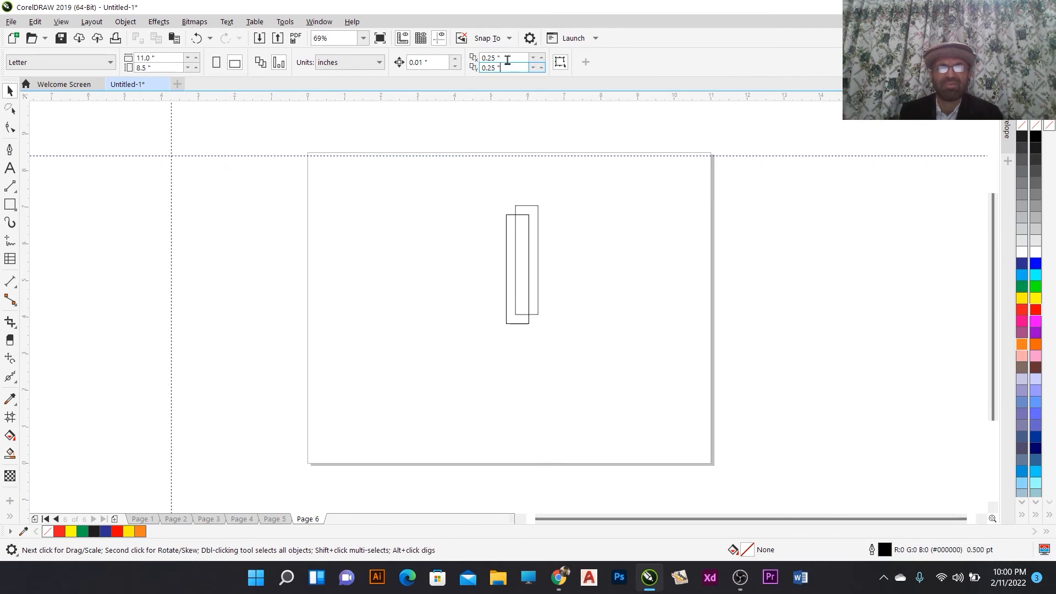
pyautogui.click(510, 57)
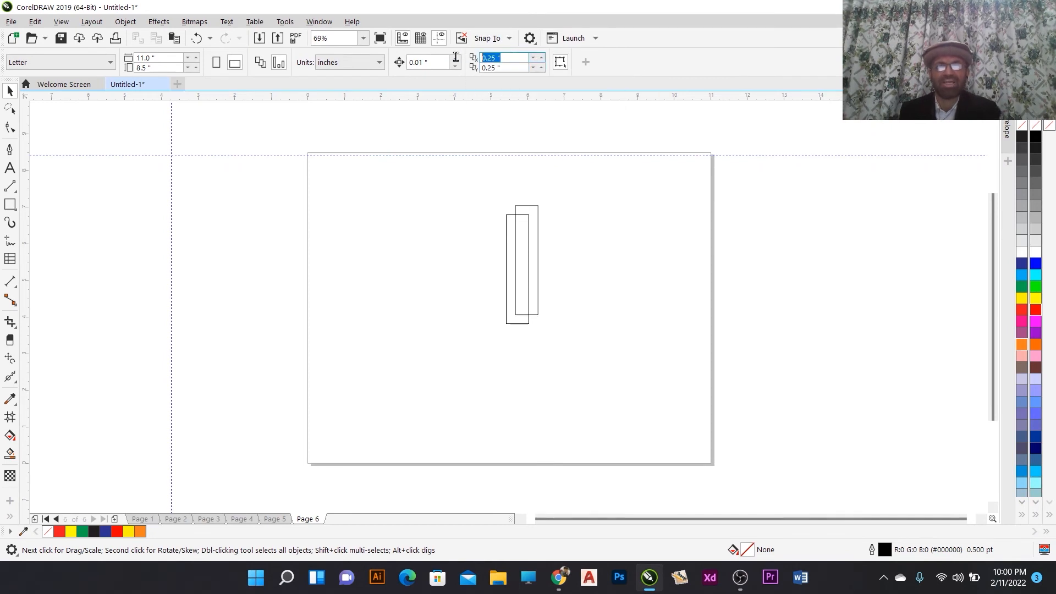
pyautogui.write('0')
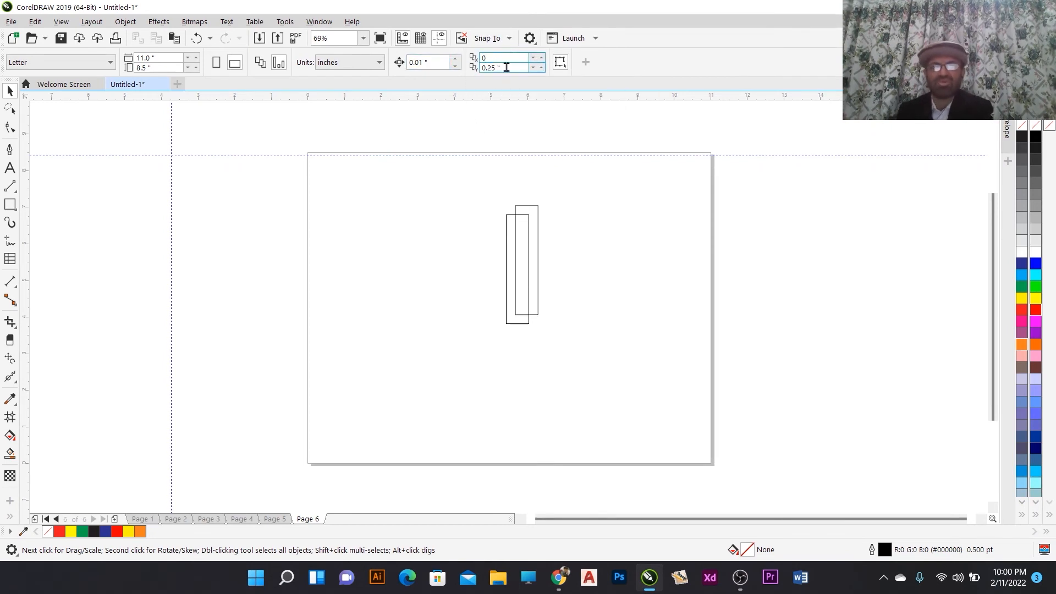
pyautogui.click(506, 67)
# - Delete the duplicate rectangle and reselect the original one
pyautogui.click(537, 222)
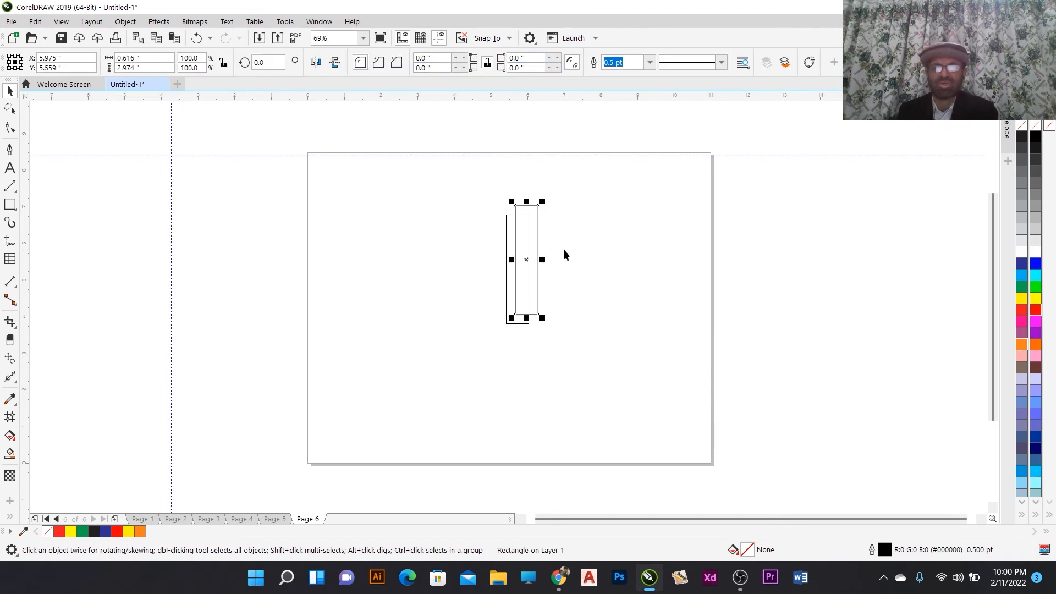
pyautogui.press('Delete')
pyautogui.click(520, 240)
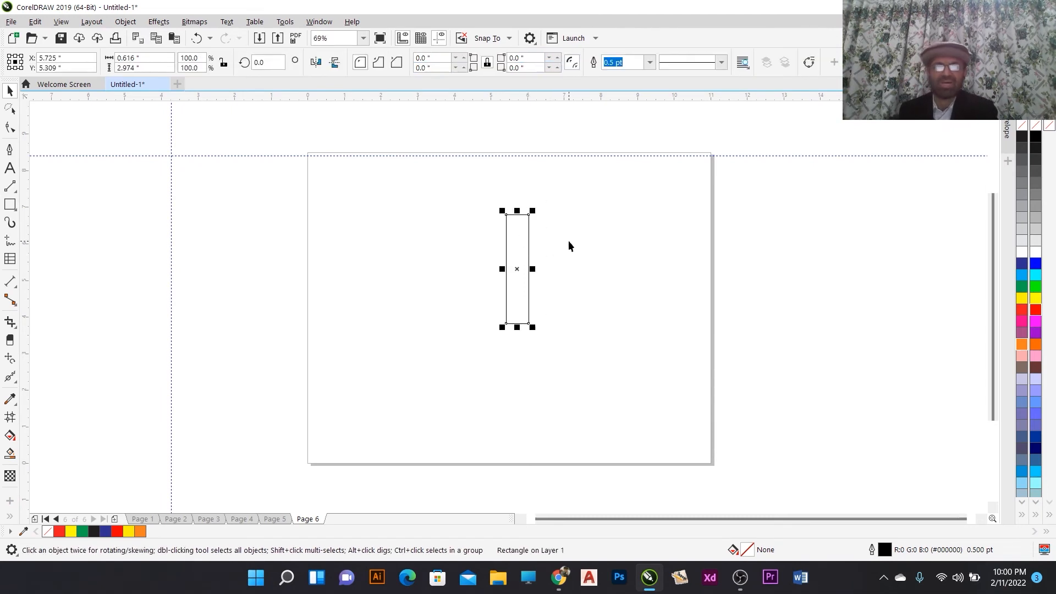
# - Duplicate the selected rectangle with the current offsets, then reselect and deselect it
pyautogui.hotkey('ctrl', 'd')
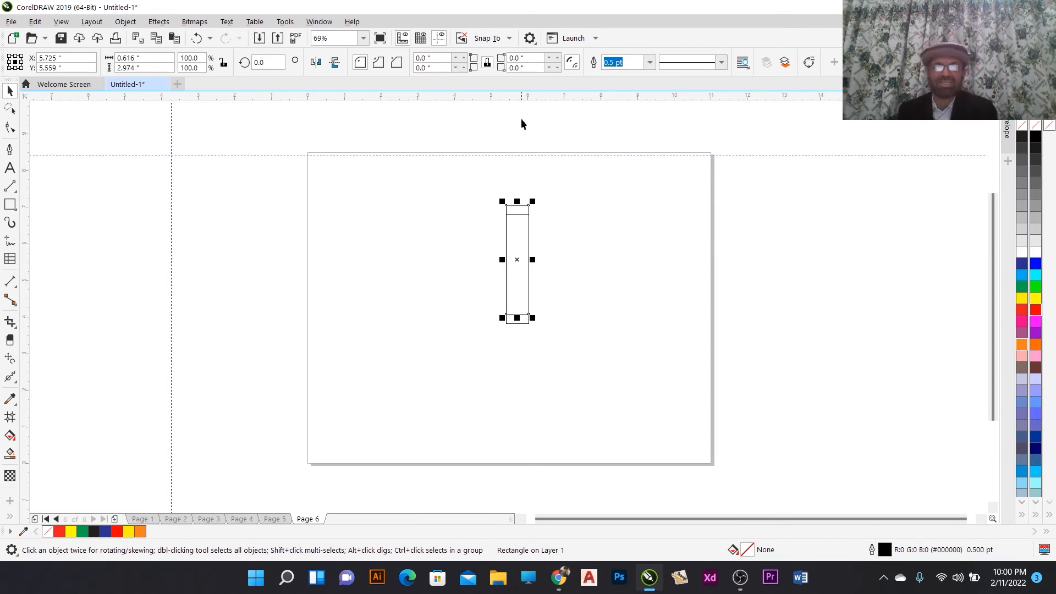
pyautogui.click(509, 144)
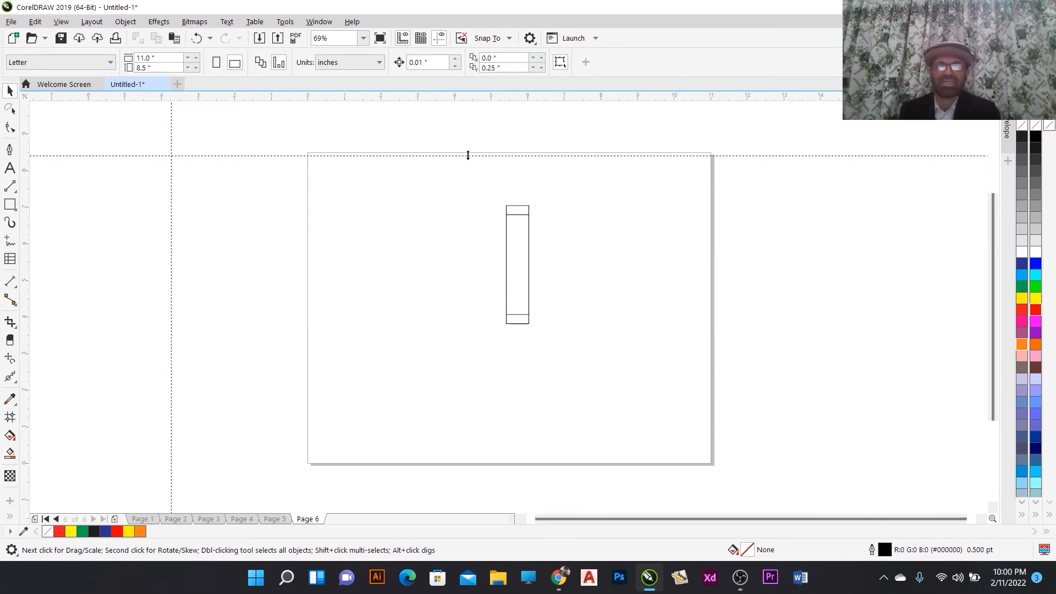
pyautogui.click(513, 232)
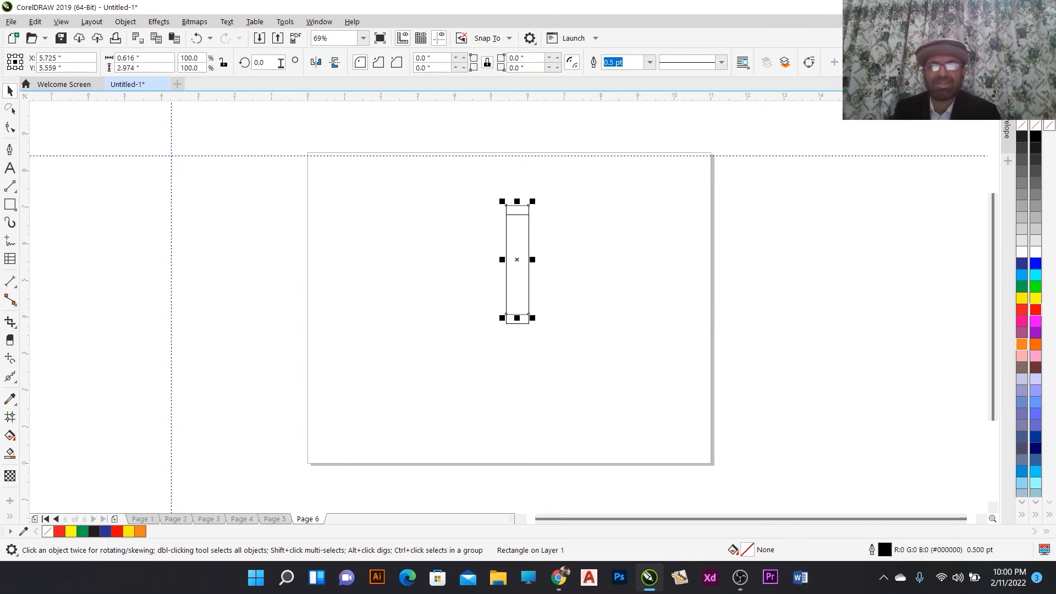
pyautogui.click(602, 212)
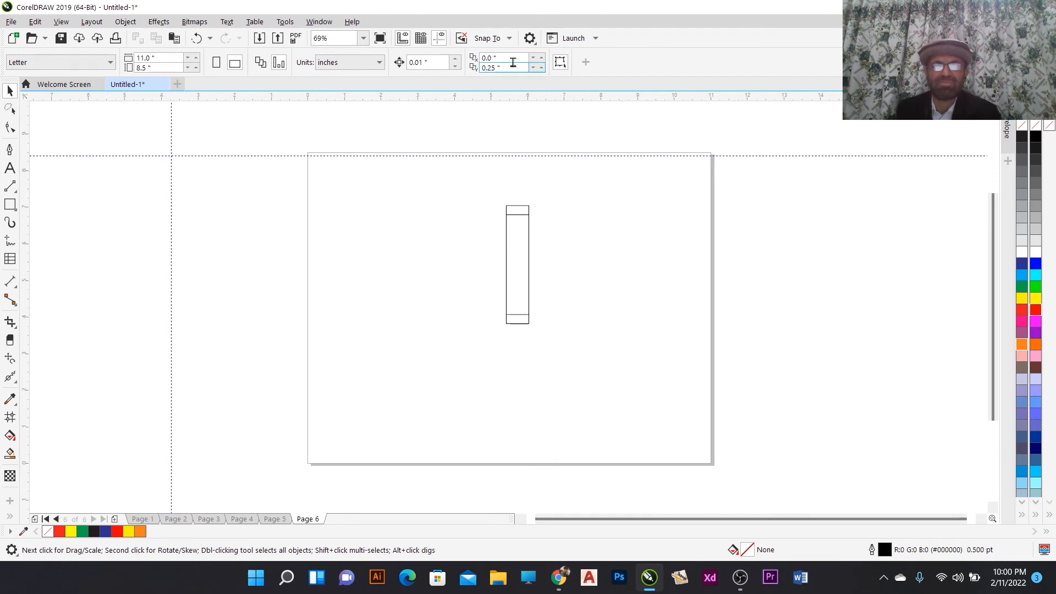
# - Set the vertical duplicate offset to 0 inches
pyautogui.moveTo(502, 59); pyautogui.dragTo(482, 61)
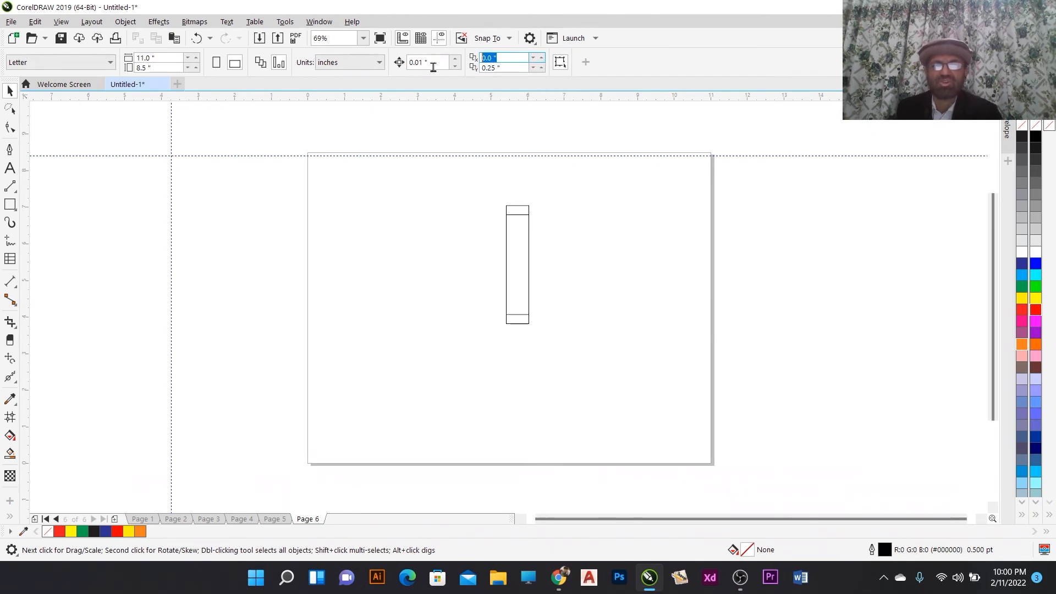
pyautogui.press('Tab')
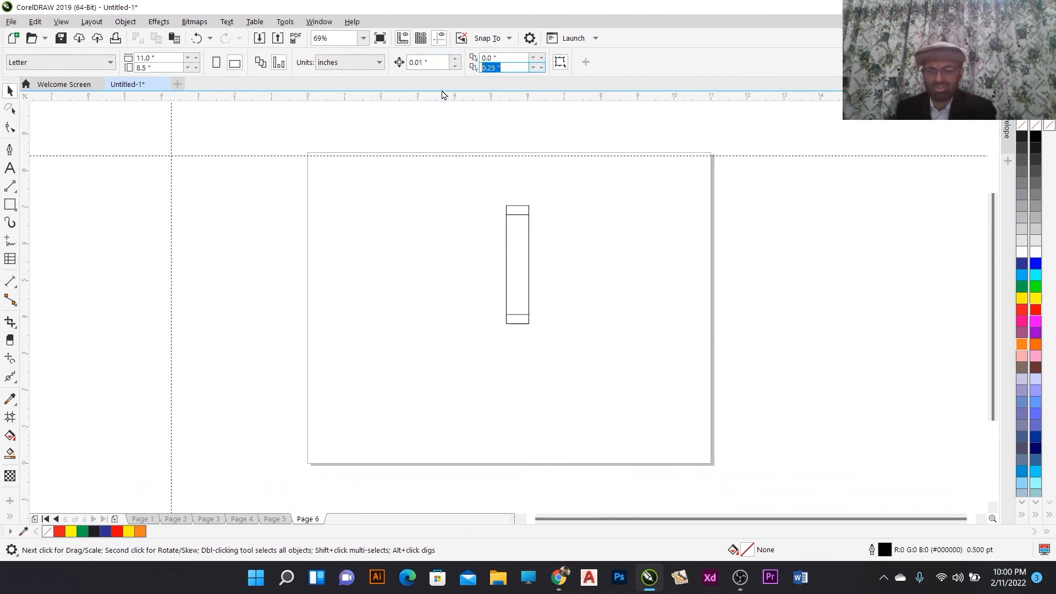
pyautogui.write('0')
pyautogui.press('Return')
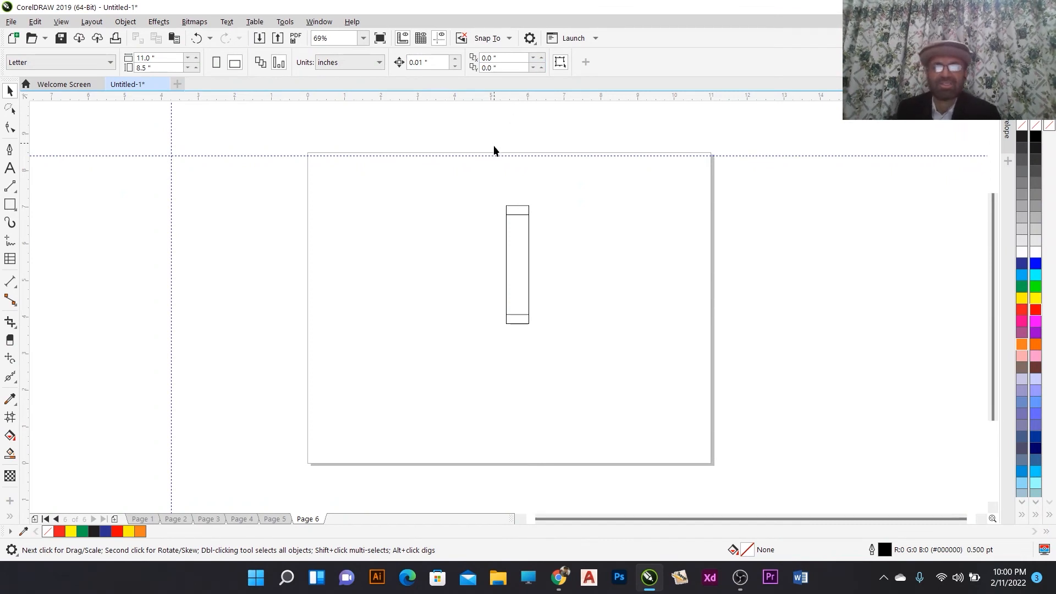
# - Duplicate the rectangle in place and drag the copies apart horizontally across the page
pyautogui.click(515, 237)
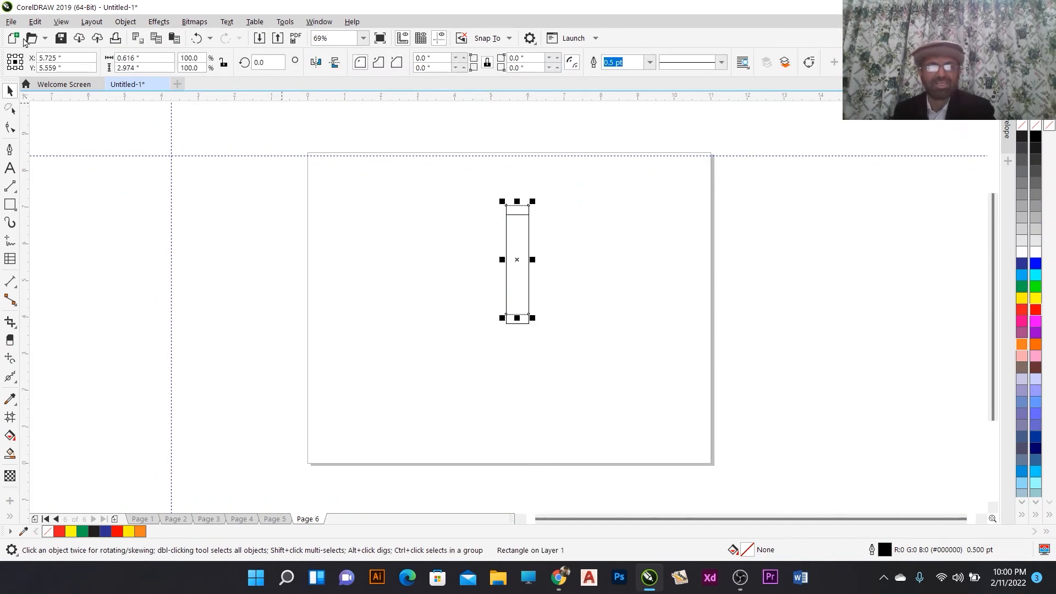
pyautogui.click(35, 21)
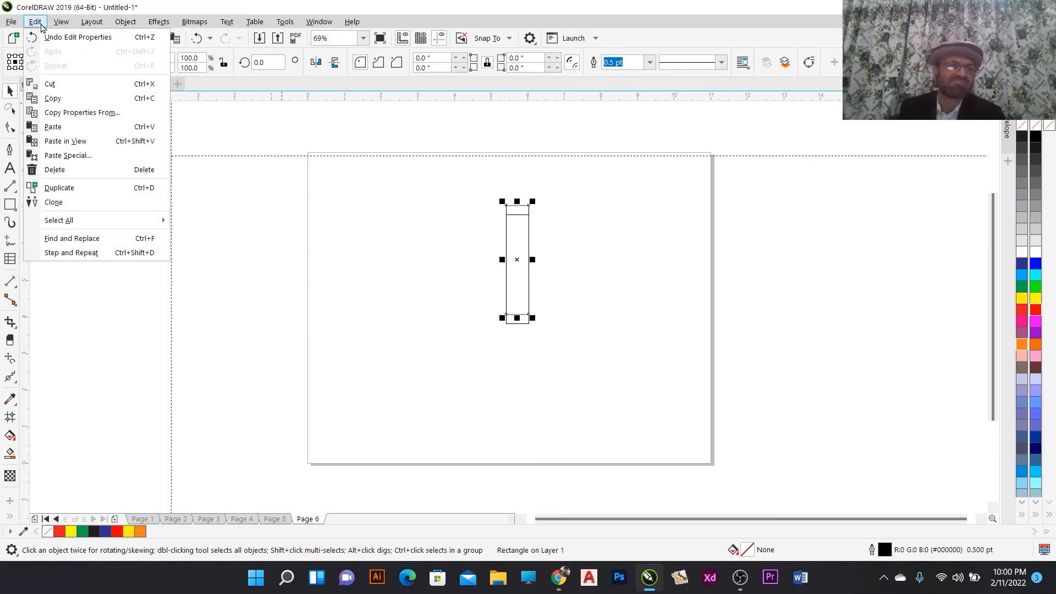
pyautogui.click(80, 188)
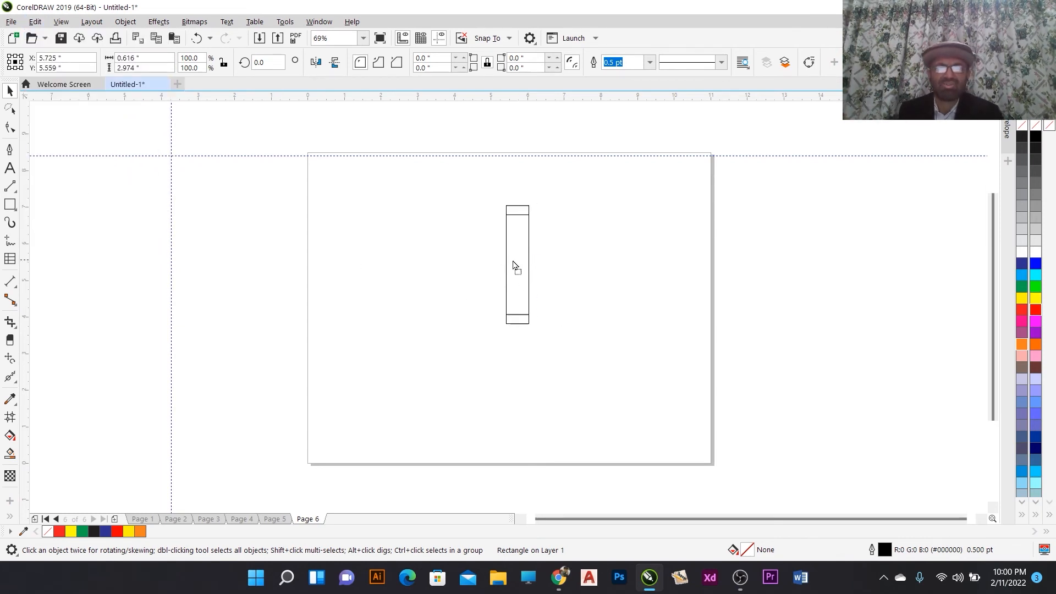
pyautogui.moveTo(516, 261); pyautogui.dragTo(467, 250)
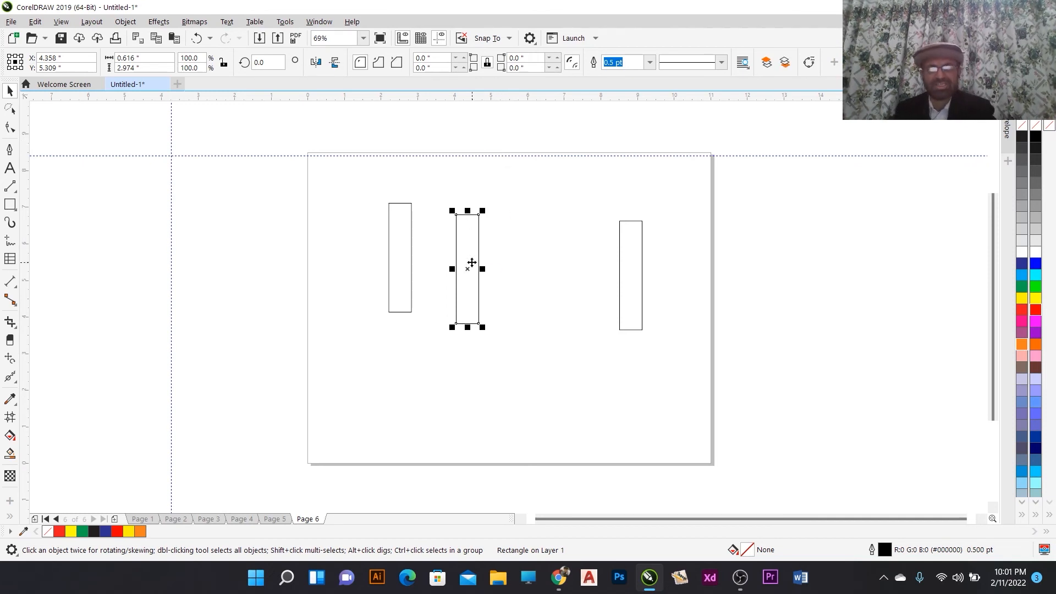
pyautogui.moveTo(470, 265); pyautogui.dragTo(544, 269)
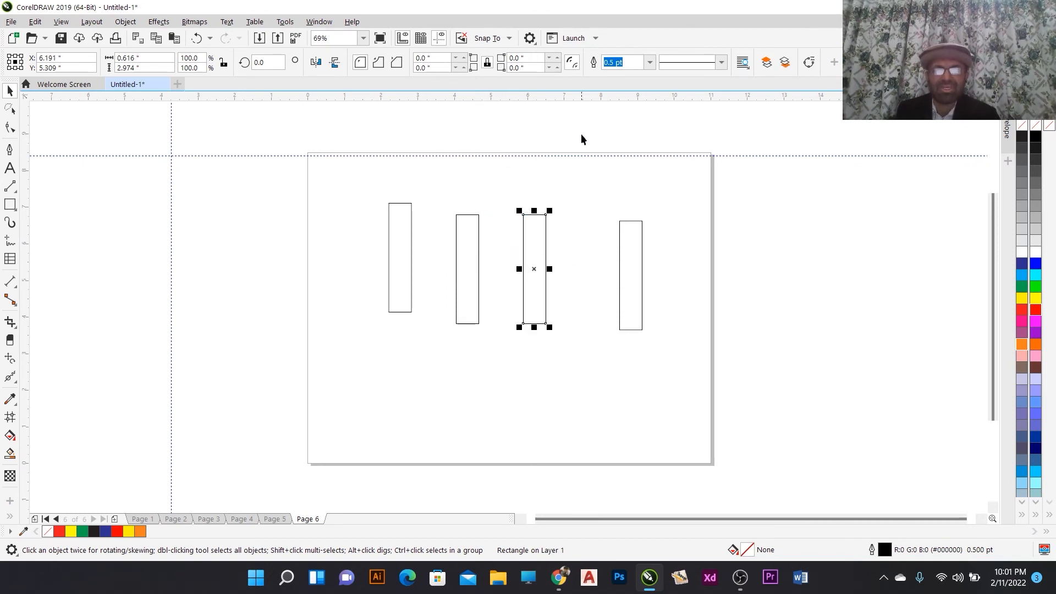
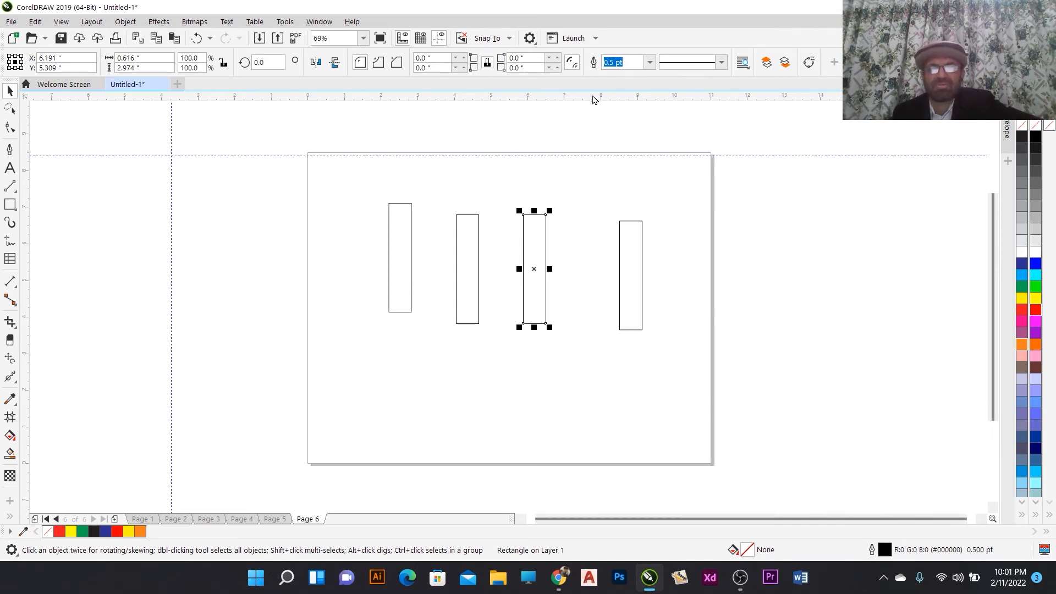
# - Review the duplicate offset settings and select each of the four rectangles in turn
pyautogui.click(533, 128)
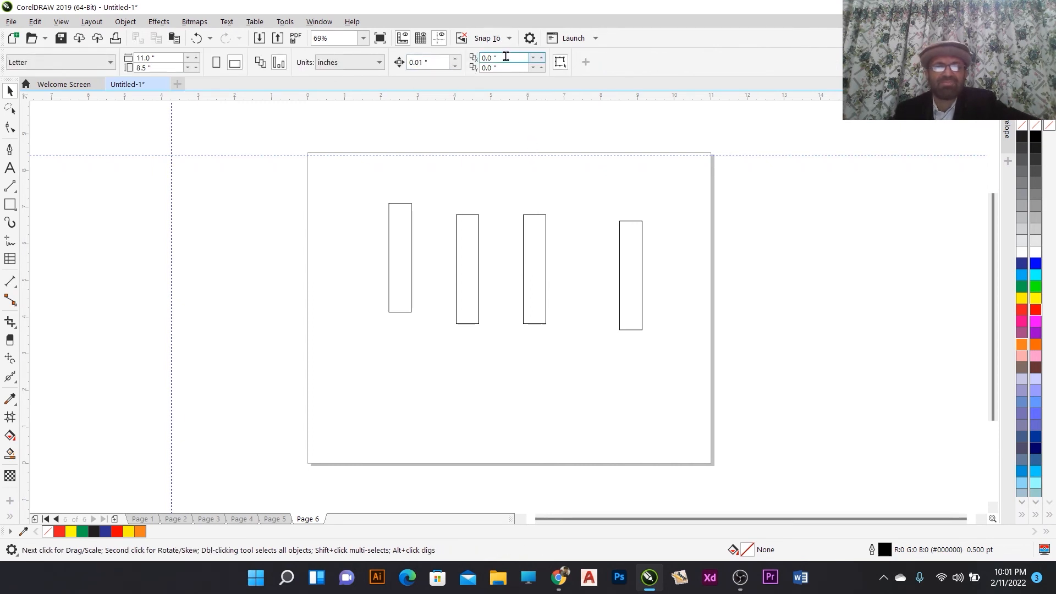
pyautogui.click(501, 58)
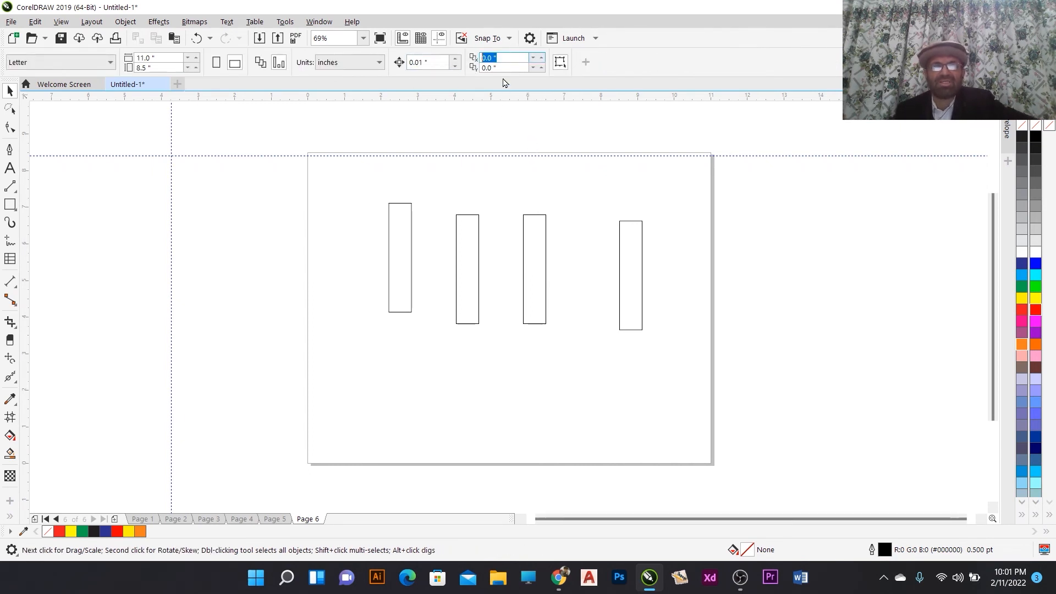
pyautogui.click(485, 67)
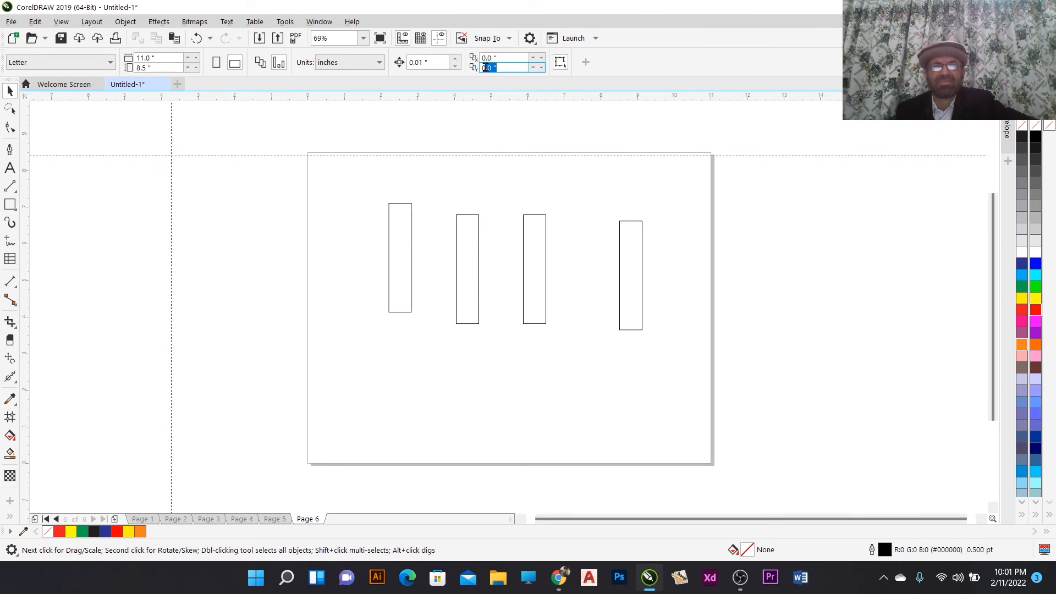
pyautogui.click(543, 263)
pyautogui.click(532, 160)
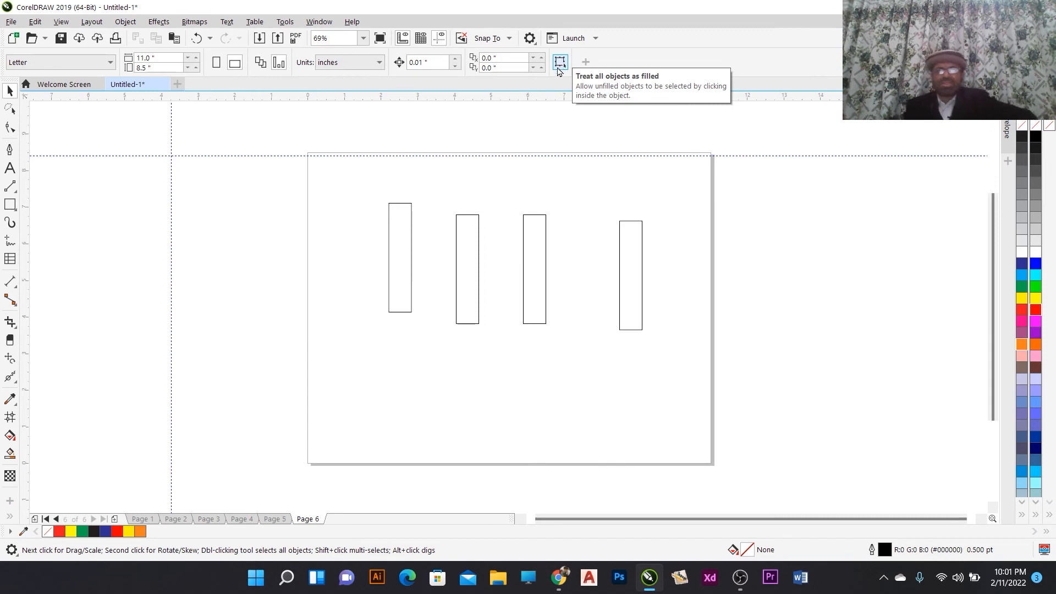
pyautogui.click(533, 242)
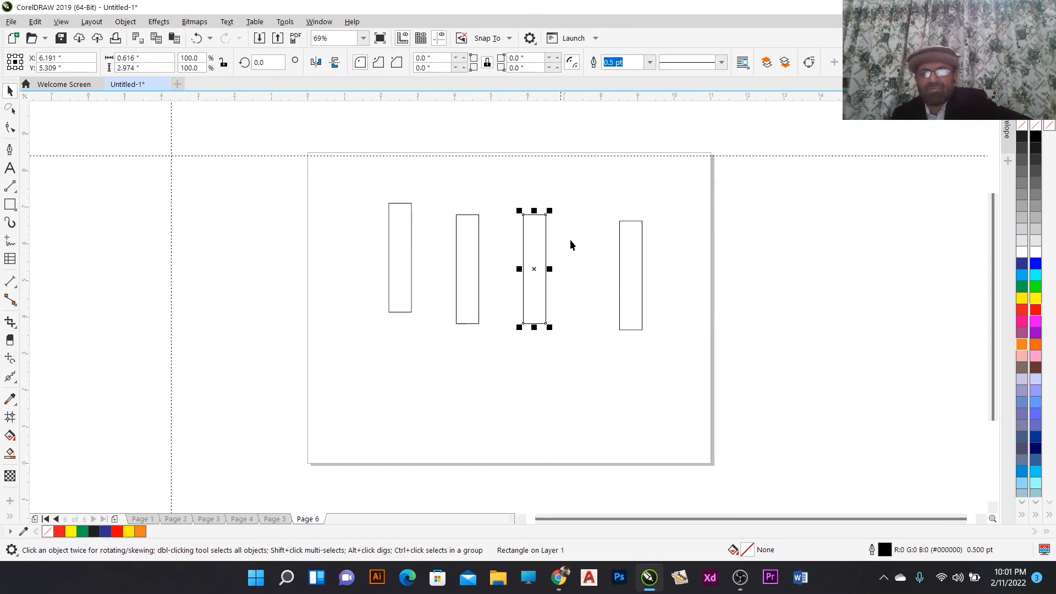
pyautogui.click(620, 188)
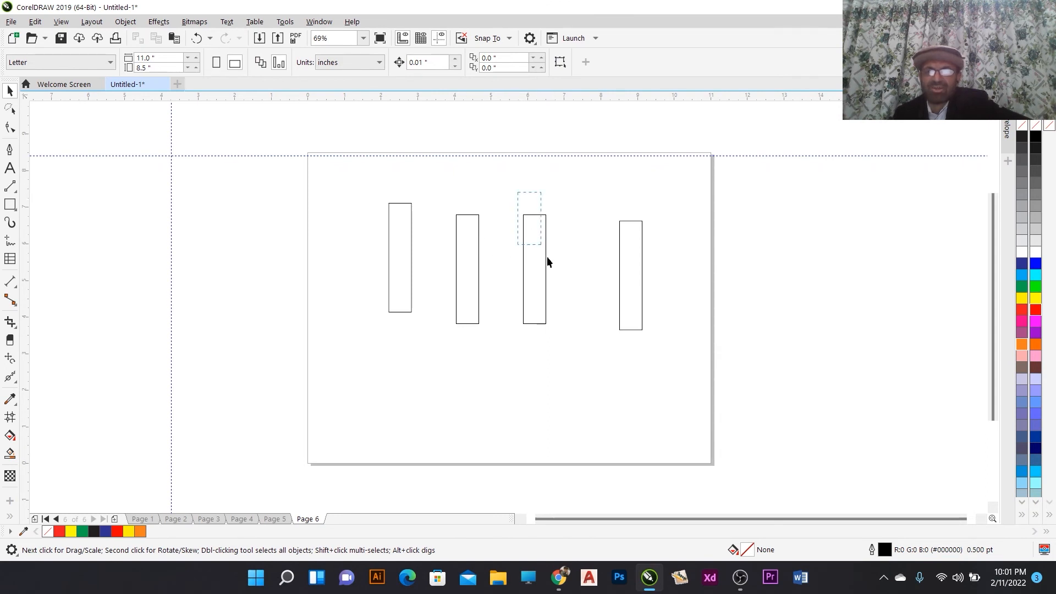
pyautogui.moveTo(547, 257); pyautogui.dragTo(586, 375)
pyautogui.click(589, 242)
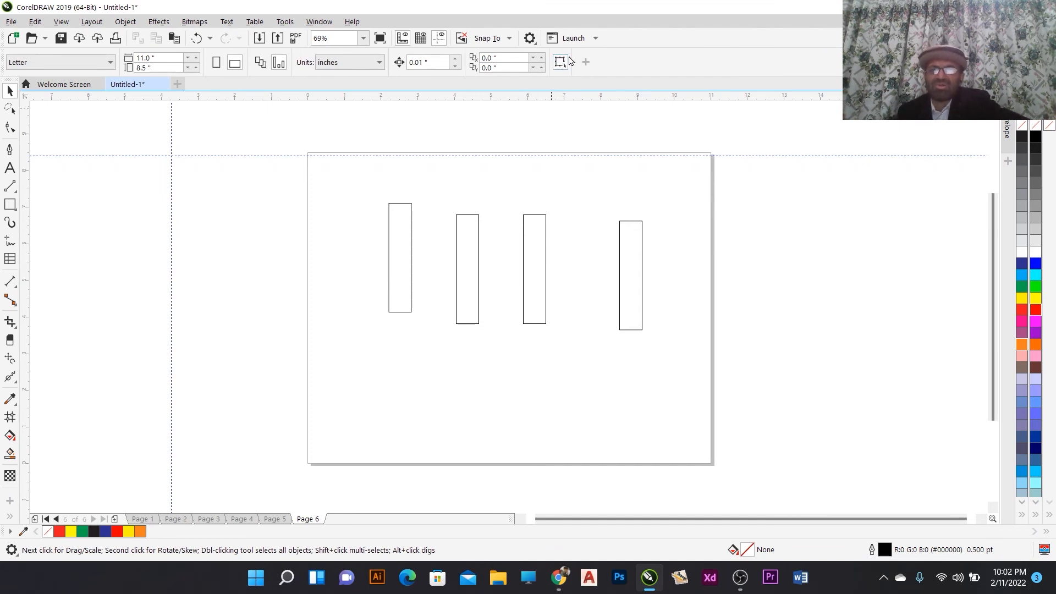
pyautogui.click(538, 239)
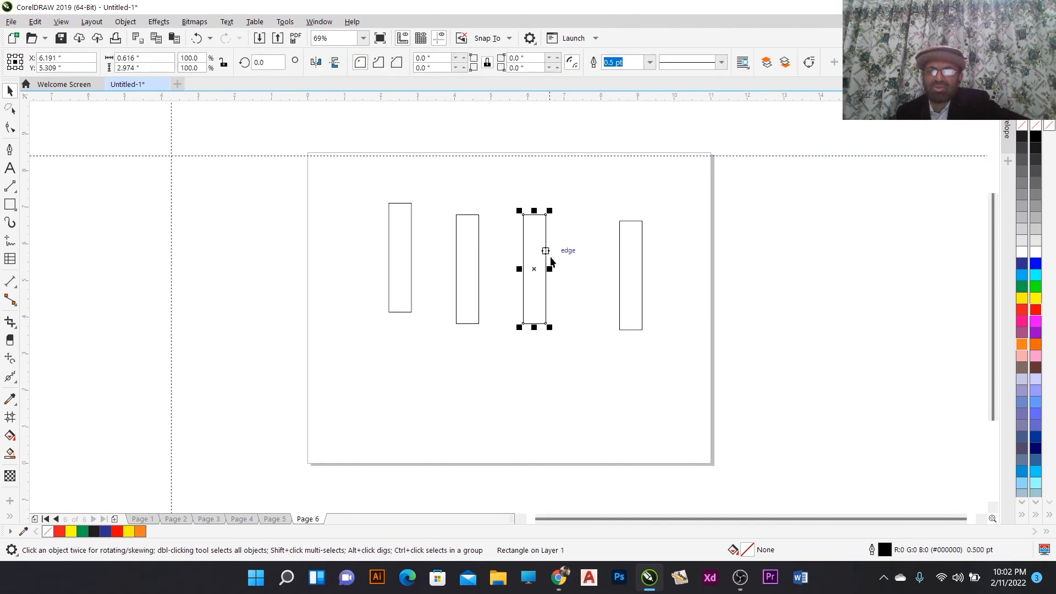
pyautogui.click(468, 254)
pyautogui.click(400, 255)
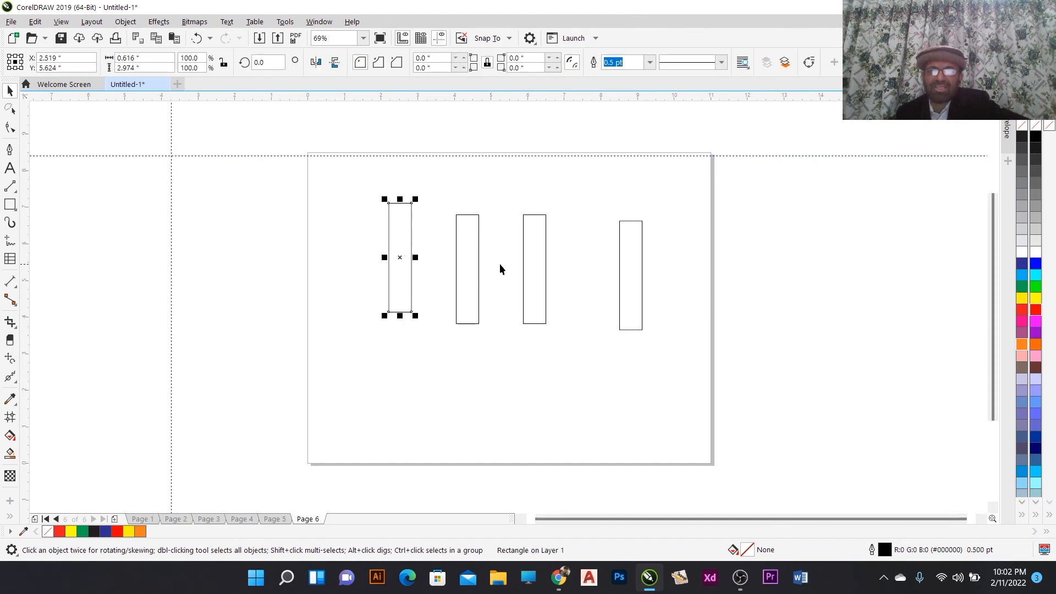
pyautogui.click(535, 258)
pyautogui.click(641, 245)
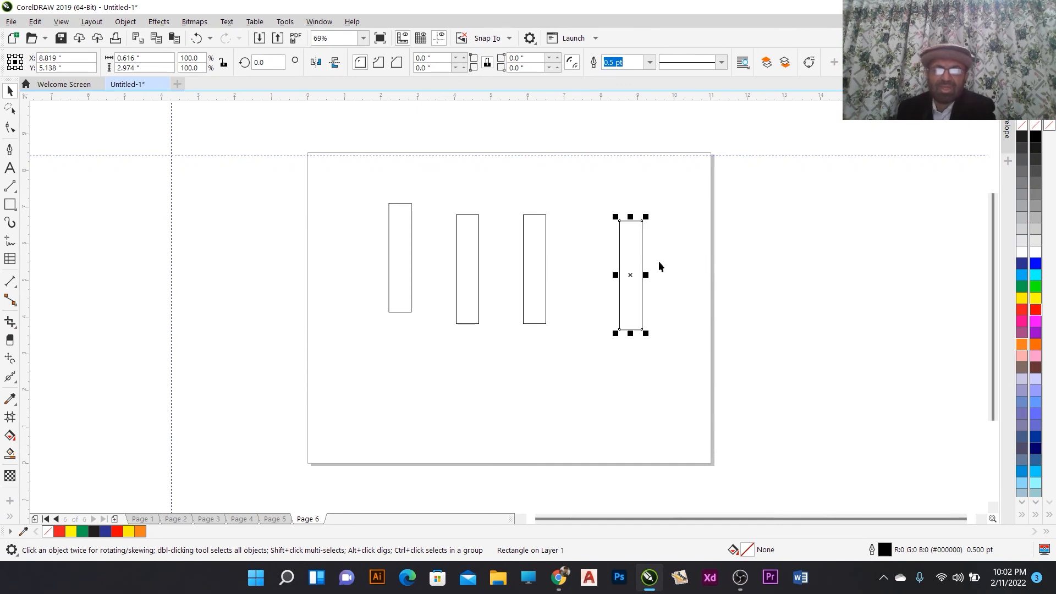
# - Select all four rectangles on the page and delete them
pyautogui.moveTo(358, 189); pyautogui.dragTo(715, 383)
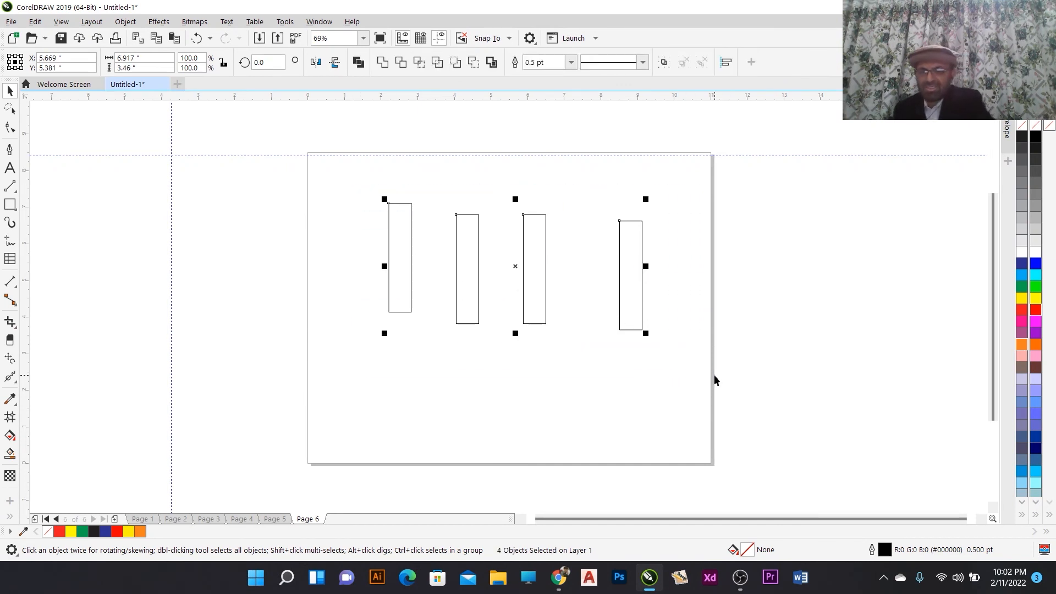
pyautogui.press('Delete')
# - Draw a rectangle about 3.59 by 3.53 inches on the page
pyautogui.click(10, 206)
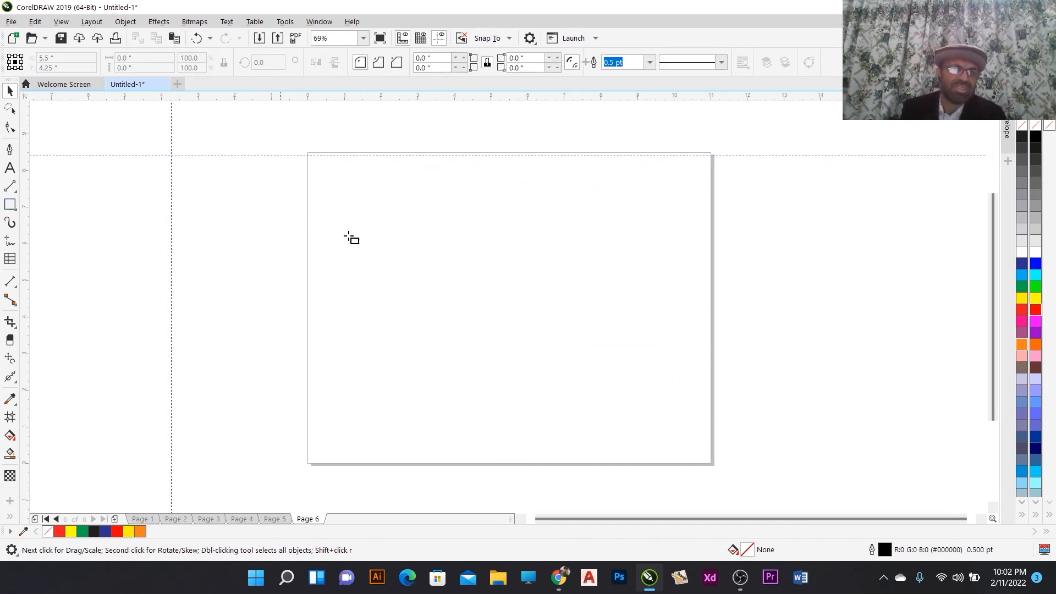
pyautogui.moveTo(364, 210); pyautogui.dragTo(496, 339)
pyautogui.click(10, 91)
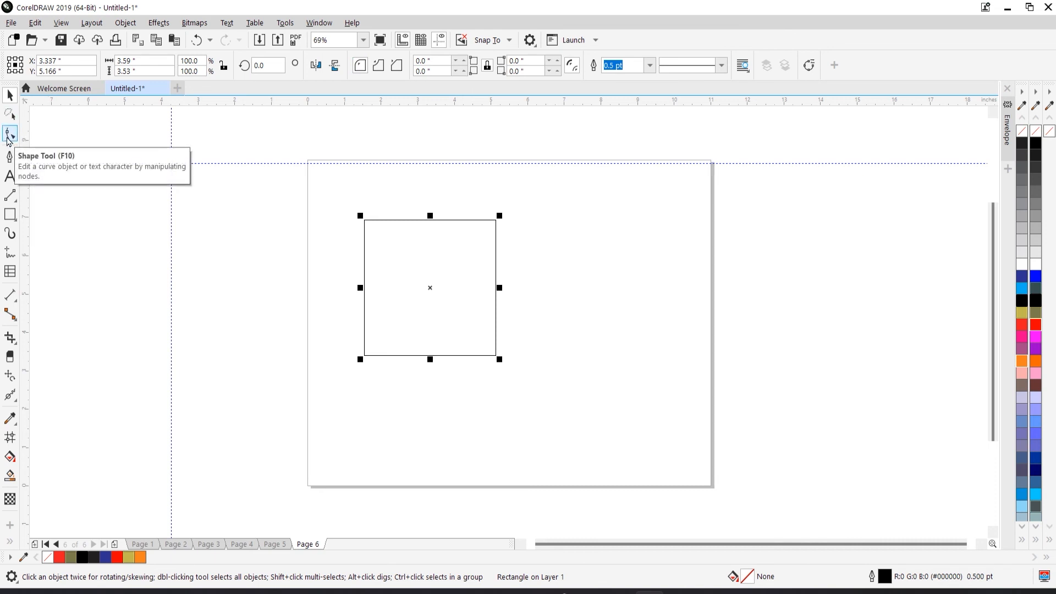
# - With the Shape tool and corners edited together, give the rectangle scalloped corners of about 0.901 inch radius
pyautogui.click(9, 135)
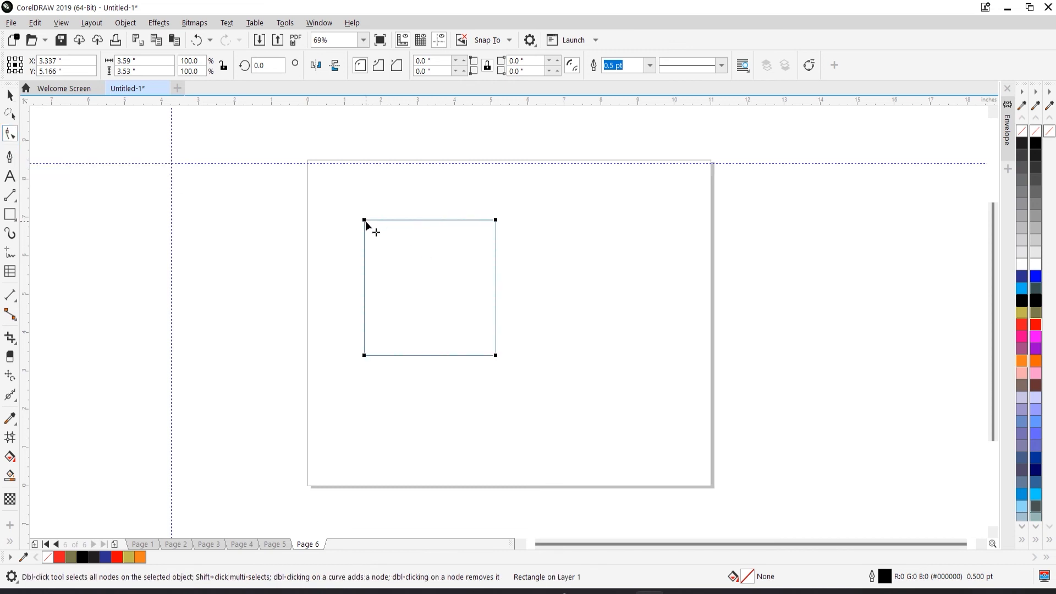
pyautogui.moveTo(365, 221)
pyautogui.mouseDown()
pyautogui.moveTo(403, 253)
pyautogui.moveTo(386, 221)
pyautogui.moveTo(365, 221)
pyautogui.moveTo(412, 227)
pyautogui.moveTo(346, 216)
pyautogui.mouseUp()
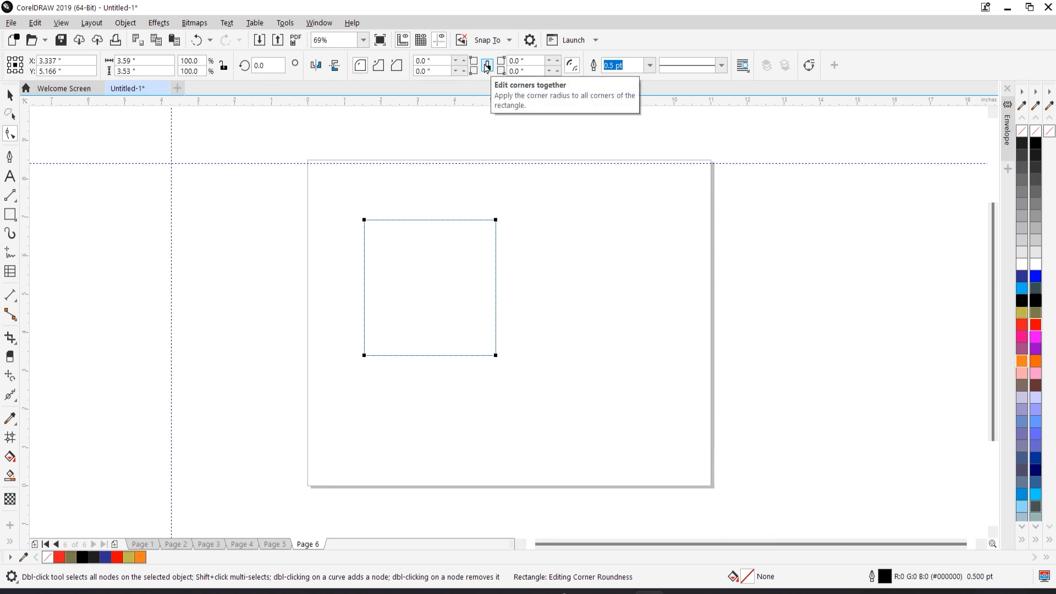
pyautogui.click(487, 66)
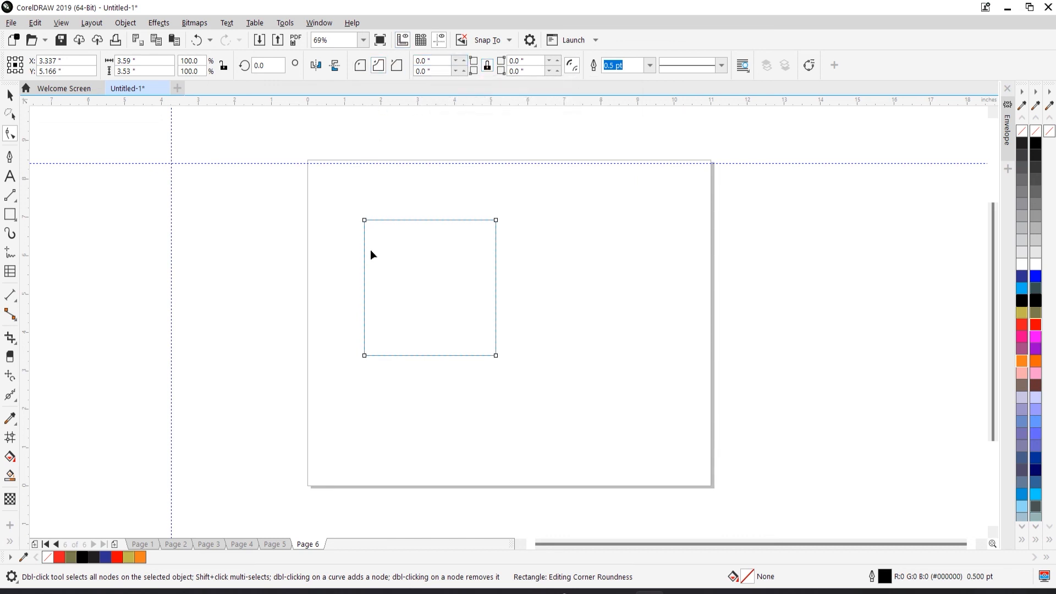
pyautogui.moveTo(364, 221); pyautogui.dragTo(397, 258)
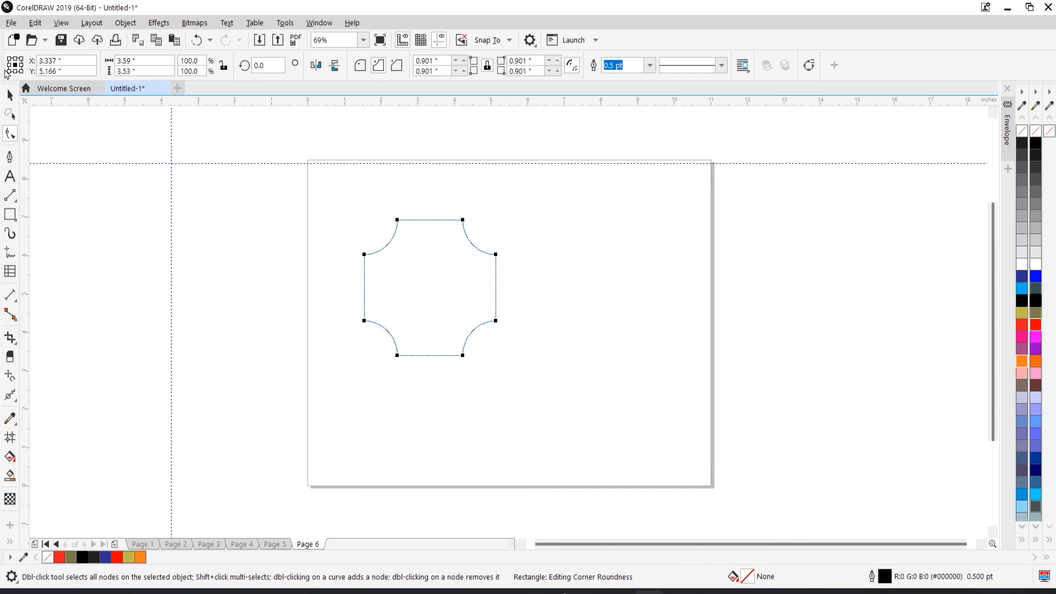
# - Make two copies of the scalloped shape, one to its right and one to its left
pyautogui.click(10, 95)
pyautogui.moveTo(385, 272); pyautogui.dragTo(552, 285)
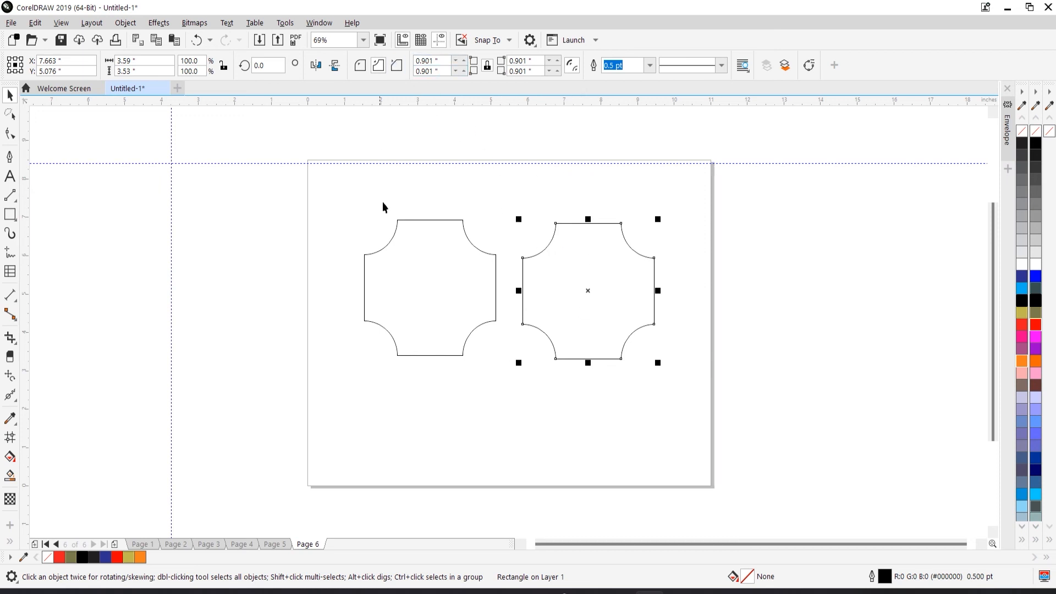
pyautogui.moveTo(410, 263); pyautogui.dragTo(260, 254)
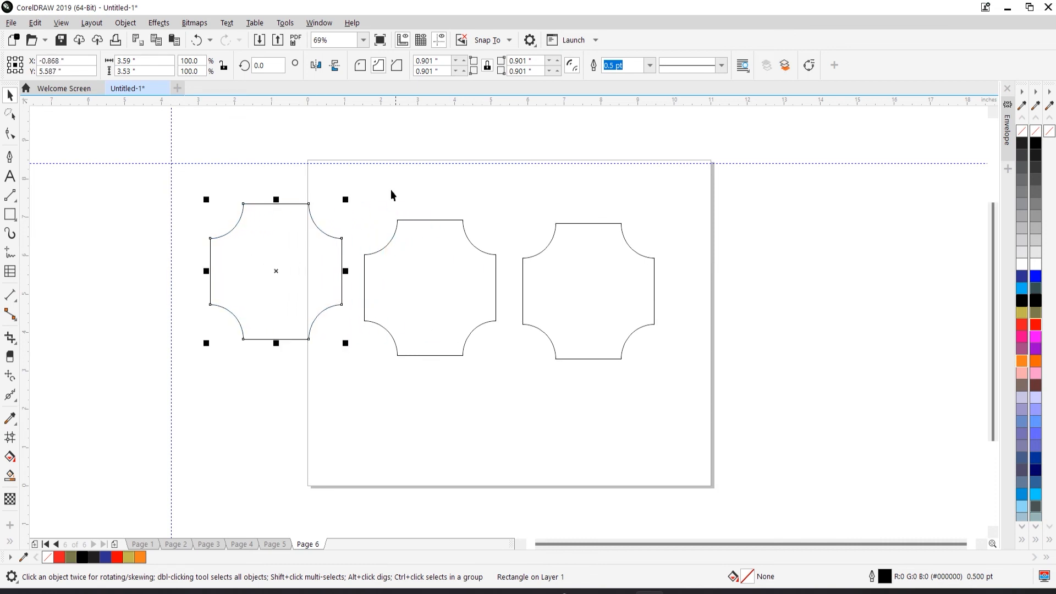
# - Change the left copy's corners to round and the right copy's corners to chamfered
pyautogui.click(361, 66)
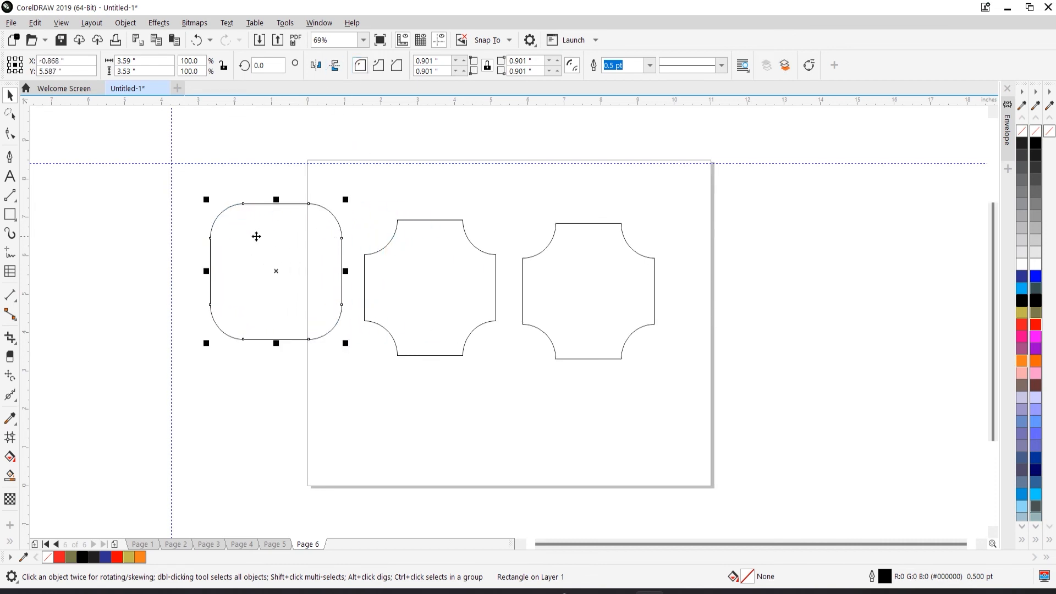
pyautogui.click(410, 276)
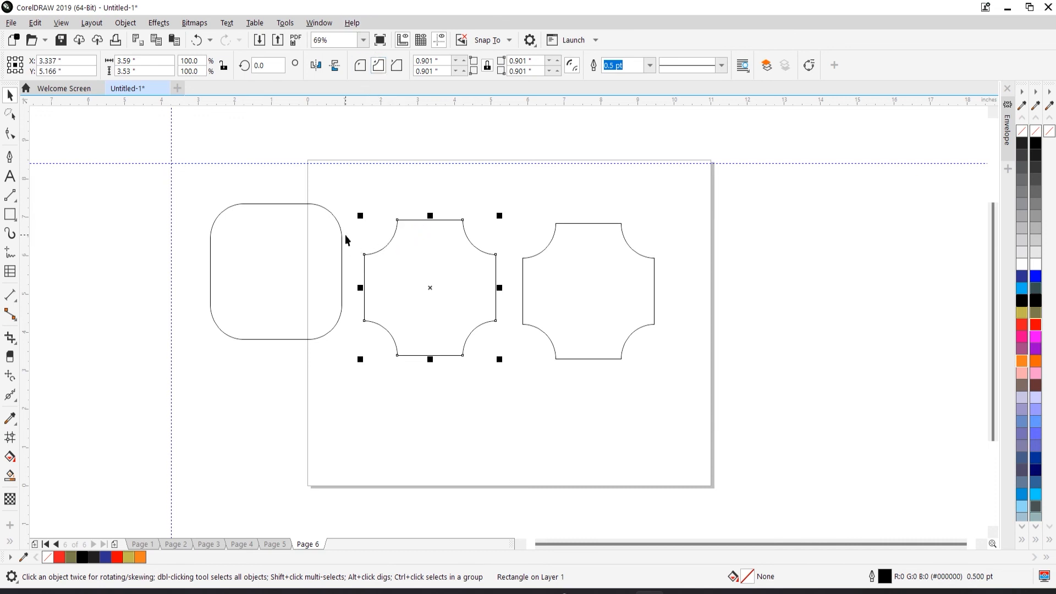
pyautogui.click(576, 252)
pyautogui.click(576, 224)
pyautogui.click(397, 64)
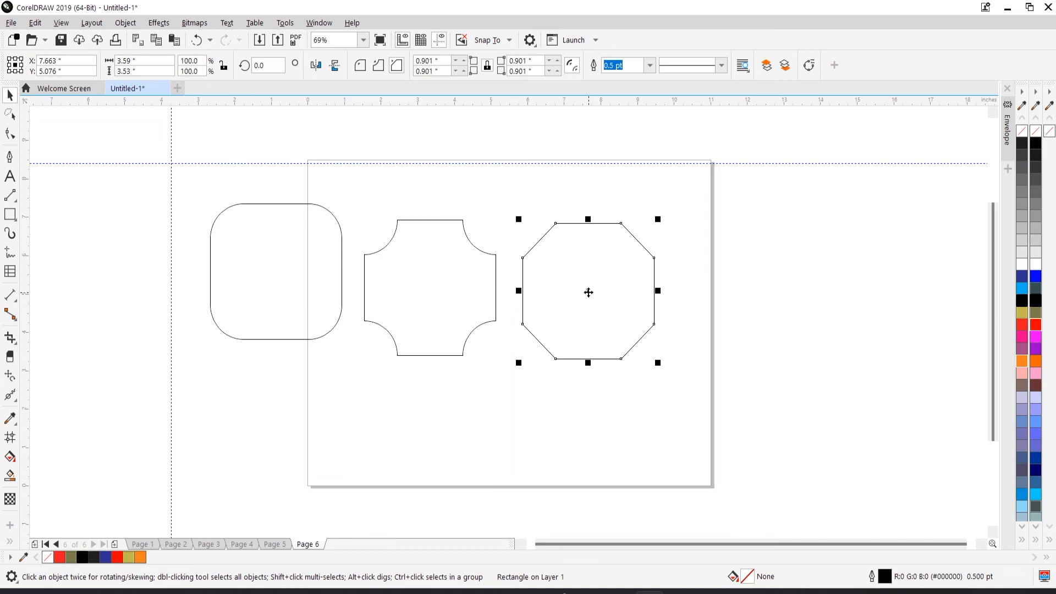
pyautogui.click(484, 258)
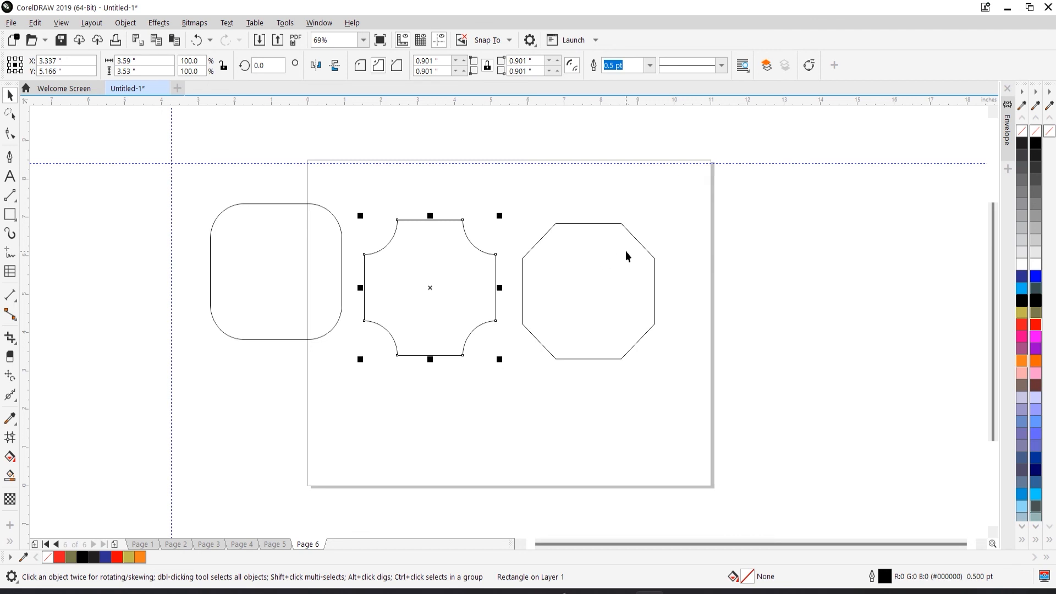
pyautogui.click(580, 224)
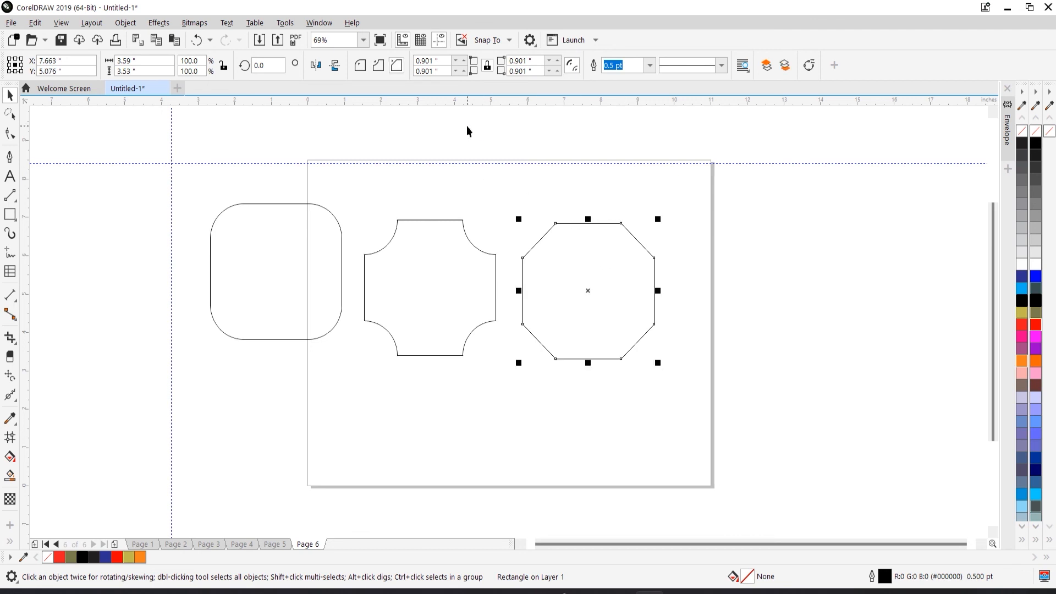
# - Draw a rectangle about 3.019 by 1.968 inches below the shapes
pyautogui.click(10, 214)
pyautogui.moveTo(460, 397); pyautogui.dragTo(571, 472)
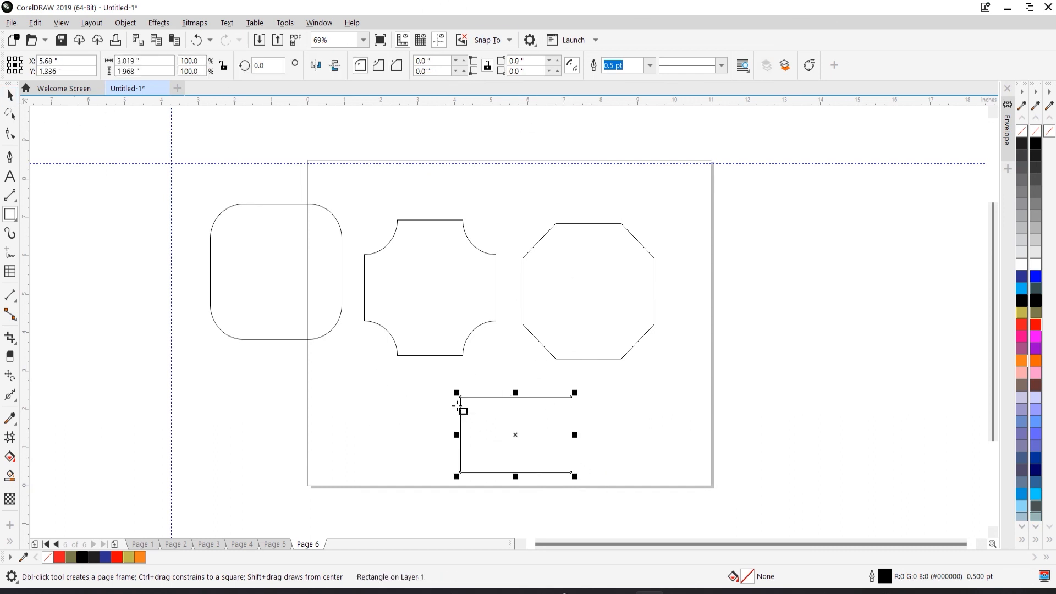
pyautogui.click(10, 95)
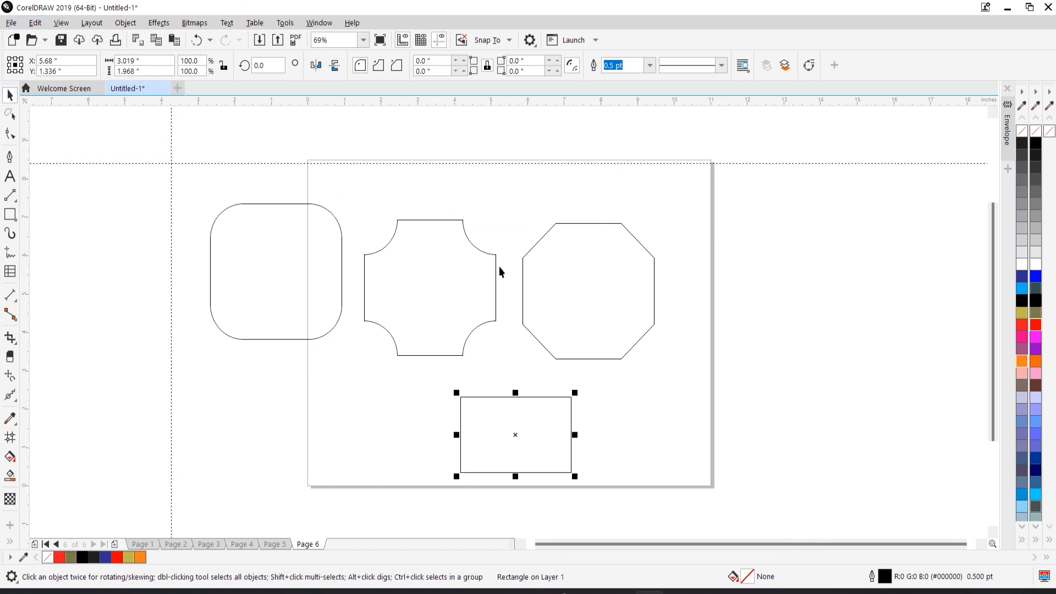
# - Unlock corner editing and set the new rectangle's top-left radius to 5.0 inches and top-right radius to 1.0 inch
pyautogui.click(487, 67)
pyautogui.click(441, 62)
pyautogui.write('5')
pyautogui.press('Return')
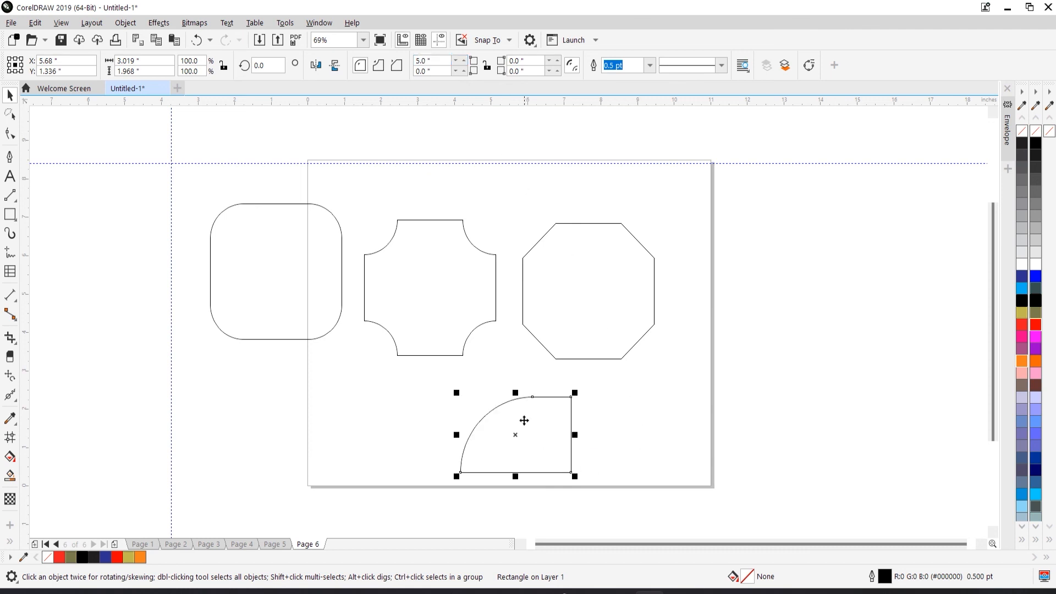
pyautogui.click(527, 62)
pyautogui.write('1')
pyautogui.press('Return')
# - Set the bottom-left and bottom-right corner radii to 1.0 inch, then deselect the rectangle
pyautogui.click(435, 67)
pyautogui.write('1')
pyautogui.press('Return')
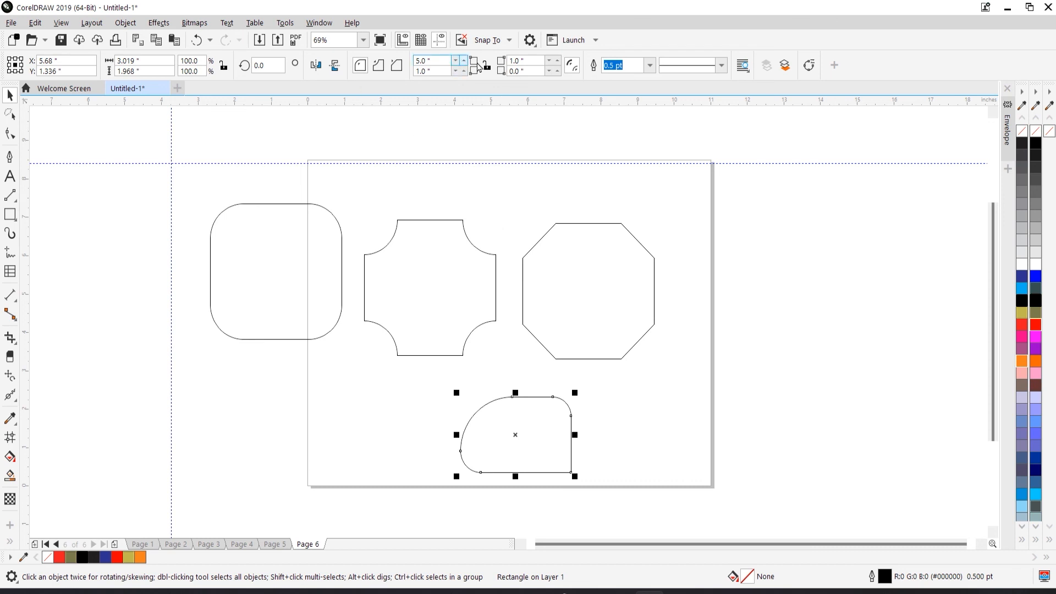
pyautogui.click(522, 71)
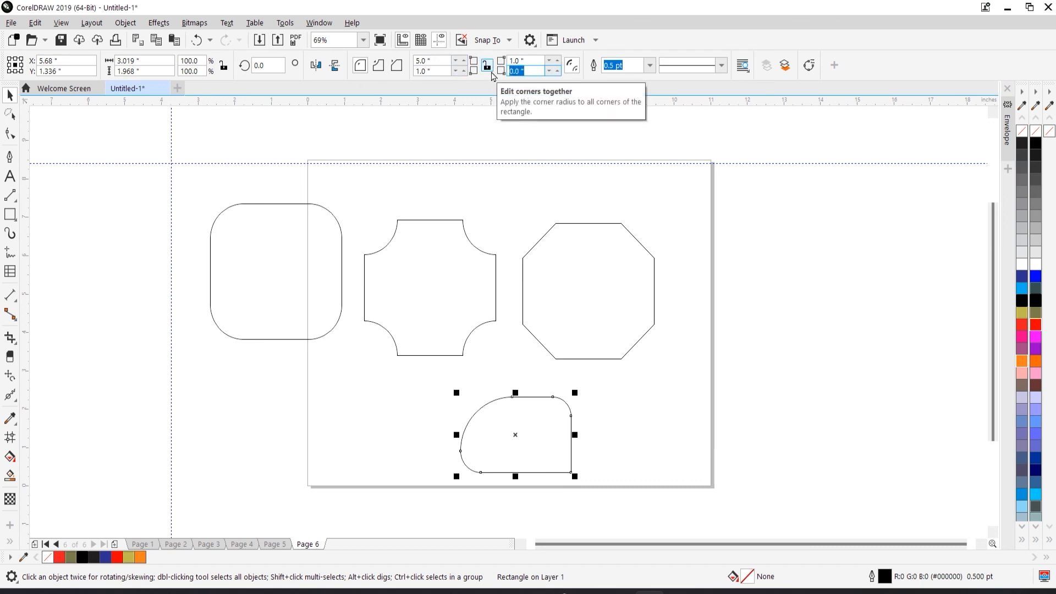
pyautogui.click(491, 72)
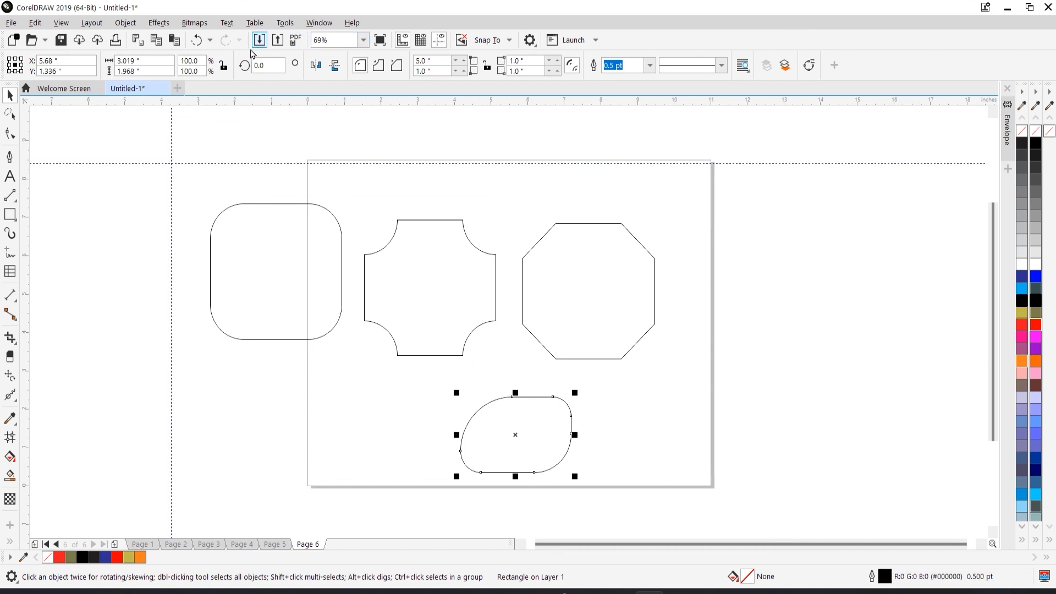
pyautogui.click(69, 144)
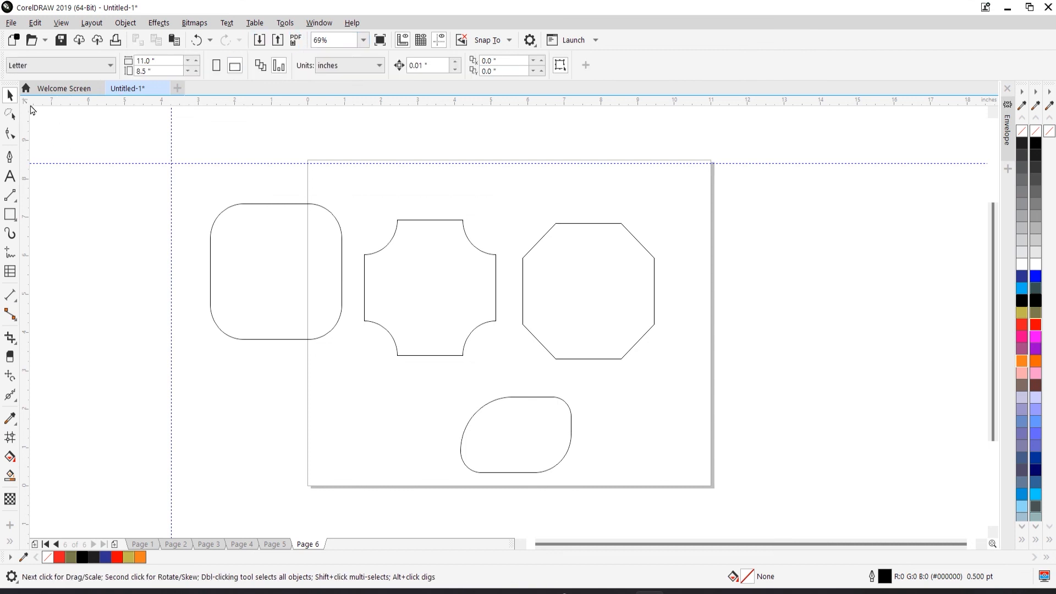